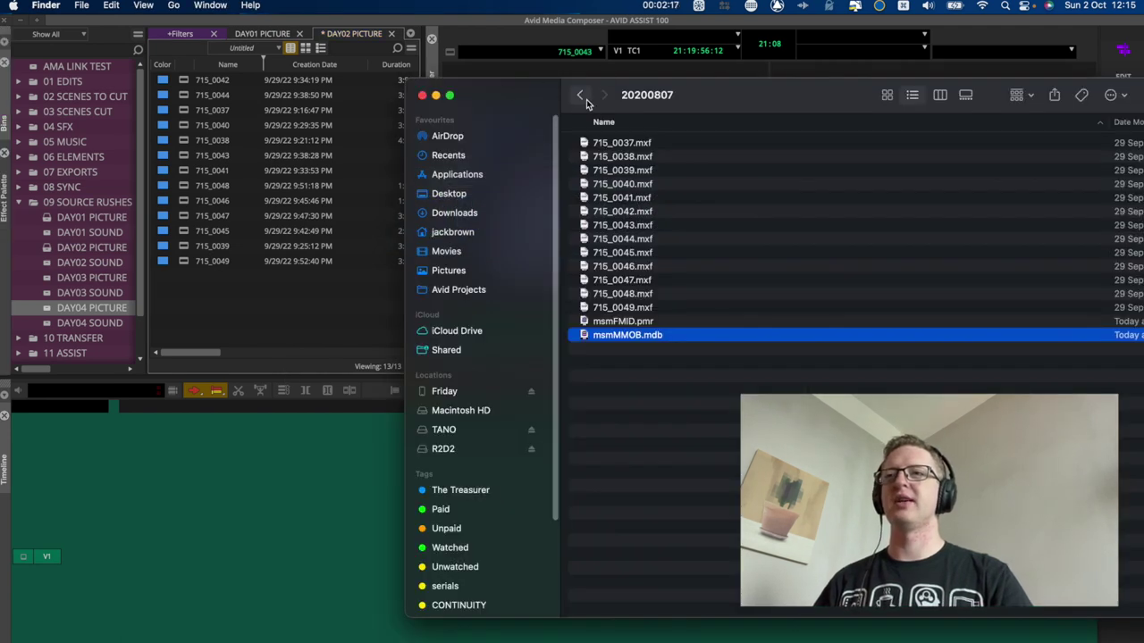
# - Return to the MXF folder and select the picture folders 20200806 to 20200809
pyautogui.click(581, 97)
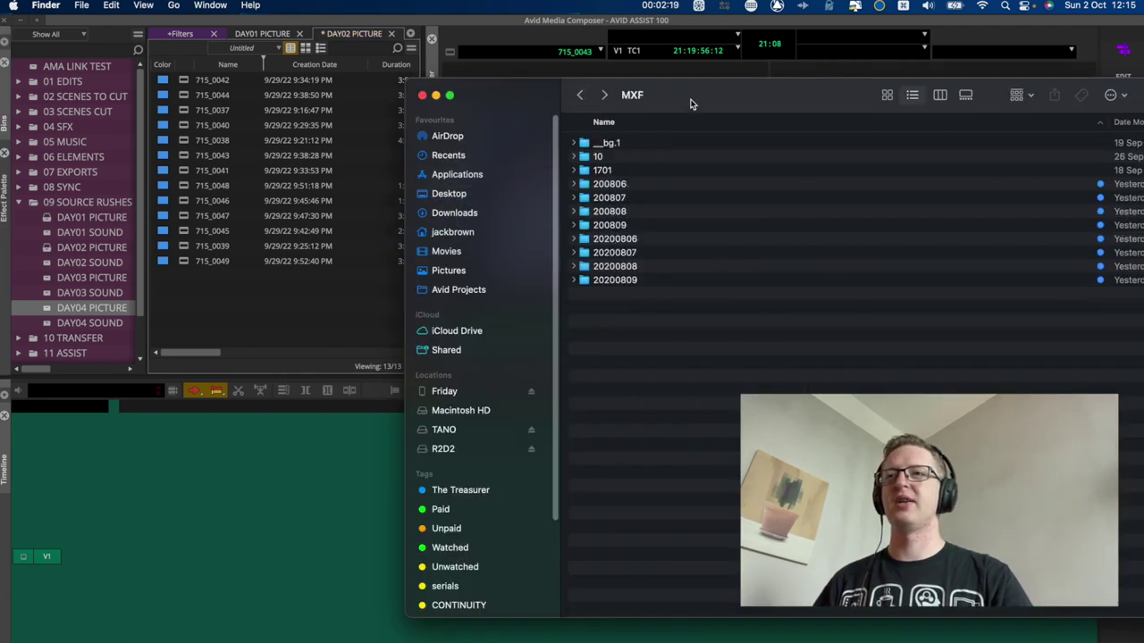
pyautogui.moveTo(691, 104); pyautogui.dragTo(347, 108)
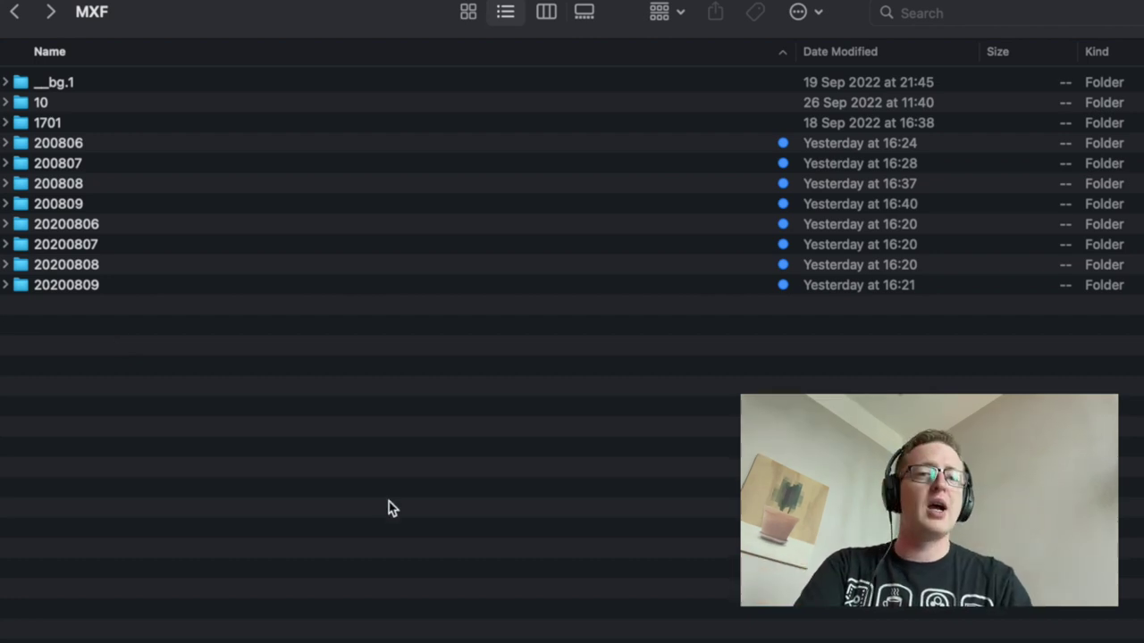
pyautogui.click(105, 226)
pyautogui.keyDown('shift'); pyautogui.click(109, 288); pyautogui.keyUp('shift')
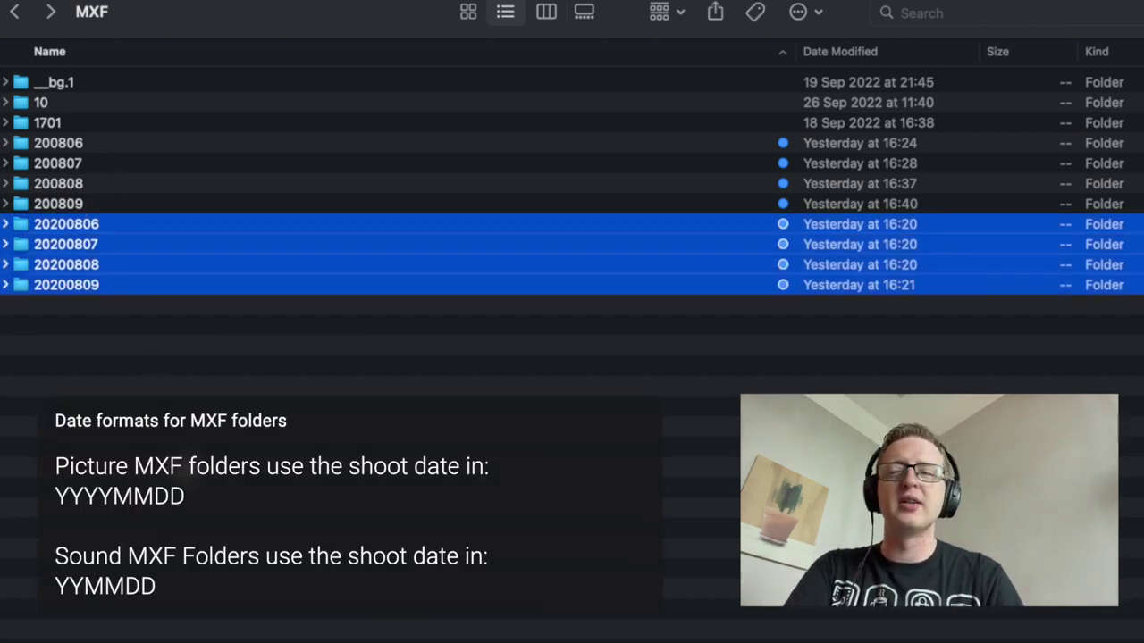
pyautogui.click(165, 406)
# - Step through the picture folders 20200806 to 20200809 one by one to review their YYYYMMDD names
pyautogui.click(134, 232)
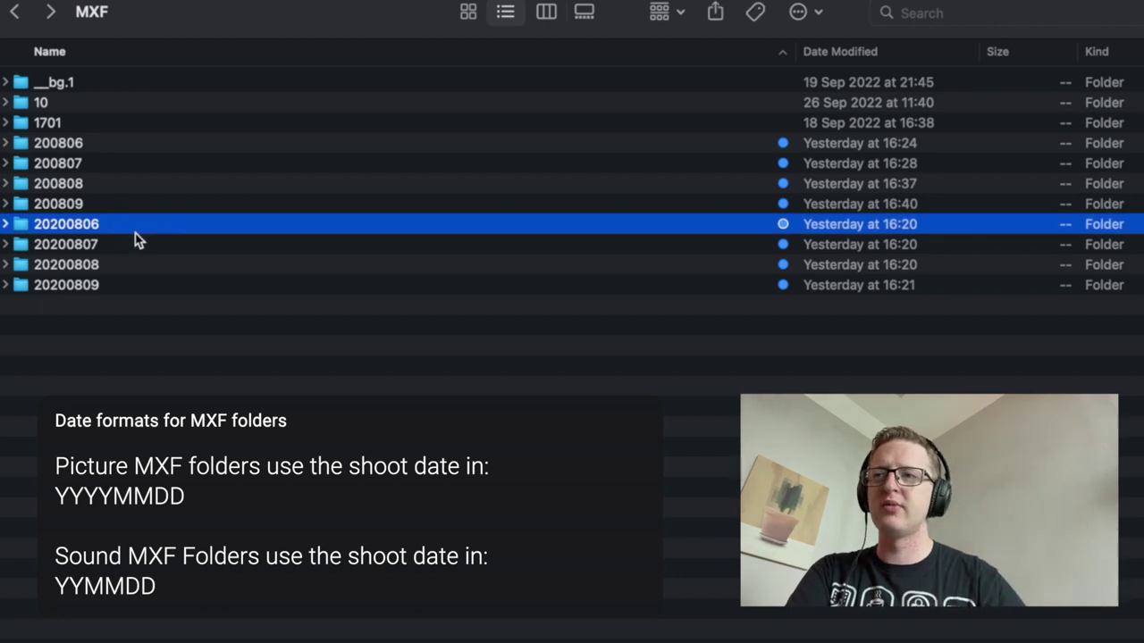
pyautogui.press('Down')
pyautogui.press('Down')
pyautogui.press('Down')
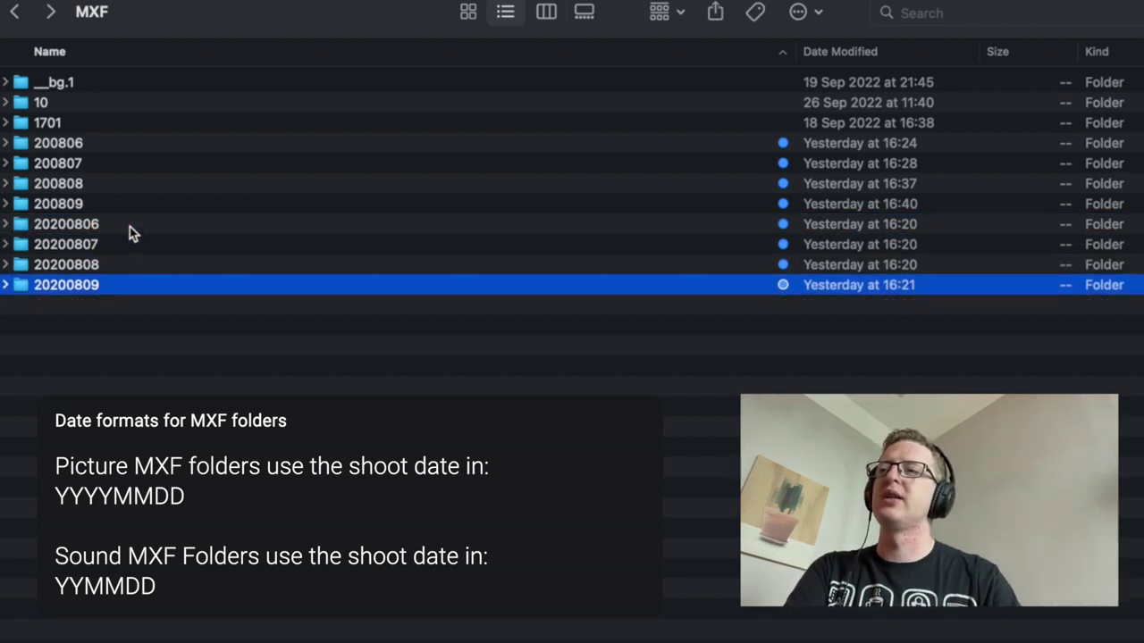
pyautogui.click(70, 230)
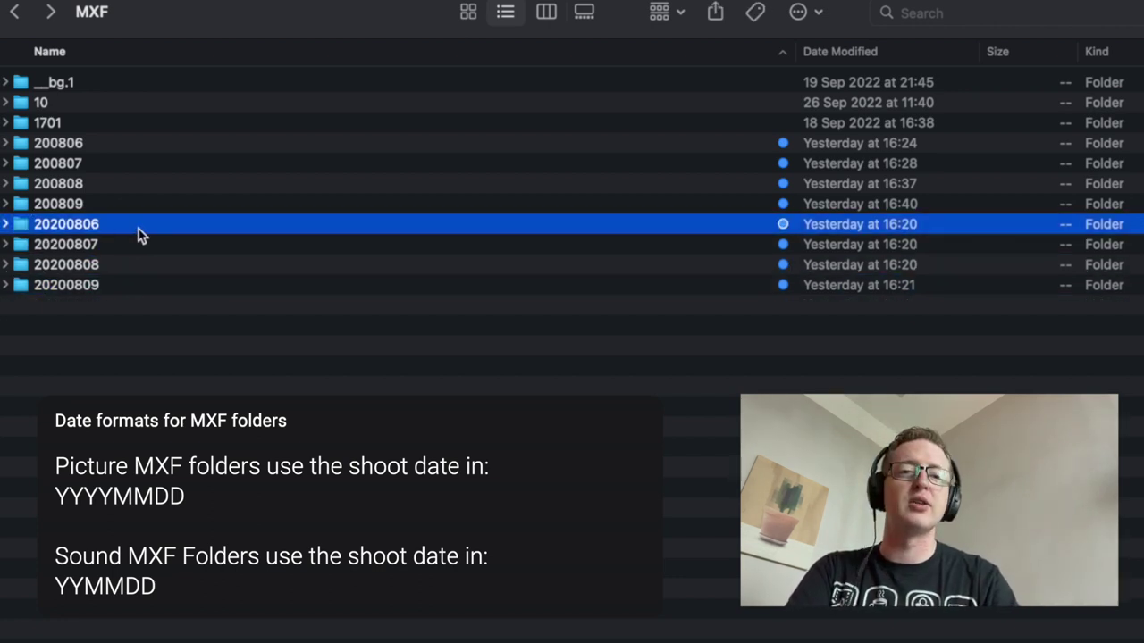
# - Step through the sound folders 200806 to 200809 one by one to review their YYMMDD names, ending with nothing selected
pyautogui.click(99, 148)
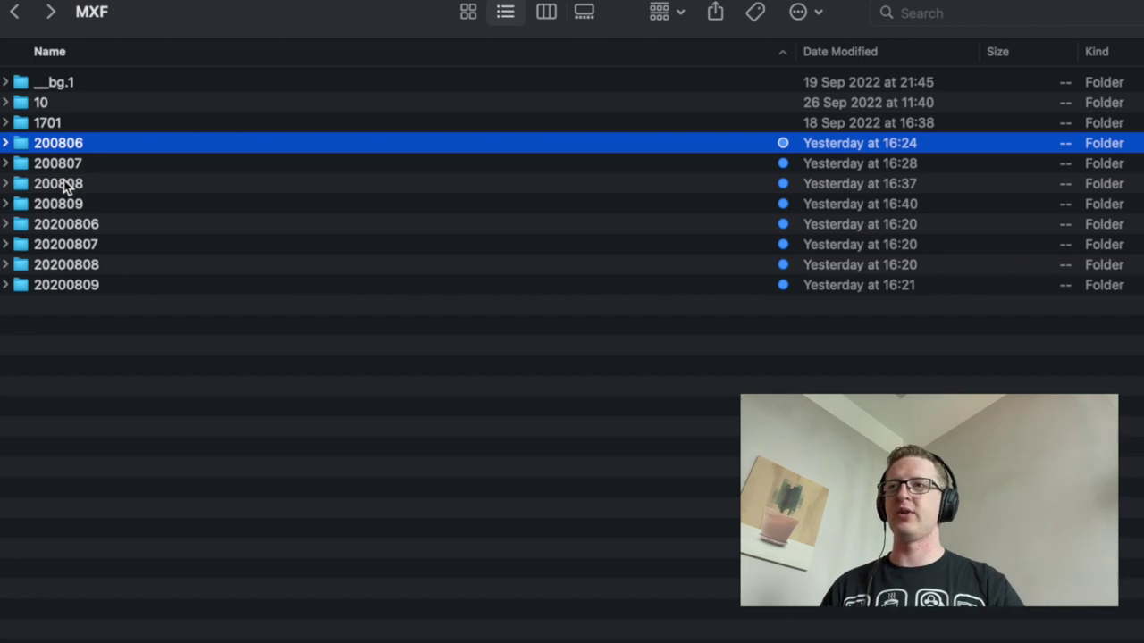
pyautogui.press('Down')
pyautogui.press('Down')
pyautogui.press('Down')
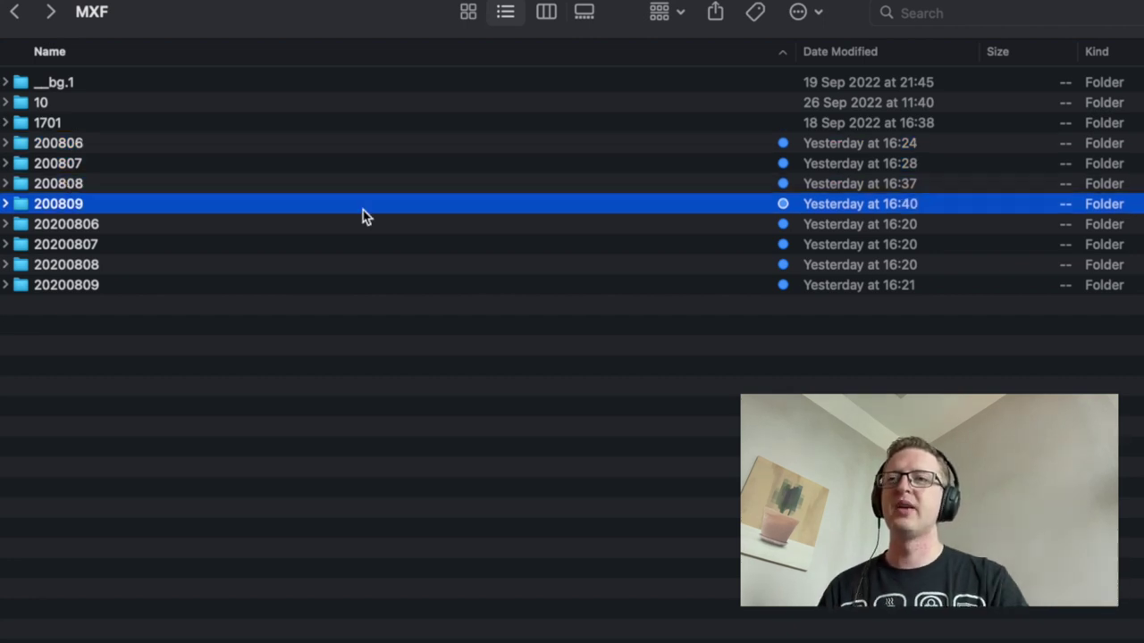
pyautogui.click(738, 467)
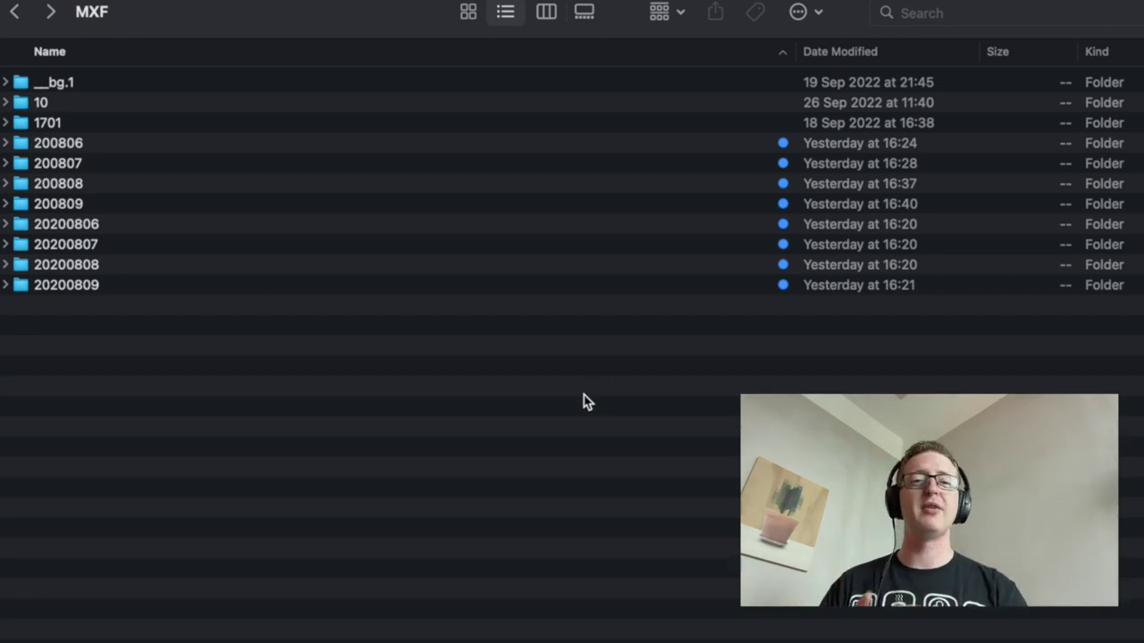
# - Select all dated folders from 200806 to 20200809, view their combined info including tag and size, and close it
pyautogui.click(572, 333)
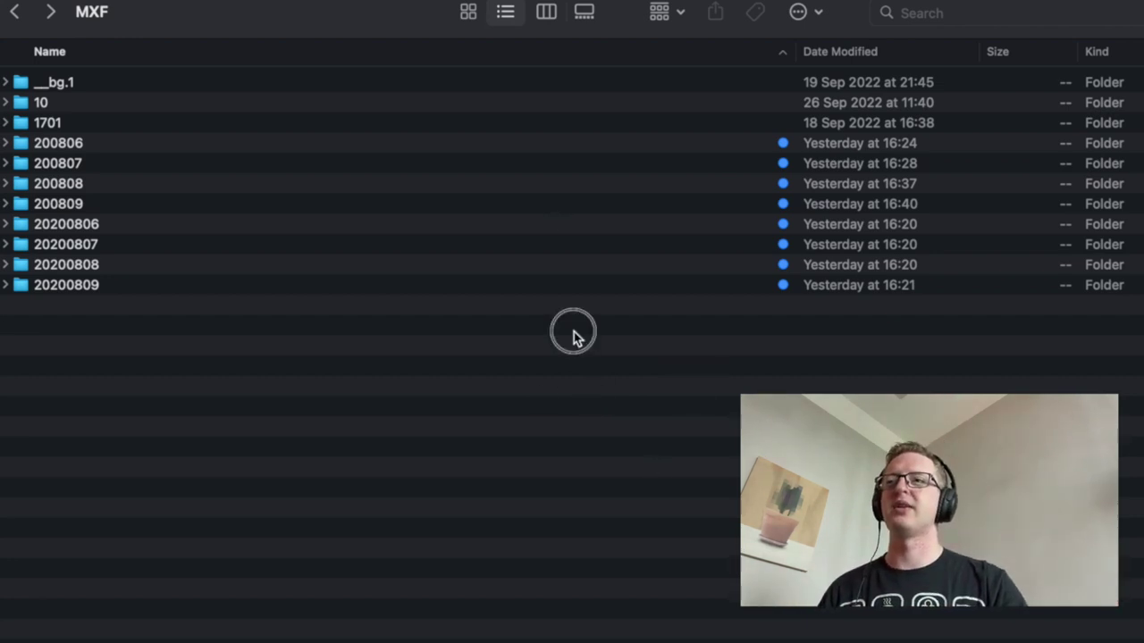
pyautogui.moveTo(573, 333); pyautogui.dragTo(494, 146)
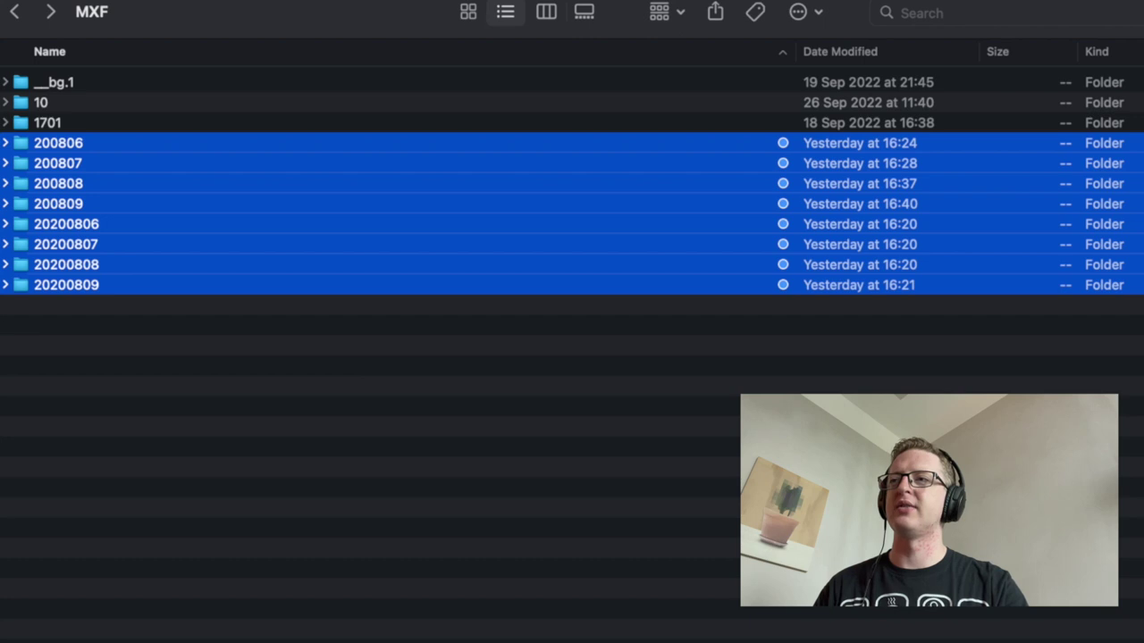
pyautogui.press('alt+super+i')
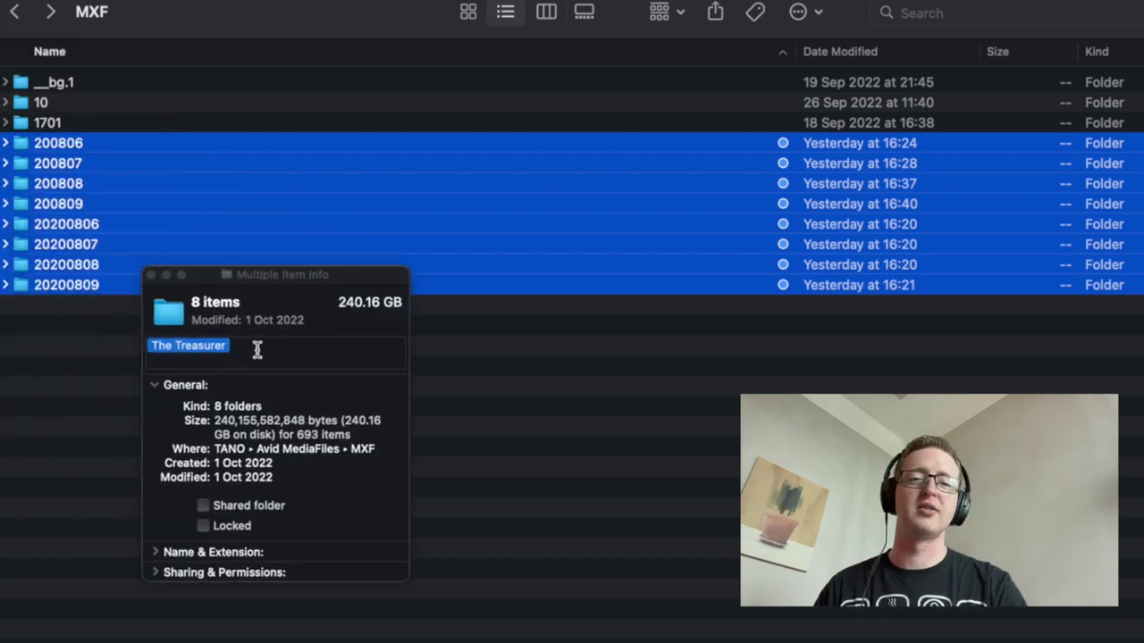
pyautogui.click(152, 275)
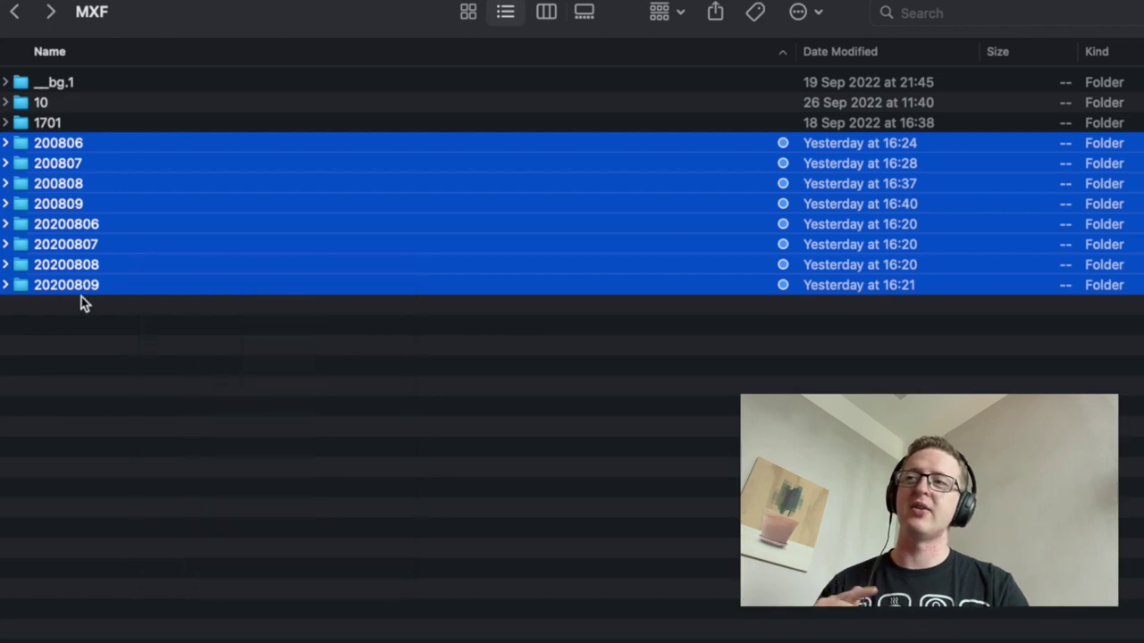
pyautogui.click(199, 422)
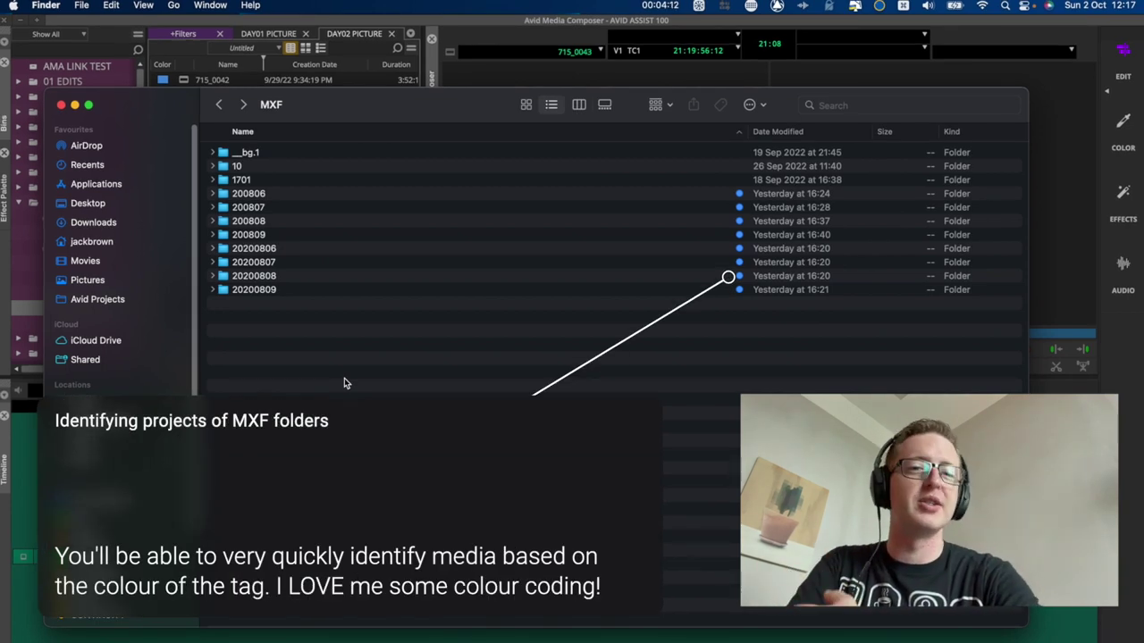
# - Open the 20200808 picture folder and select its msmMMOB.mdb database file
pyautogui.click(294, 276)
pyautogui.click(294, 248)
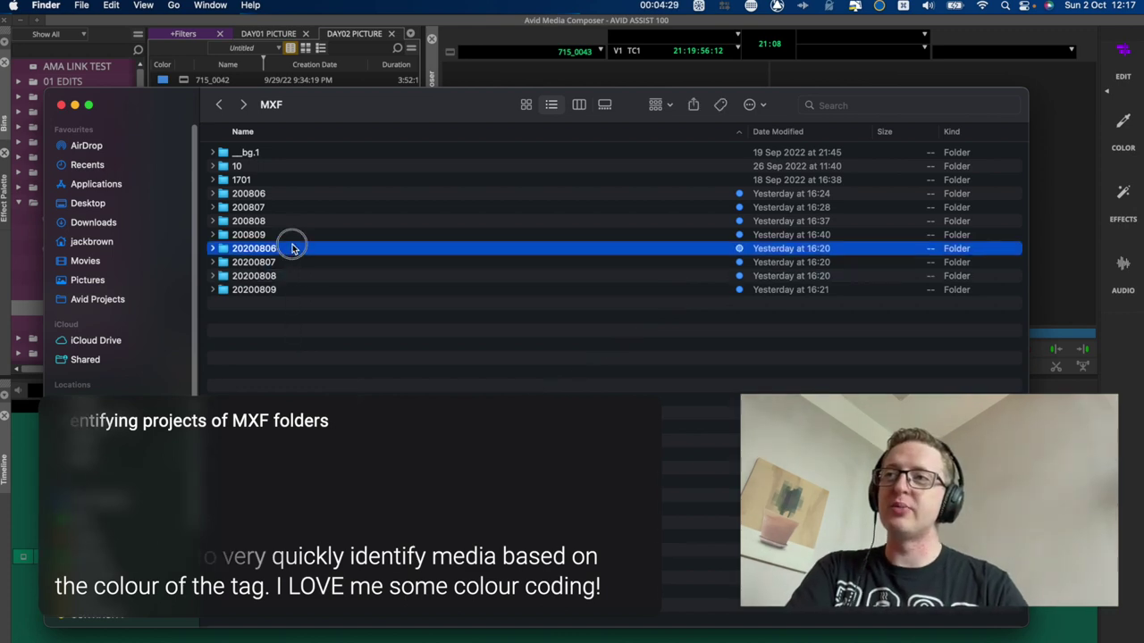
pyautogui.click(293, 273)
pyautogui.moveTo(327, 107); pyautogui.dragTo(828, 107)
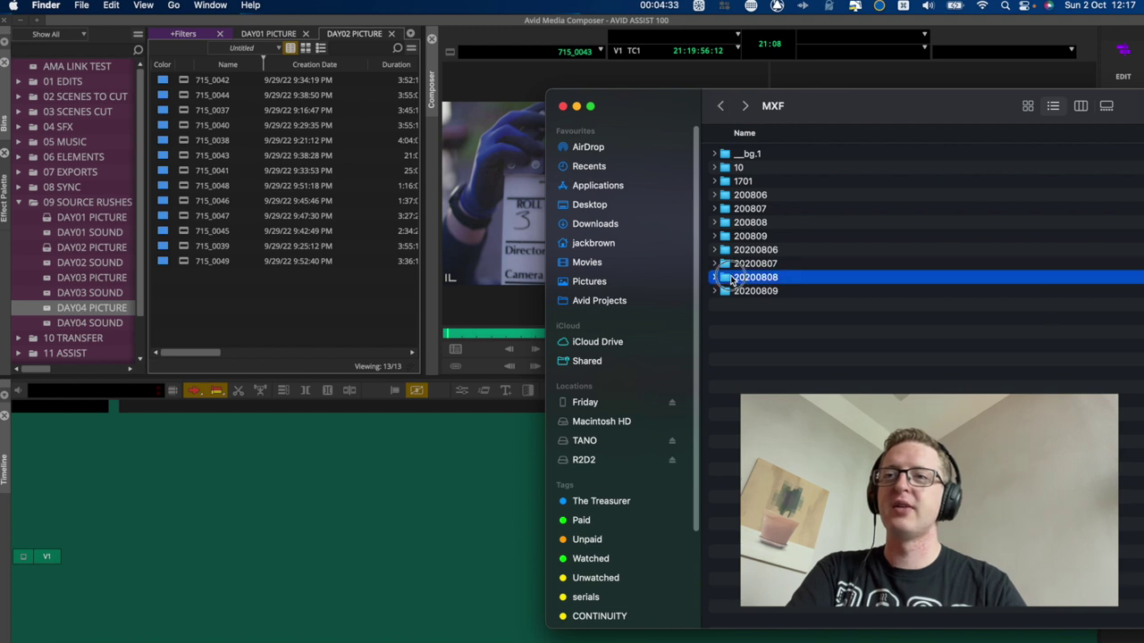
pyautogui.doubleClick(807, 277)
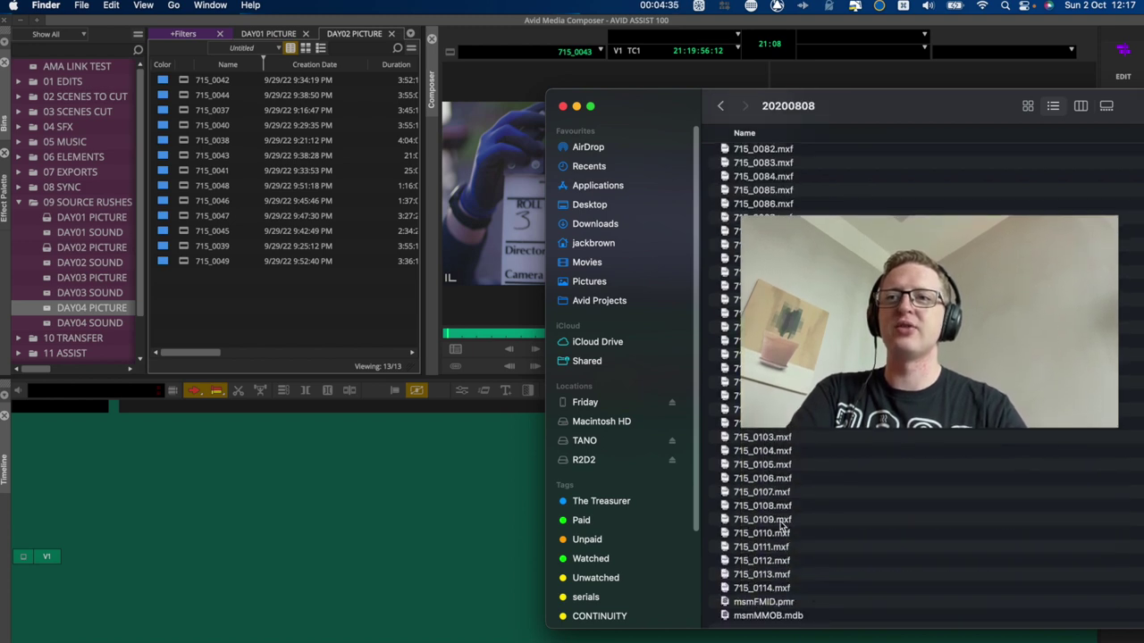
pyautogui.click(796, 615)
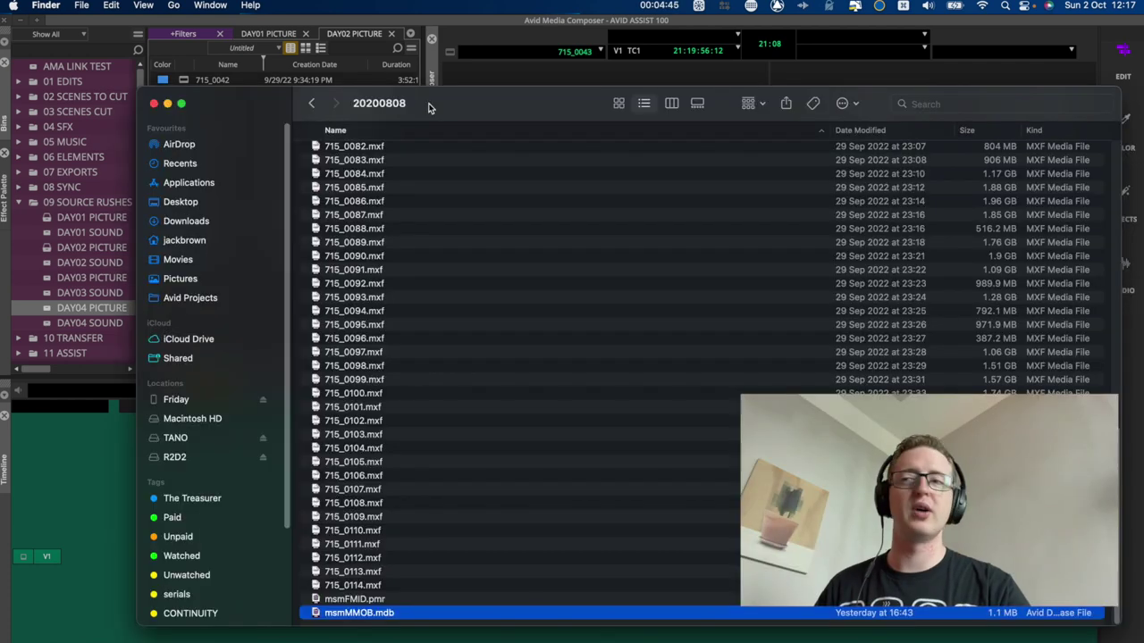
# - Switch to Avid Media Composer and highlight the DAY01 to DAY04 PICTURE bins in 09 SOURCE RUSHES, ending with them deselected
pyautogui.press('super+Tab')
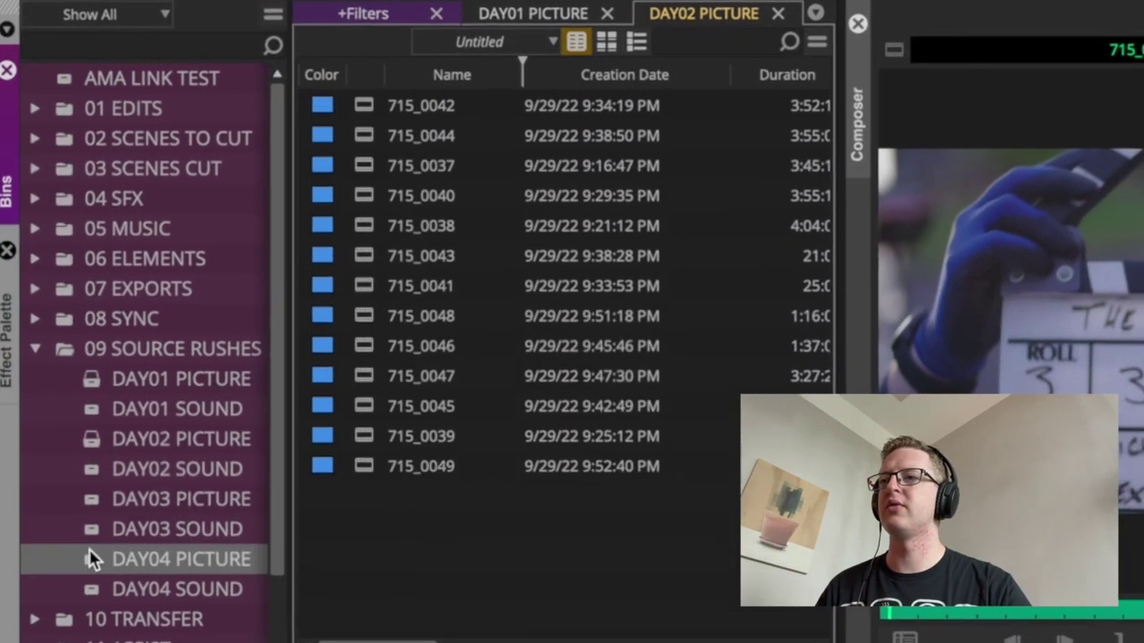
pyautogui.click(74, 471)
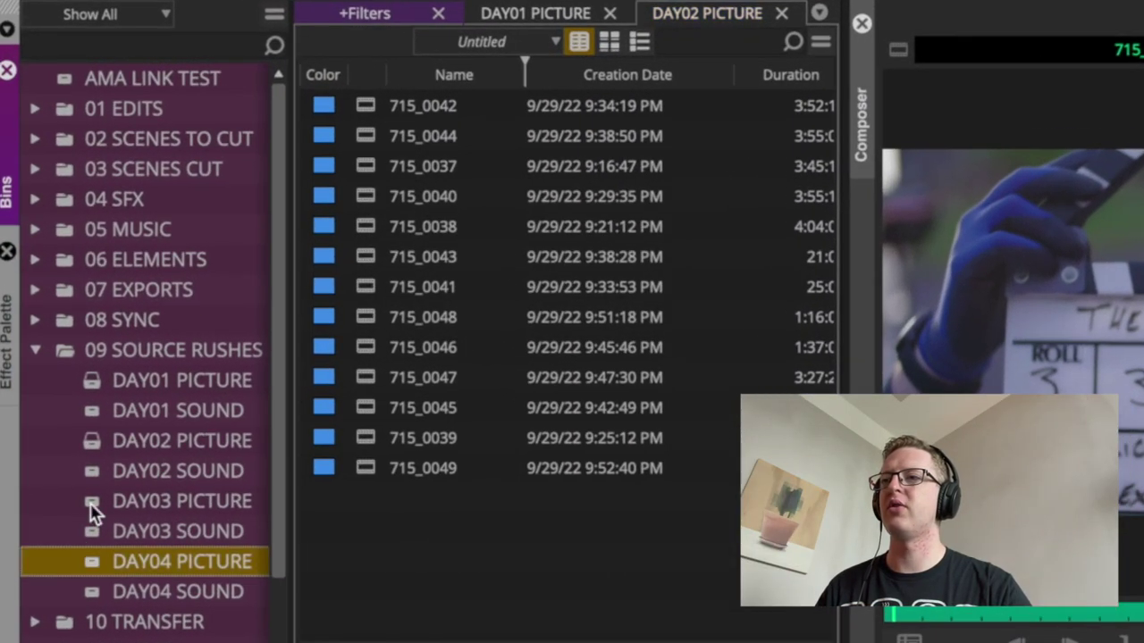
pyautogui.keyDown('shift'); pyautogui.click(76, 423); pyautogui.keyUp('shift')
pyautogui.keyDown('shift'); pyautogui.click(75, 373); pyautogui.keyUp('shift')
pyautogui.keyDown('shift'); pyautogui.click(92, 375); pyautogui.keyUp('shift')
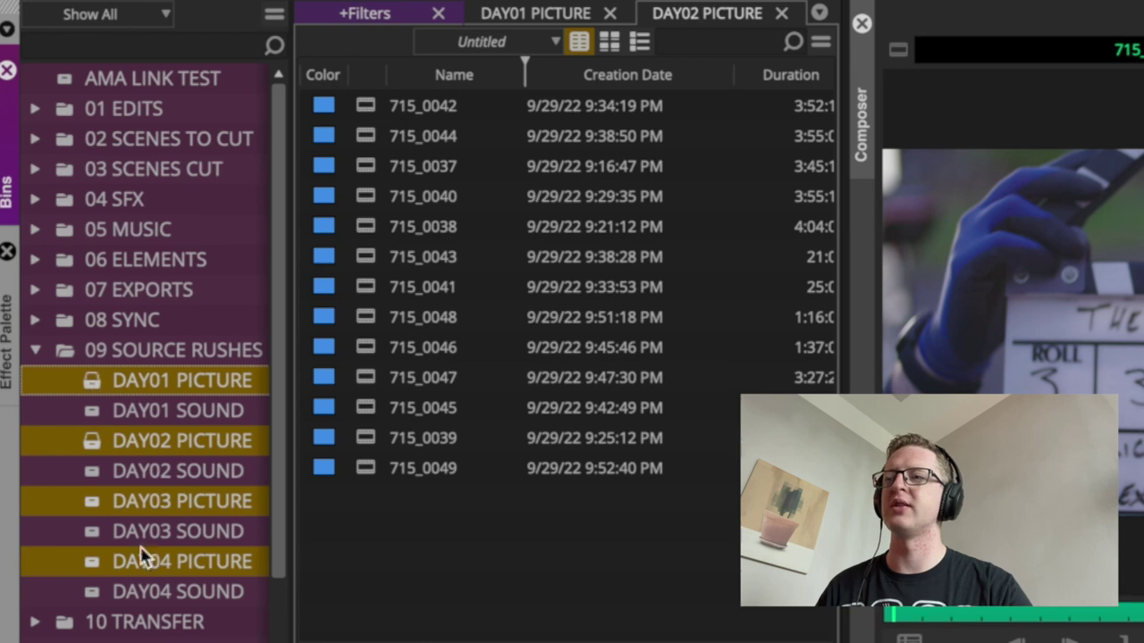
pyautogui.click(403, 594)
# - Select the DAY01 to DAY04 SOUND bins in the 09 SOURCE RUSHES folder
pyautogui.click(95, 410)
pyautogui.keyDown('shift'); pyautogui.click(92, 470); pyautogui.keyUp('shift')
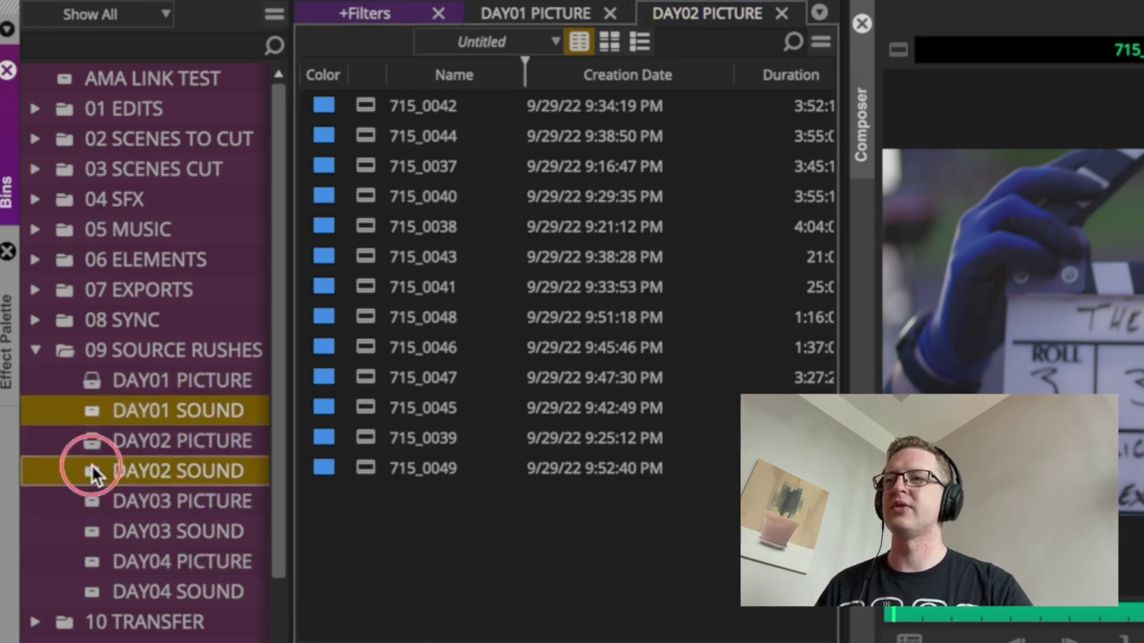
pyautogui.keyDown('shift'); pyautogui.click(96, 535); pyautogui.keyUp('shift')
pyautogui.keyDown('shift'); pyautogui.click(100, 595); pyautogui.keyUp('shift')
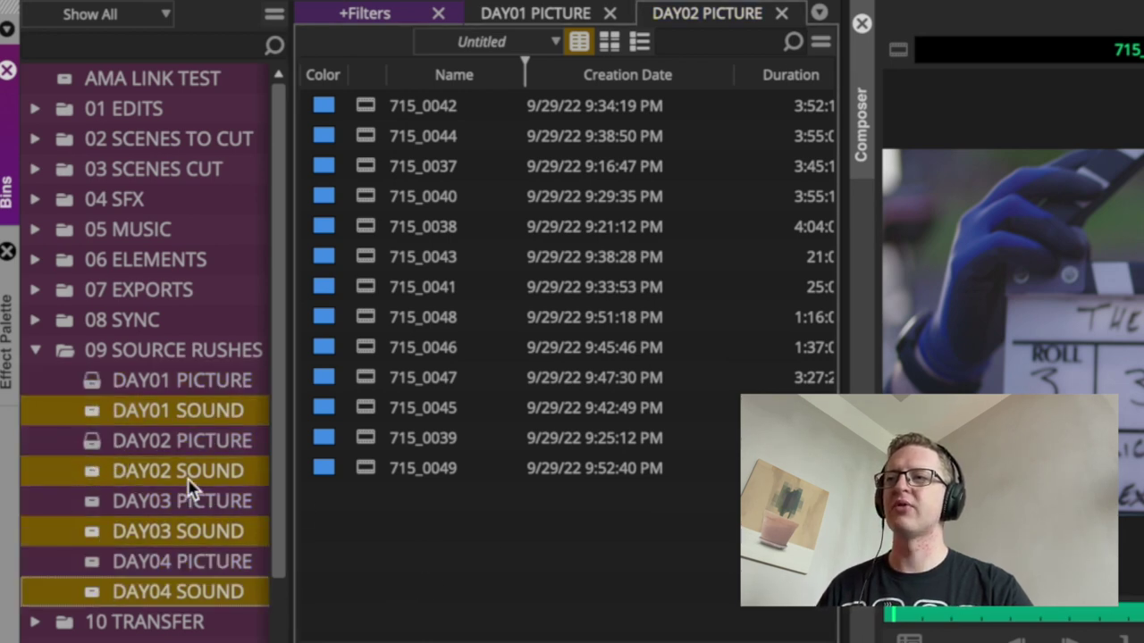
pyautogui.click(499, 615)
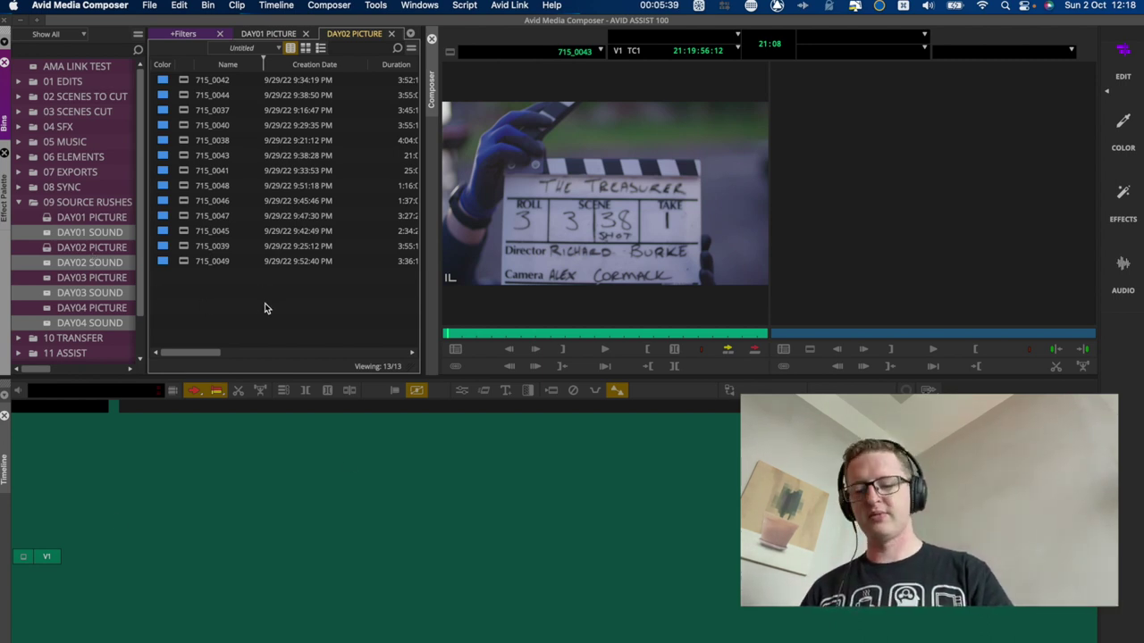
# - Open the MC English (United States) keyboard layout from the user settings and place it over the settings list
pyautogui.press('super+comma')
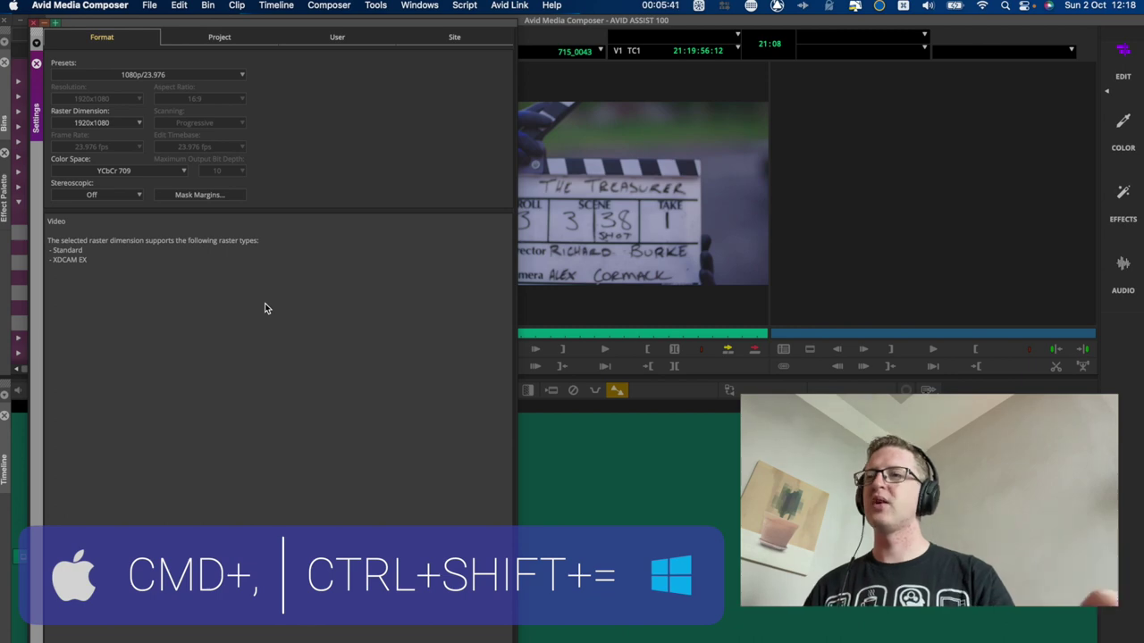
pyautogui.click(333, 39)
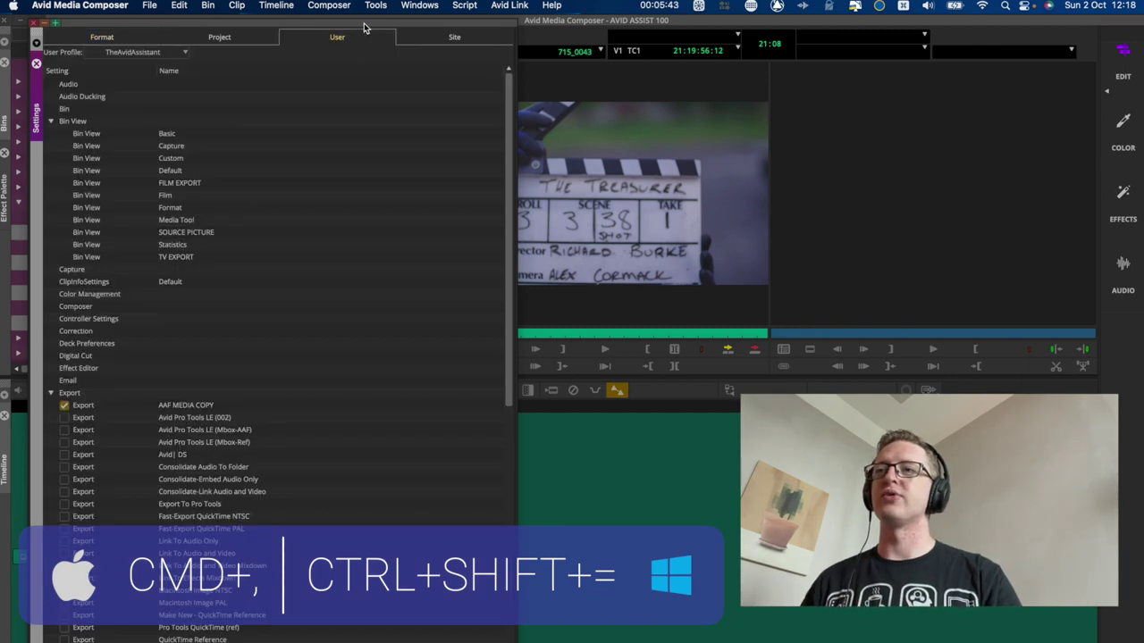
pyautogui.moveTo(363, 27); pyautogui.dragTo(585, 29)
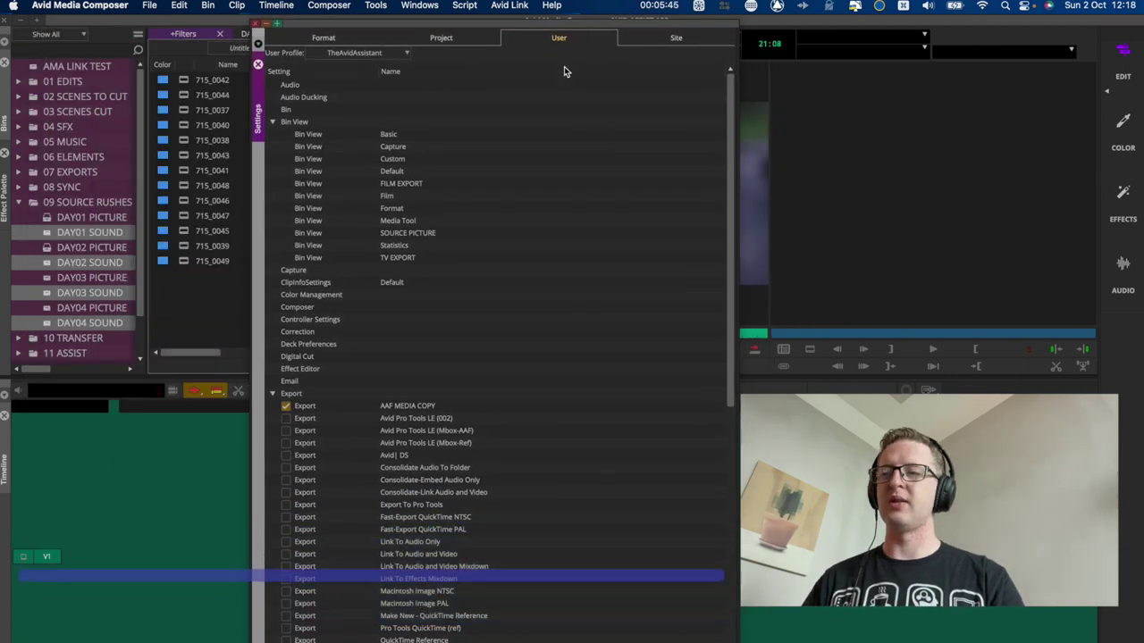
pyautogui.press('k')
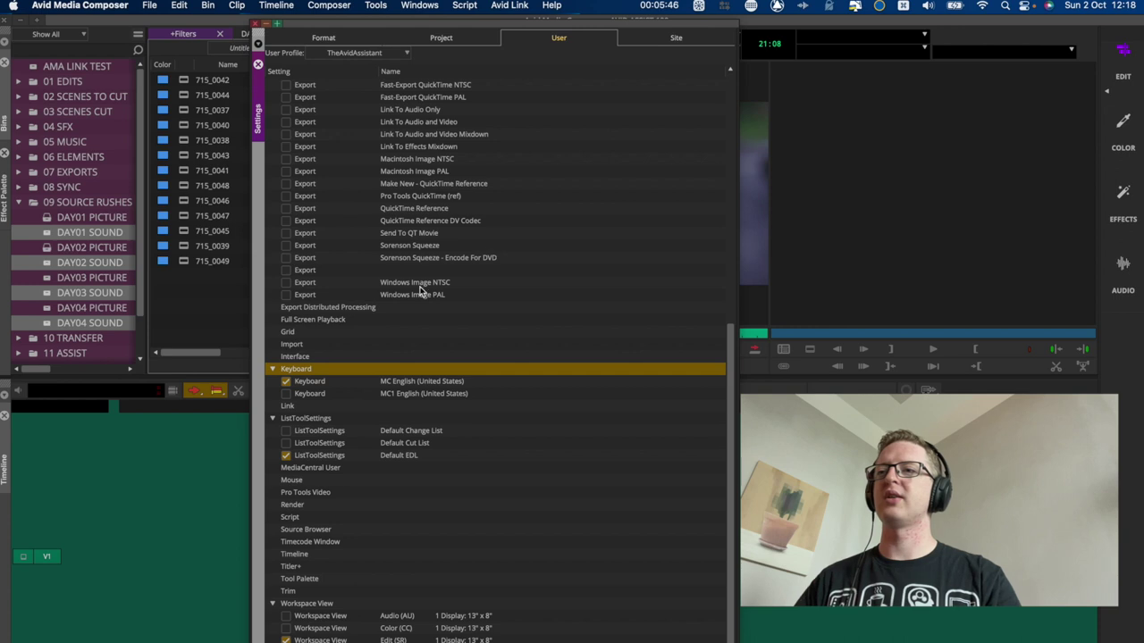
pyautogui.click(311, 382)
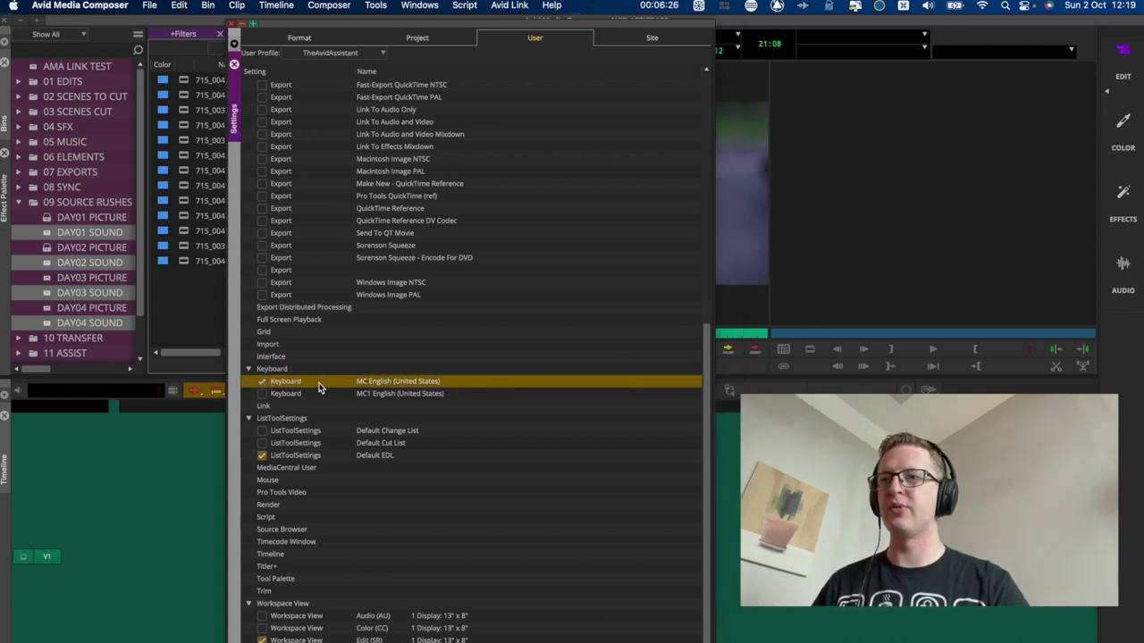
pyautogui.doubleClick(308, 380)
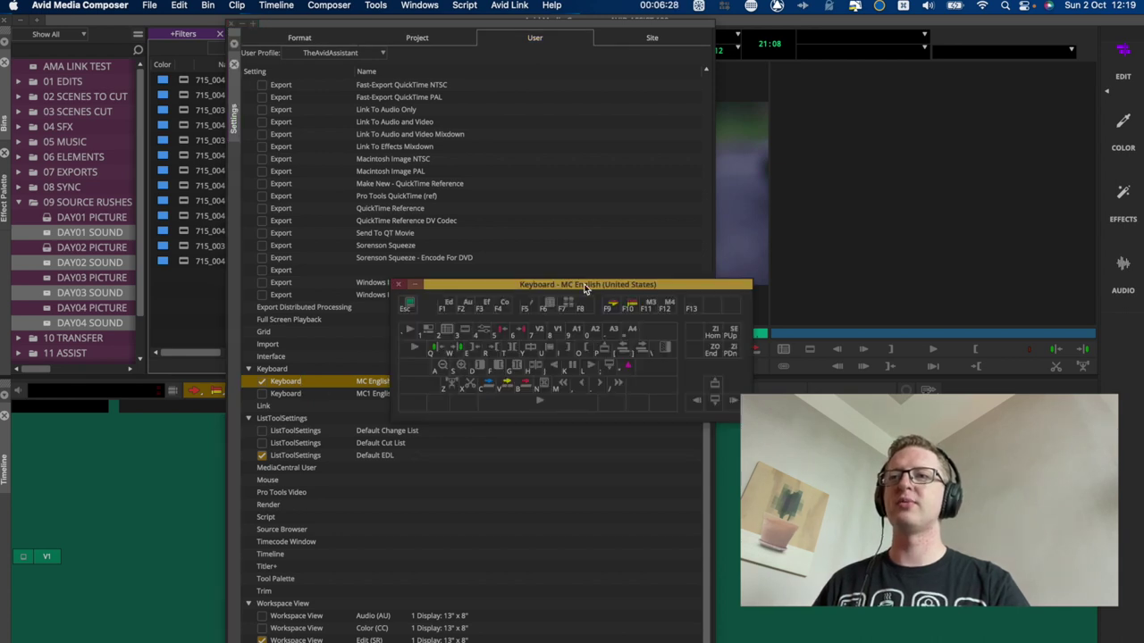
pyautogui.moveTo(587, 284); pyautogui.dragTo(505, 345)
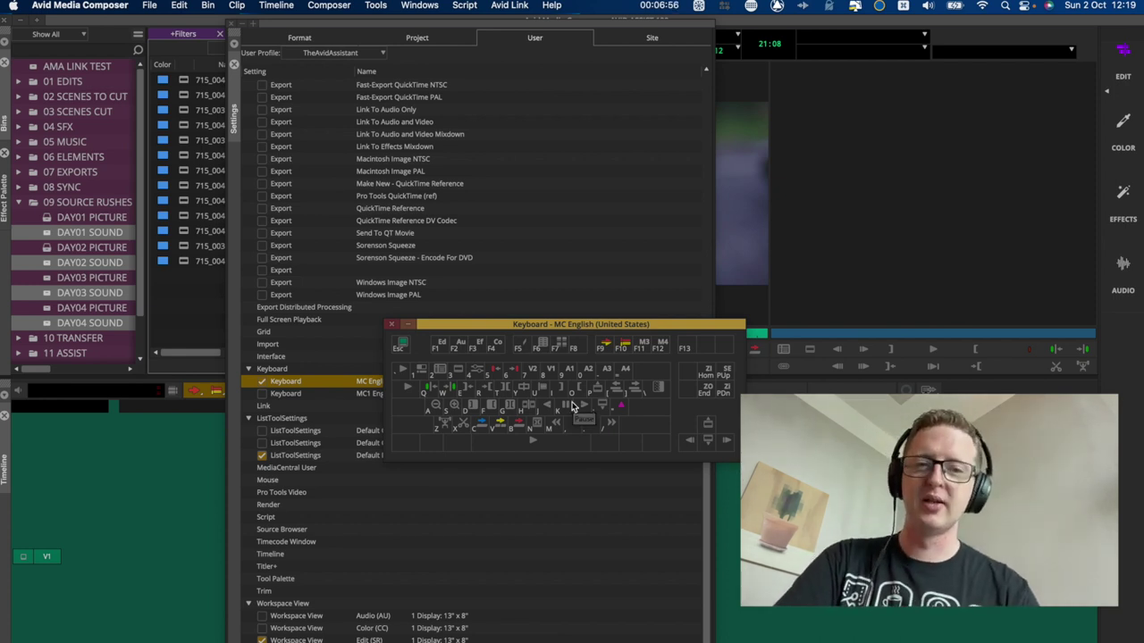
# - Open the Command Palette and place it above the keyboard layout so both are visible
pyautogui.click(375, 6)
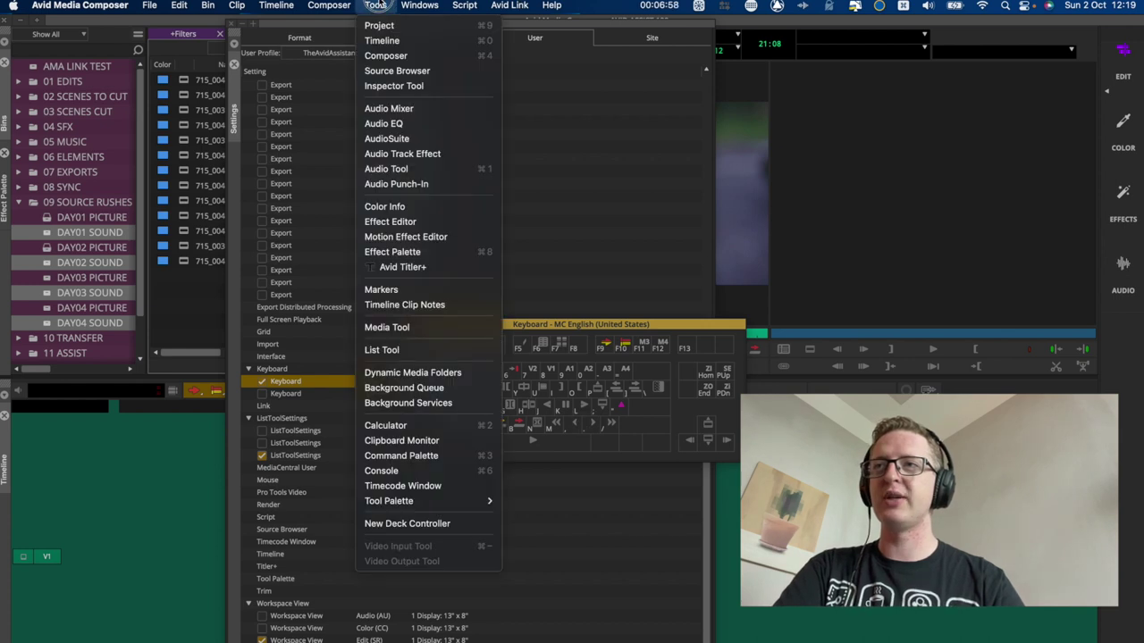
pyautogui.click(443, 461)
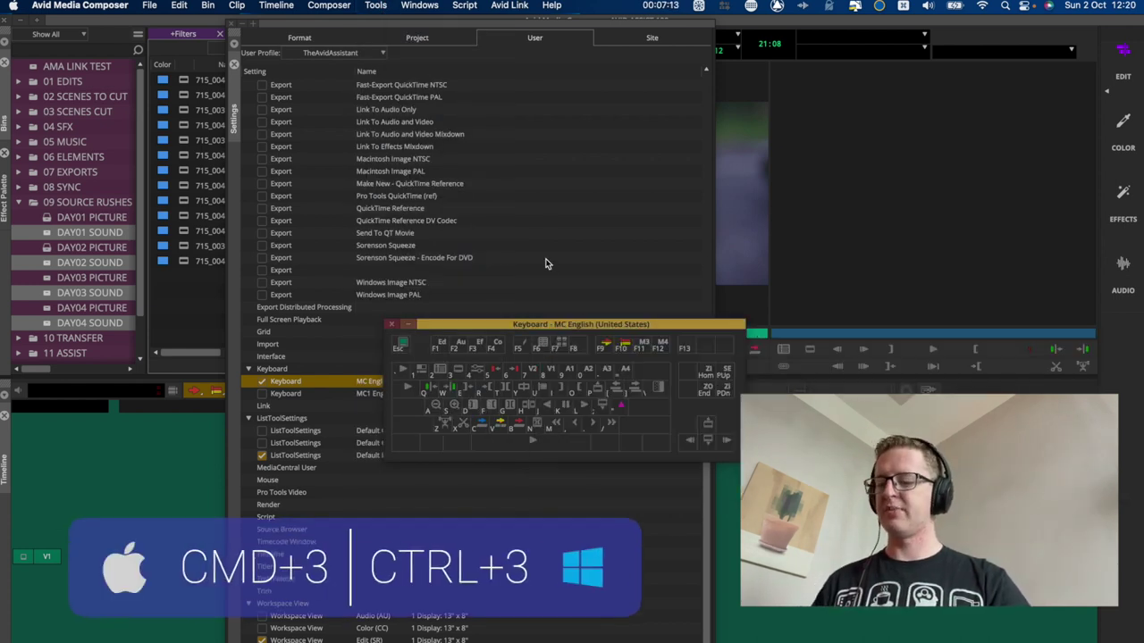
pyautogui.moveTo(664, 349); pyautogui.dragTo(374, 165)
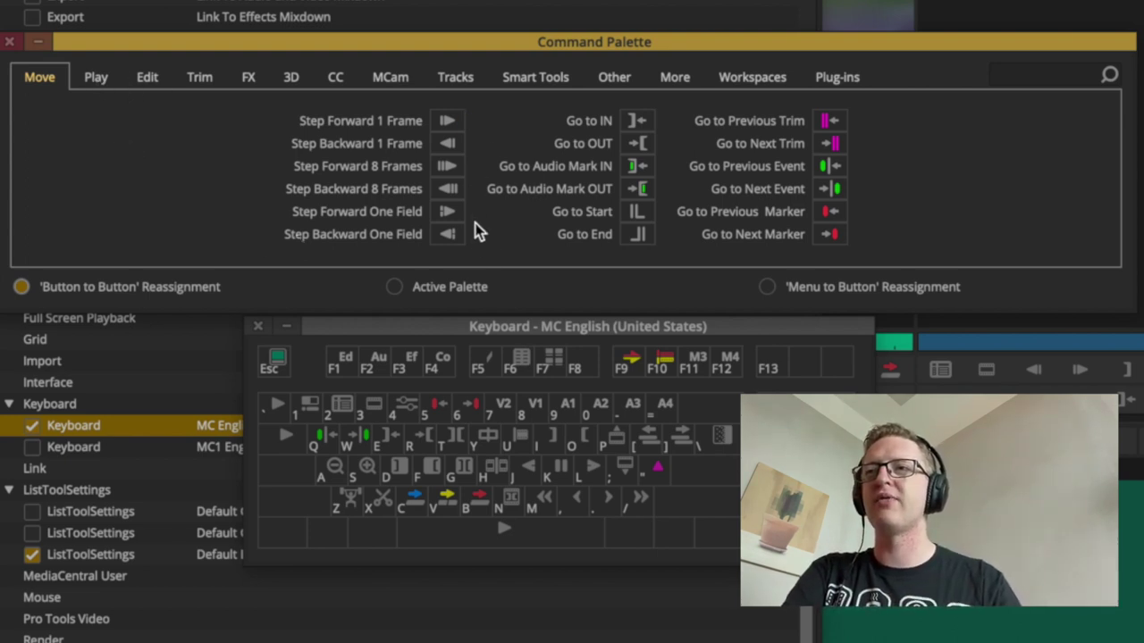
# - Browse the Play, Edit, Trim and 3D command categories in the Command Palette
pyautogui.click(100, 79)
pyautogui.click(149, 79)
pyautogui.click(218, 78)
pyautogui.click(289, 78)
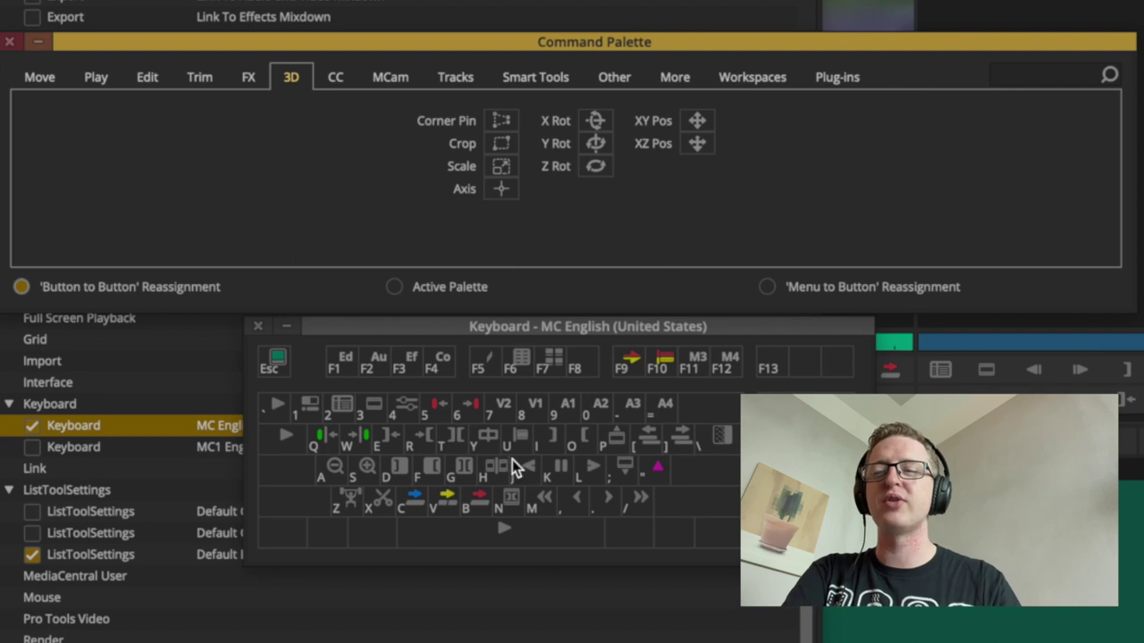
# - Display the Shift-level assignments on the keyboard layout and show the Tracks commands in the Command Palette
pyautogui.click(460, 332)
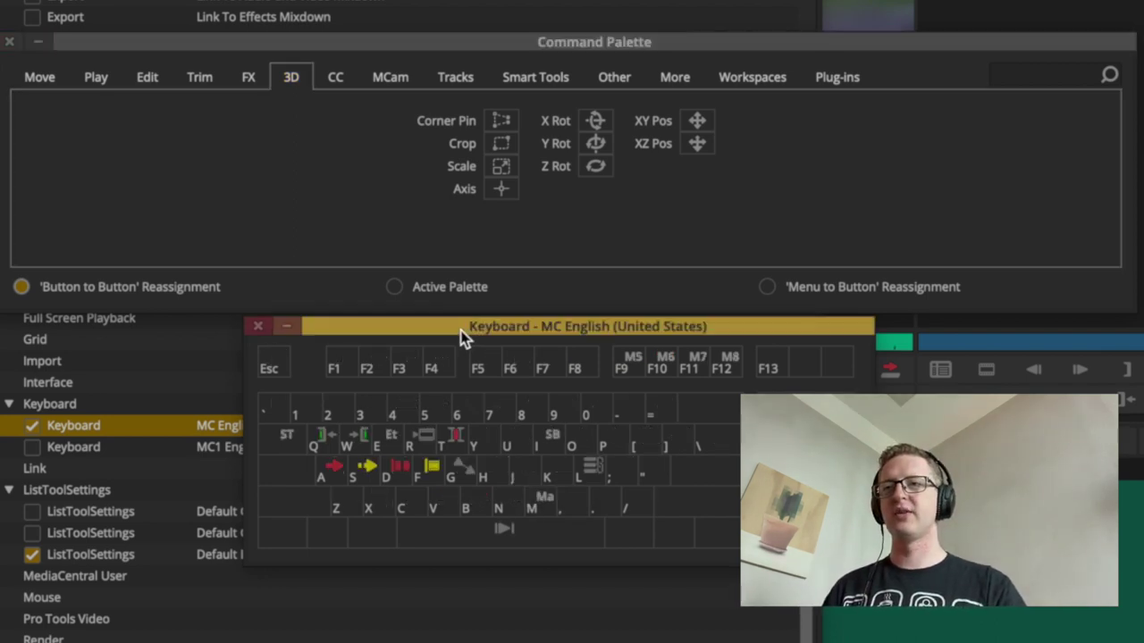
pyautogui.press('shift')
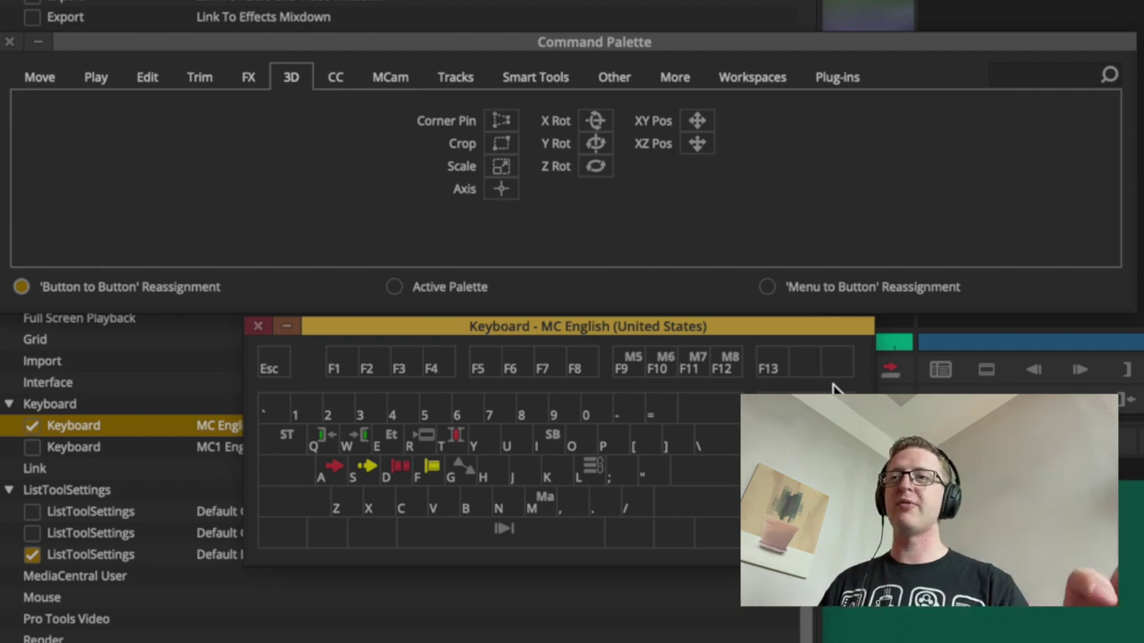
pyautogui.click(465, 78)
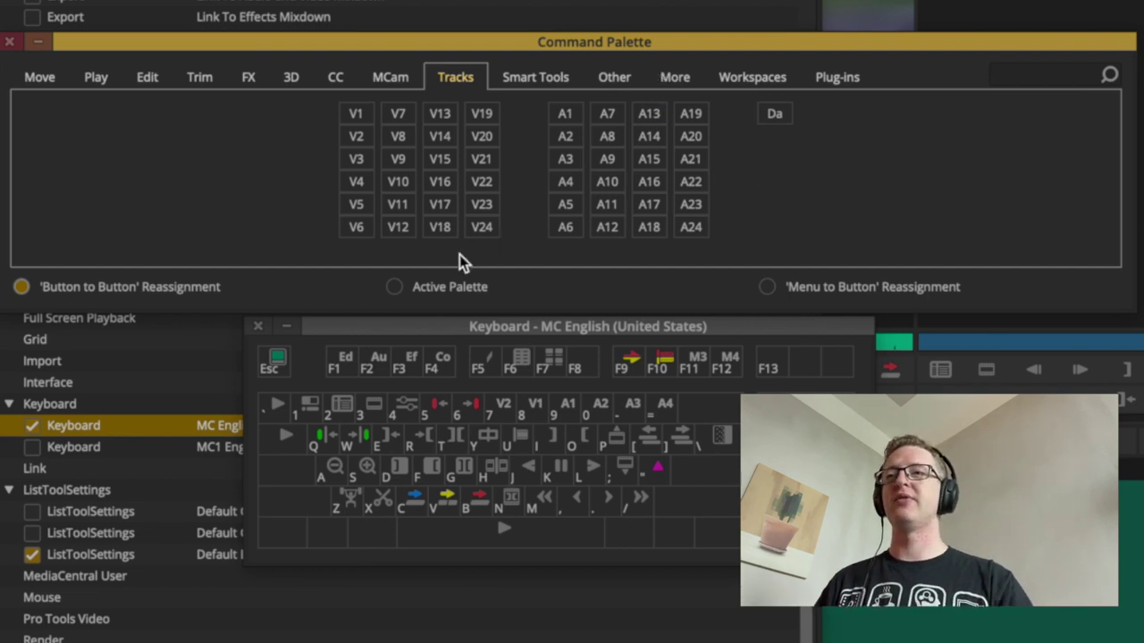
# - Map Show Sequence Map to the F8 key with 'Menu to Button' Reassignment, and return the palette to 'Button to Button' Reassignment
pyautogui.click(809, 290)
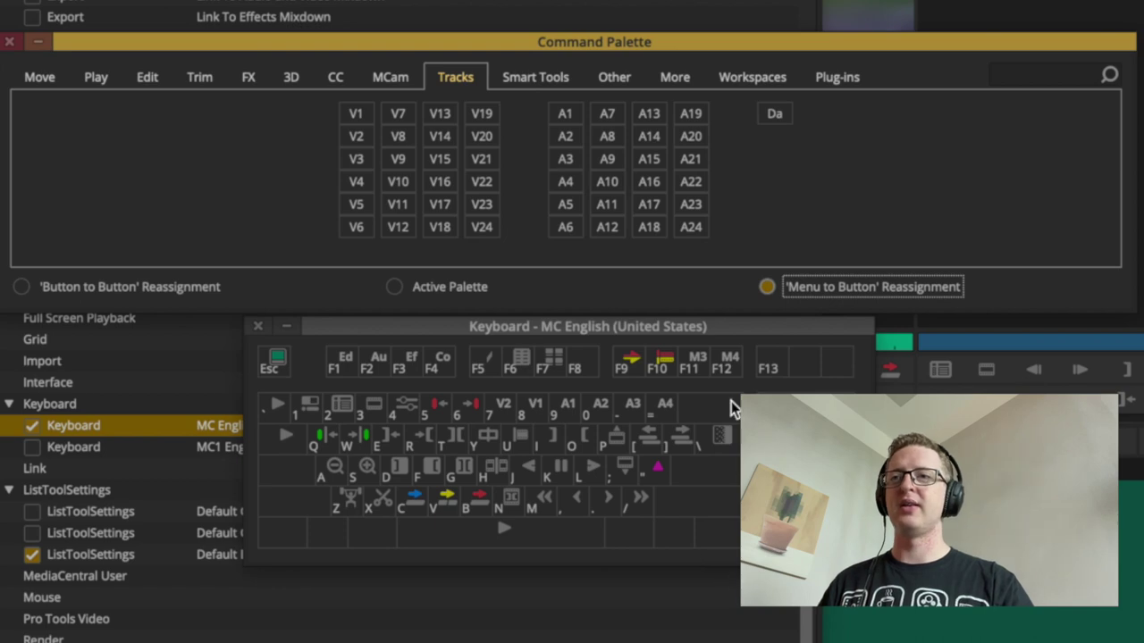
pyautogui.click(594, 370)
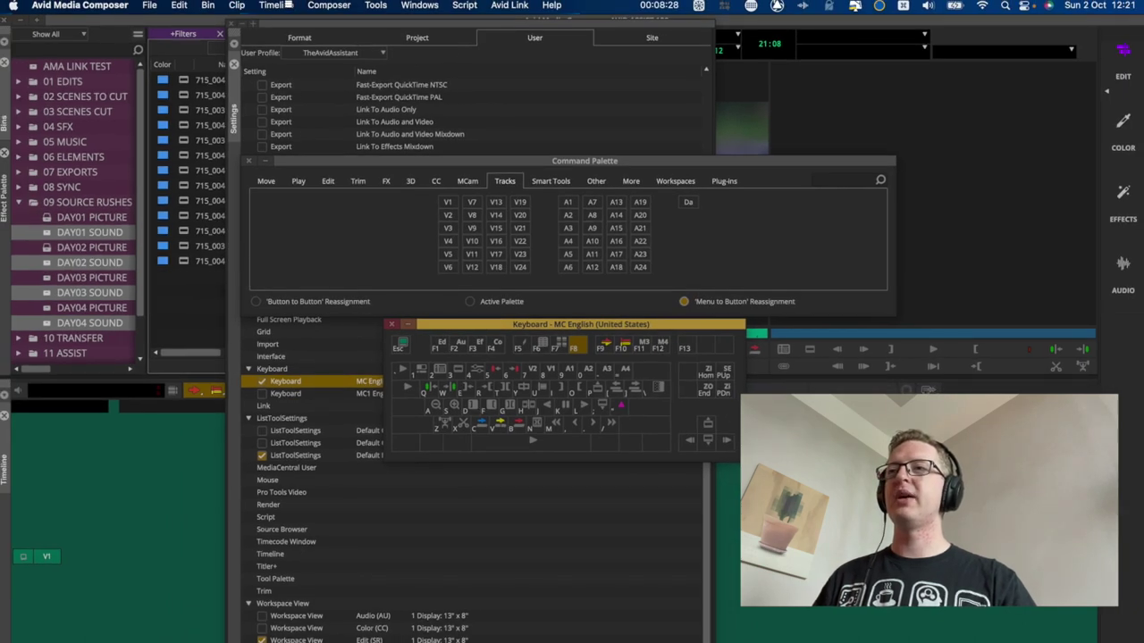
pyautogui.click(284, 5)
pyautogui.moveTo(273, 489)
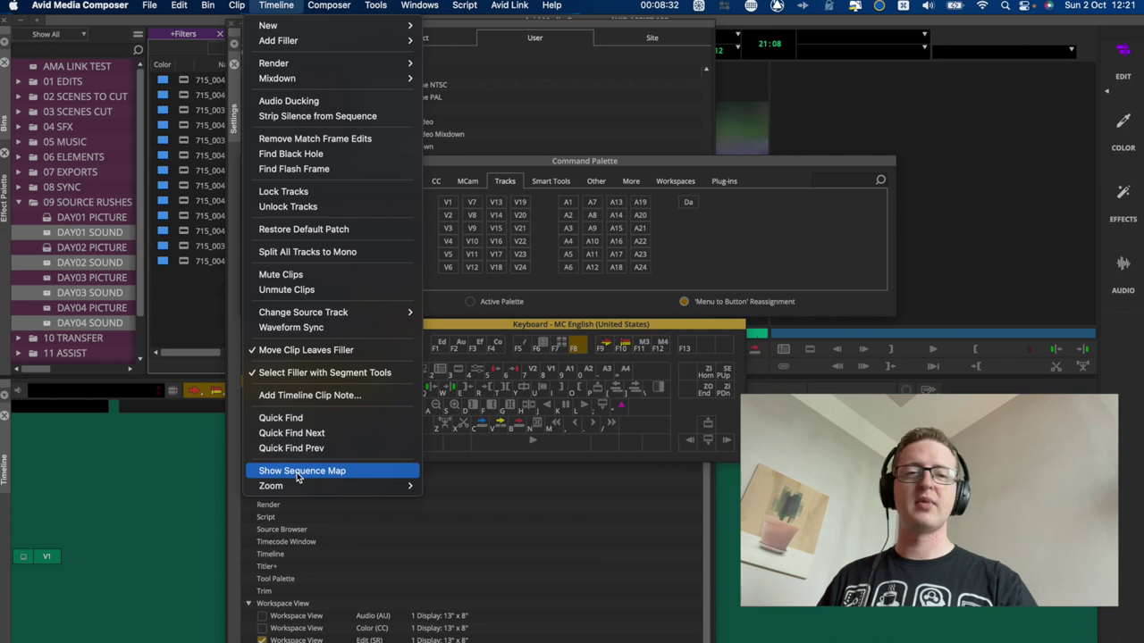
pyautogui.click(292, 472)
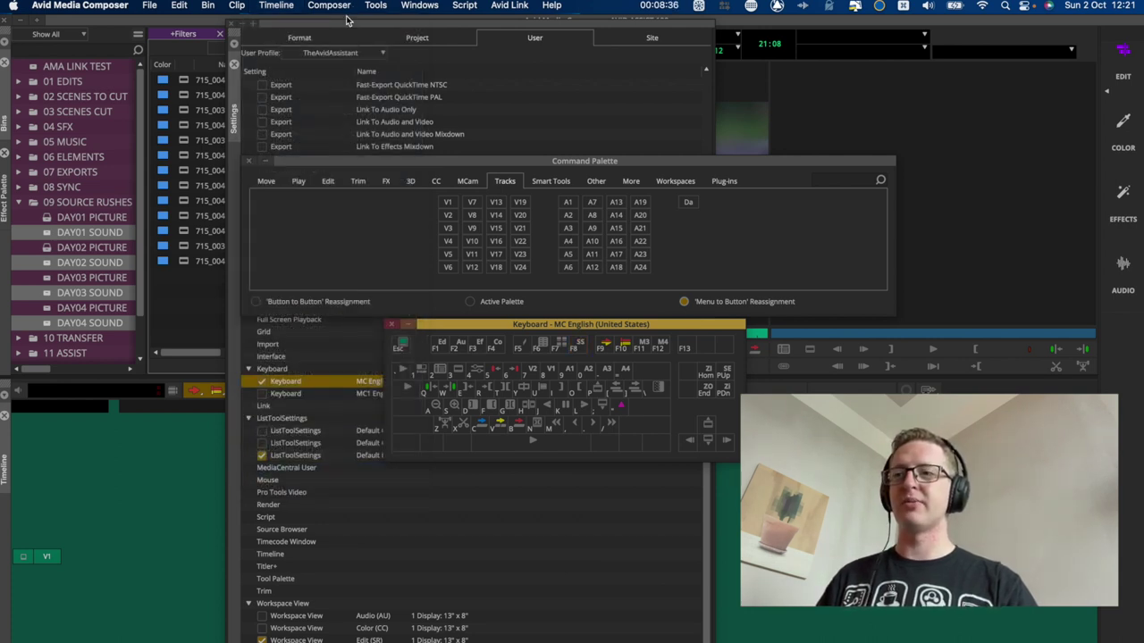
pyautogui.rightClick(34, 384)
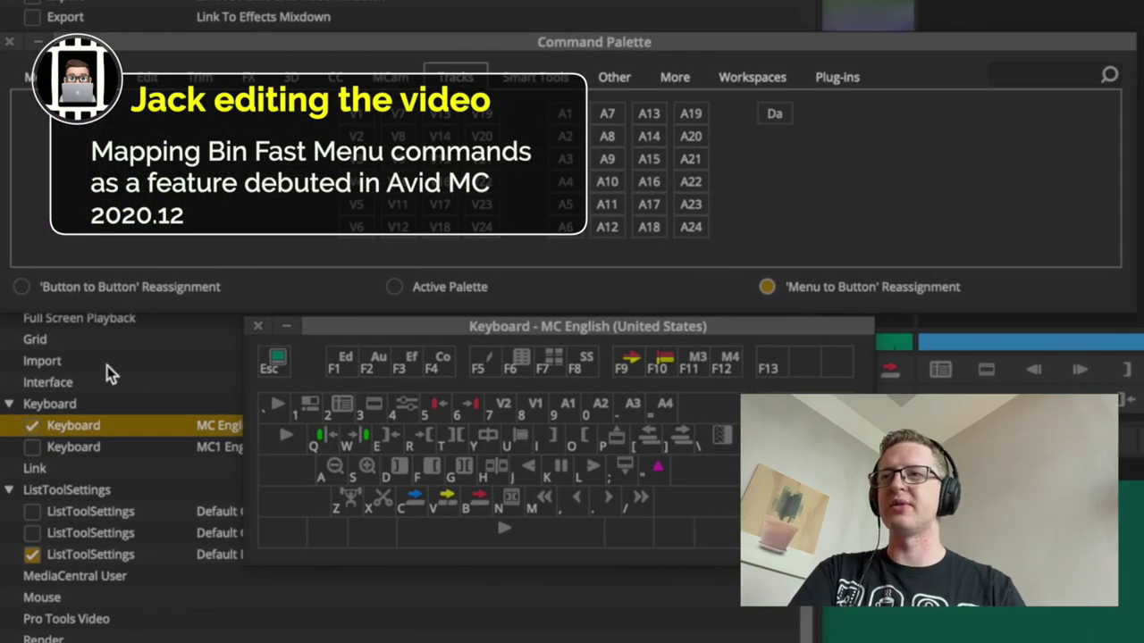
pyautogui.click(143, 288)
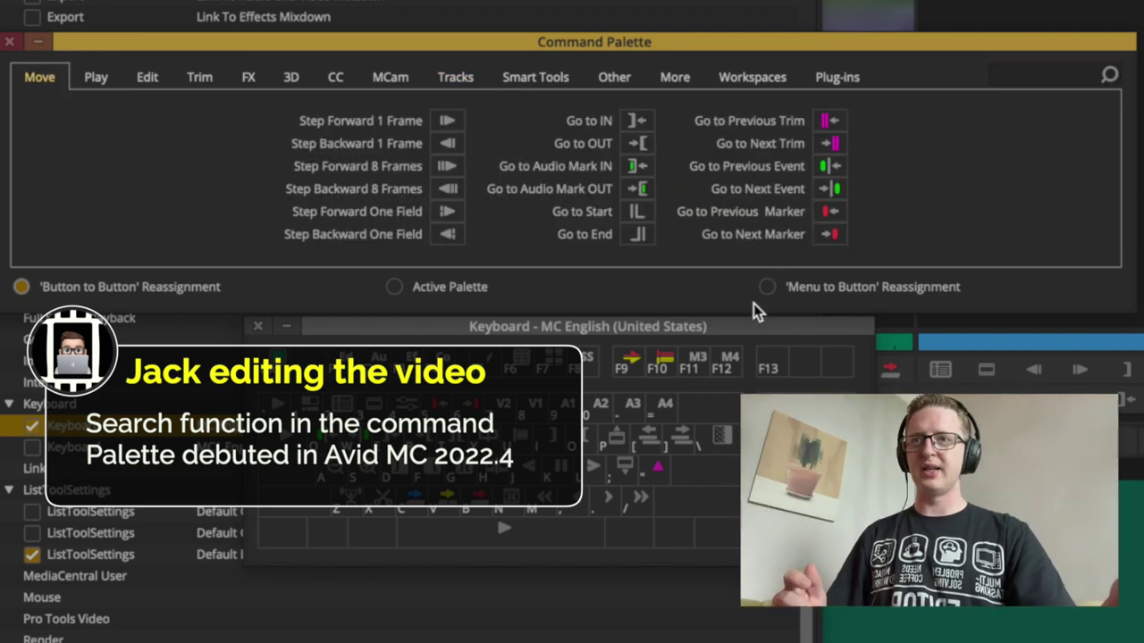
# - Search the Command Palette for "link", and view the Move and Edit command categories with the search cleared
pyautogui.click(1065, 73)
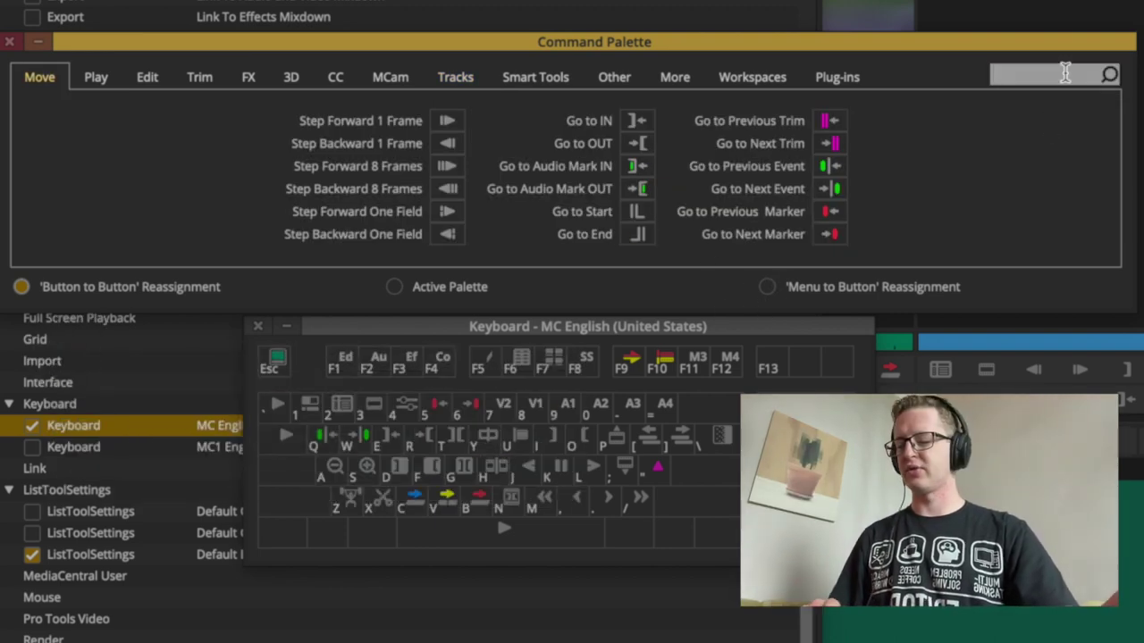
pyautogui.write('link')
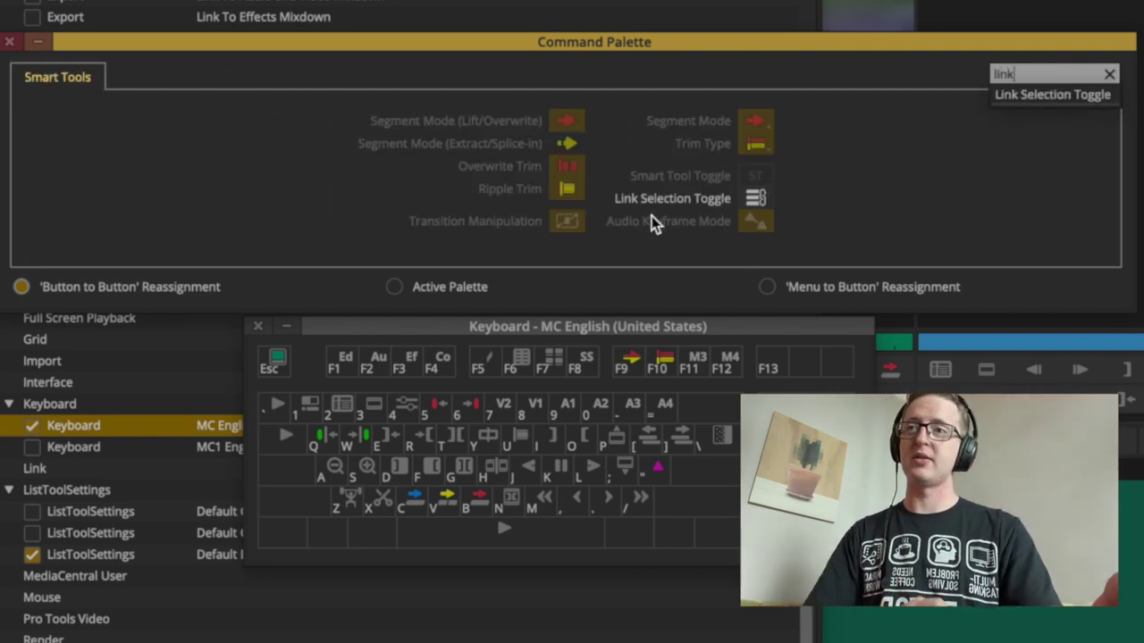
pyautogui.click(1109, 74)
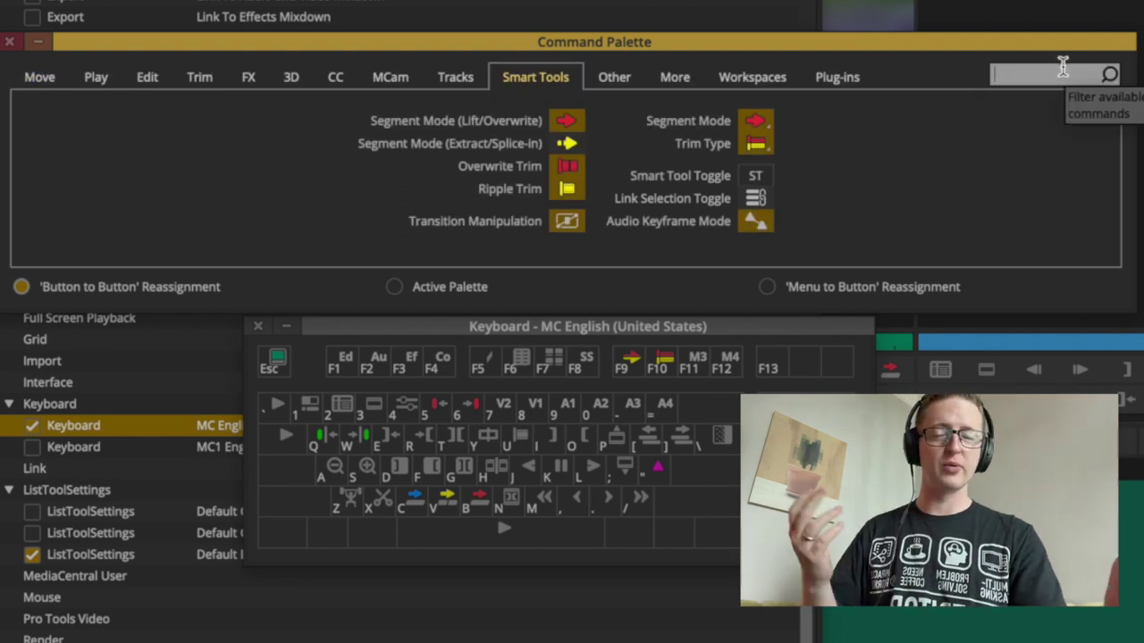
pyautogui.click(277, 207)
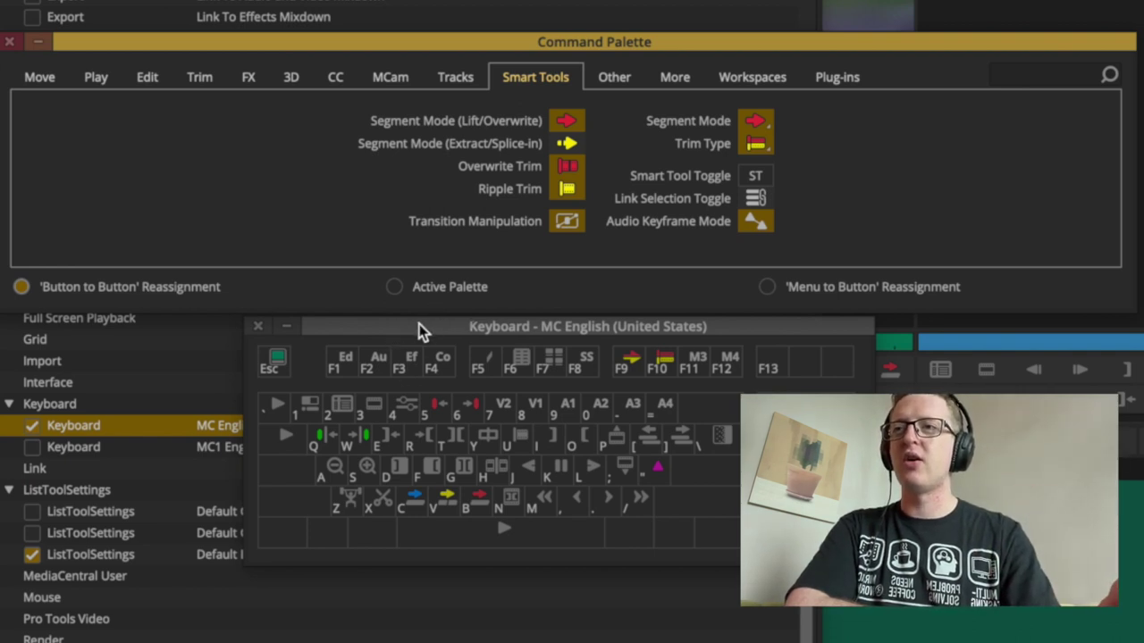
pyautogui.click(42, 82)
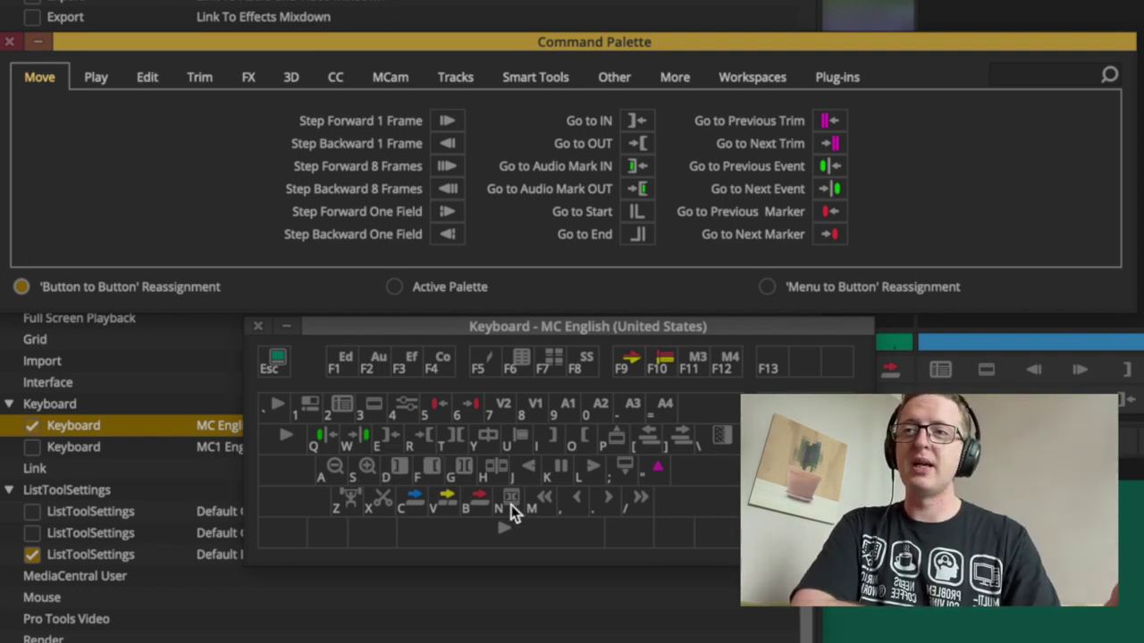
pyautogui.click(148, 78)
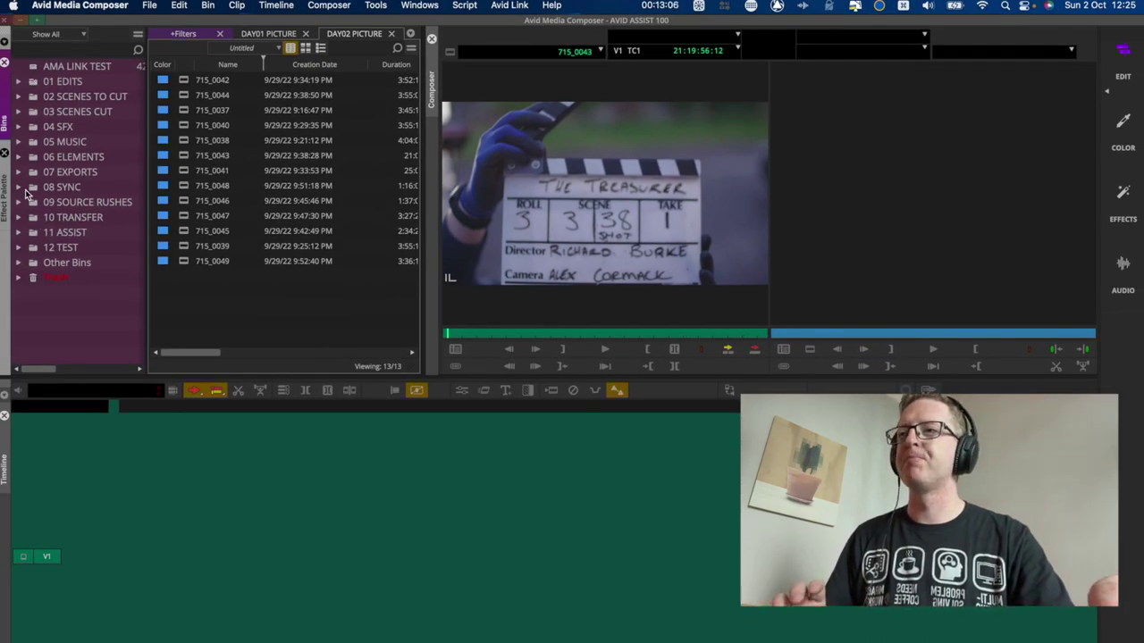
# - Create a new bin named DAY02 SYNC in the 08 SYNC folder
pyautogui.click(16, 188)
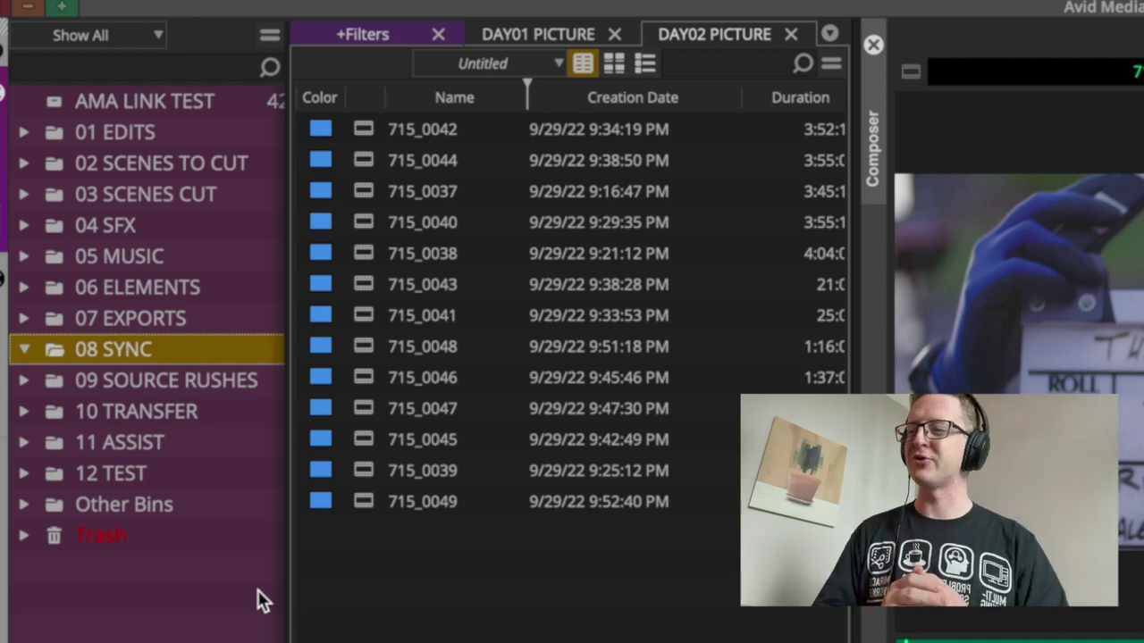
pyautogui.hotkey('ctrl', 'n')
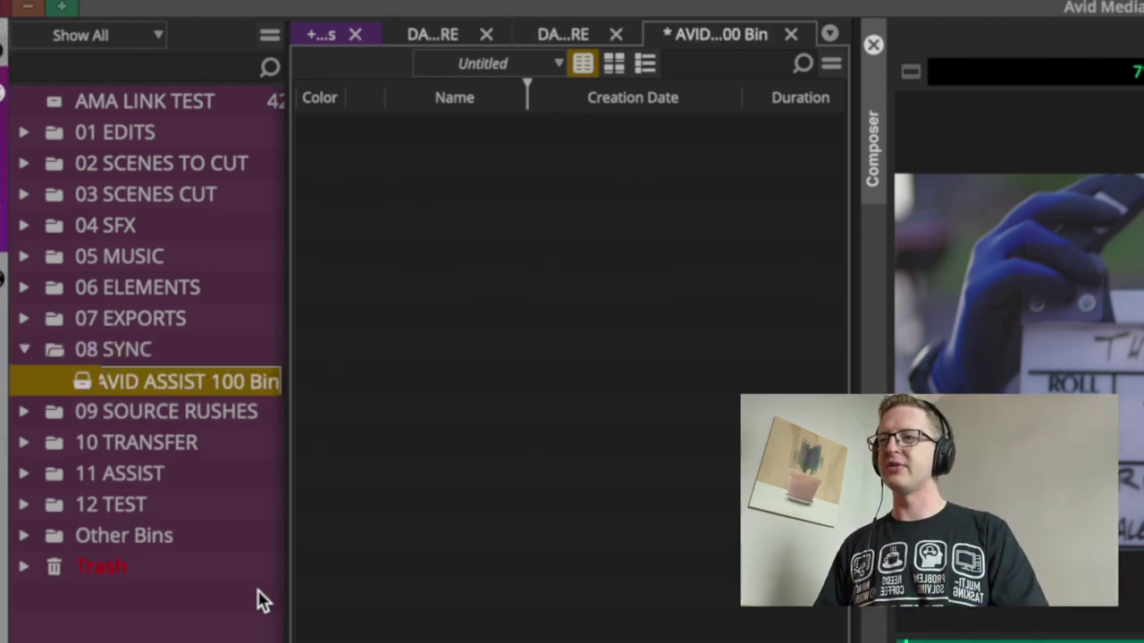
pyautogui.write('DAY02')
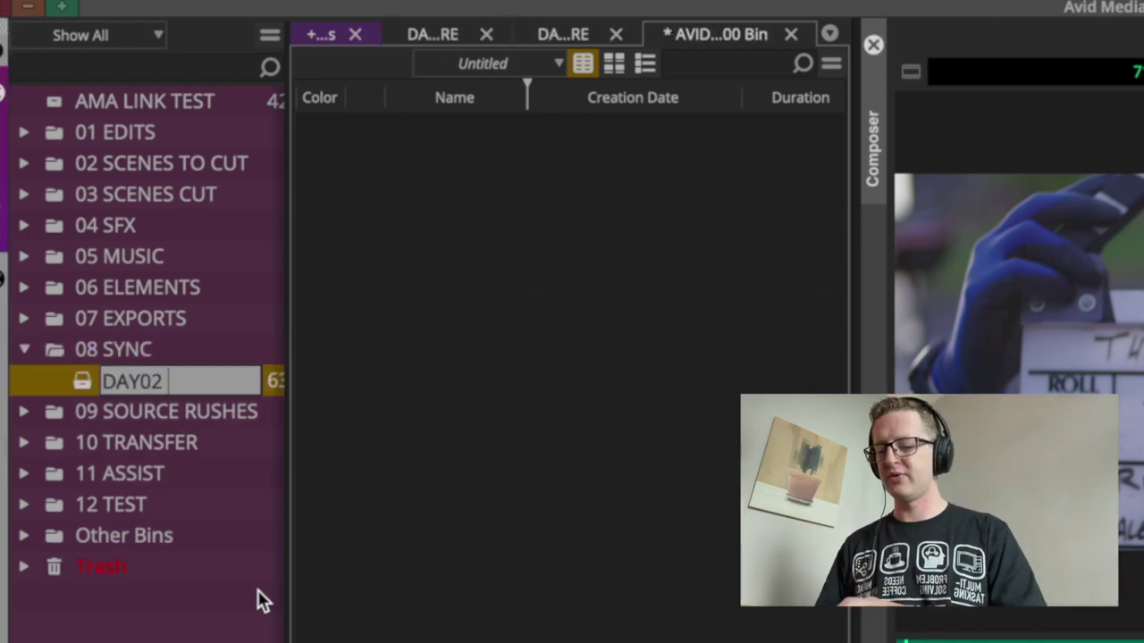
pyautogui.write(' SYNC')
pyautogui.press('Return')
# - Add a second bin named DAY02 SUBS to the 08 SYNC folder
pyautogui.hotkey('ctrl', 'n')
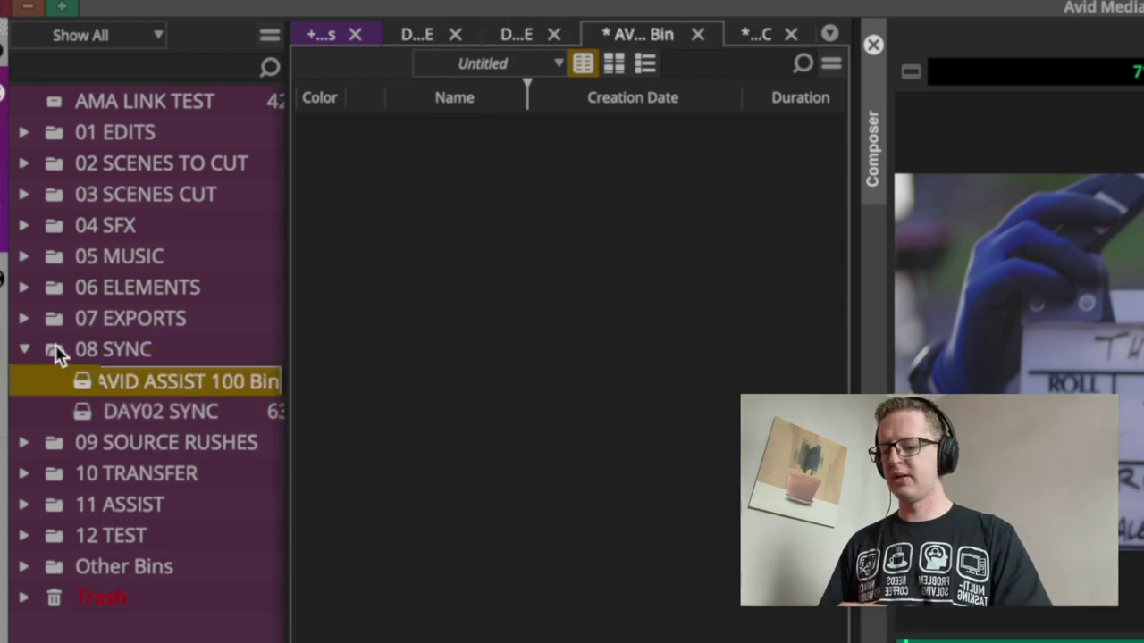
pyautogui.write('DAY02 SUBS')
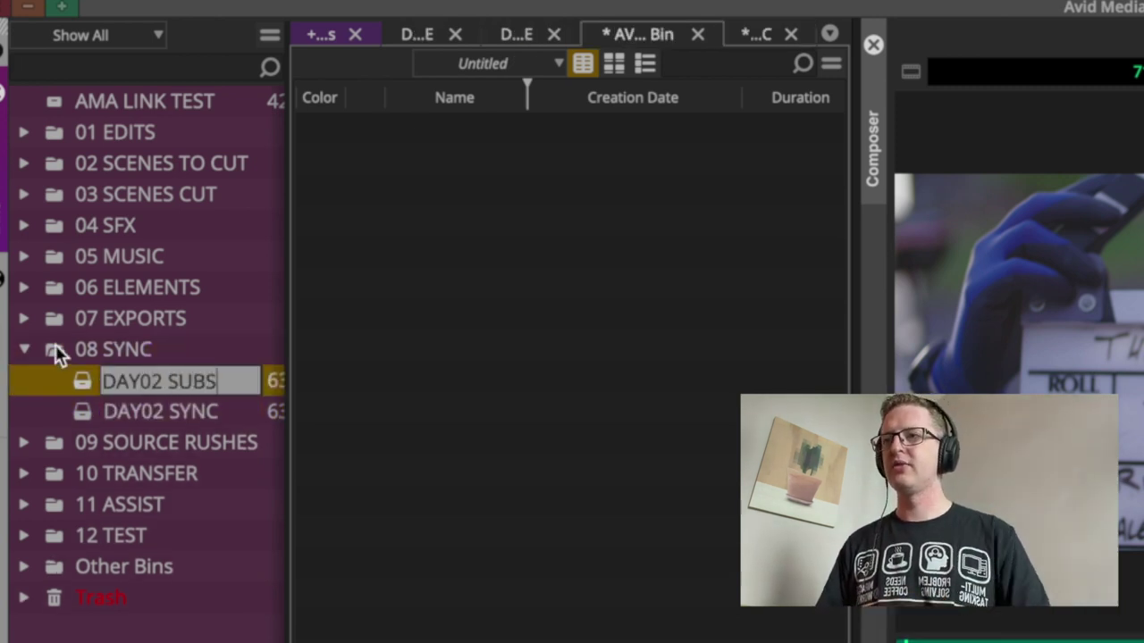
pyautogui.press('Return')
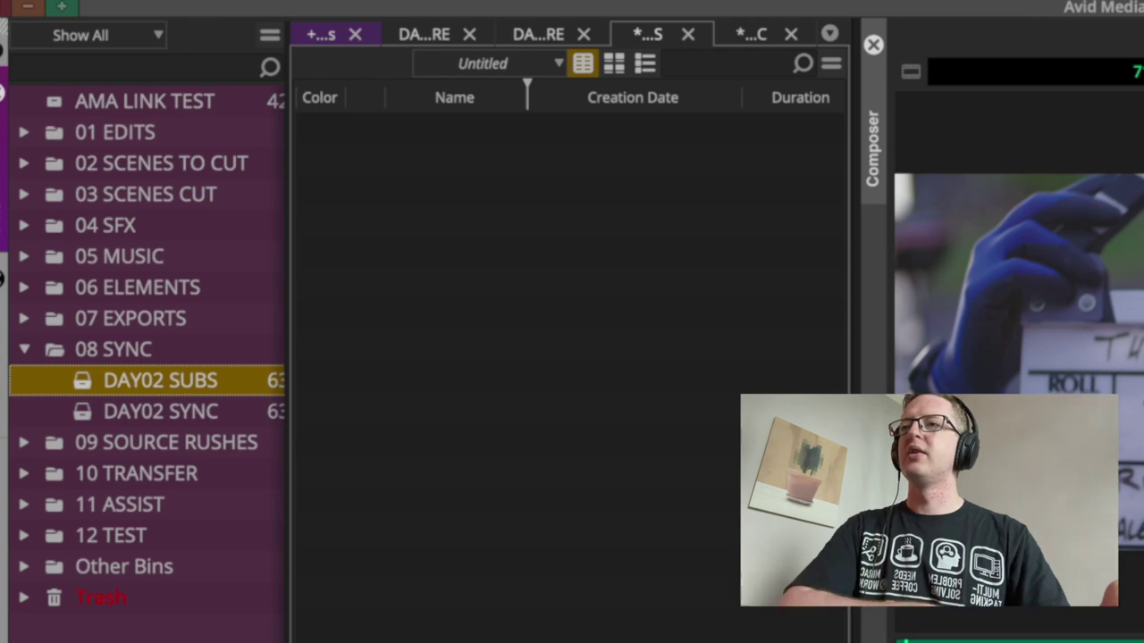
pyautogui.click(674, 315)
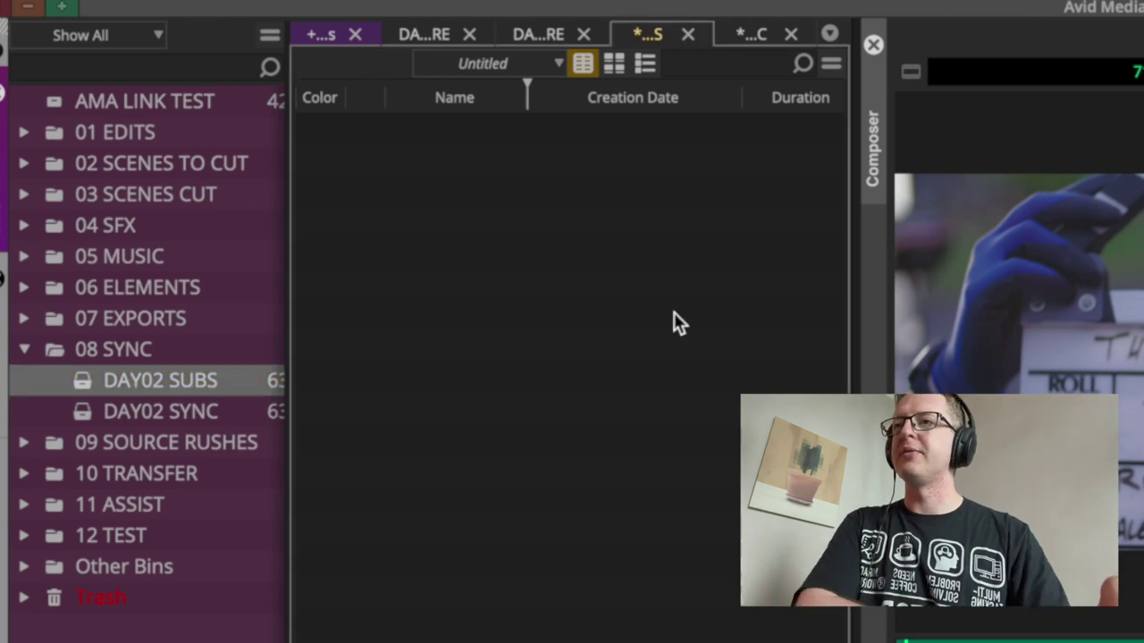
# - Close the DAY01 PICTURE bin and open the DAY02 SOUND bin from the 09 SOURCE RUSHES folder
pyautogui.click(546, 38)
pyautogui.click(420, 37)
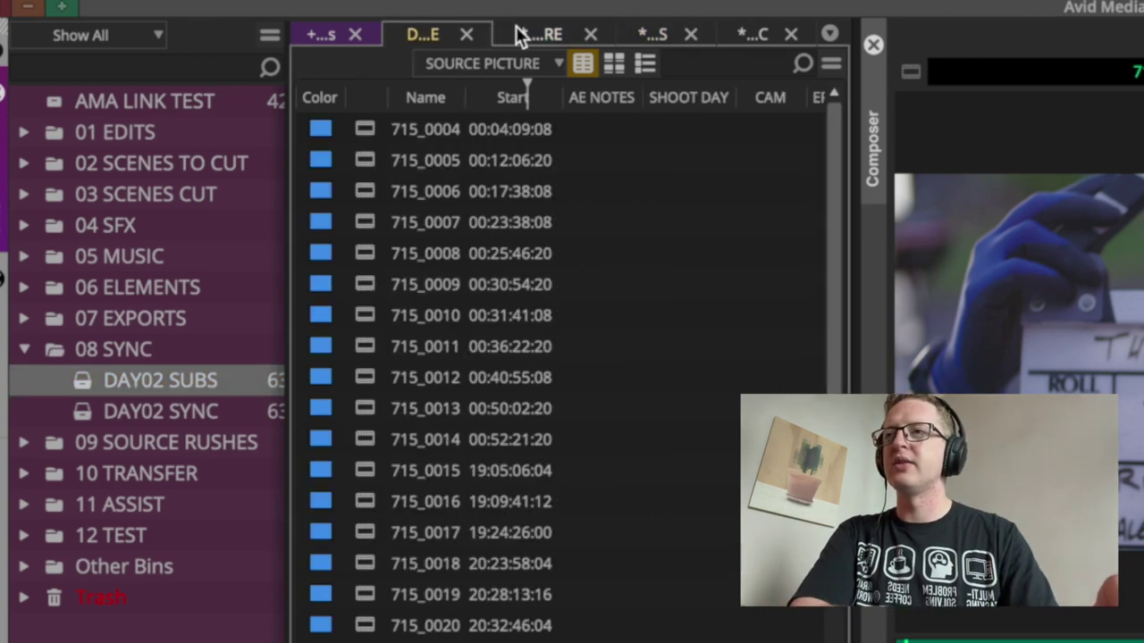
pyautogui.click(466, 35)
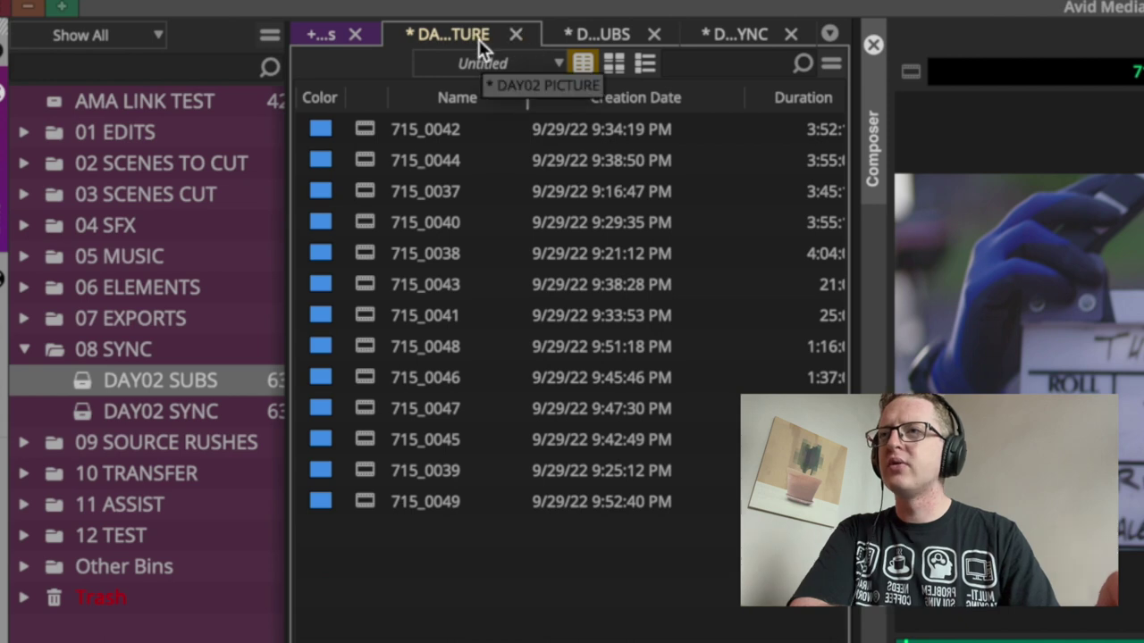
pyautogui.click(29, 442)
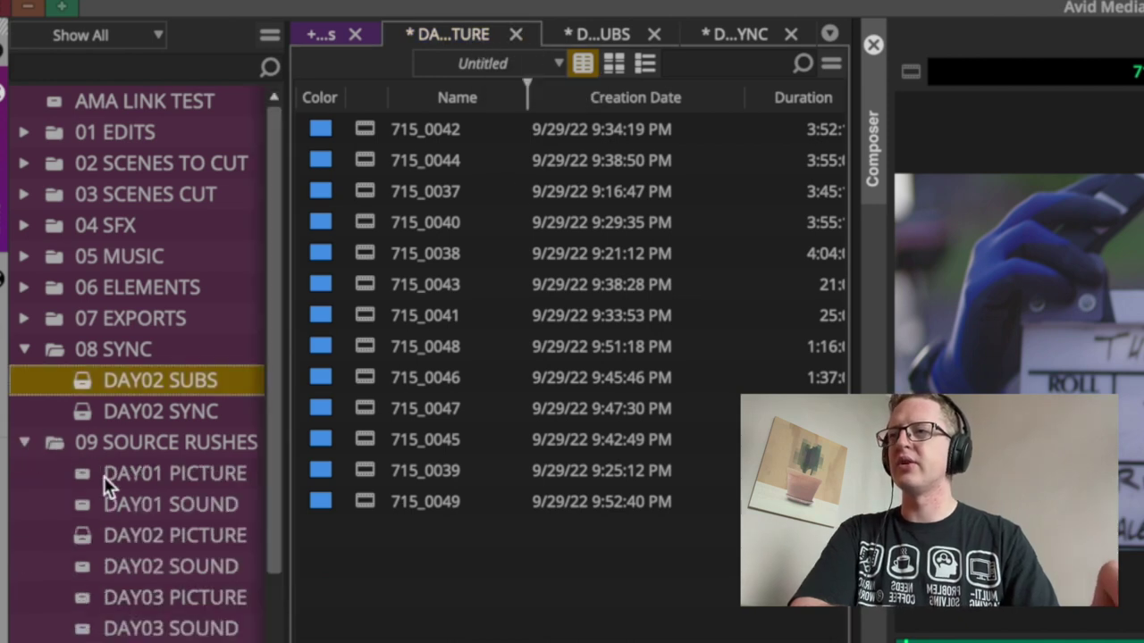
pyautogui.doubleClick(82, 570)
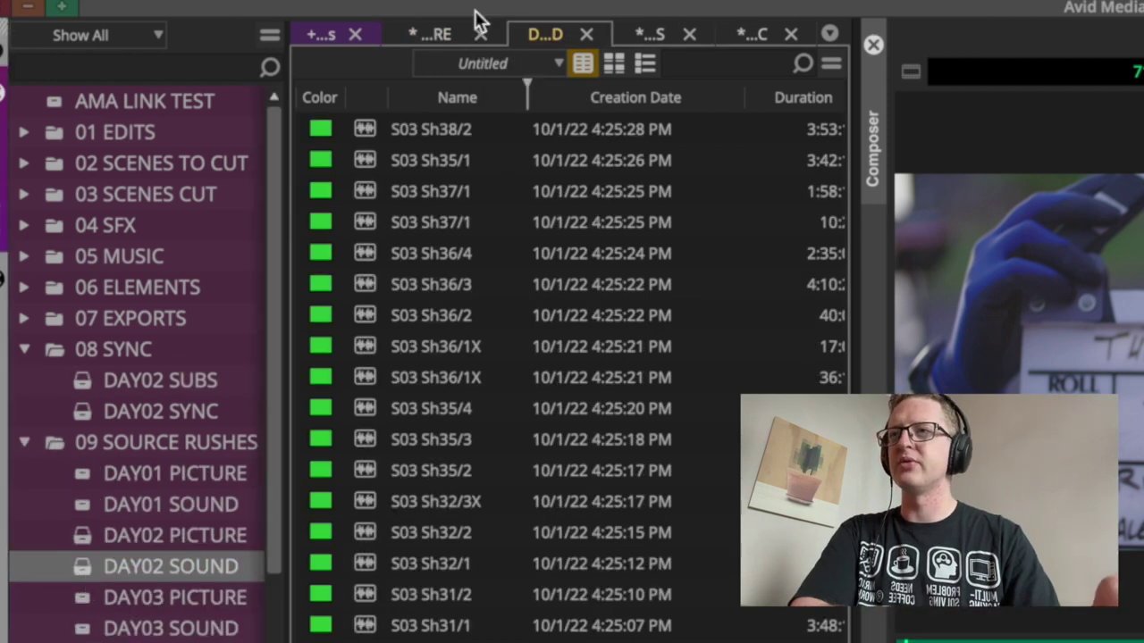
# - Create a sequence from all clips in the DAY02 PICTURE bin with AutoSequence
pyautogui.click(431, 34)
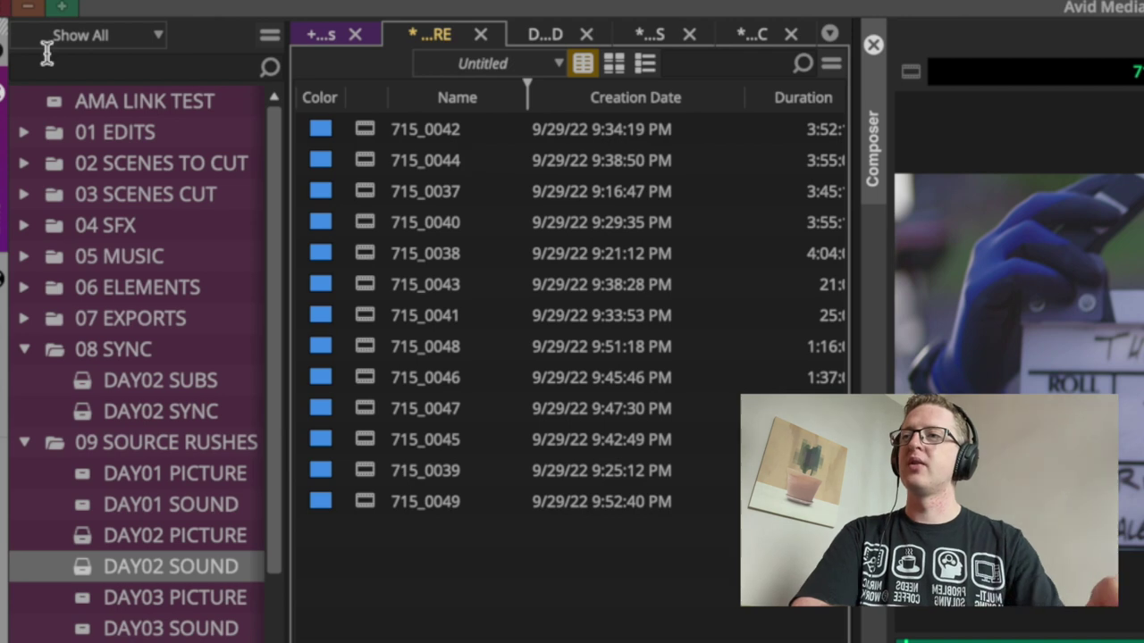
pyautogui.moveTo(537, 566); pyautogui.dragTo(372, 174)
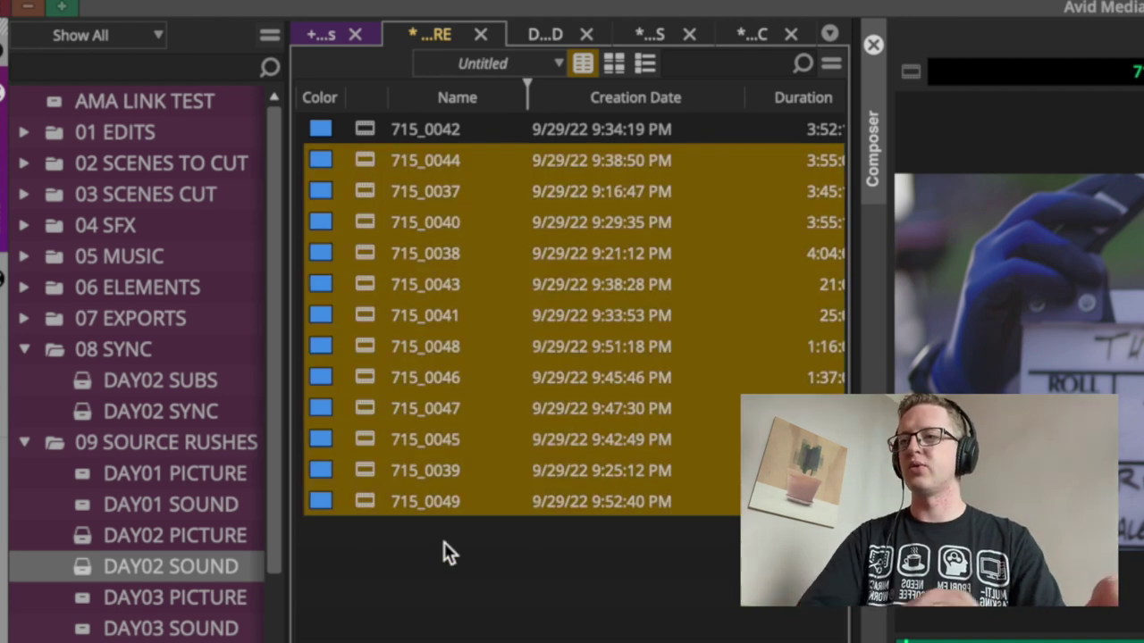
pyautogui.click(465, 563)
pyautogui.hotkey('ctrl', 'a')
pyautogui.rightClick(366, 256)
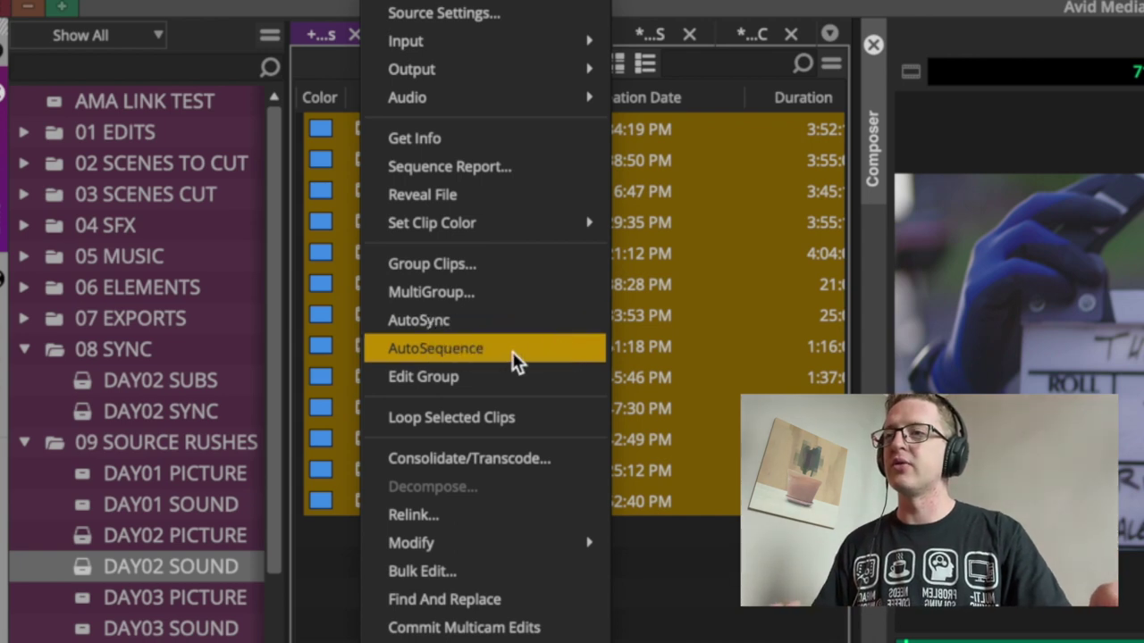
pyautogui.click(515, 353)
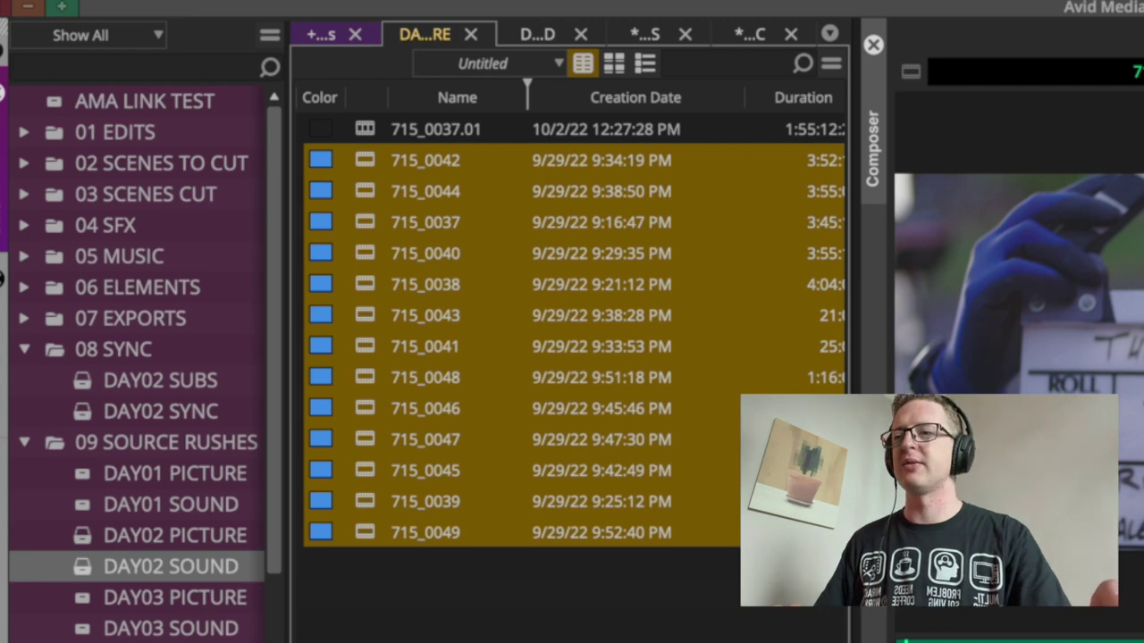
# - Rename the new sequence in the DAY02 PICTURE bin as DAY02 PICTURE
pyautogui.click(427, 636)
pyautogui.click(366, 129)
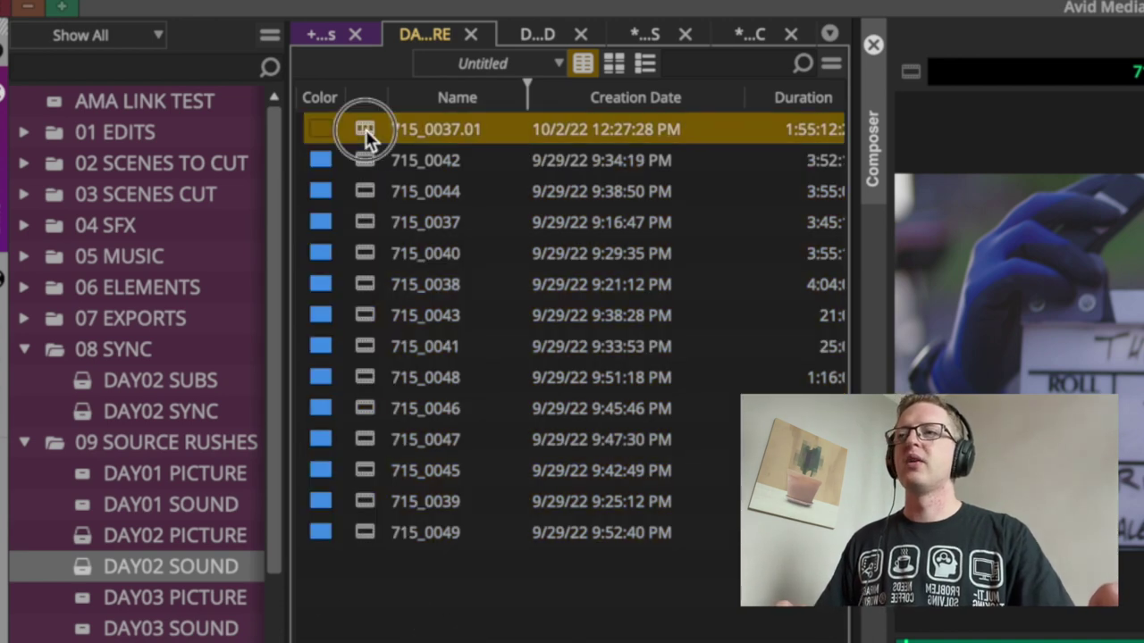
pyautogui.click(464, 128)
pyautogui.write('DAY')
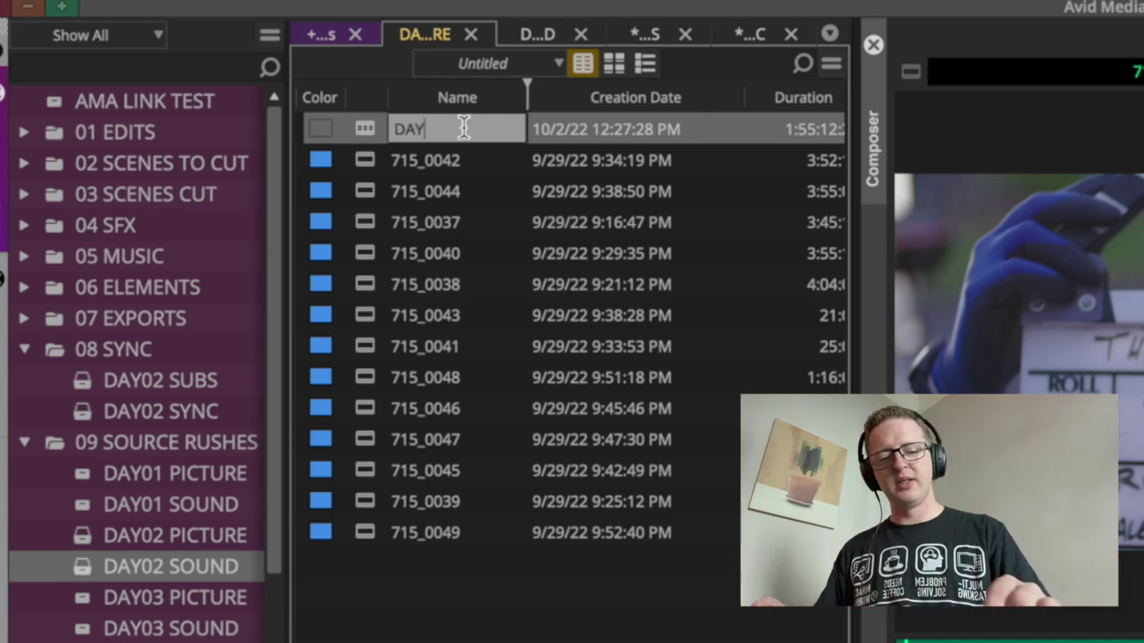
pyautogui.write('02 PICTURE')
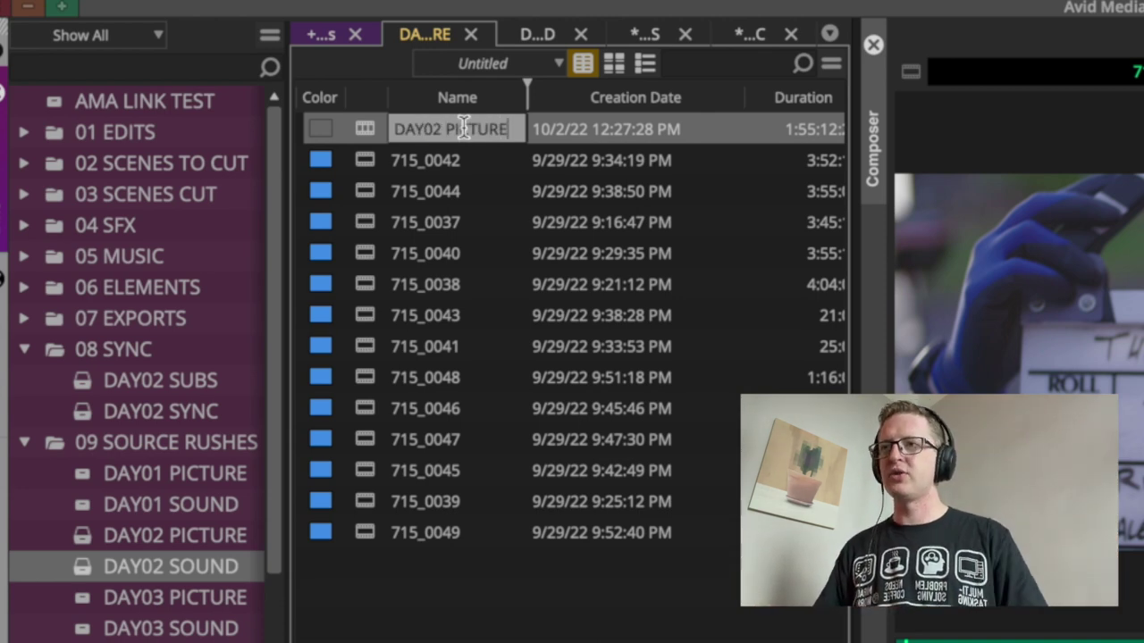
pyautogui.press('Return')
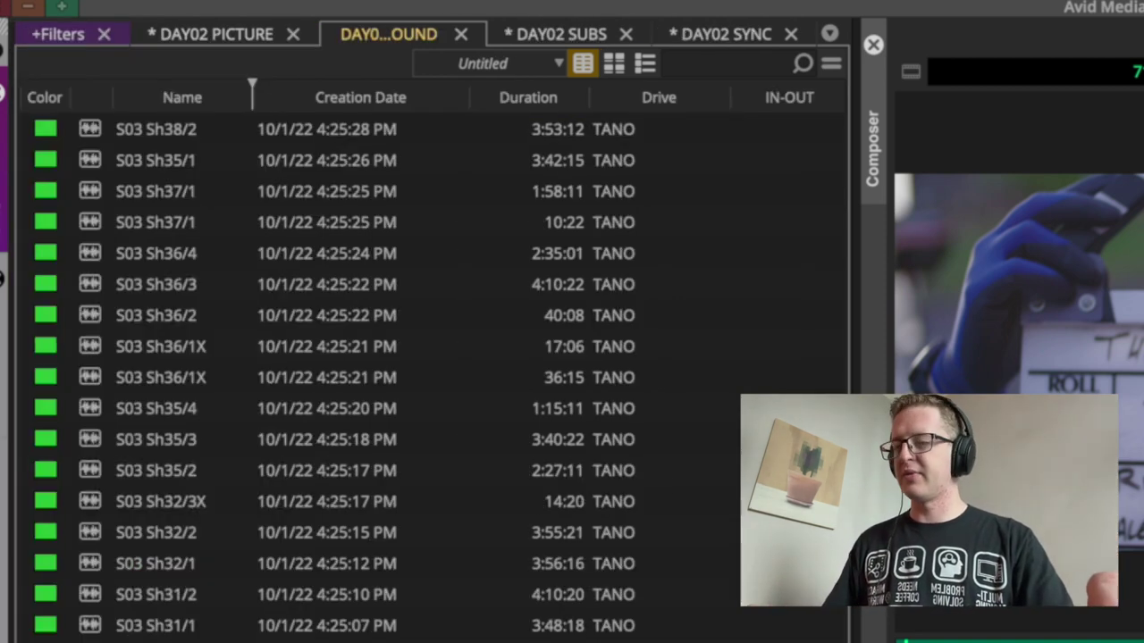
# - Create a sequence from all clips in the DAY02 SOUND bin with AutoSequence and rename it DAY02 SOUND
pyautogui.hotkey('ctrl', 'a')
pyautogui.rightClick(81, 344)
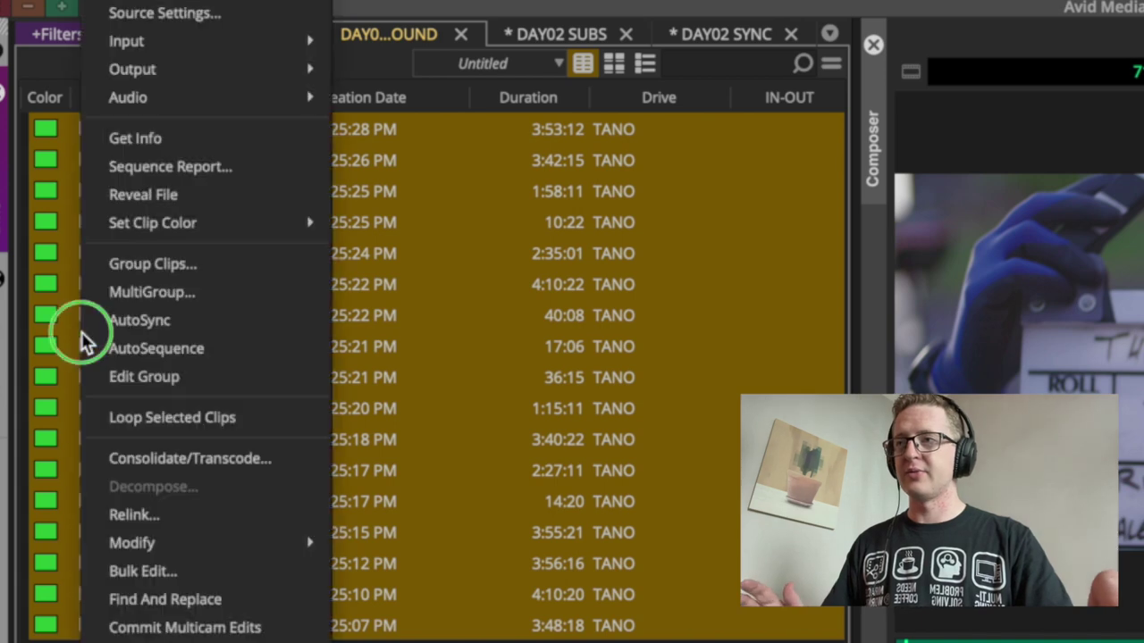
pyautogui.click(183, 353)
pyautogui.click(173, 130)
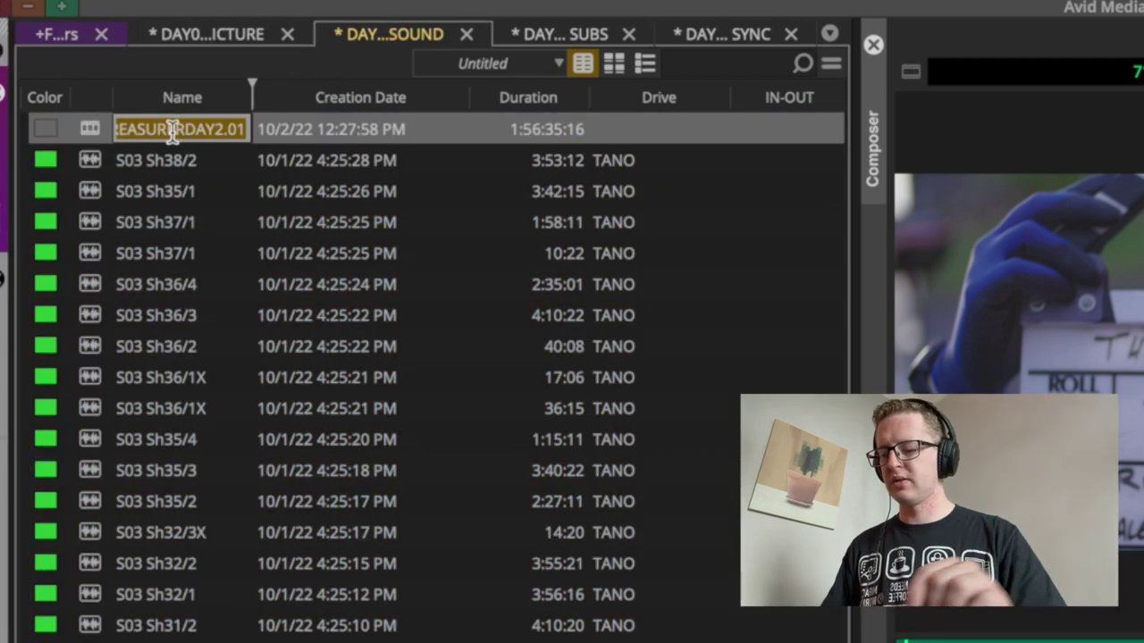
pyautogui.write('DAY02_SOUND')
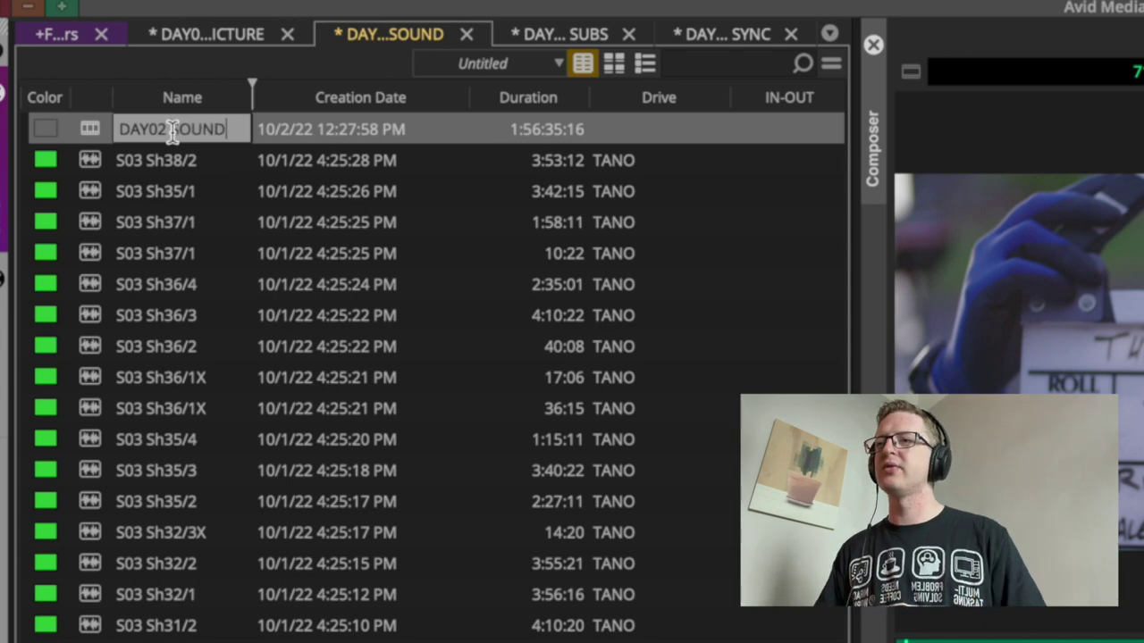
pyautogui.press('Return')
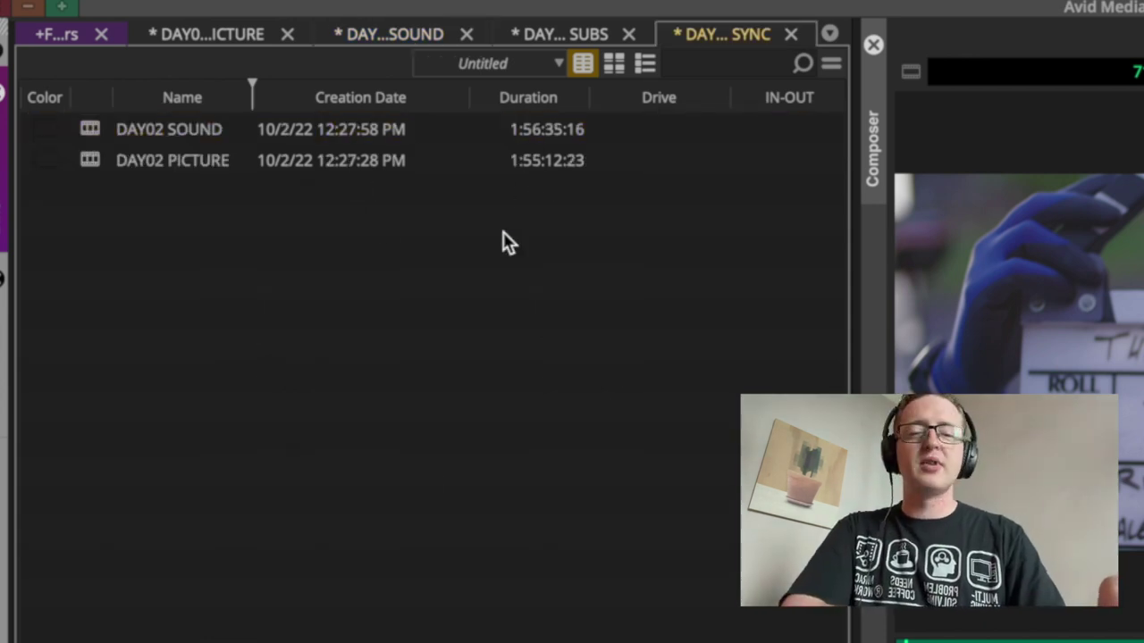
# - Close the DAY02 PICTURE and DAY02 SOUND bins and place the DAY02 SYNC bin ahead of DAY02 SUBS
pyautogui.click(286, 34)
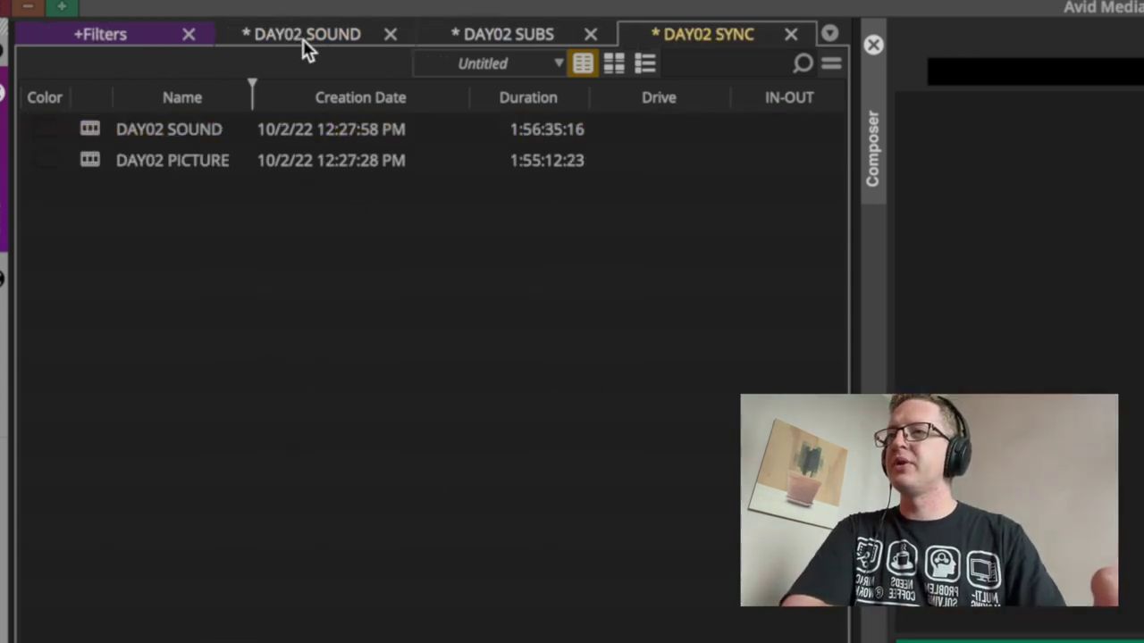
pyautogui.click(388, 34)
pyautogui.moveTo(636, 40); pyautogui.dragTo(429, 41)
pyautogui.click(398, 358)
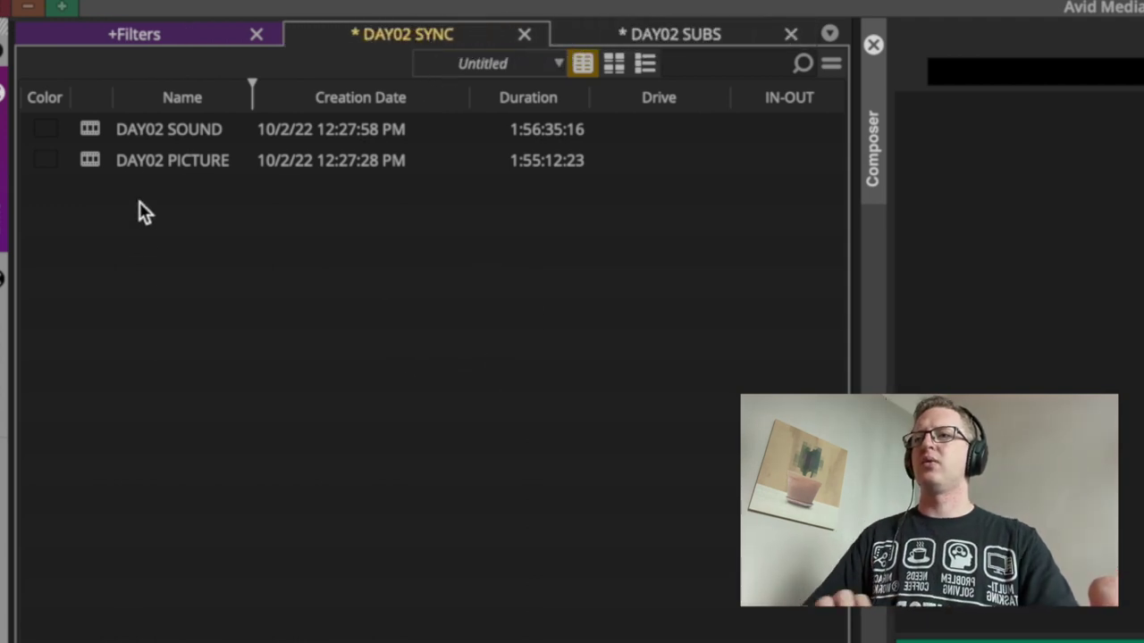
# - Duplicate the DAY02 SOUND sequence in the DAY02 SYNC bin and name the copy DAY02 SYNC
pyautogui.click(98, 126)
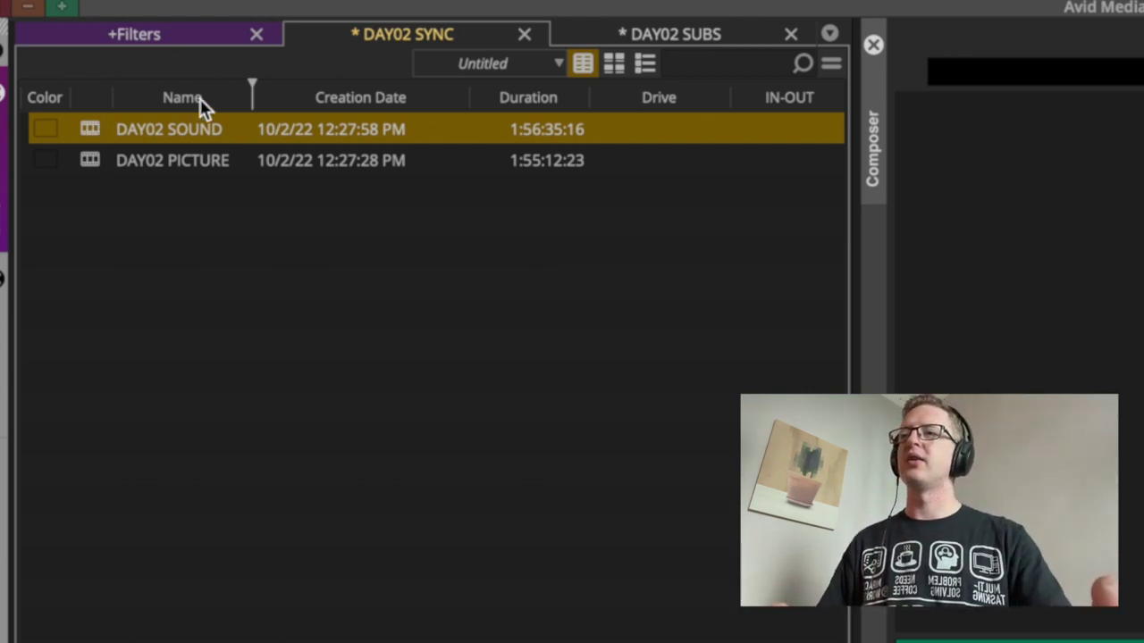
pyautogui.hotkey('ctrl', 'd')
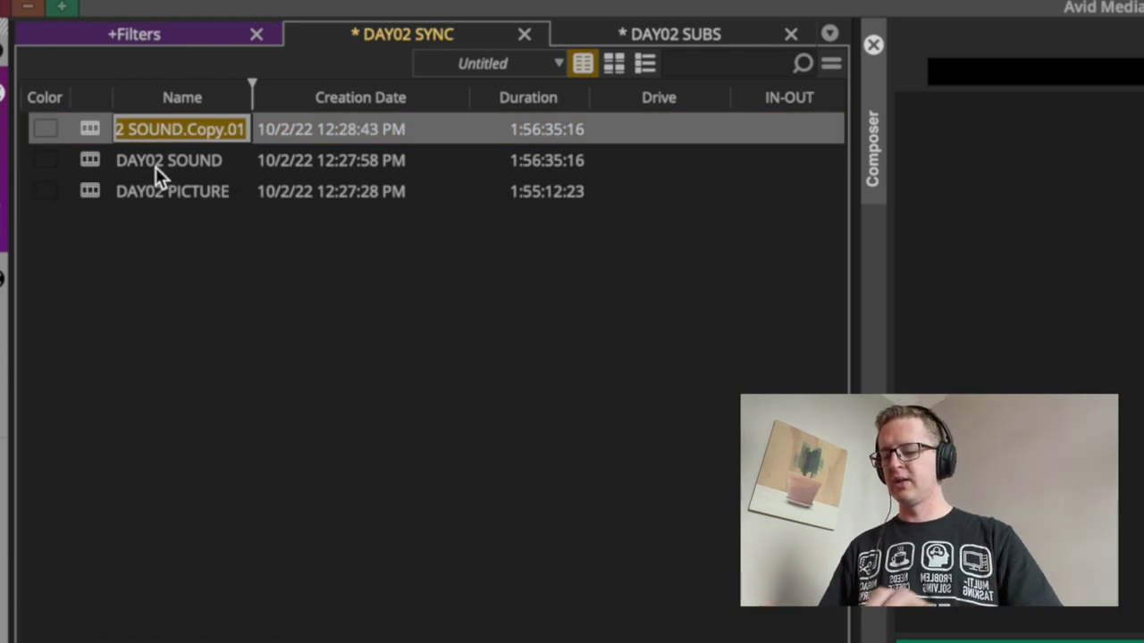
pyautogui.write('DAY02 SYNC')
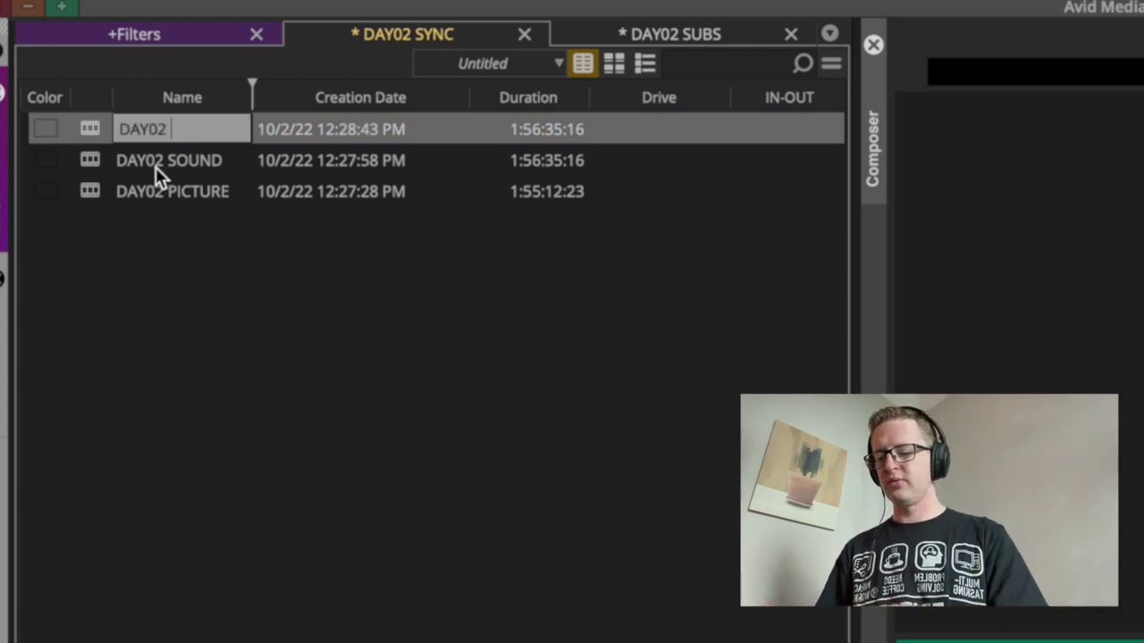
pyautogui.click(161, 216)
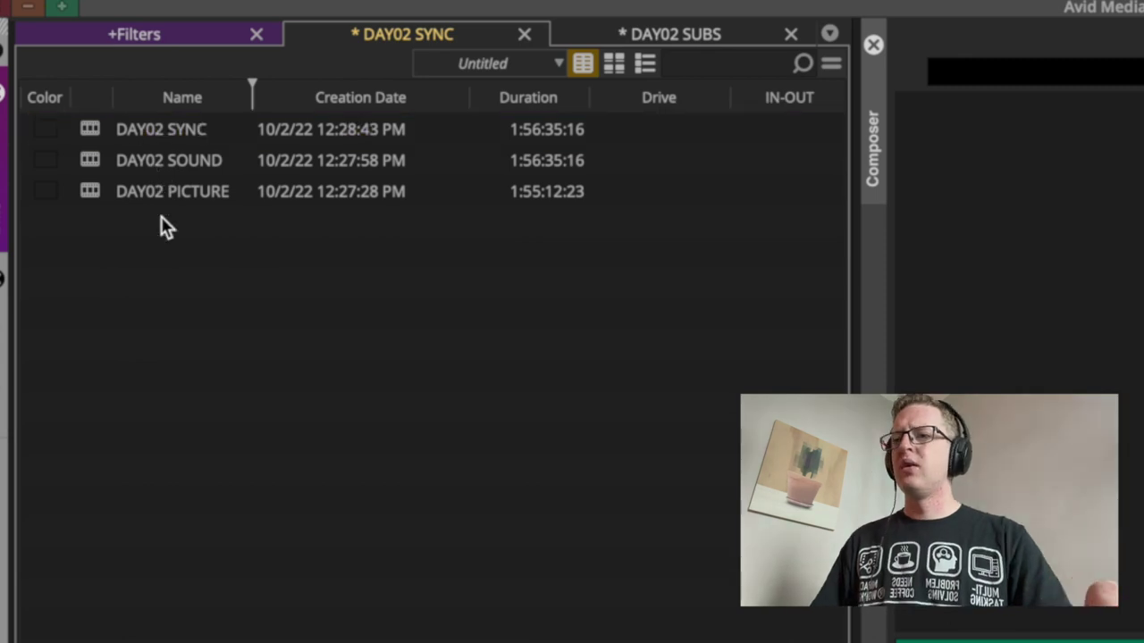
# - Load the DAY02 SYNC sequence into the timeline and the DAY02 PICTURE sequence into the source monitor
pyautogui.click(90, 129)
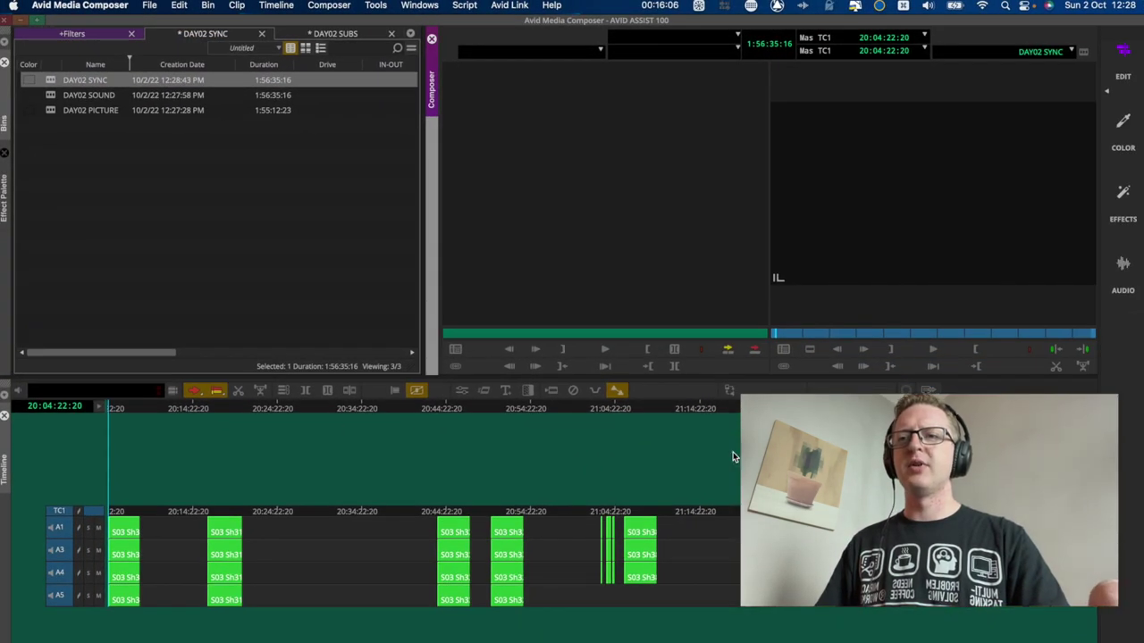
pyautogui.click(125, 247)
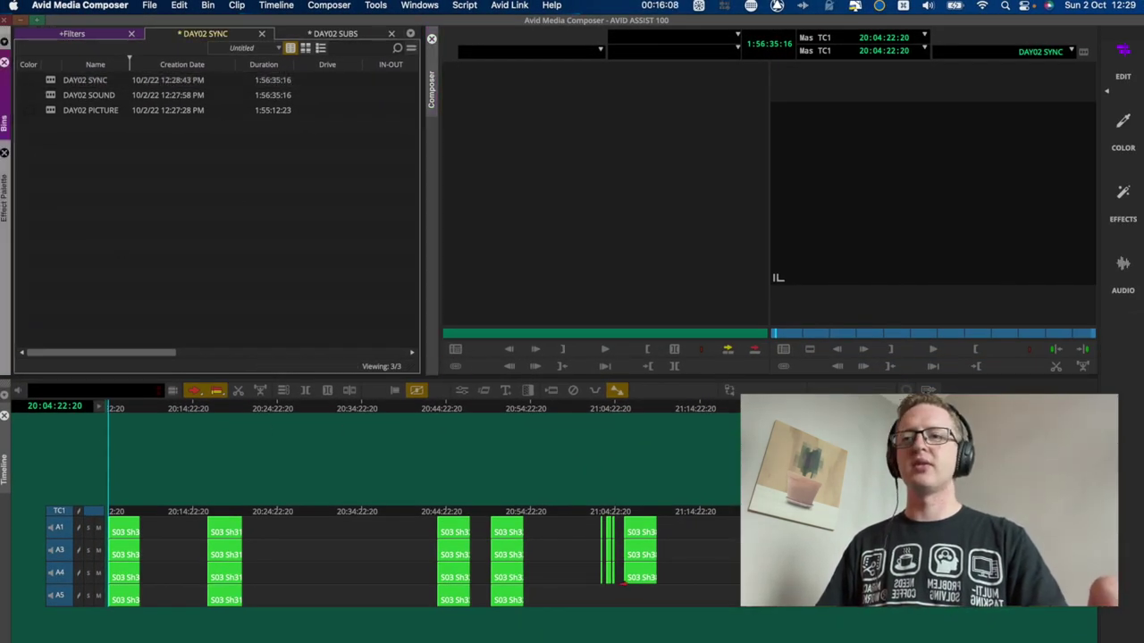
pyautogui.click(50, 108)
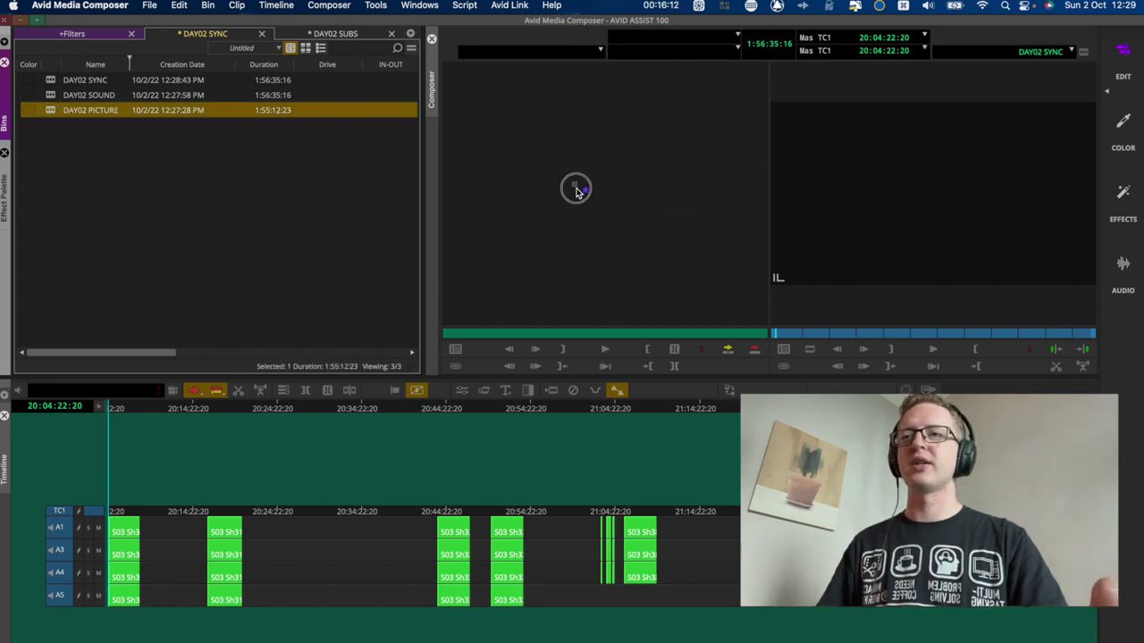
pyautogui.moveTo(578, 190); pyautogui.dragTo(585, 189)
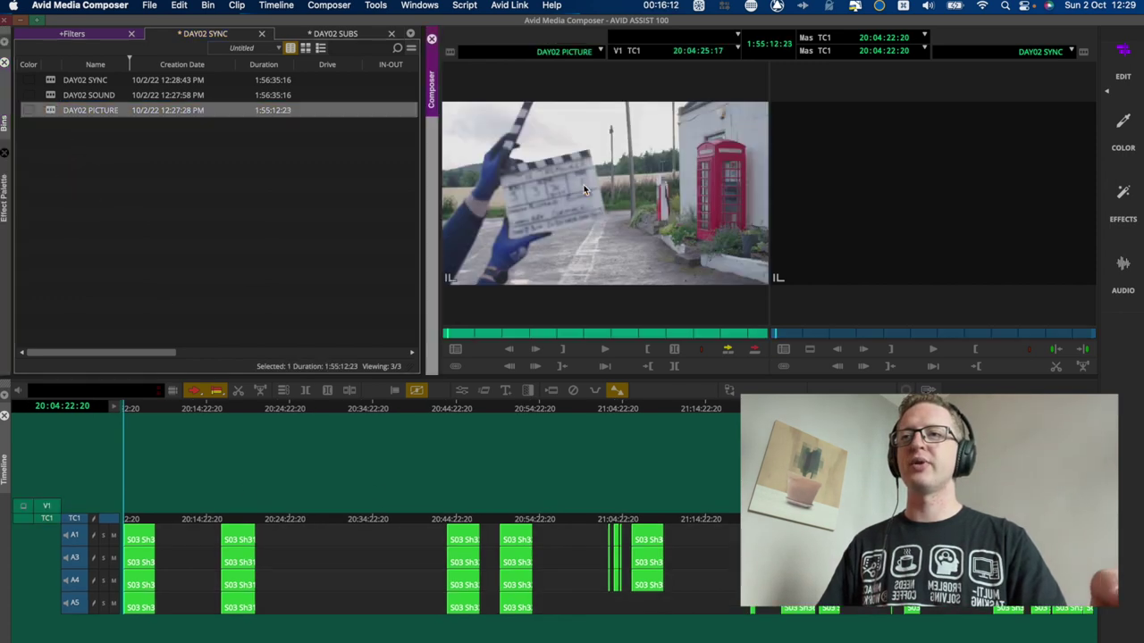
# - Deselect the audio tracks, cue DAY02 SYNC to timecode 25:17, and overwrite the DAY02 PICTURE video into the sequence
pyautogui.click(77, 534)
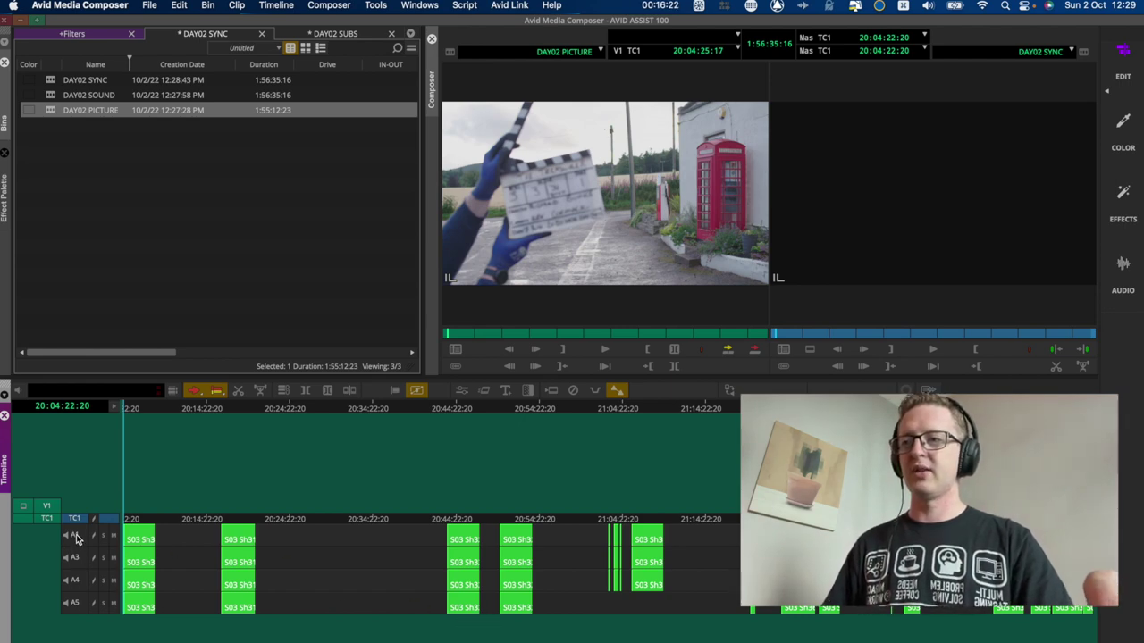
pyautogui.moveTo(73, 538); pyautogui.dragTo(79, 624)
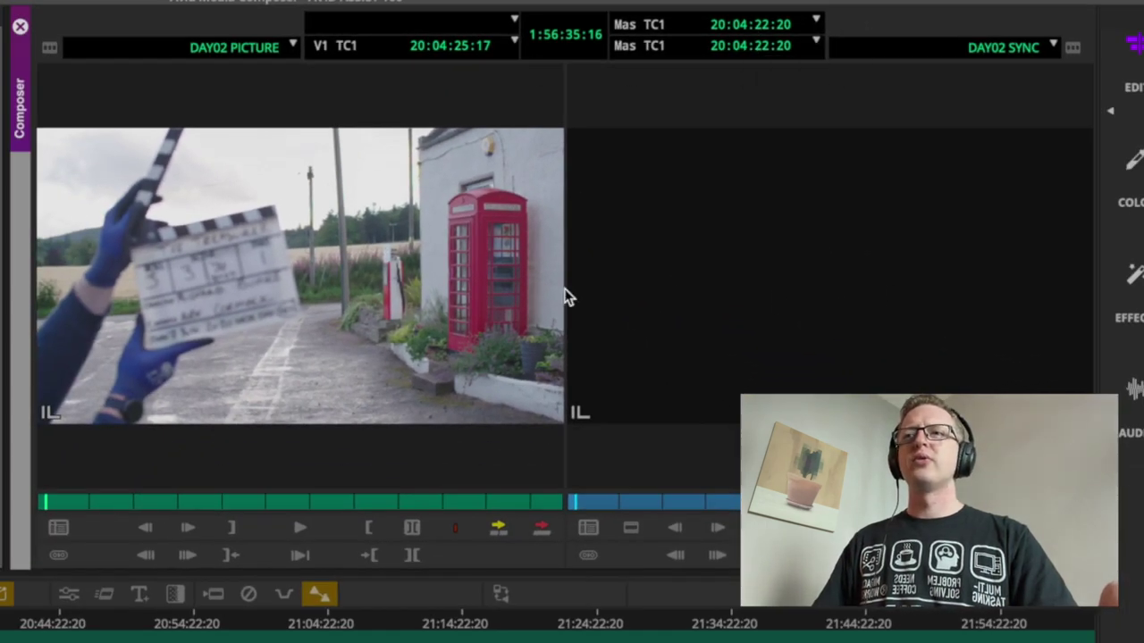
pyautogui.write('2517')
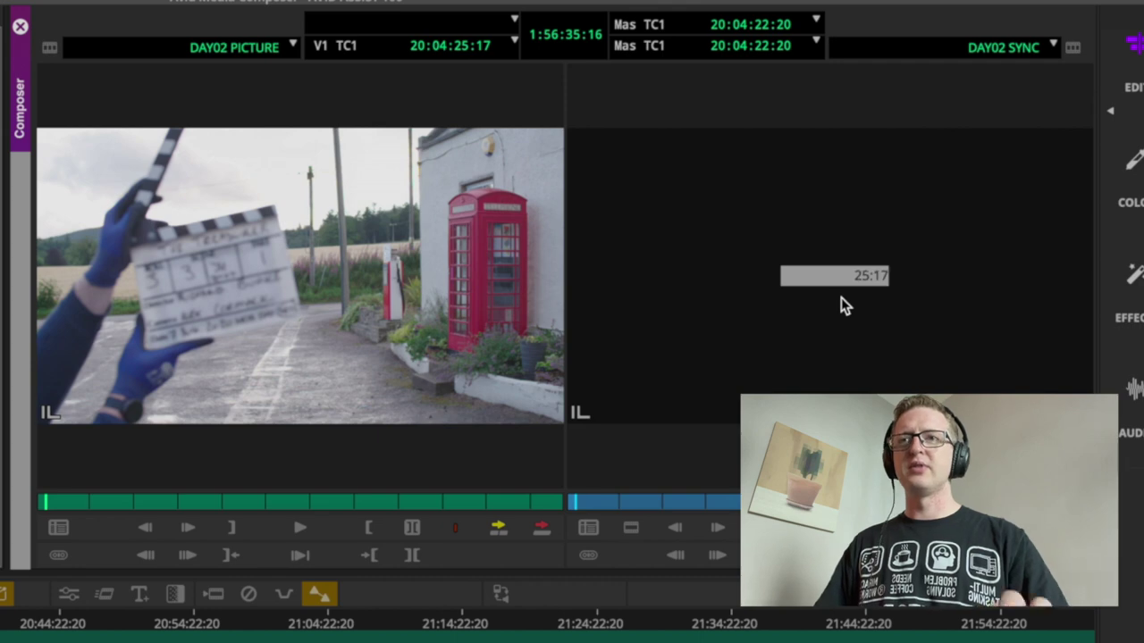
pyautogui.press('Return')
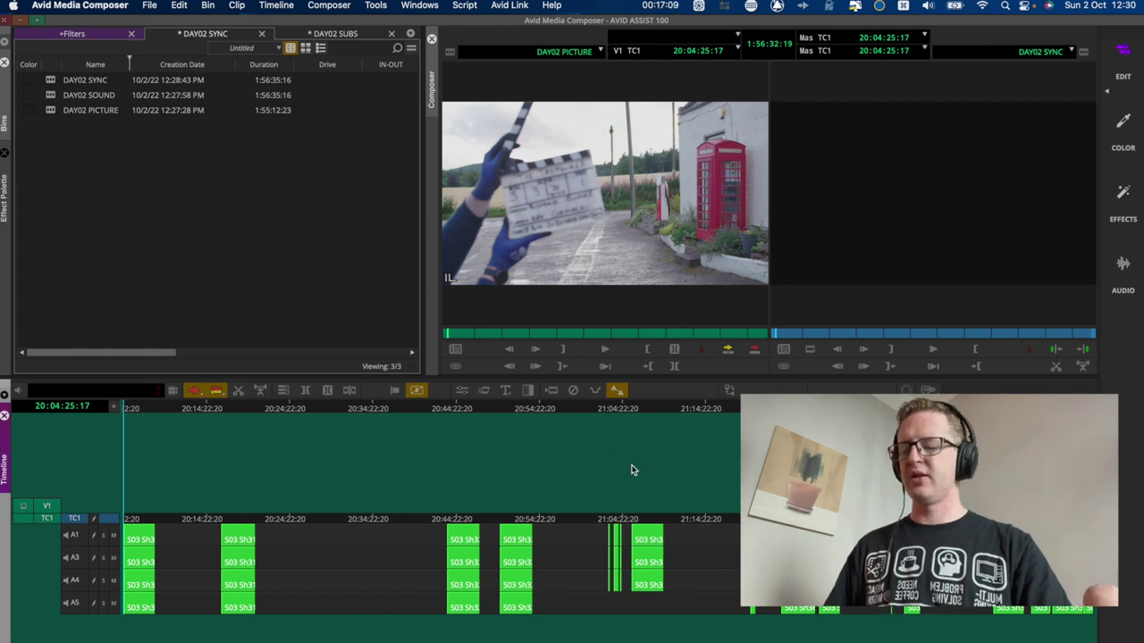
pyautogui.press('b')
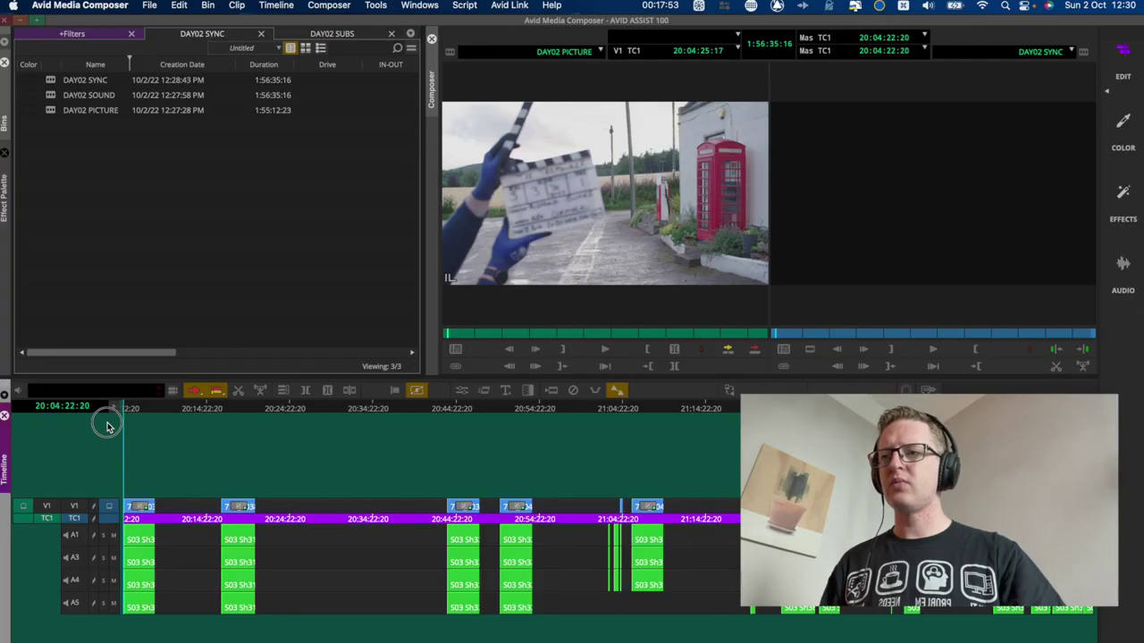
# - Scrub and play the first clip, 715_0037, in DAY02 SYNC to check its picture against the S03 Sh31/1 sound
pyautogui.press('super+bracketright')
pyautogui.press('super+bracketright')
pyautogui.press('super+bracketright')
pyautogui.press('super+bracketright')
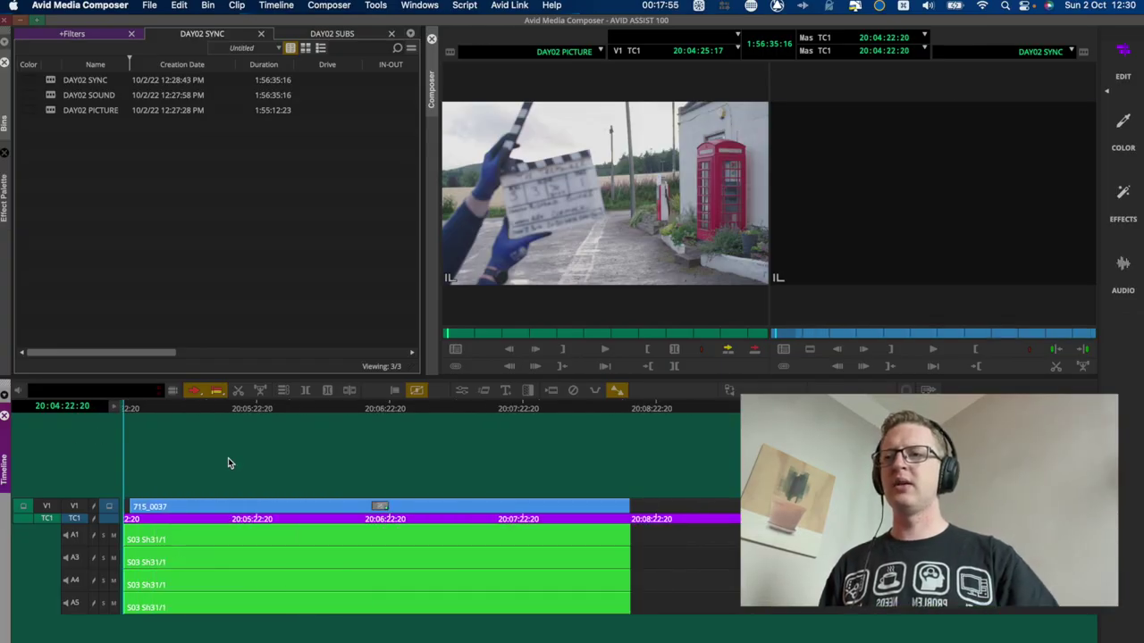
pyautogui.press('super+bracketleft')
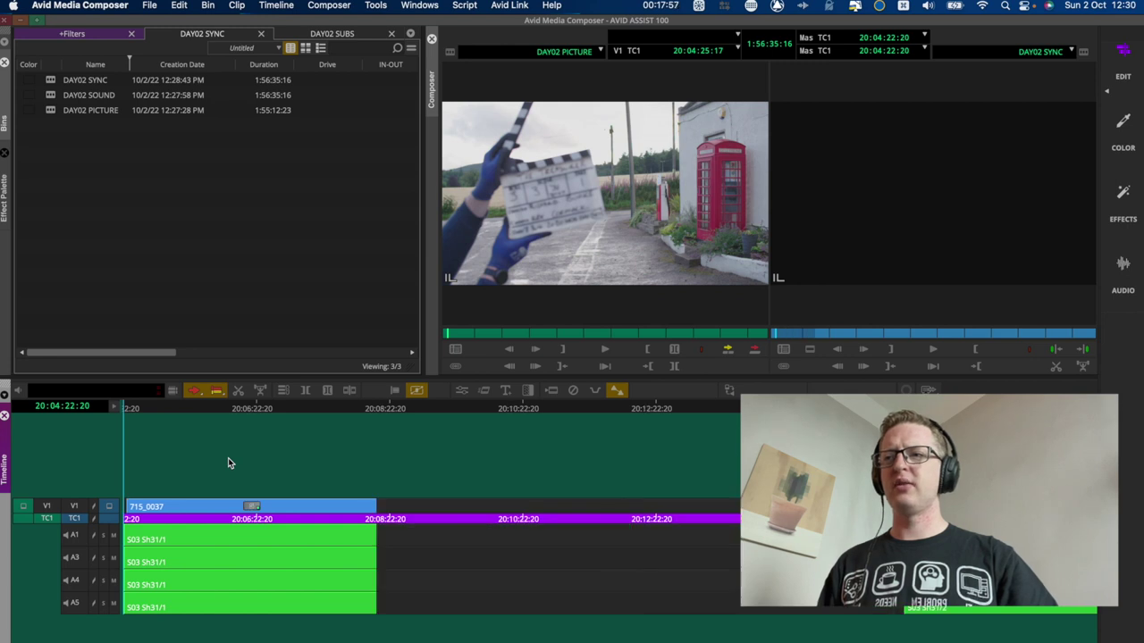
pyautogui.press('super+bracketright')
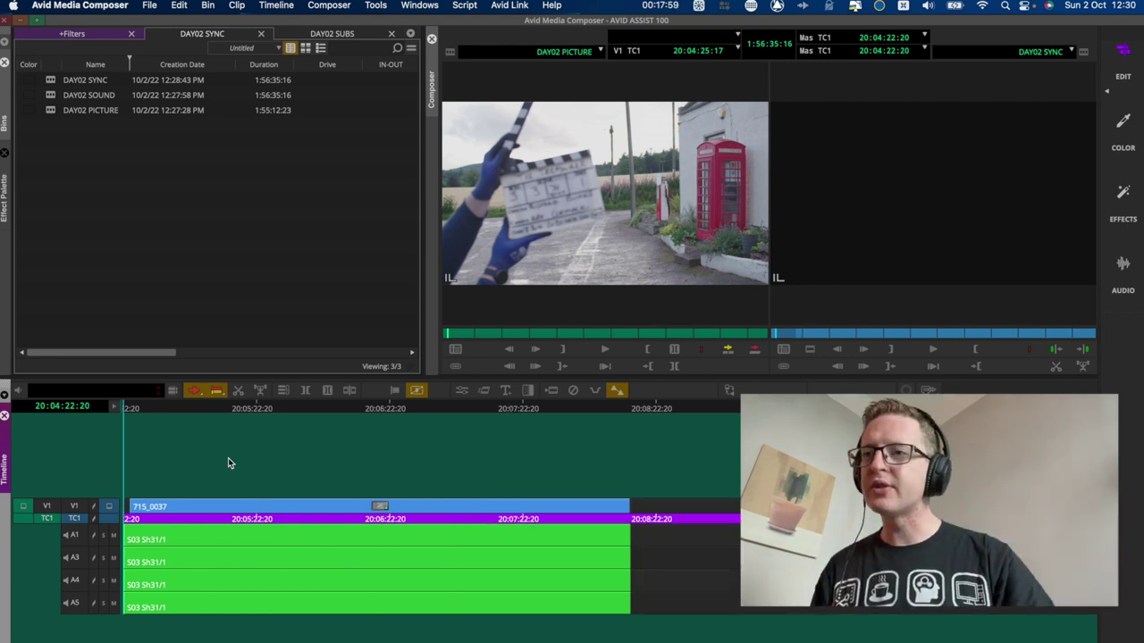
pyautogui.click(144, 408)
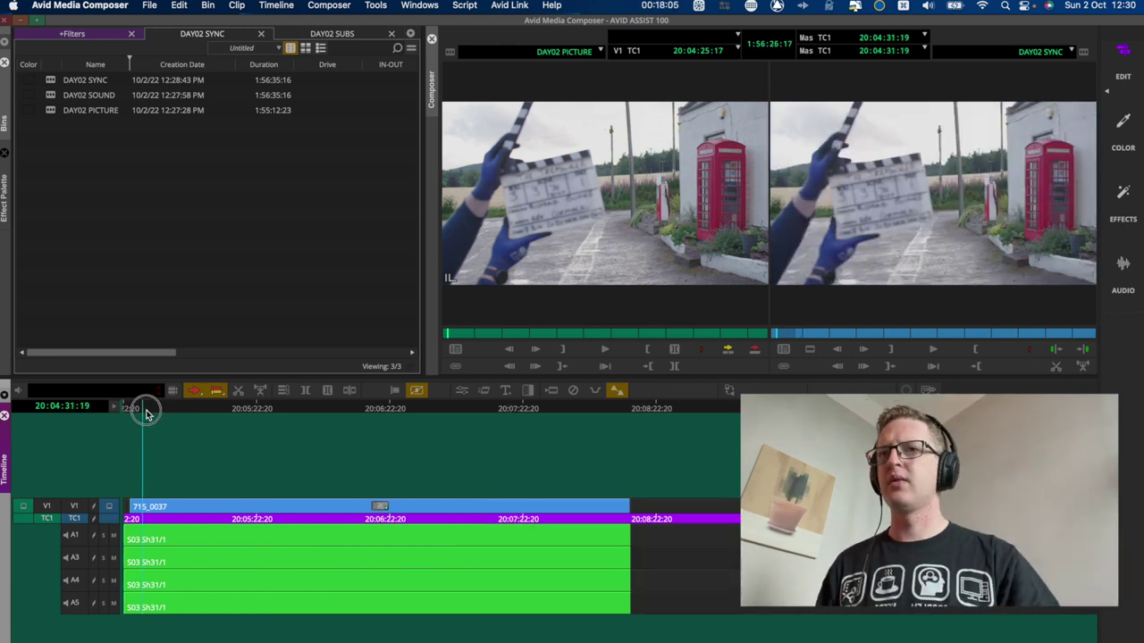
pyautogui.moveTo(146, 413); pyautogui.dragTo(223, 422)
pyautogui.press('space')
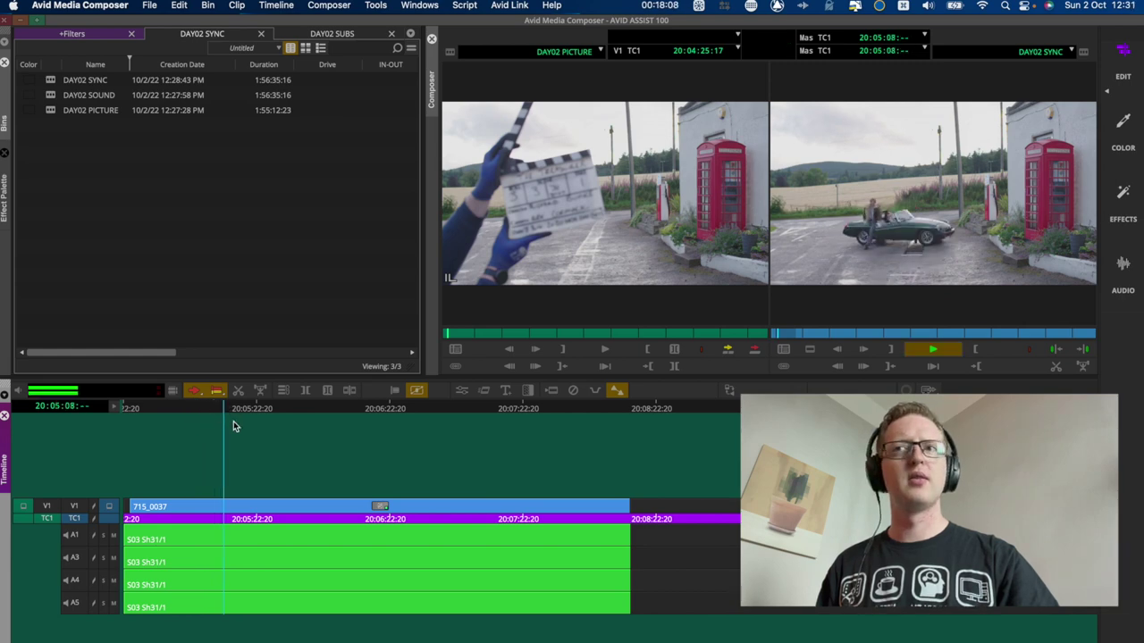
pyautogui.press('space')
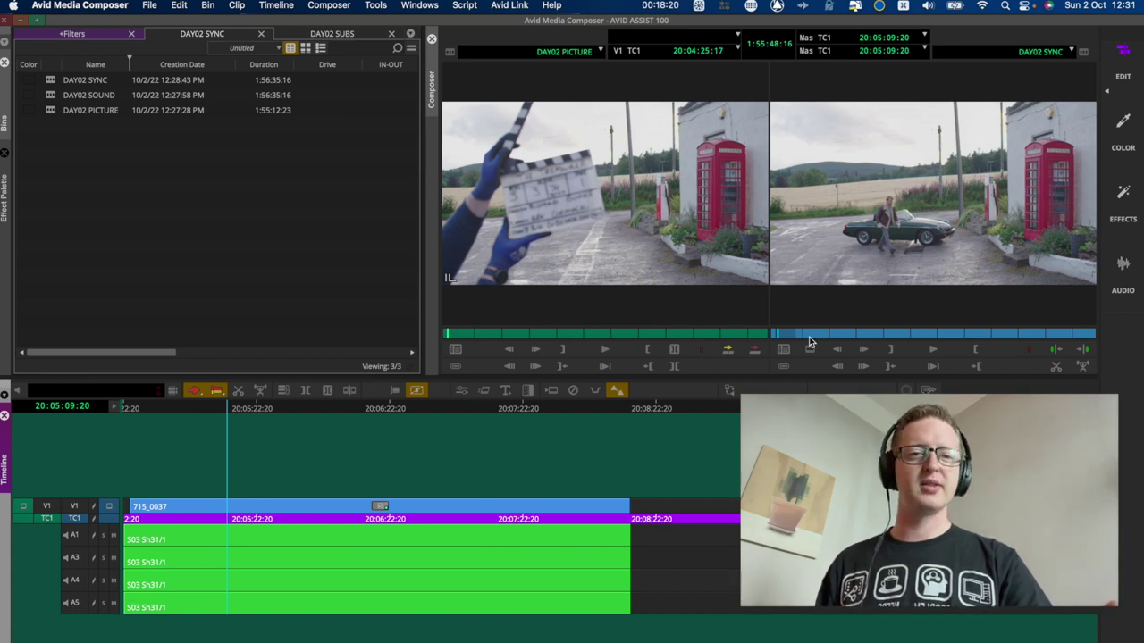
pyautogui.moveTo(199, 417)
pyautogui.mouseDown()
pyautogui.moveTo(142, 414)
pyautogui.moveTo(184, 430)
pyautogui.mouseUp()
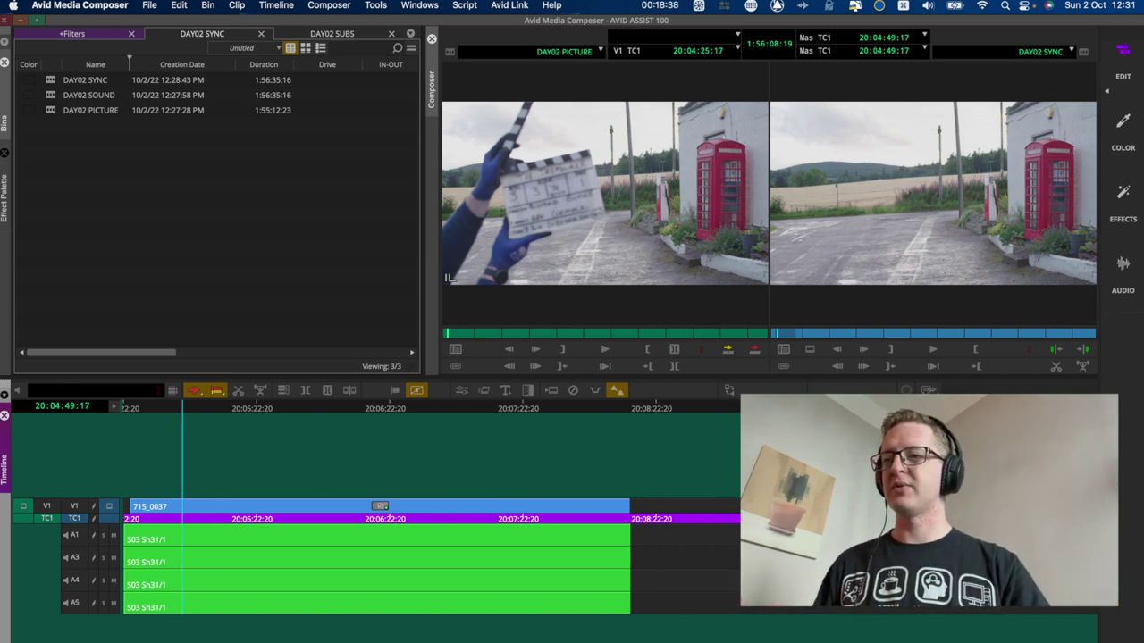
# - Show the Track Control Panel in the timeline and enable the audio waveform on track A1
pyautogui.click(20, 630)
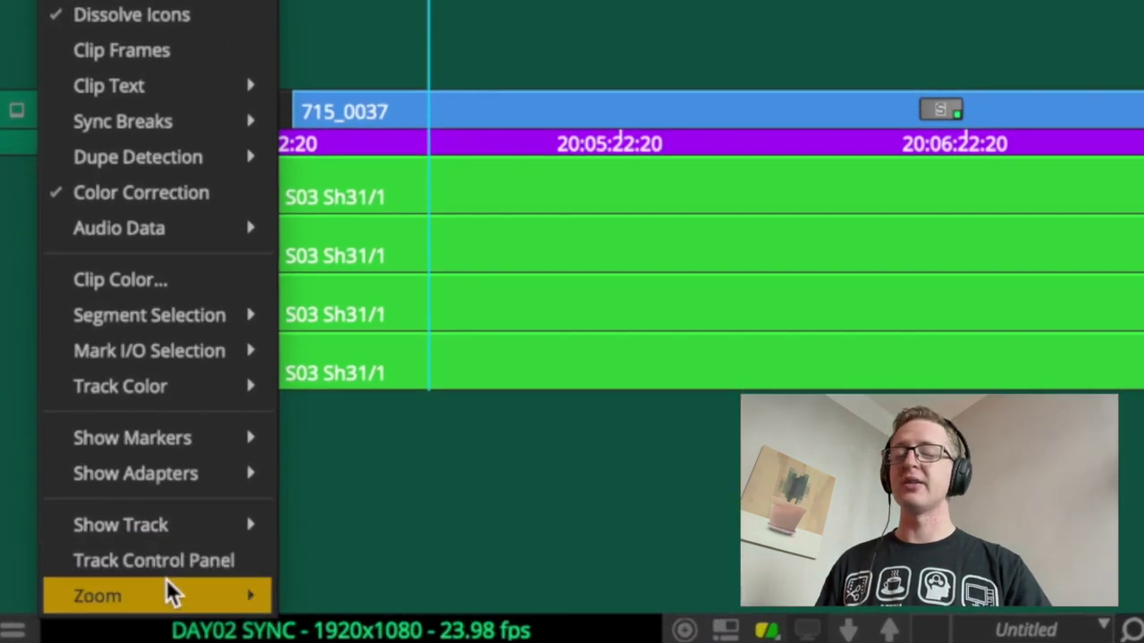
pyautogui.moveTo(125, 599)
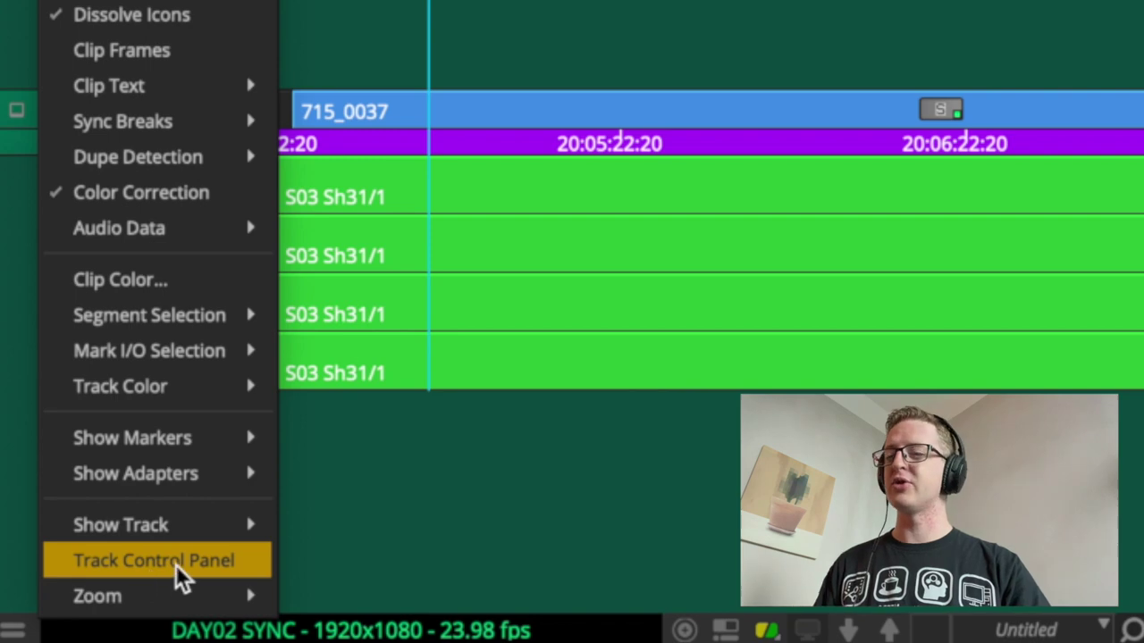
pyautogui.click(174, 567)
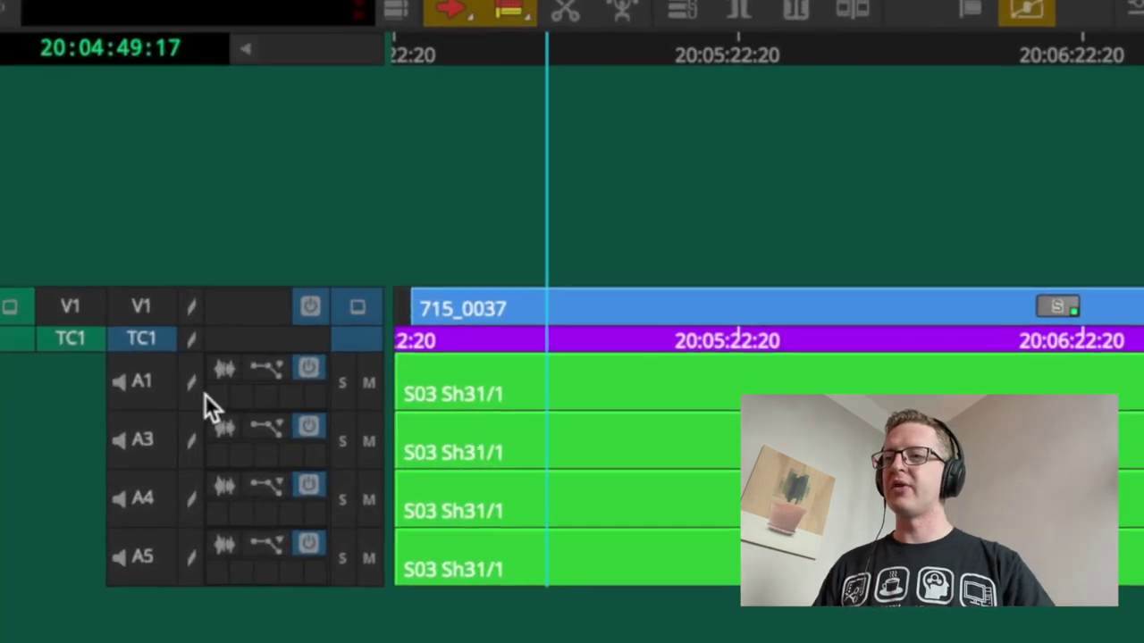
pyautogui.click(234, 368)
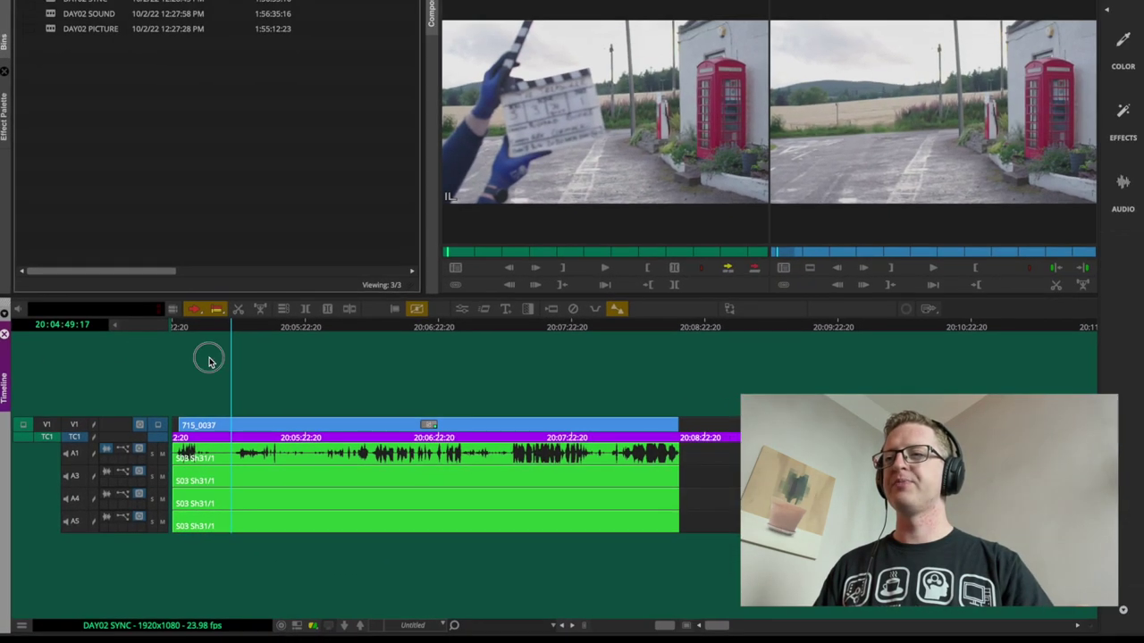
# - Compare the frame where the clapperboard closes with the clap's spike in the A1 waveform, stepping frame by frame around 20:04:32:17
pyautogui.moveTo(187, 326); pyautogui.dragTo(185, 346)
pyautogui.press('Up')
pyautogui.press('Up')
pyautogui.press('Up')
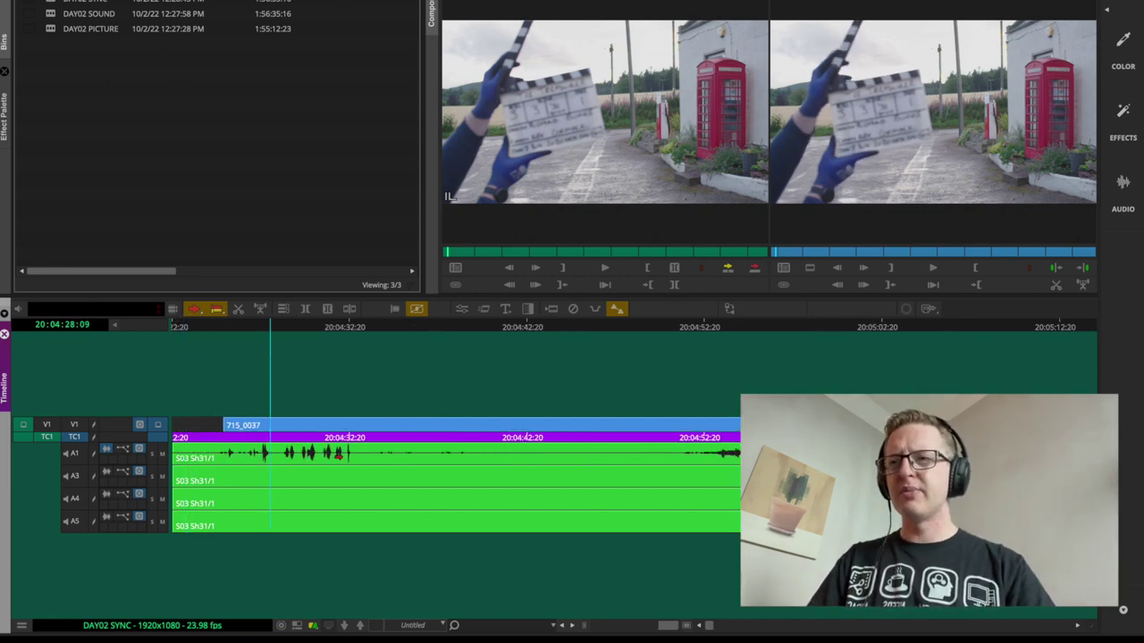
pyautogui.moveTo(343, 330); pyautogui.dragTo(348, 326)
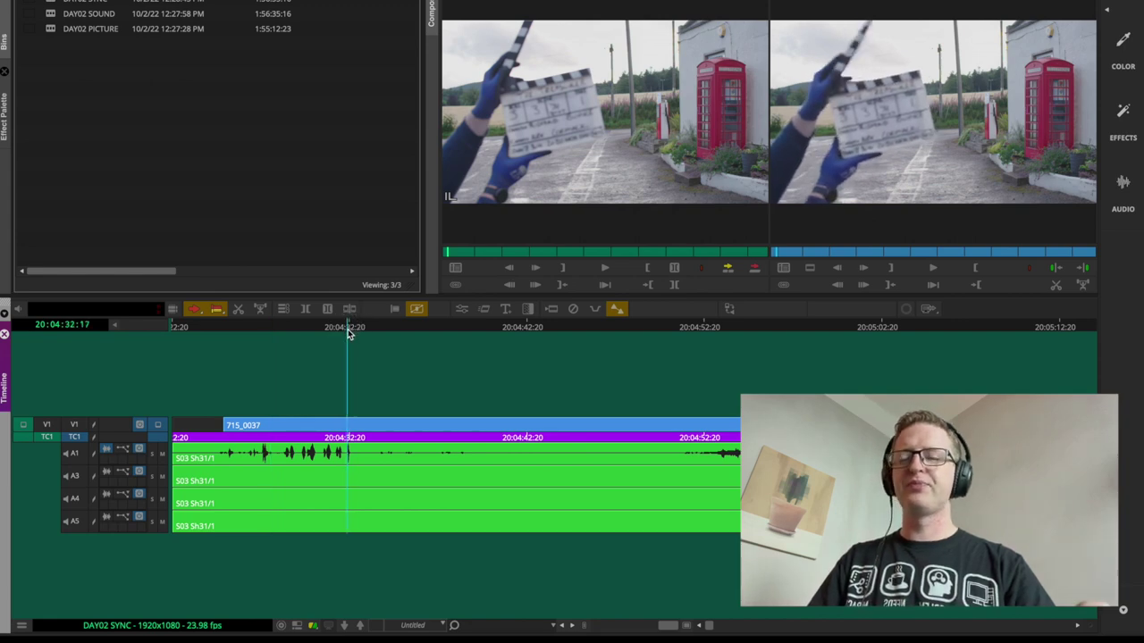
pyautogui.hotkey('ctrl', ']')
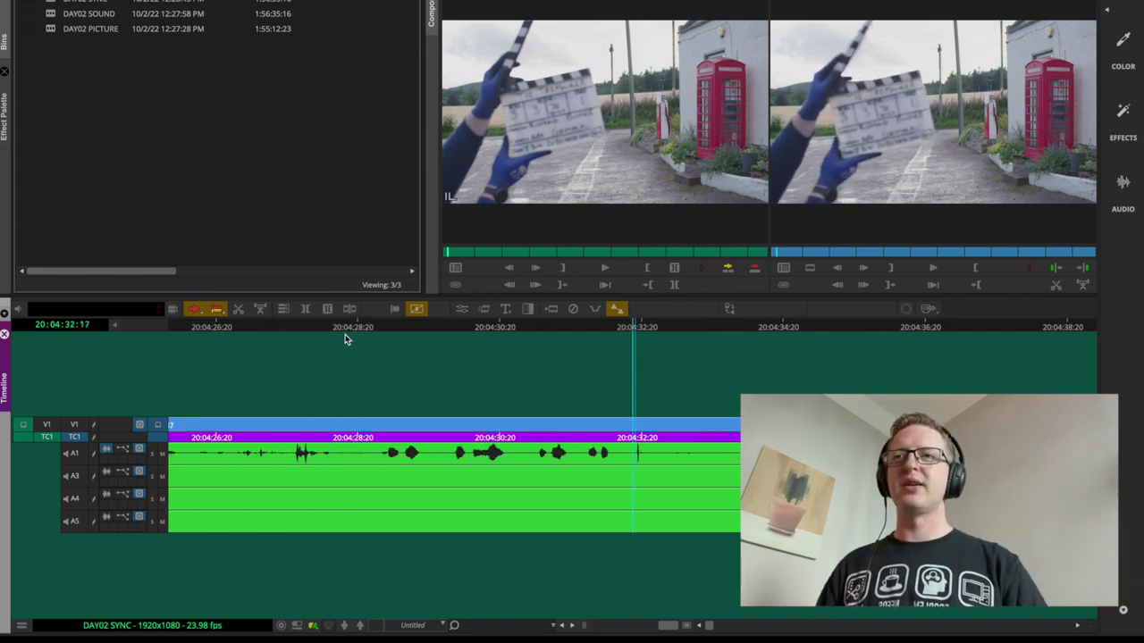
pyautogui.press('Left')
pyautogui.press('Right')
pyautogui.press('Right')
pyautogui.press('Right')
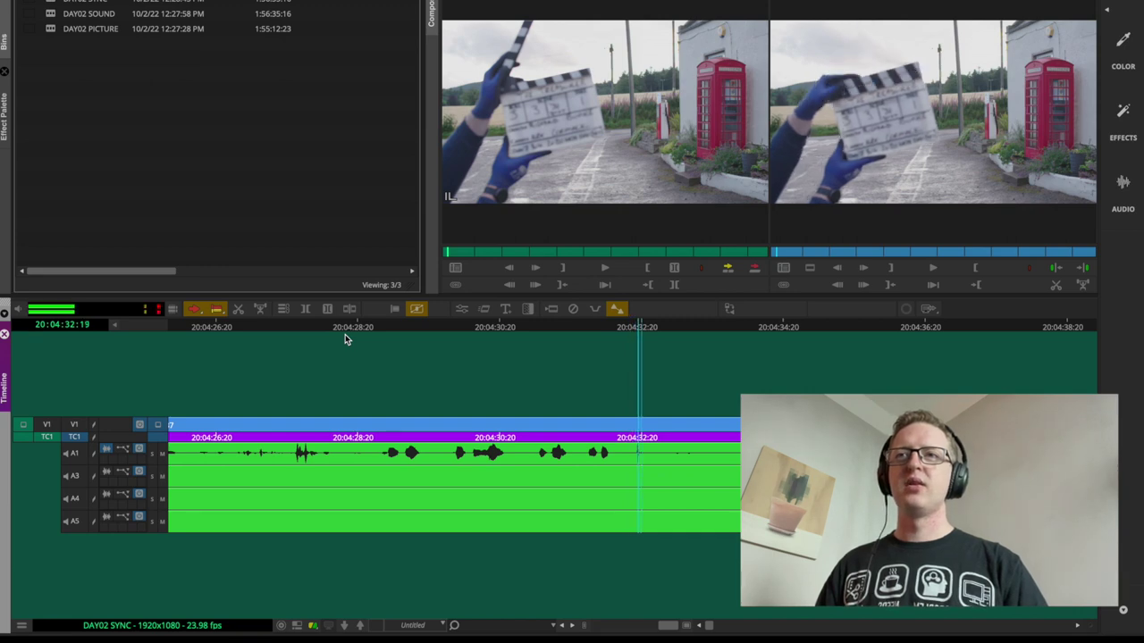
pyautogui.press('Left')
pyautogui.press('Left')
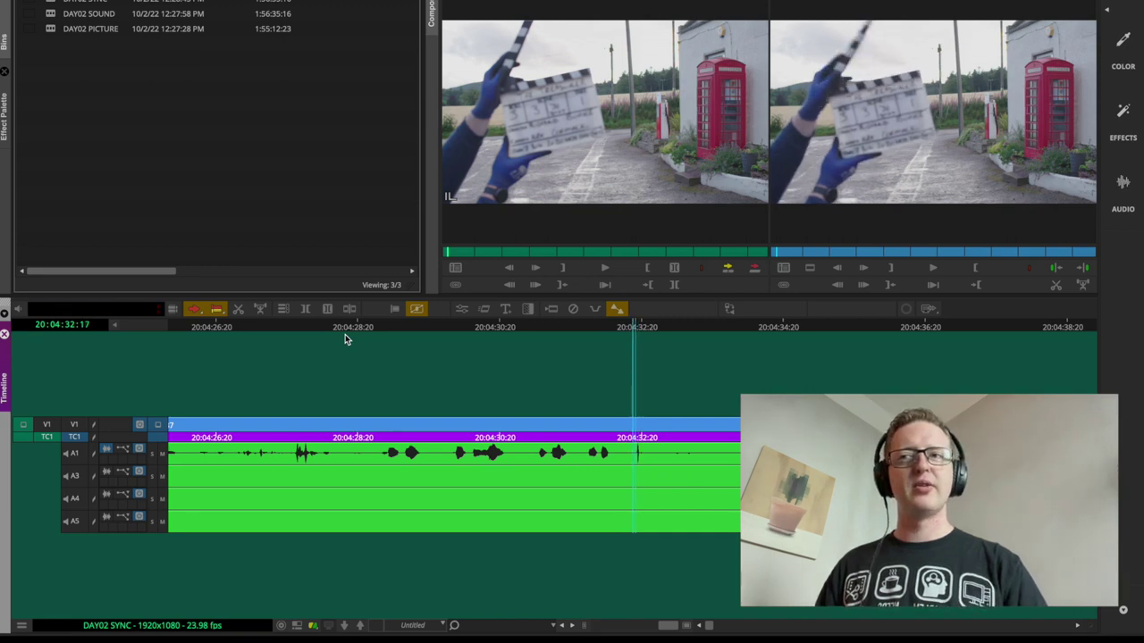
# - Scrub the audio frame by frame between 20:04:32:15 and 20:04:32:19 to compare the clap sound with the closing clapperboard
pyautogui.press('Right')
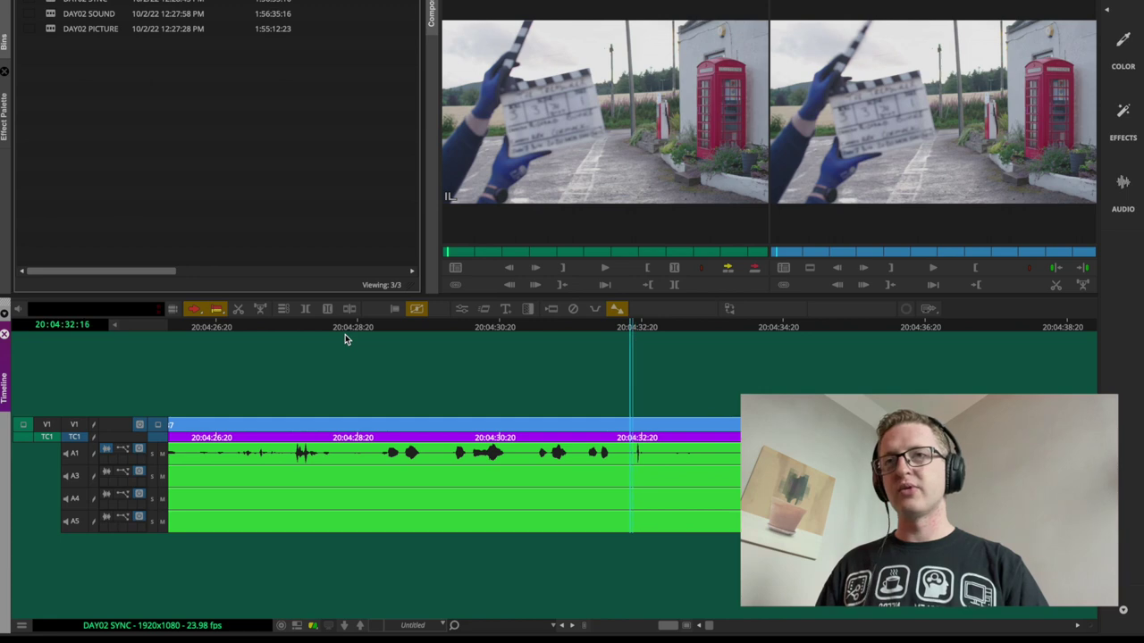
pyautogui.press('Left')
pyautogui.press('Left')
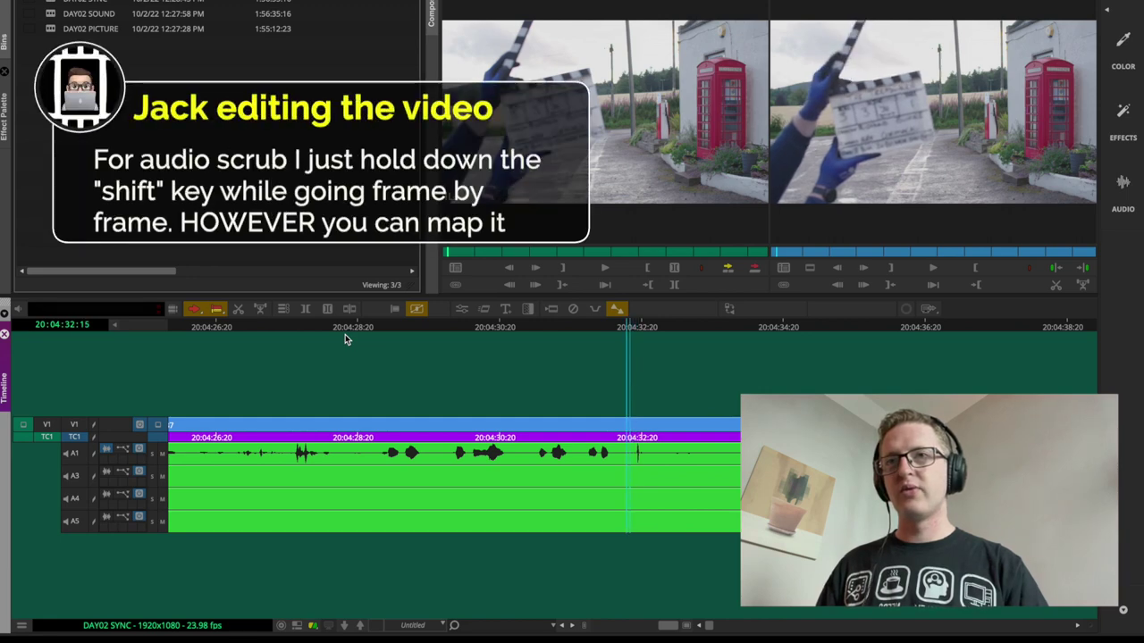
pyautogui.hotkey('shift', 'Right')
pyautogui.hotkey('shift', 'Right')
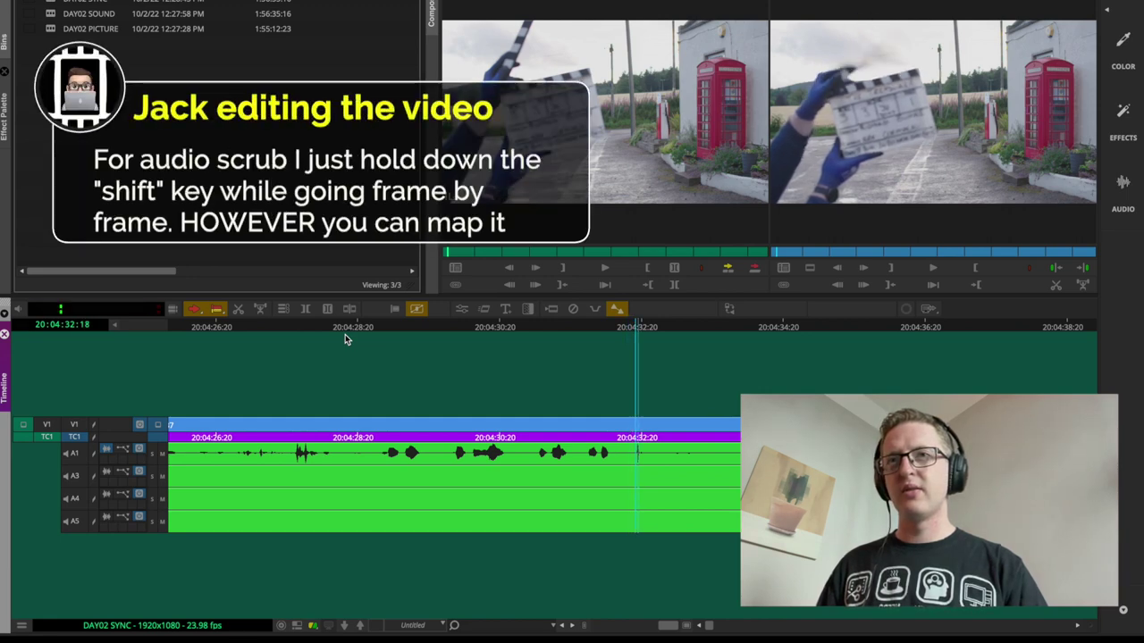
pyautogui.hotkey('shift', 'Left')
pyautogui.hotkey('shift', 'Right')
pyautogui.hotkey('shift', 'Left')
pyautogui.hotkey('shift', 'Right')
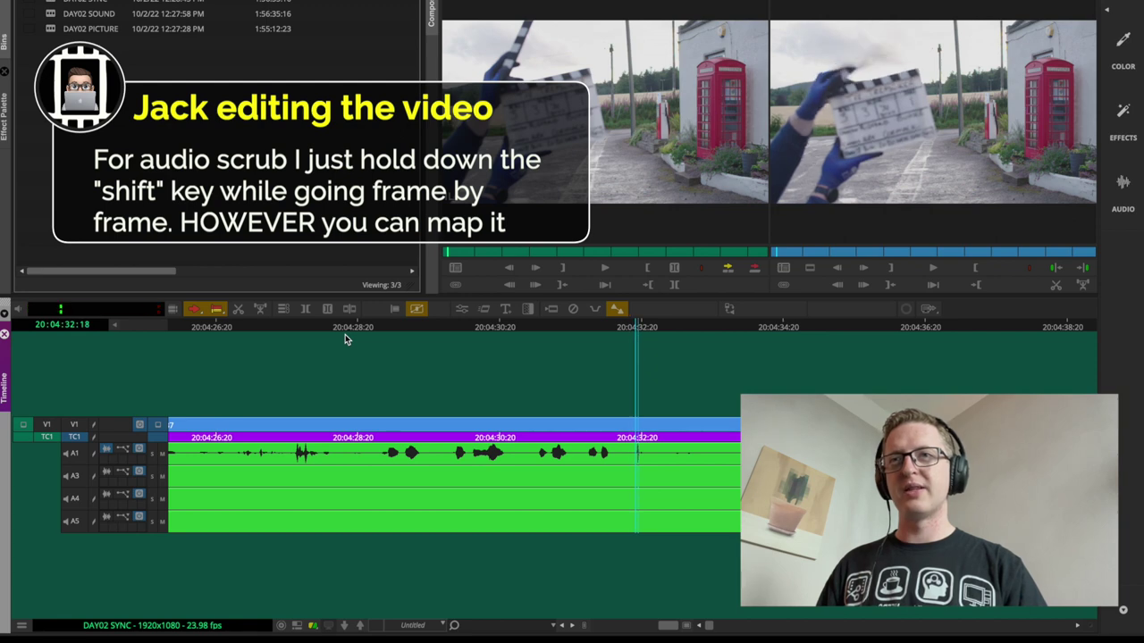
pyautogui.press('Right')
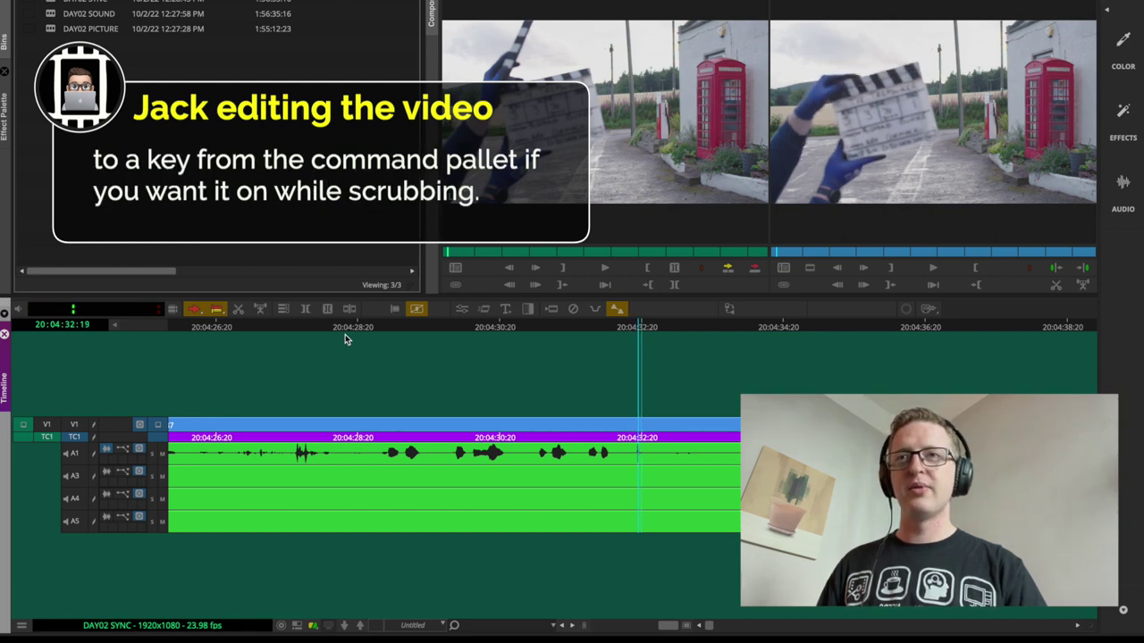
pyautogui.press('Left')
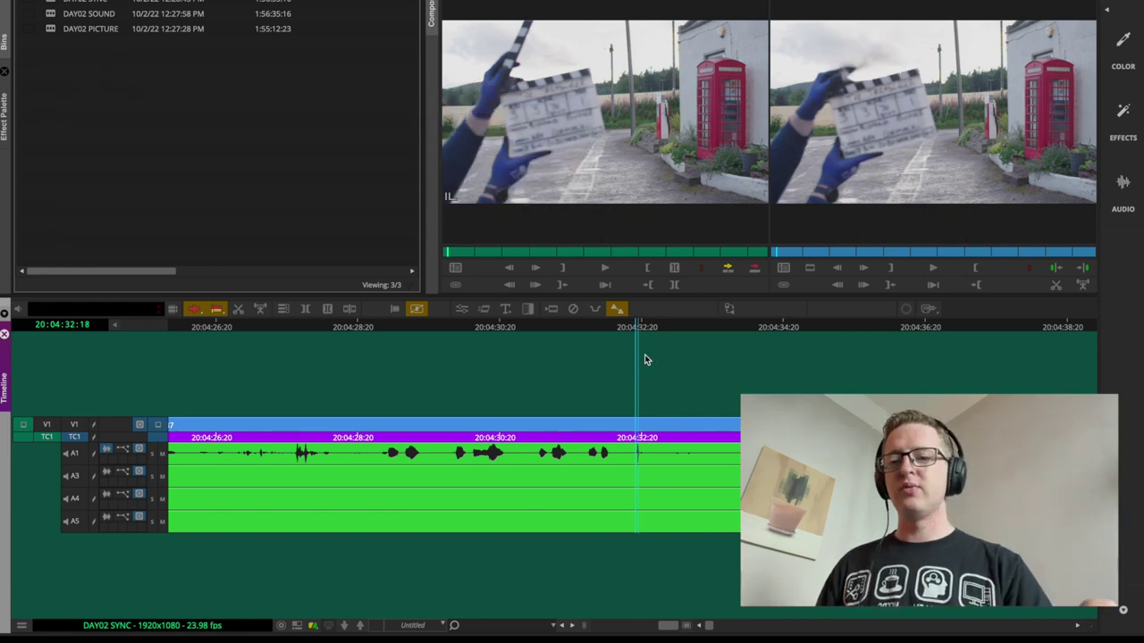
# - Turn on Link Selection, select all the S03 Sh31/1 audio and nudge it one frame later
pyautogui.click(283, 308)
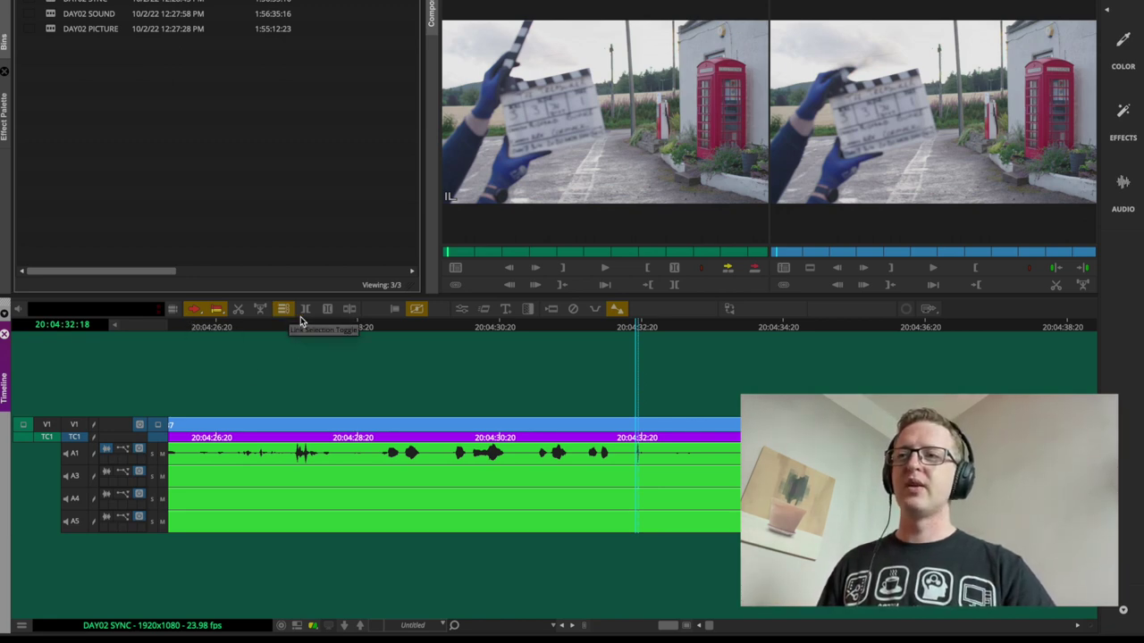
pyautogui.click(555, 472)
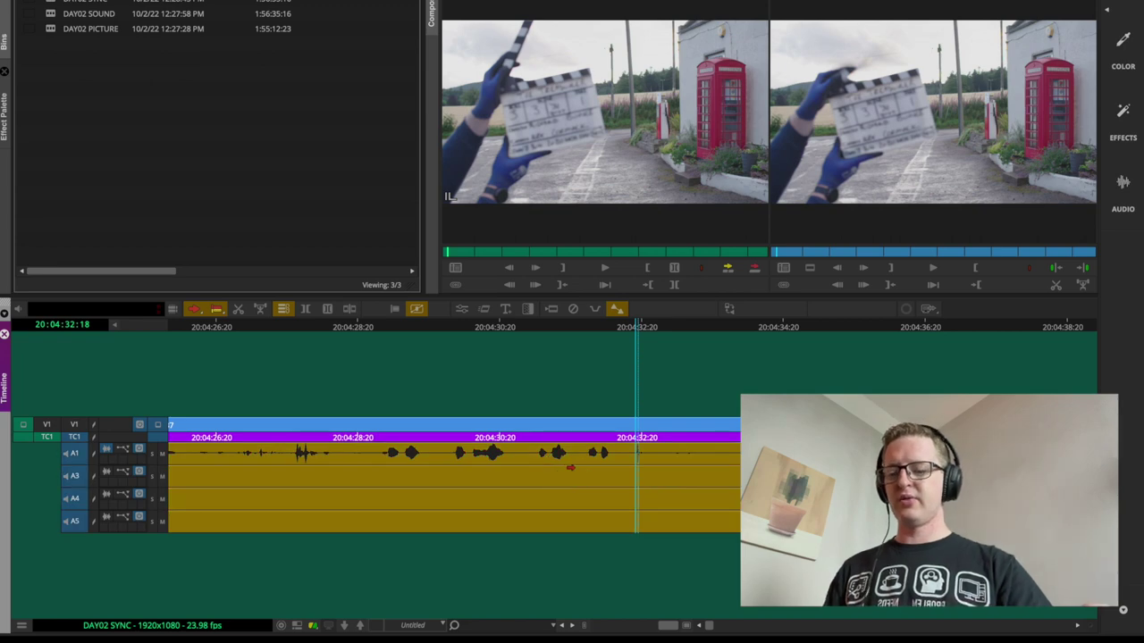
pyautogui.press('.')
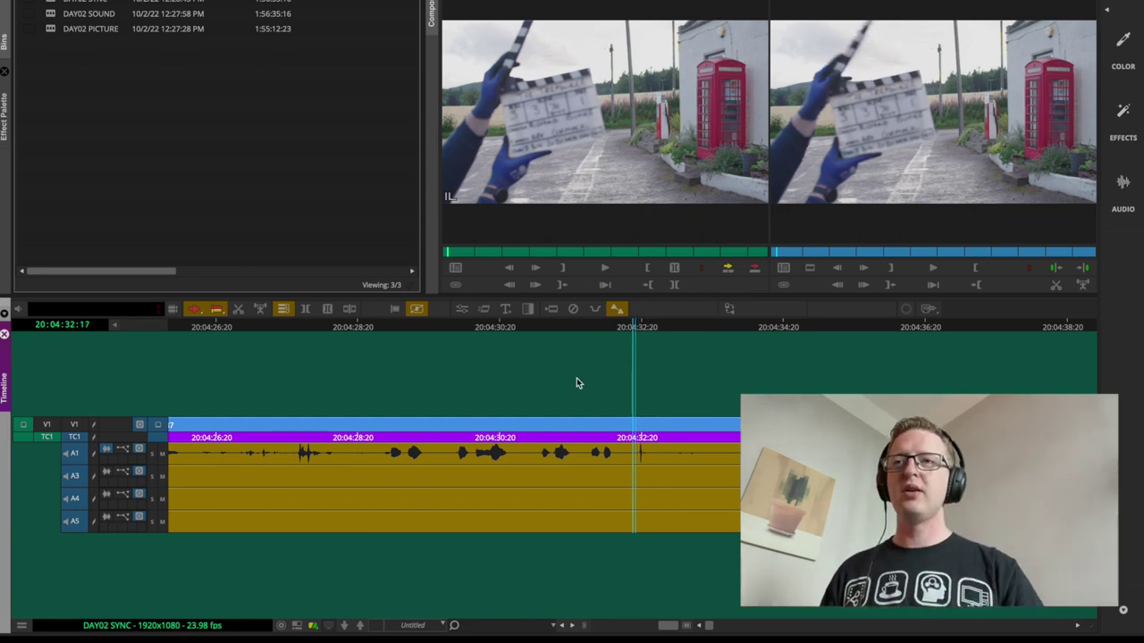
# - Check the shifted S03 Sh31/1 clap against the closing clapperboard by stepping between frames 20:04:32:18 and 20:04:32:19
pyautogui.press('Right')
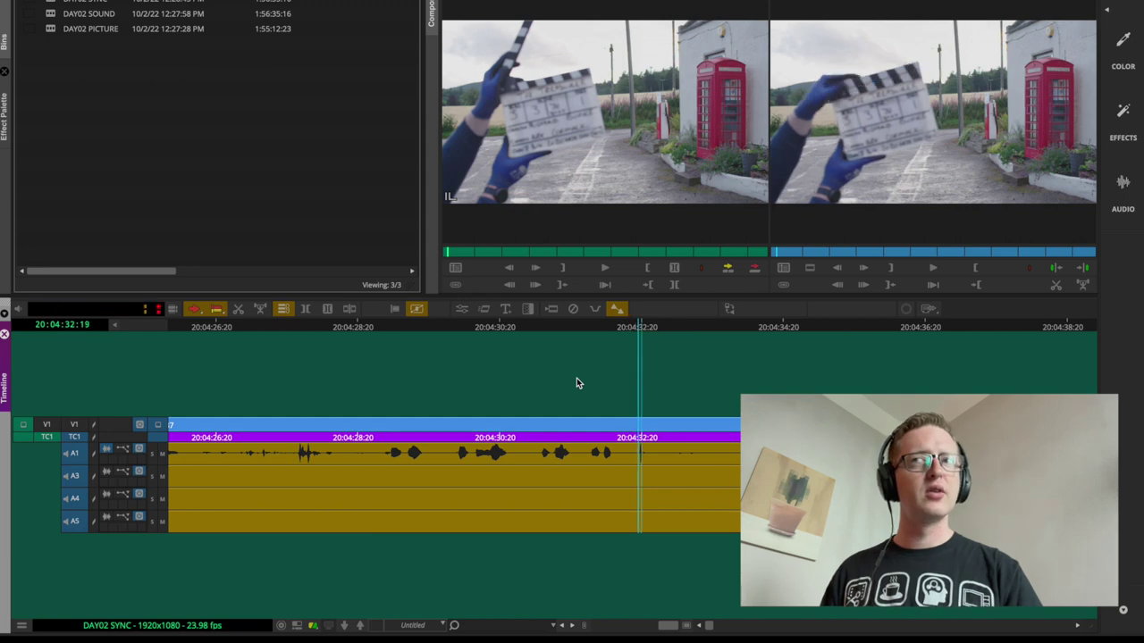
pyautogui.press('Left')
pyautogui.press('Right')
pyautogui.press('Left')
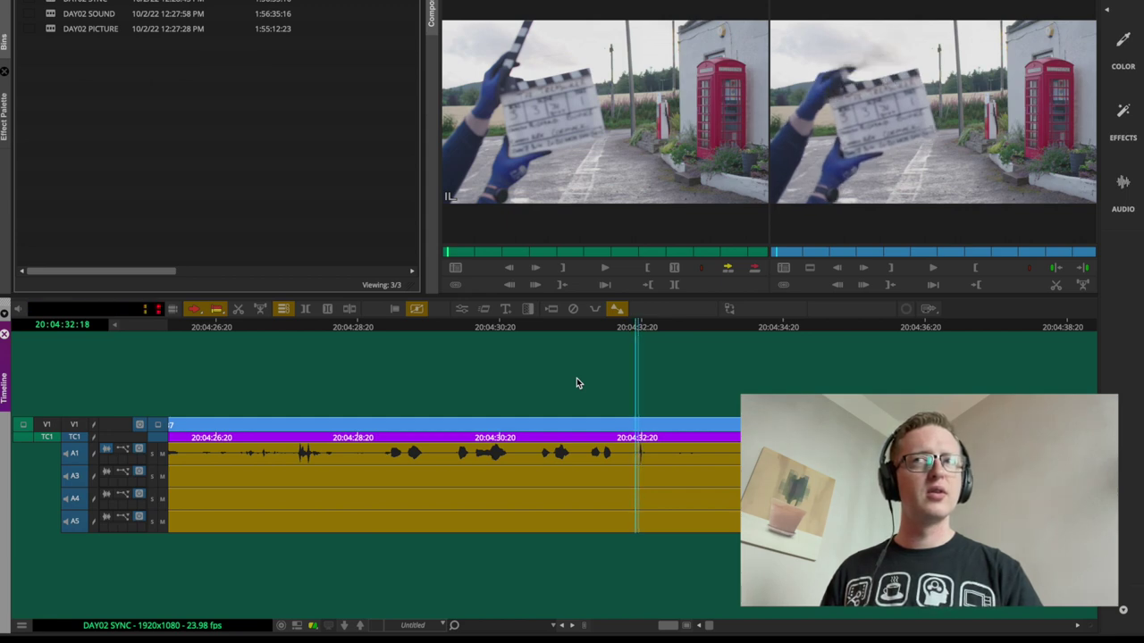
pyautogui.press('Right')
pyautogui.press('Left')
pyautogui.press('Right')
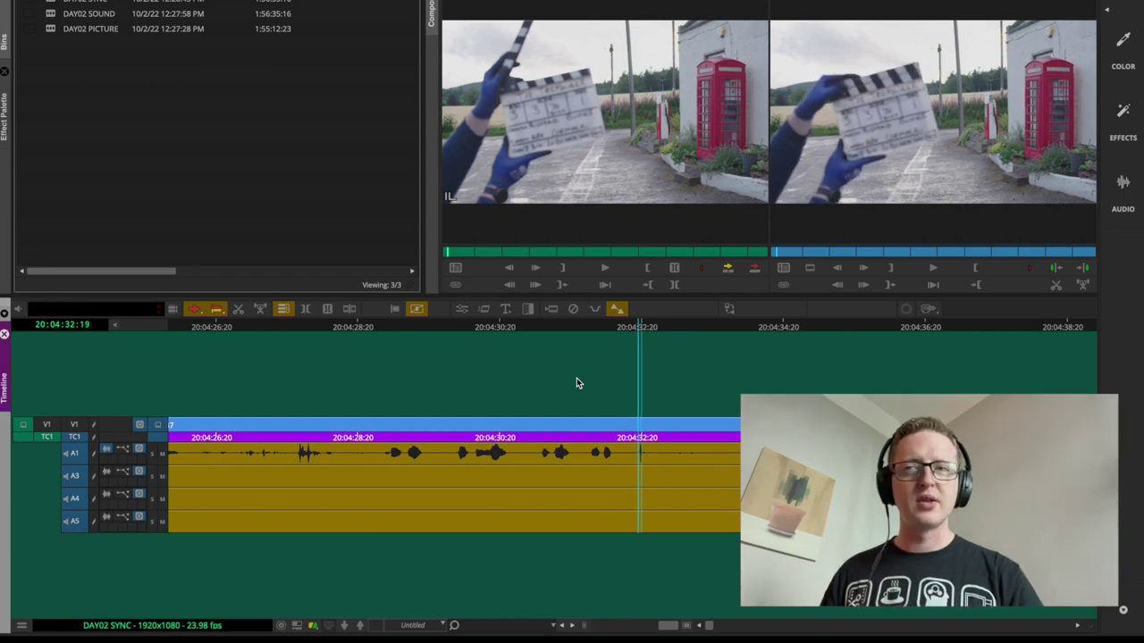
pyautogui.press('Left')
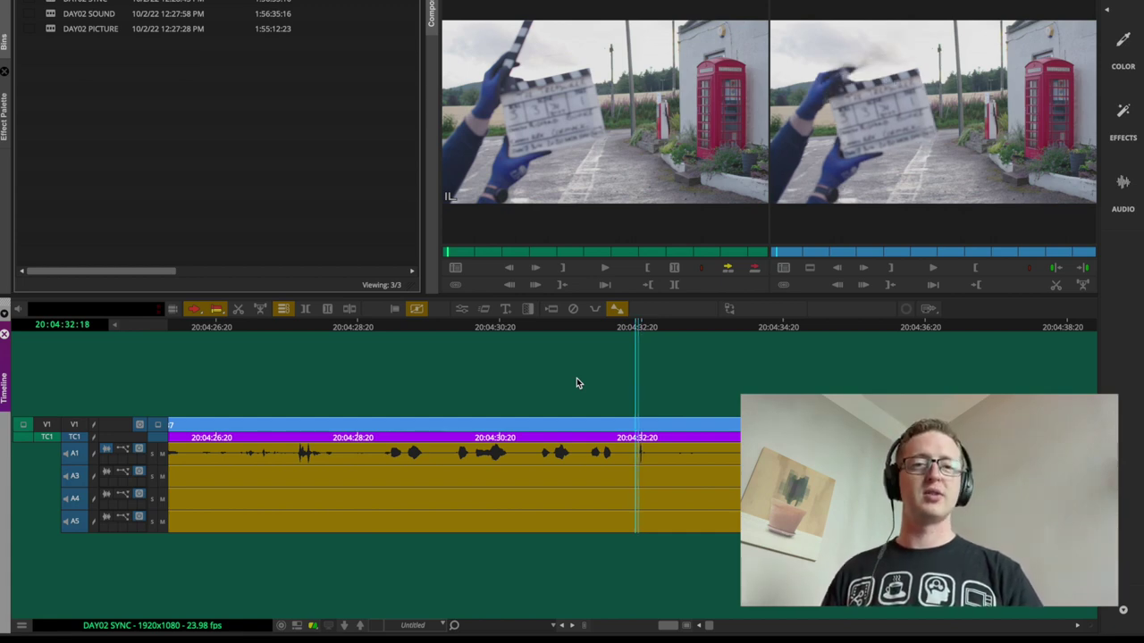
pyautogui.press('Right')
pyautogui.press('Left')
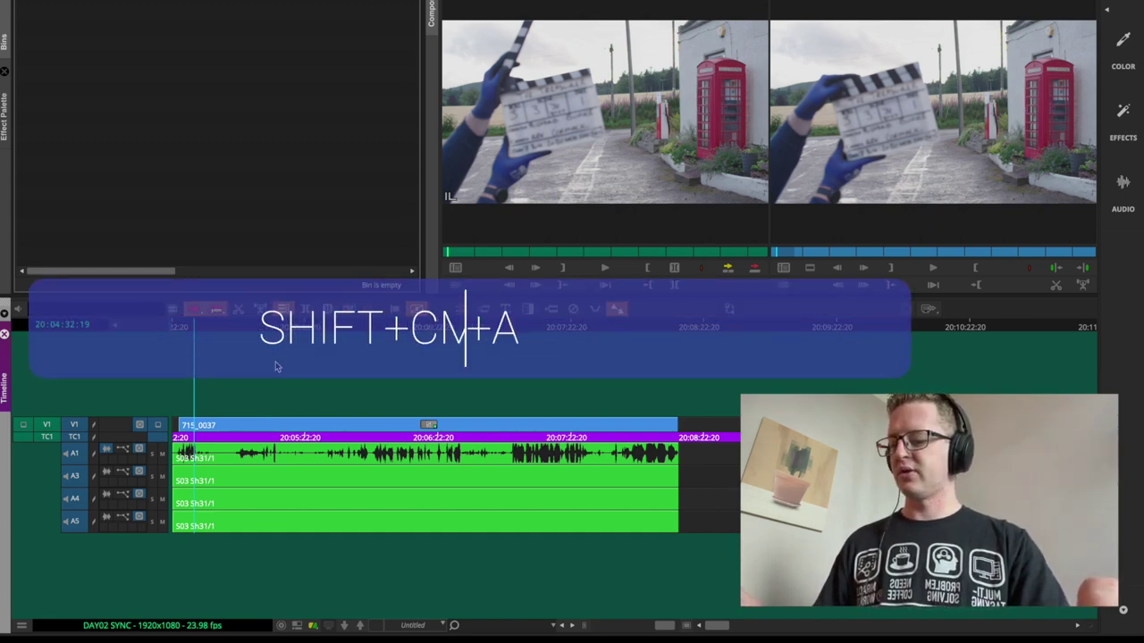
# - Deselect the timeline audio, mark the range of the first synced take, and enable tracks V1 and A1
pyautogui.press('shift+super+a')
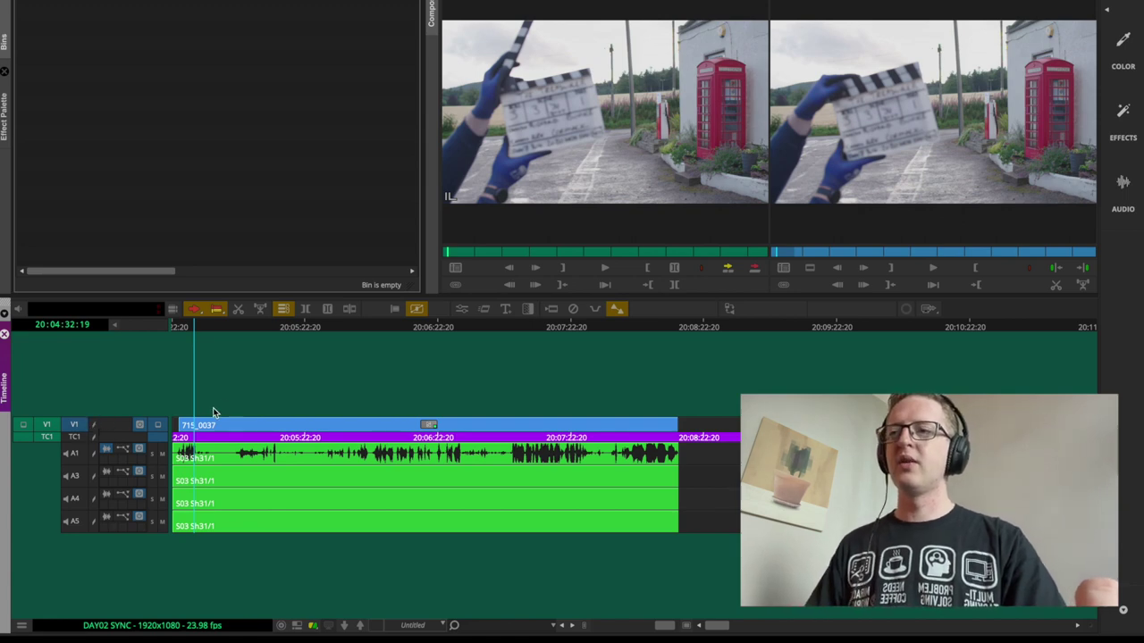
pyautogui.press('t')
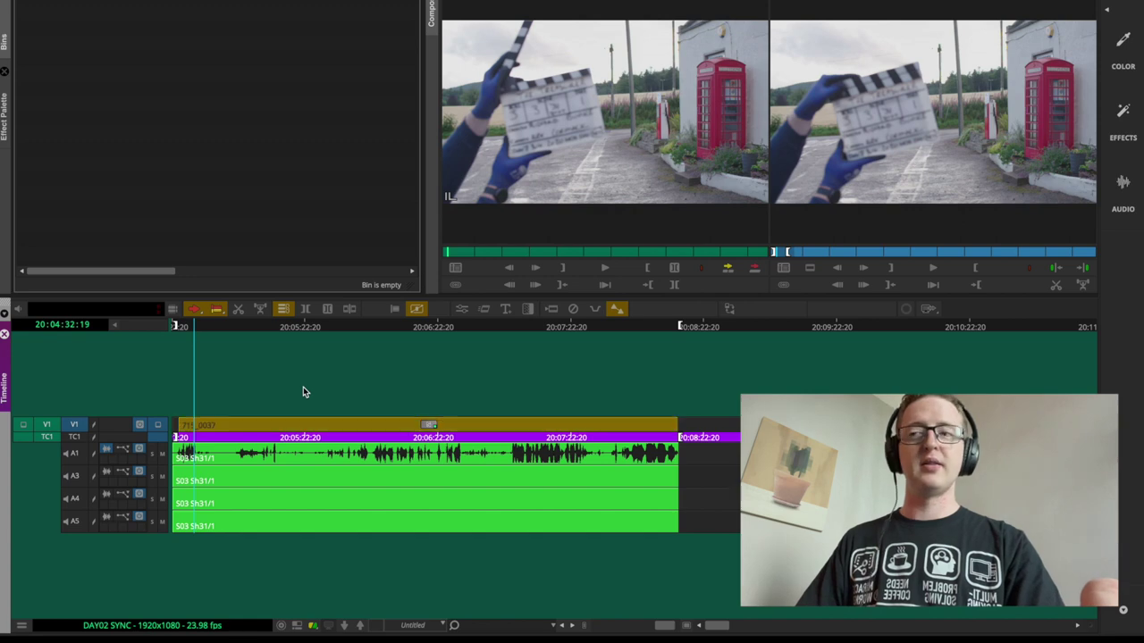
pyautogui.press('9')
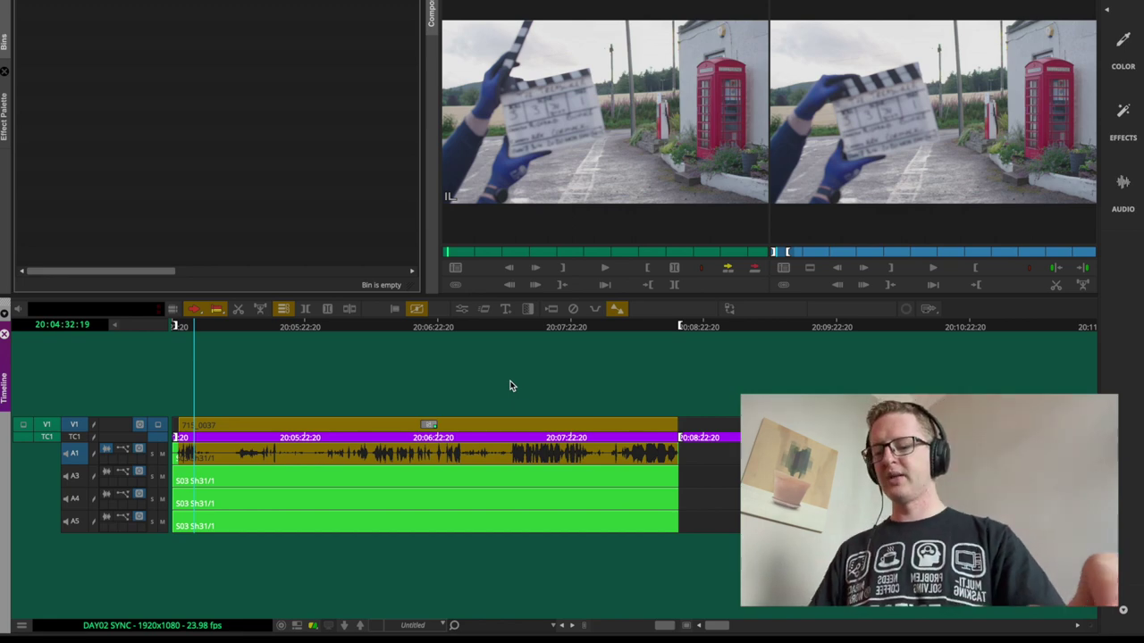
# - Create a subclip of the marked range in the DAY02 SUBS bin and name it 3-1
pyautogui.press('F5')
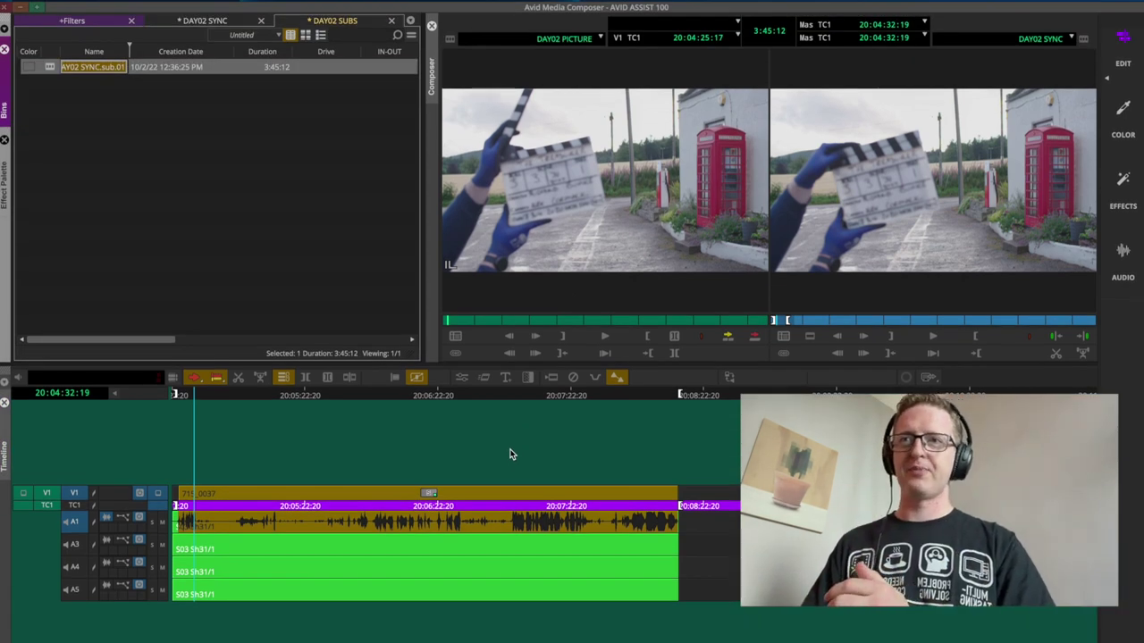
pyautogui.write('3')
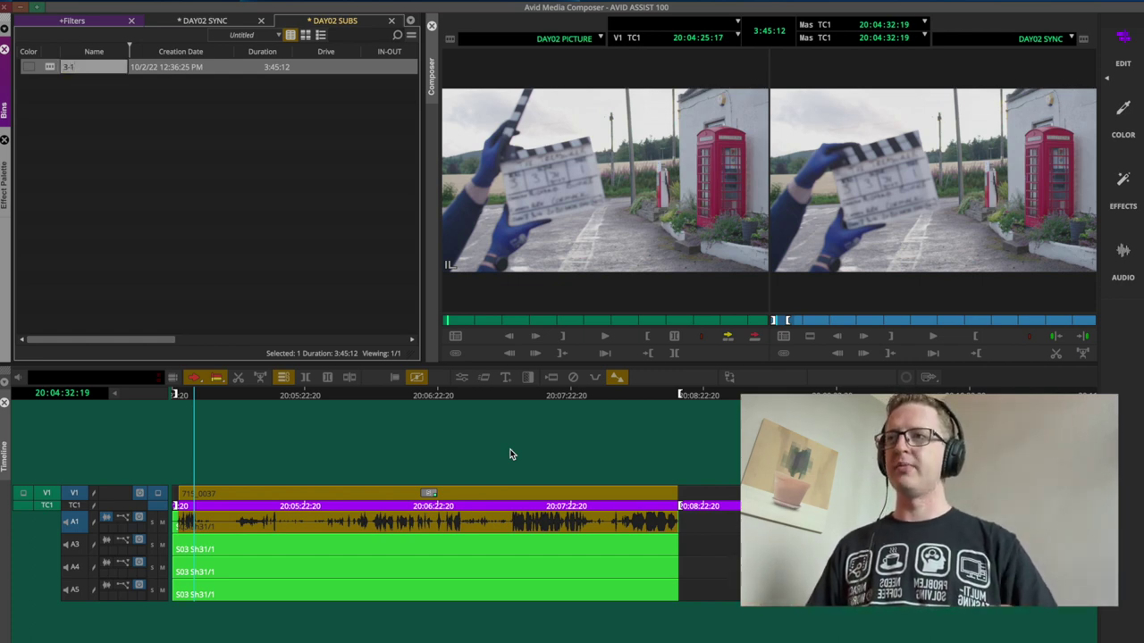
pyautogui.write('-1')
pyautogui.press('Return')
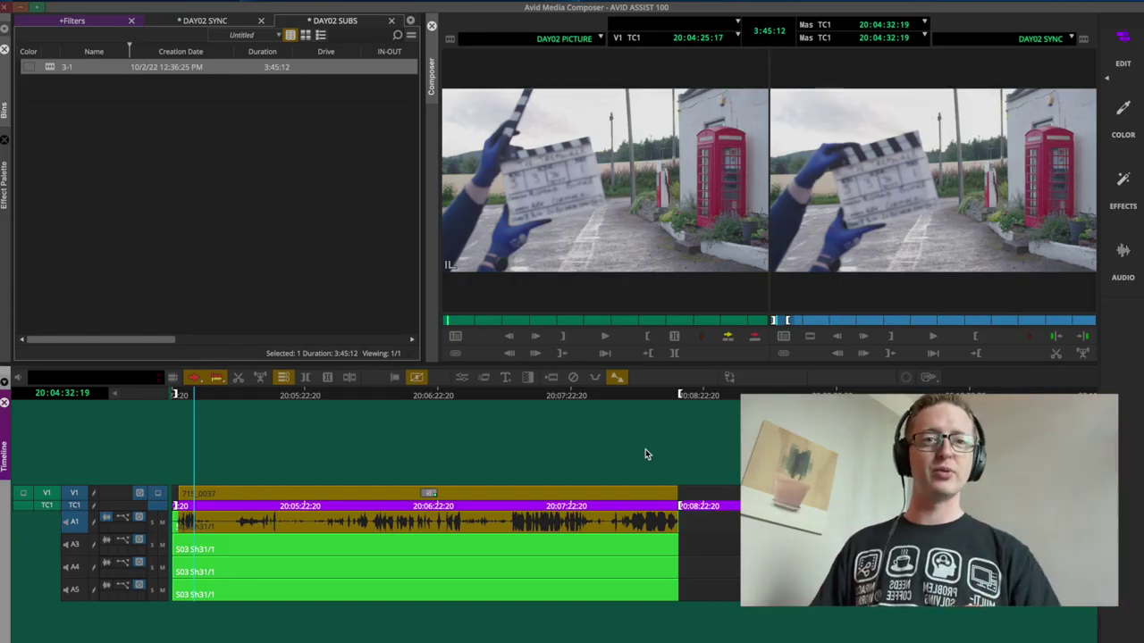
# - Go to the second clip, 715_0038, in DAY02 SYNC and play and scrub to where its clapperboard closes
pyautogui.press('s')
pyautogui.press('s')
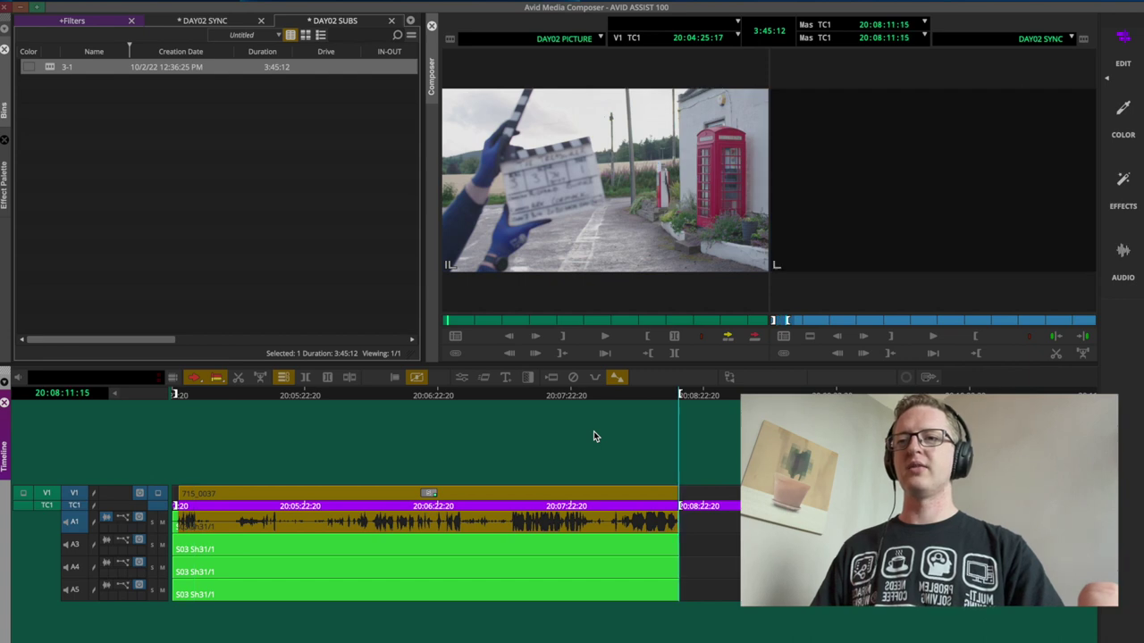
pyautogui.press('a')
pyautogui.press('a')
pyautogui.press('s')
pyautogui.press('s')
pyautogui.press('s')
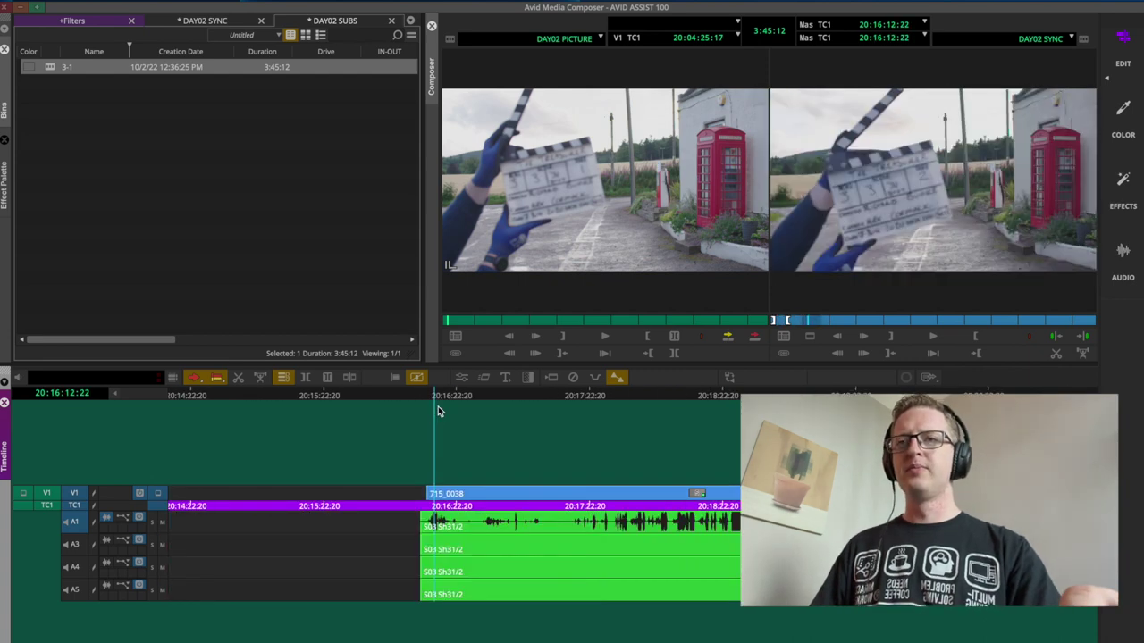
pyautogui.press('space')
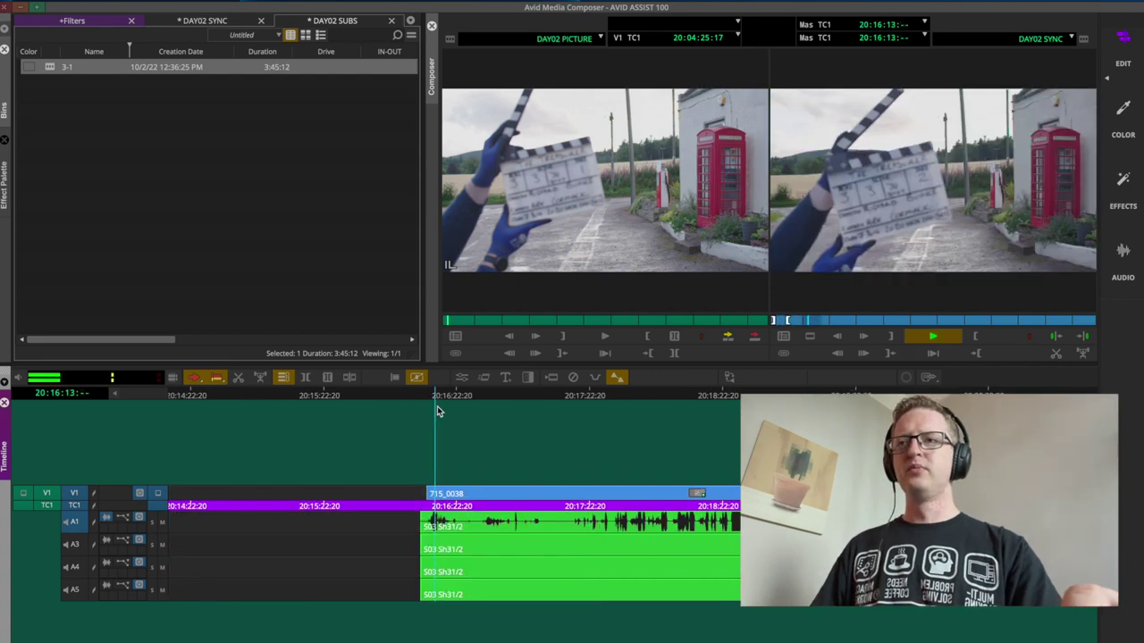
pyautogui.press('space')
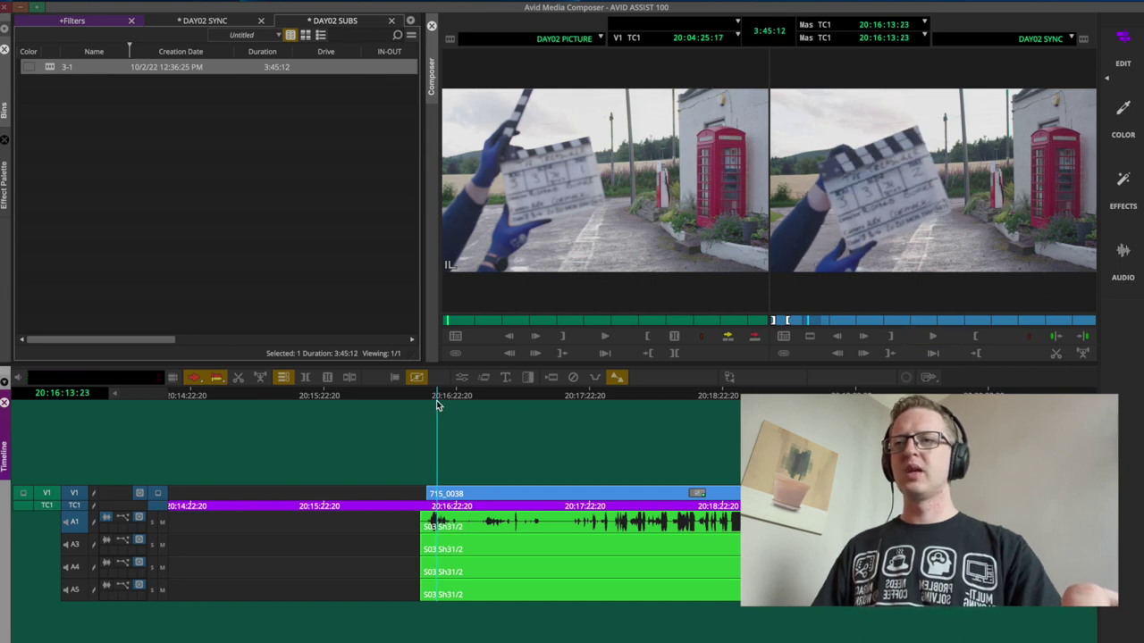
pyautogui.click(433, 407)
pyautogui.moveTo(430, 402); pyautogui.dragTo(438, 408)
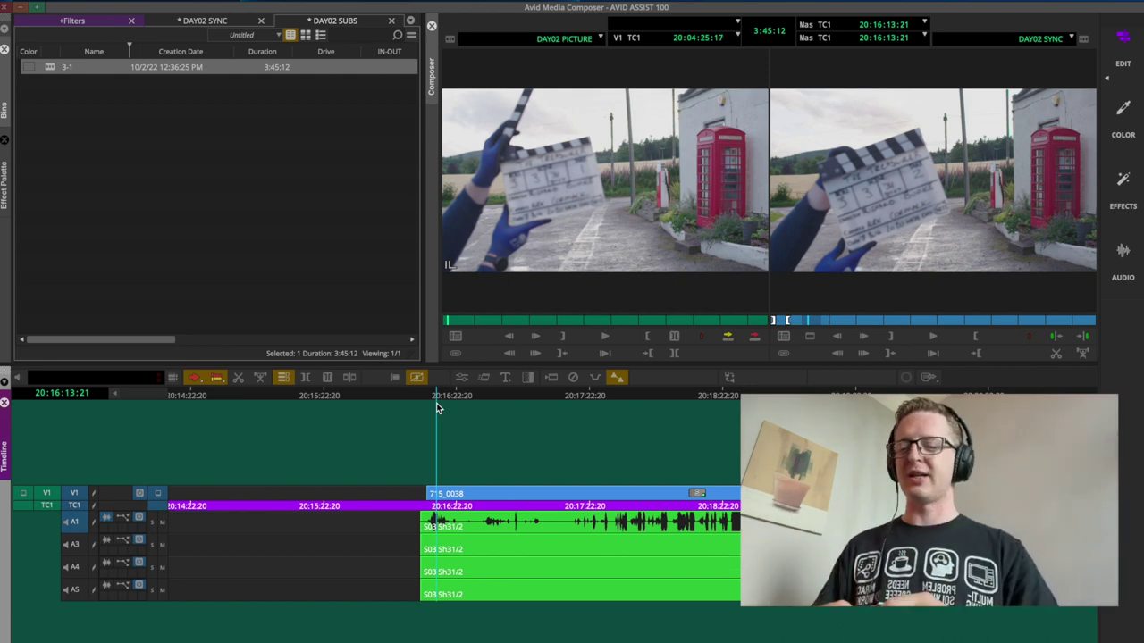
# - Compare the closing clapperboard in 715_0038 with the S03 Sh31/2 clap spike, stepping frame by frame around 20:16:13:18
pyautogui.press('super+]')
pyautogui.press('super+]')
pyautogui.press('super+]')
pyautogui.press('super+]')
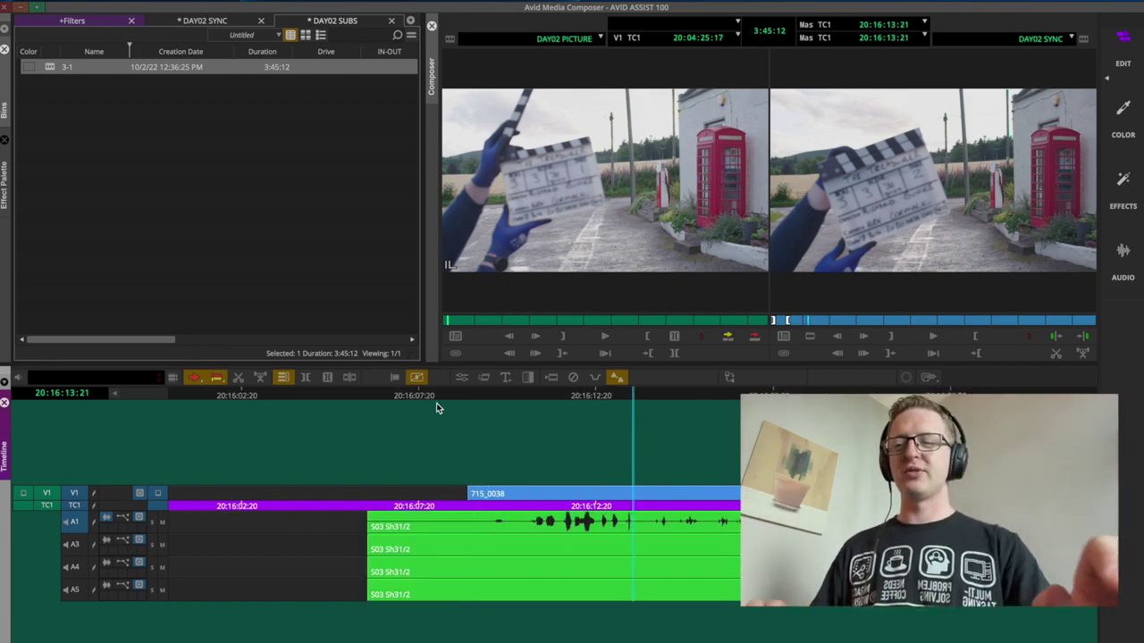
pyautogui.press('Left')
pyautogui.press('Left')
pyautogui.press('Left')
pyautogui.press('Left')
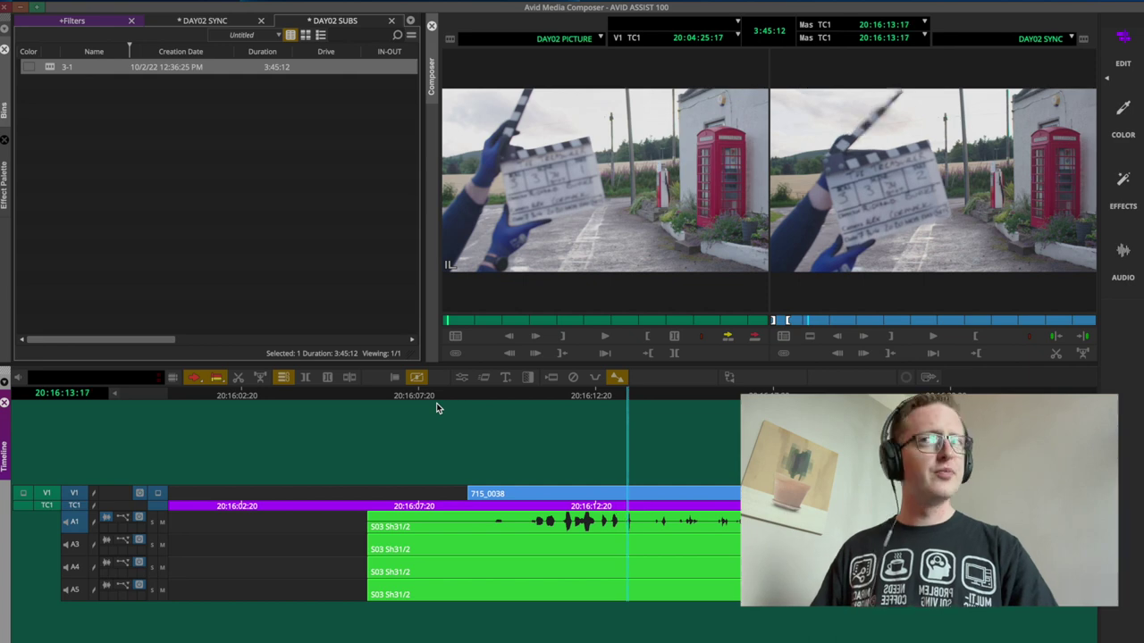
pyautogui.press('Right')
pyautogui.press('Right')
pyautogui.press('Left')
pyautogui.press('Left')
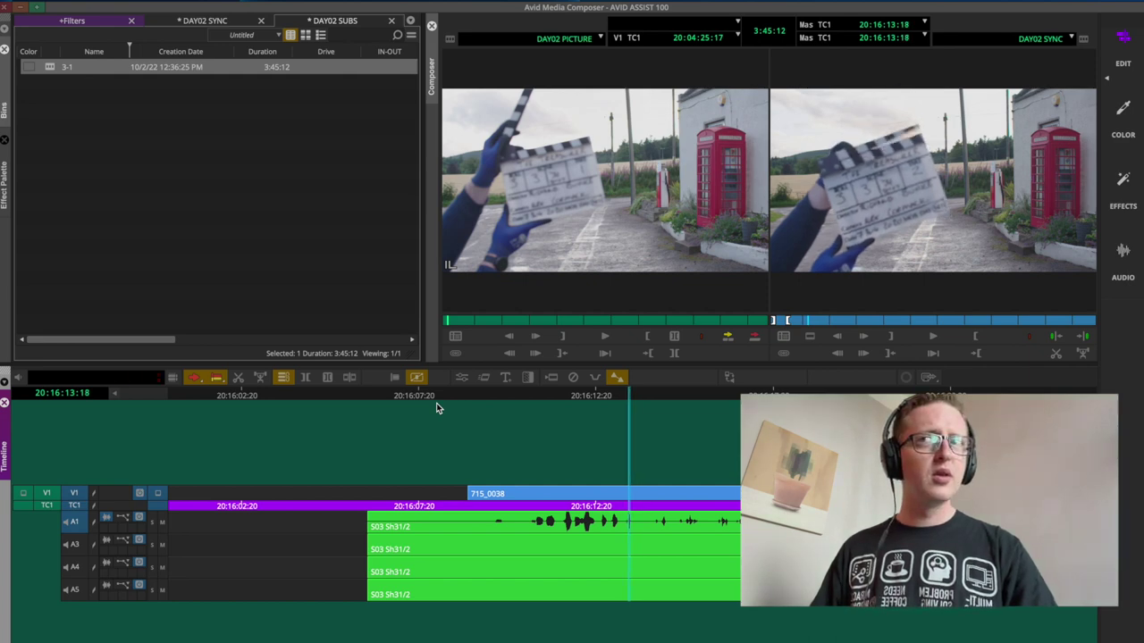
pyautogui.press('Right')
pyautogui.press('Left')
pyautogui.press('Left')
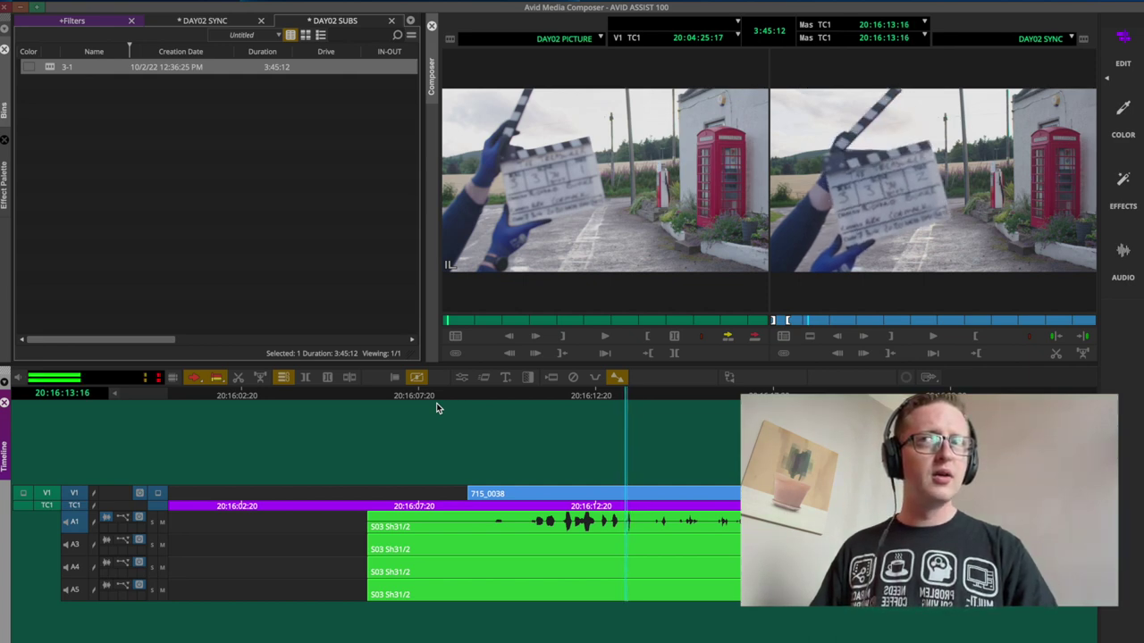
# - Select the linked S03 Sh31/2 audio, nudge it one frame later, and deselect it
pyautogui.click(672, 449)
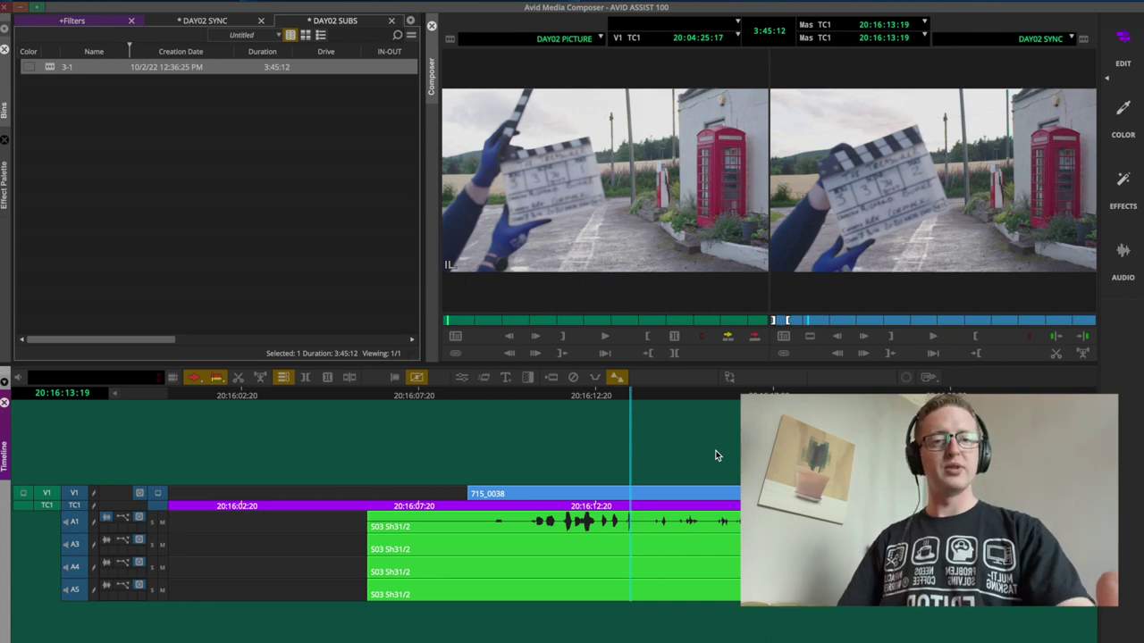
pyautogui.click(643, 566)
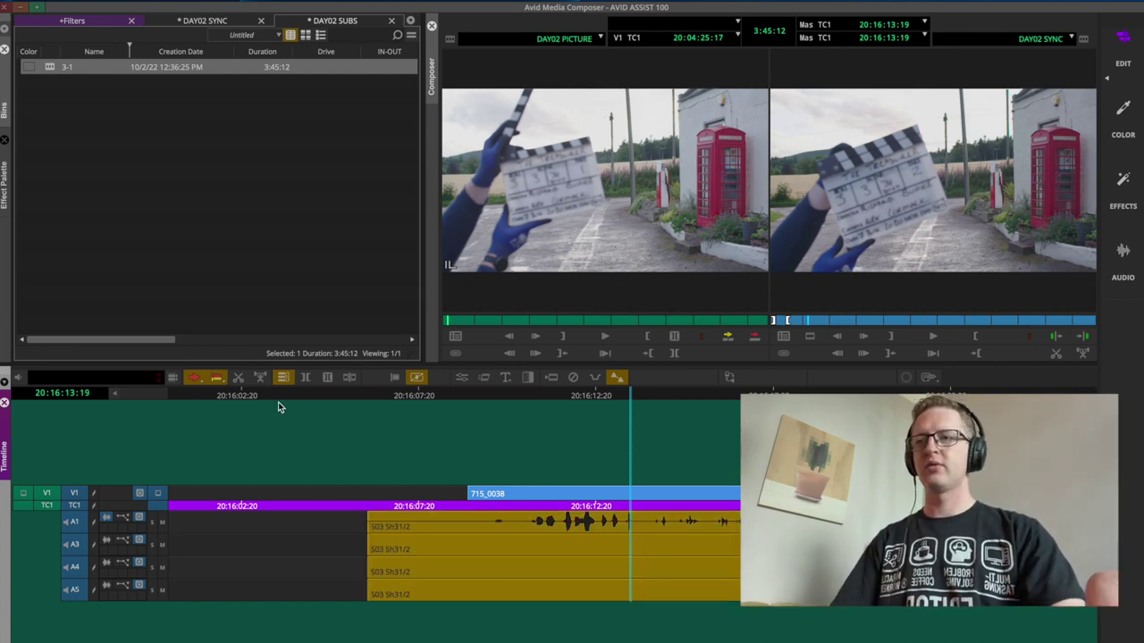
pyautogui.click(624, 423)
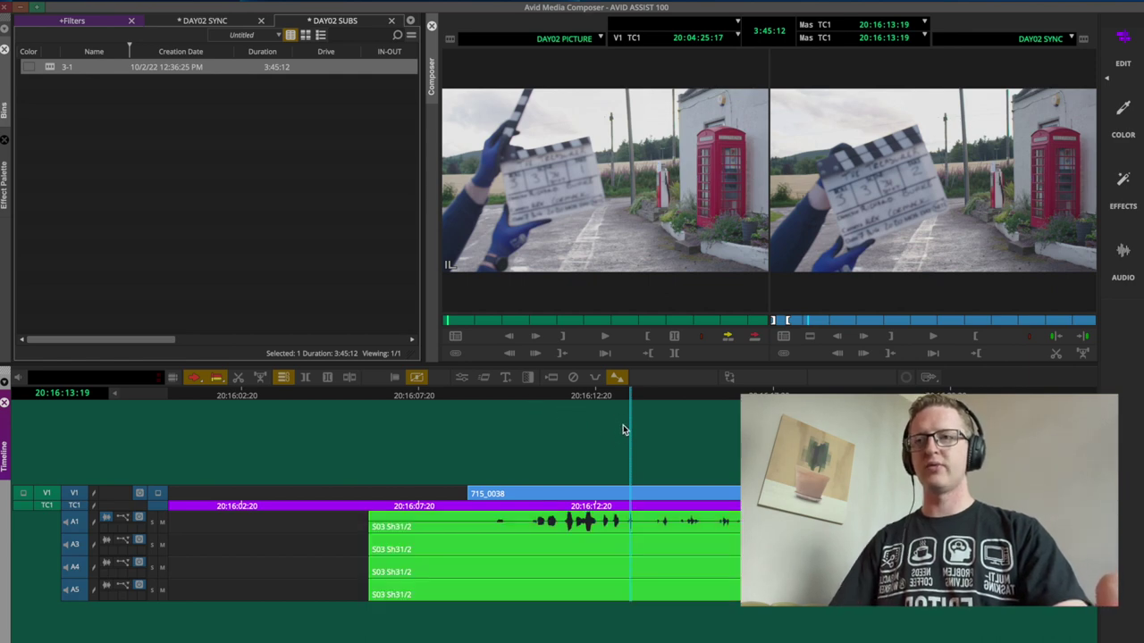
# - Step through the frames from 20:16:13:17 to 20:16:13:19 to check the shifted S03 Sh31/2 clap against the picture
pyautogui.press('Left')
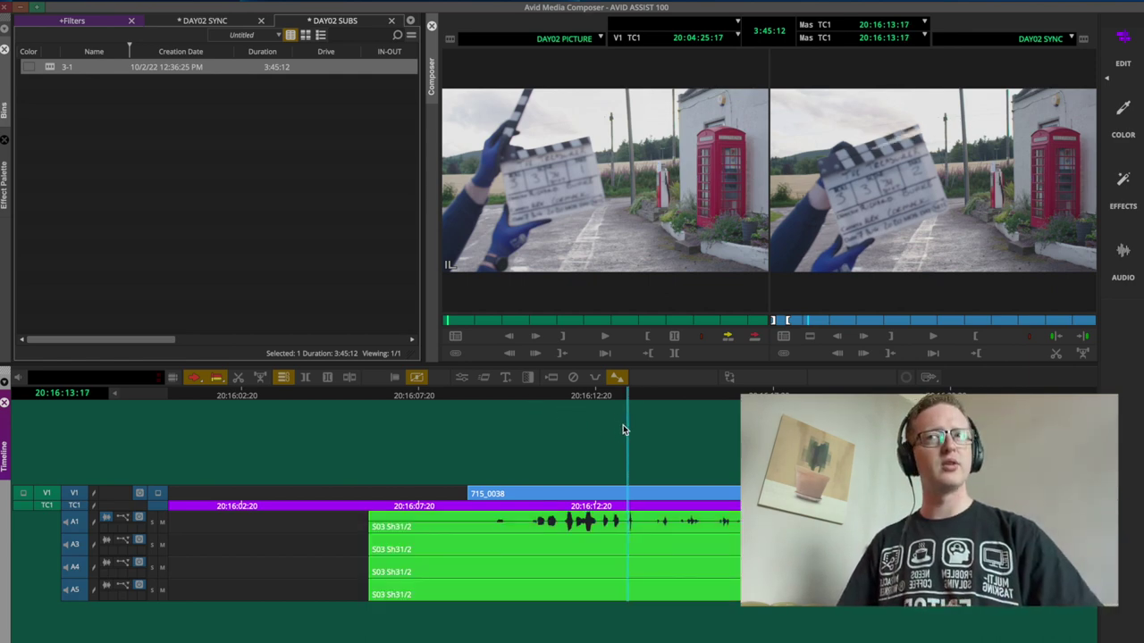
pyautogui.press('Right')
pyautogui.press('Left')
pyautogui.press('Right')
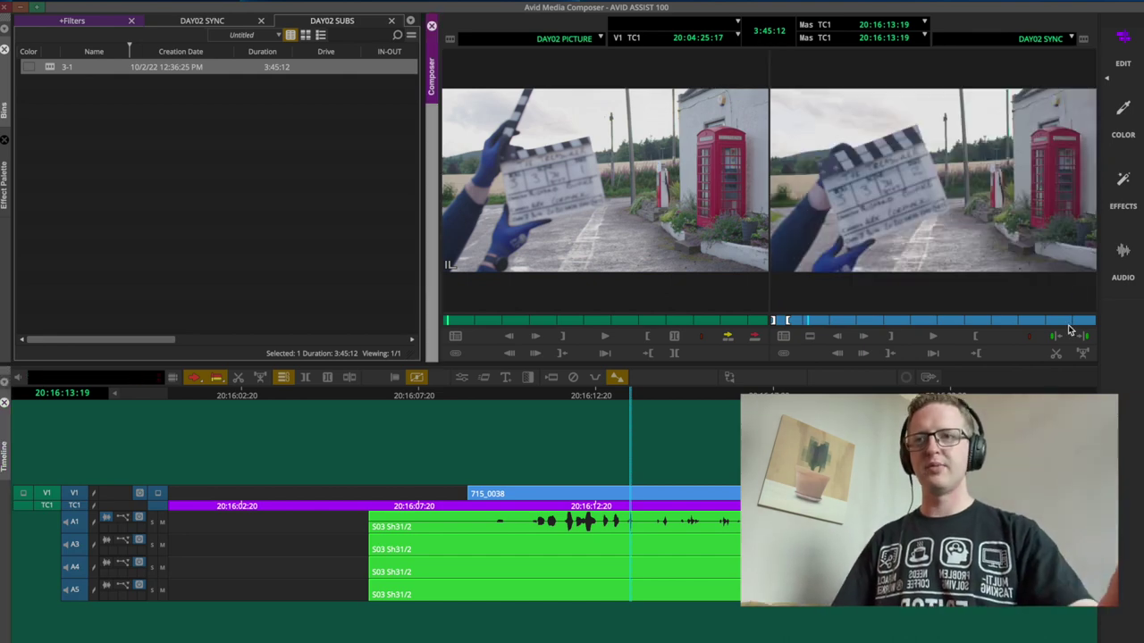
pyautogui.hotkey('ctrl', '[')
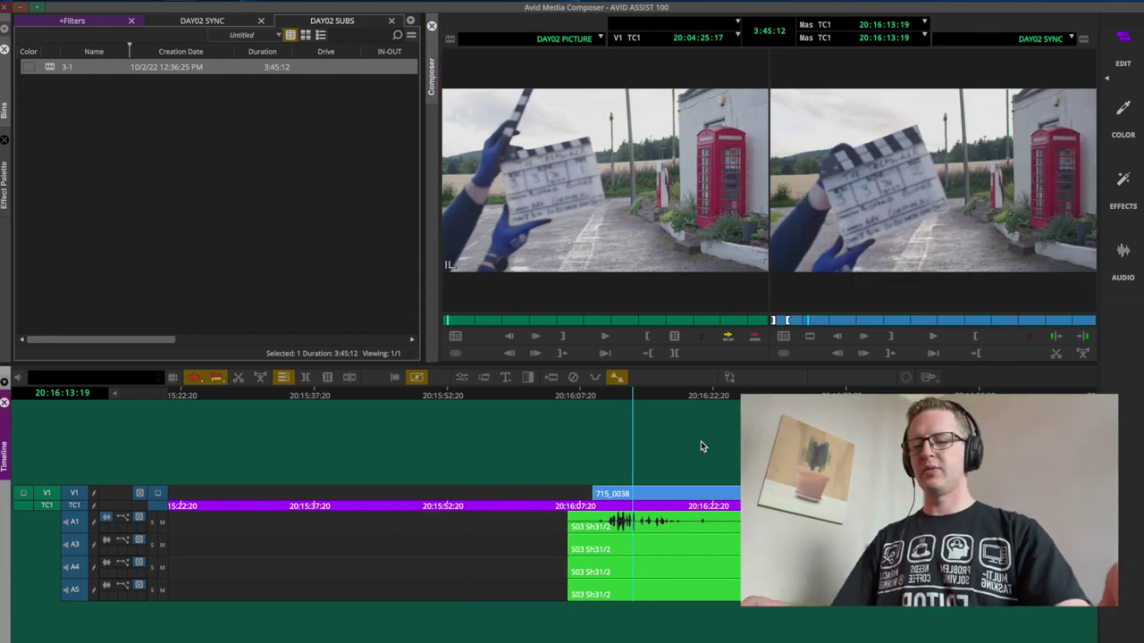
# - Mark the synced 715_0038 take on V1 and A1 and save it as a subclip named 3-2 in DAY02 SUBS
pyautogui.press('8')
pyautogui.press('t')
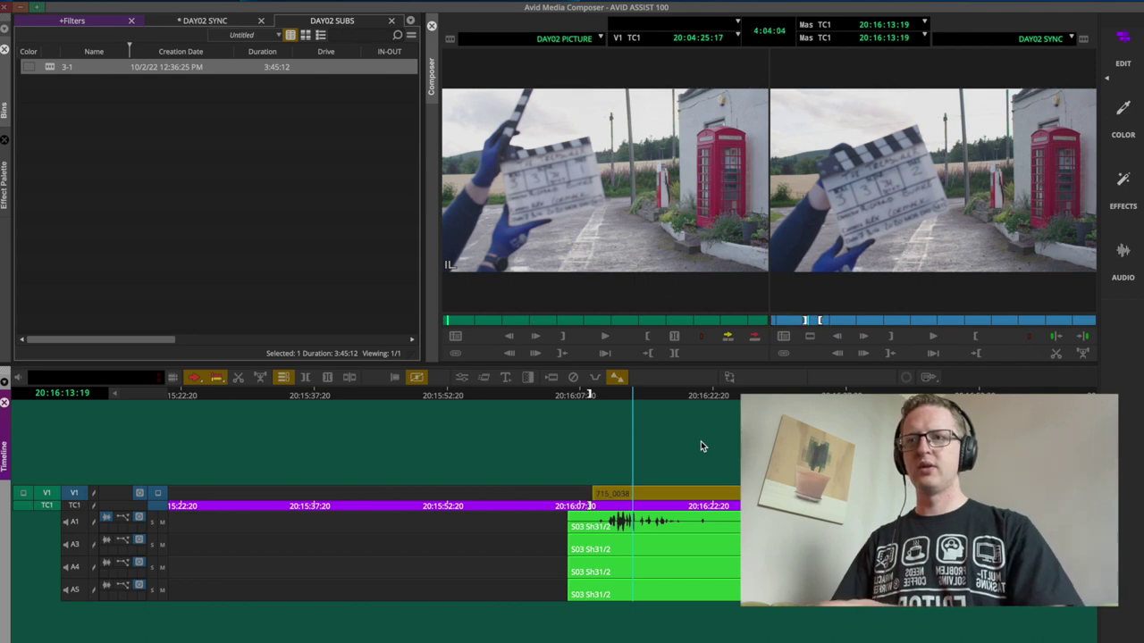
pyautogui.press('9')
pyautogui.press('F5')
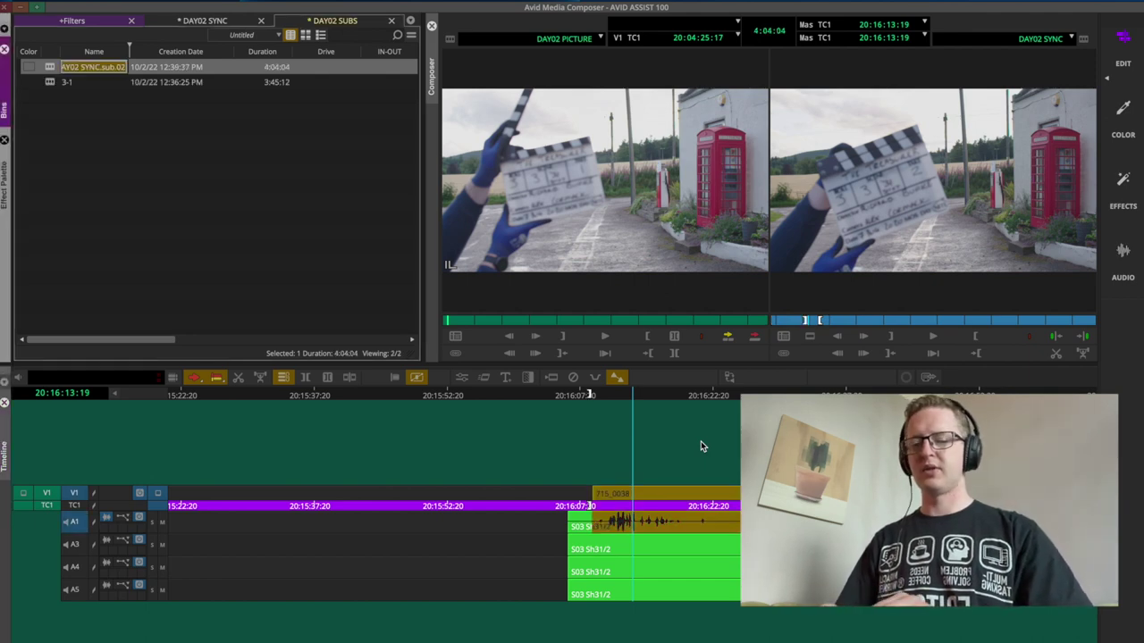
pyautogui.write('3-2')
pyautogui.press('Return')
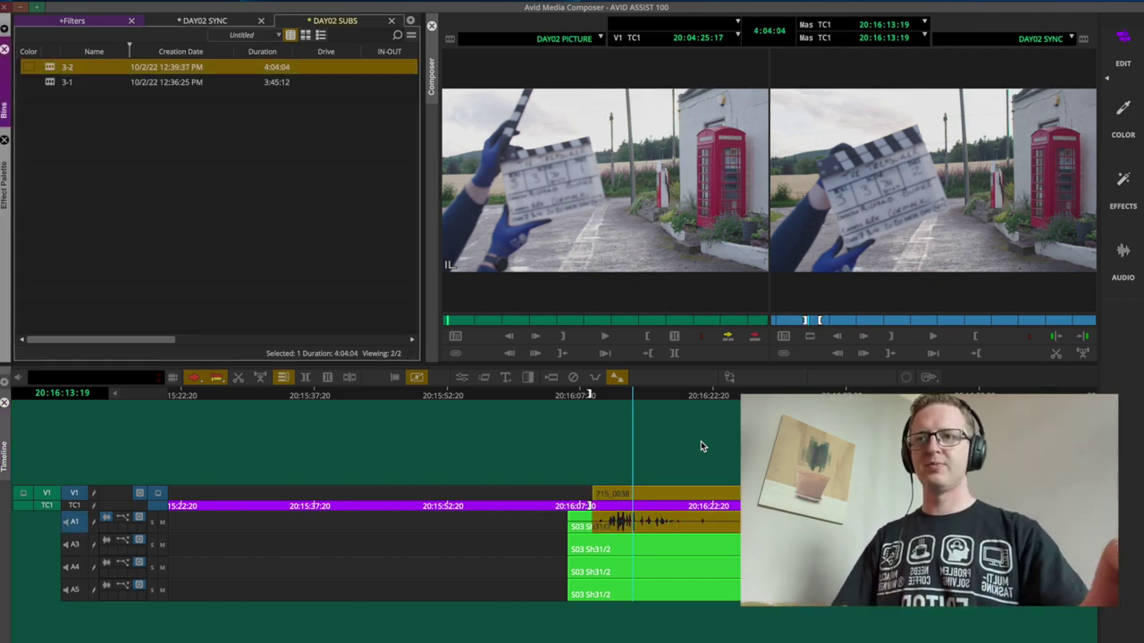
# - Go to the start of the next take, 715_0039, in DAY02 SYNC with its S03 Sh32/1 audio waveform in close view
pyautogui.click(718, 442)
pyautogui.press('super+slash')
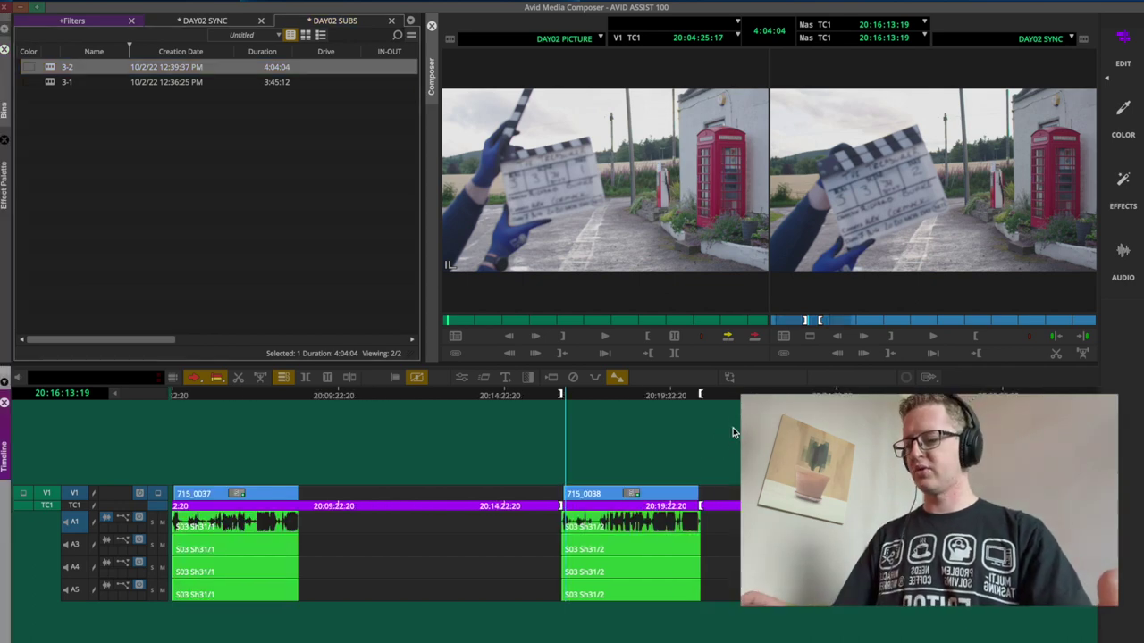
pyautogui.click(66, 519)
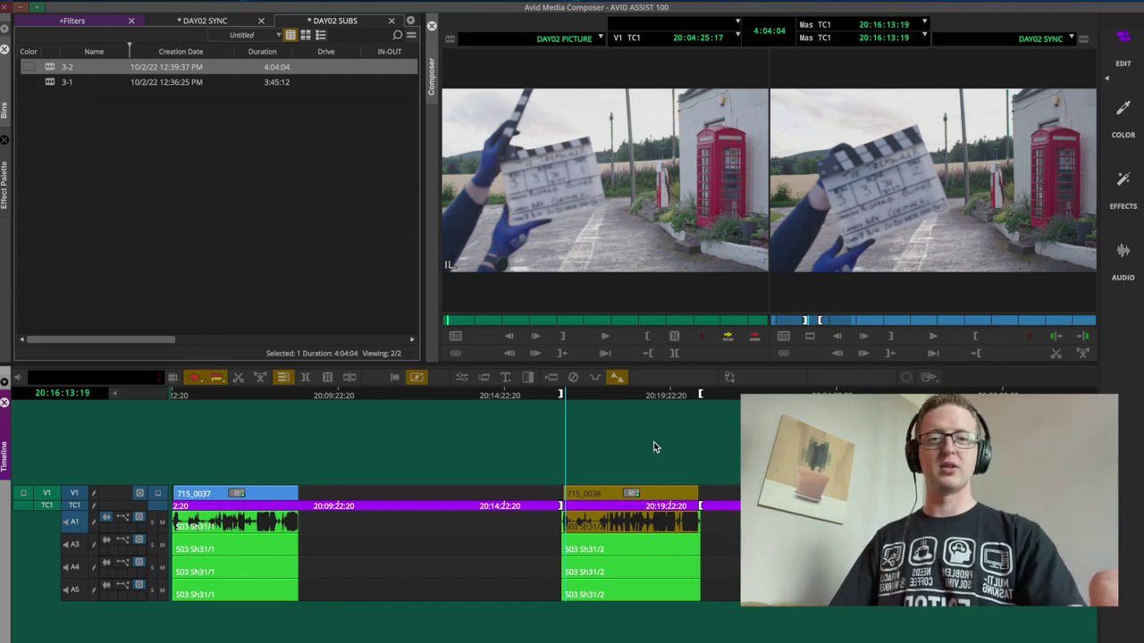
pyautogui.press('s')
pyautogui.press('s')
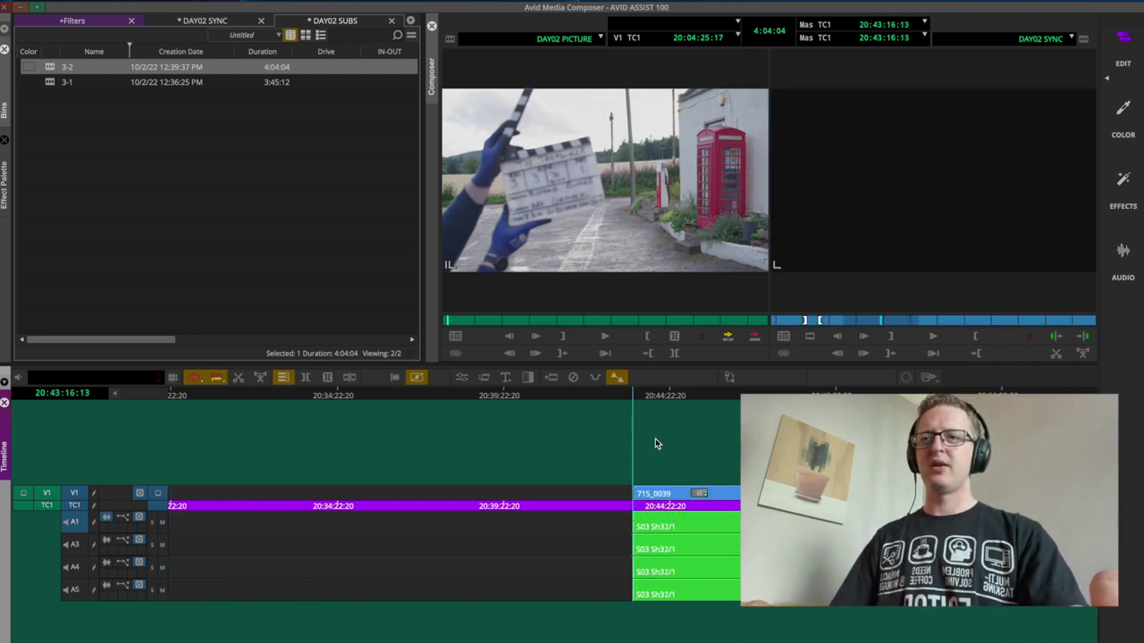
pyautogui.press('s')
pyautogui.press('super+bracketright')
pyautogui.press('super+bracketright')
pyautogui.press('super+bracketright')
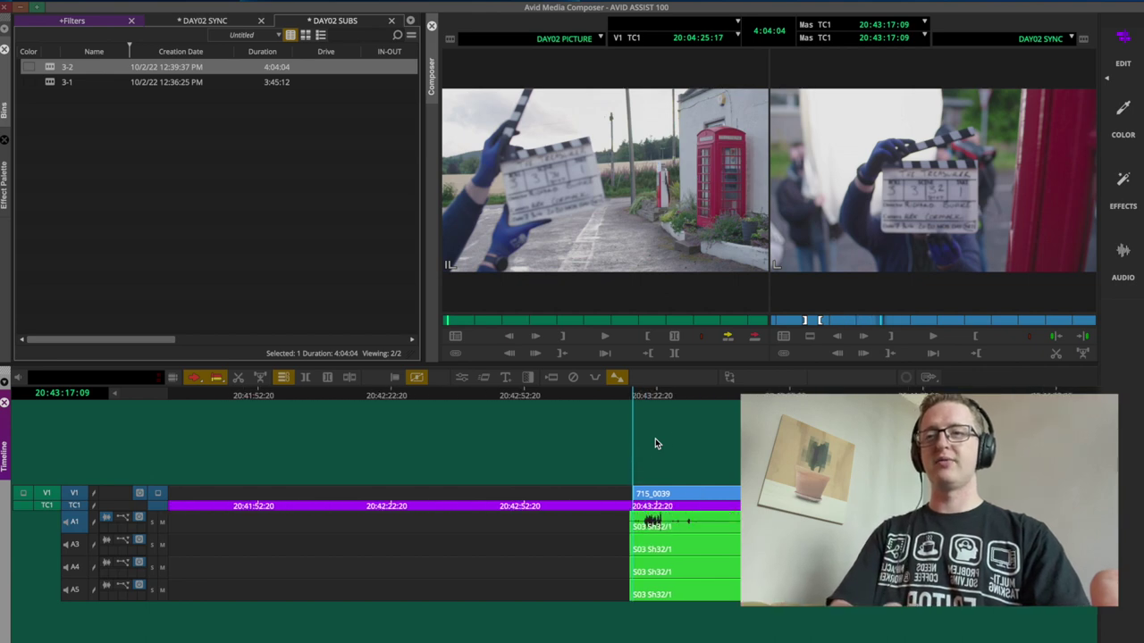
# - Check the clap in 715_0039 at 20:43:23:09 and shift the linked S03 Sh32/1 audio one frame later
pyautogui.click(686, 410)
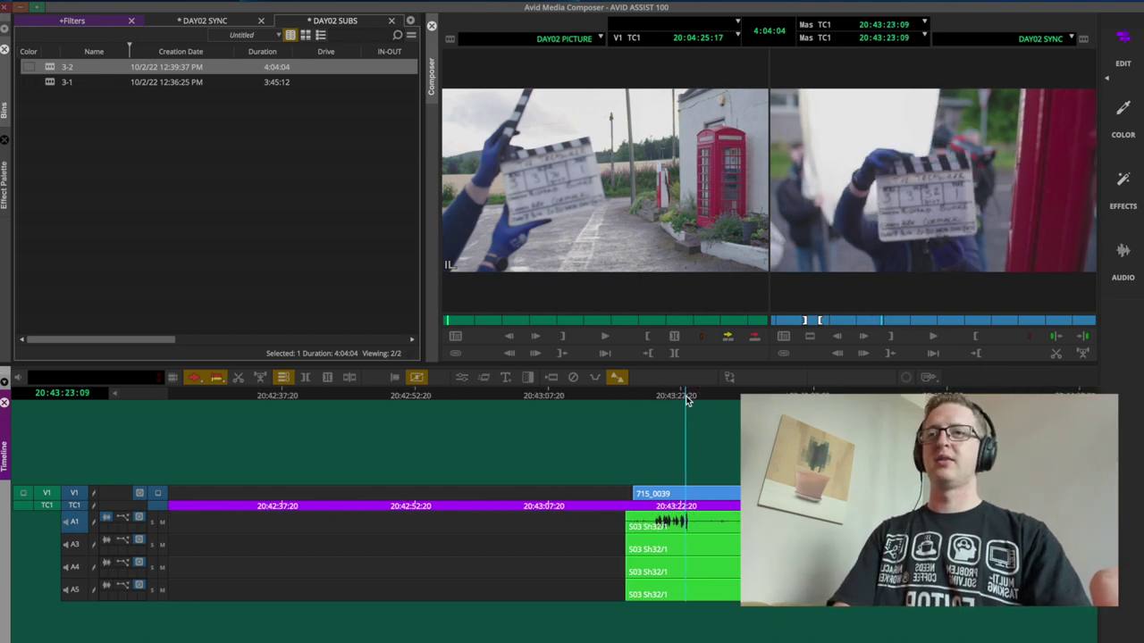
pyautogui.hotkey('ctrl', ']')
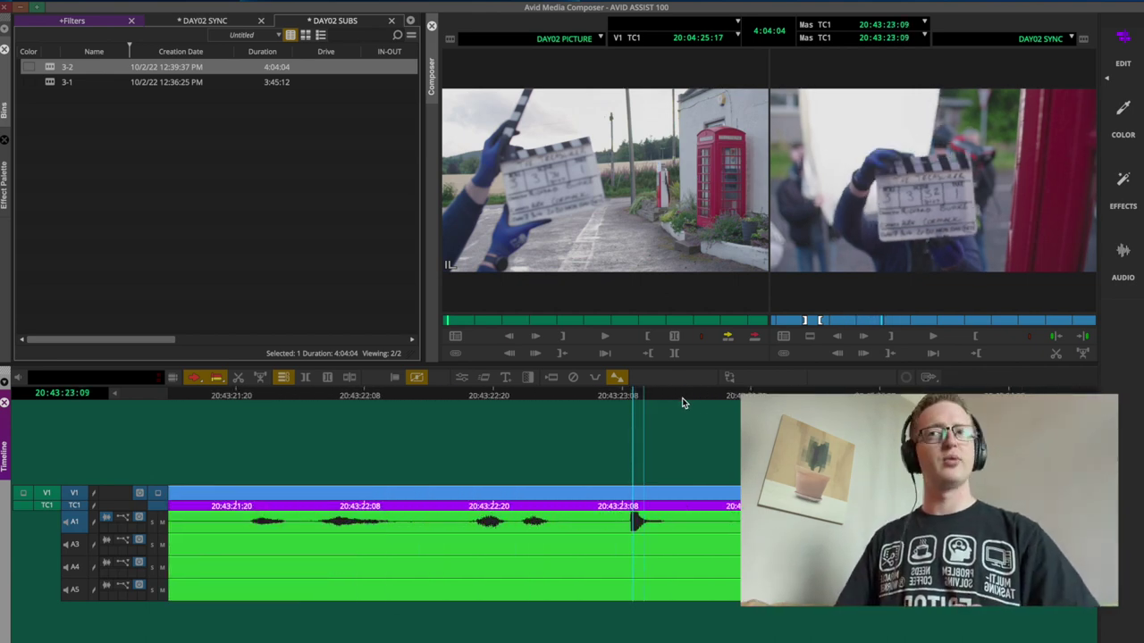
pyautogui.press('Left')
pyautogui.press('Right')
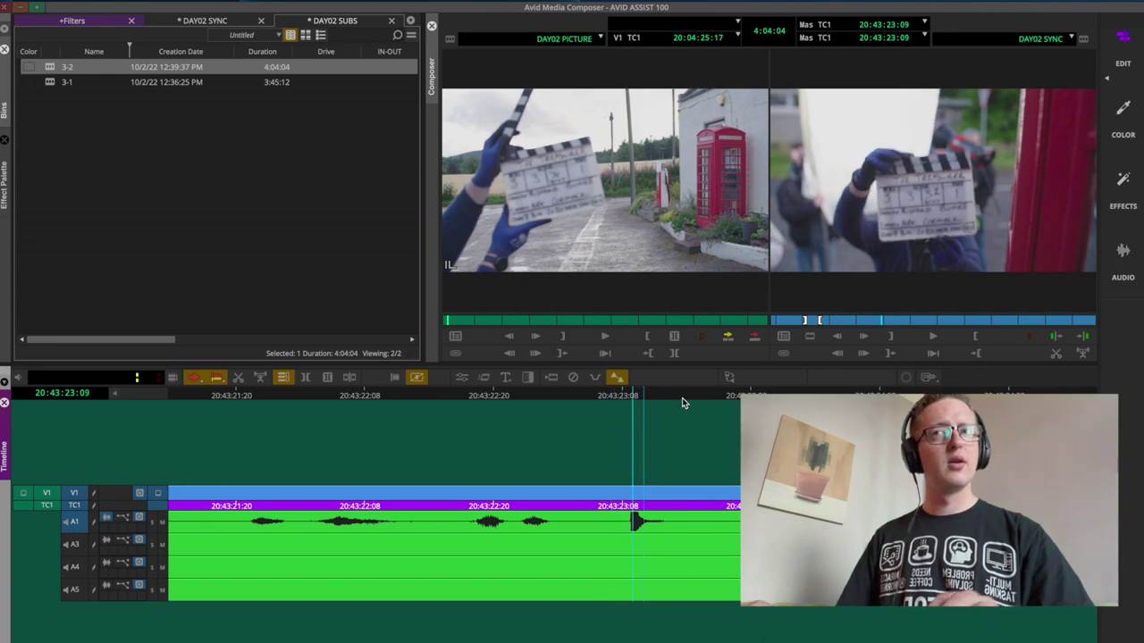
pyautogui.click(630, 520)
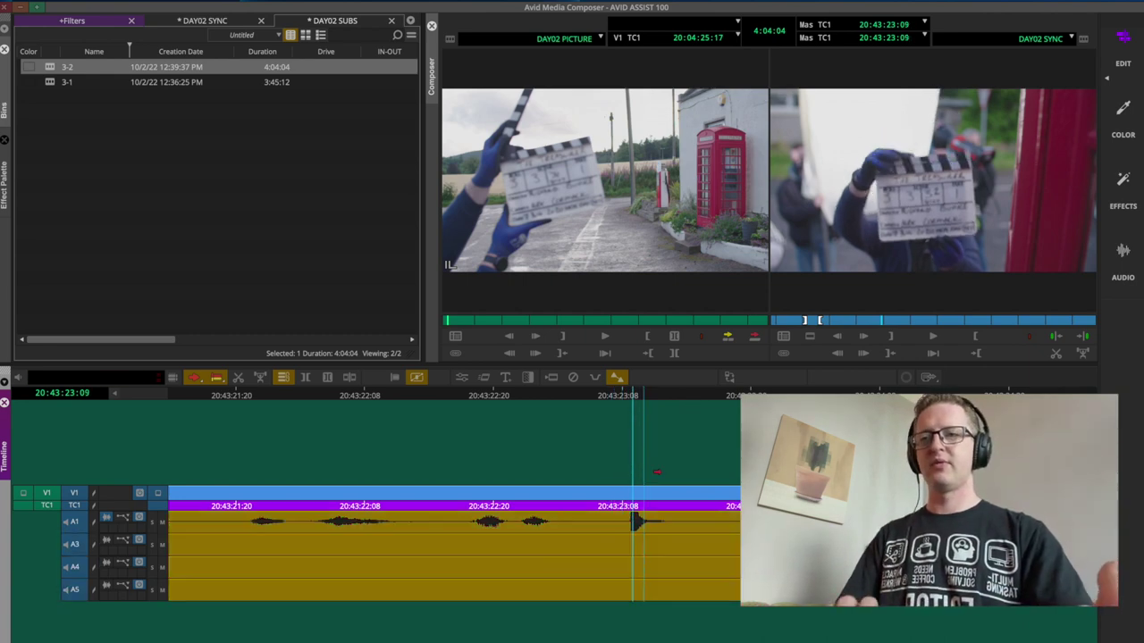
pyautogui.press('.')
pyautogui.click(673, 448)
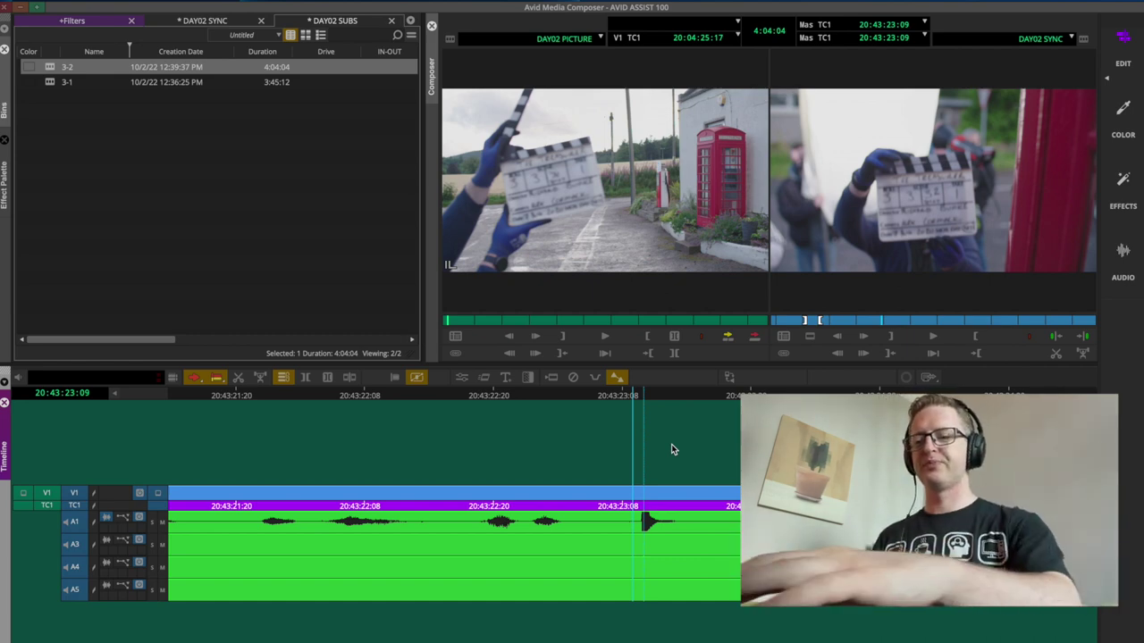
# - Mark the synced 715_0039 take and save it as a subclip named 3A-1 in DAY02 SUBS
pyautogui.press('t')
pyautogui.press('F8')
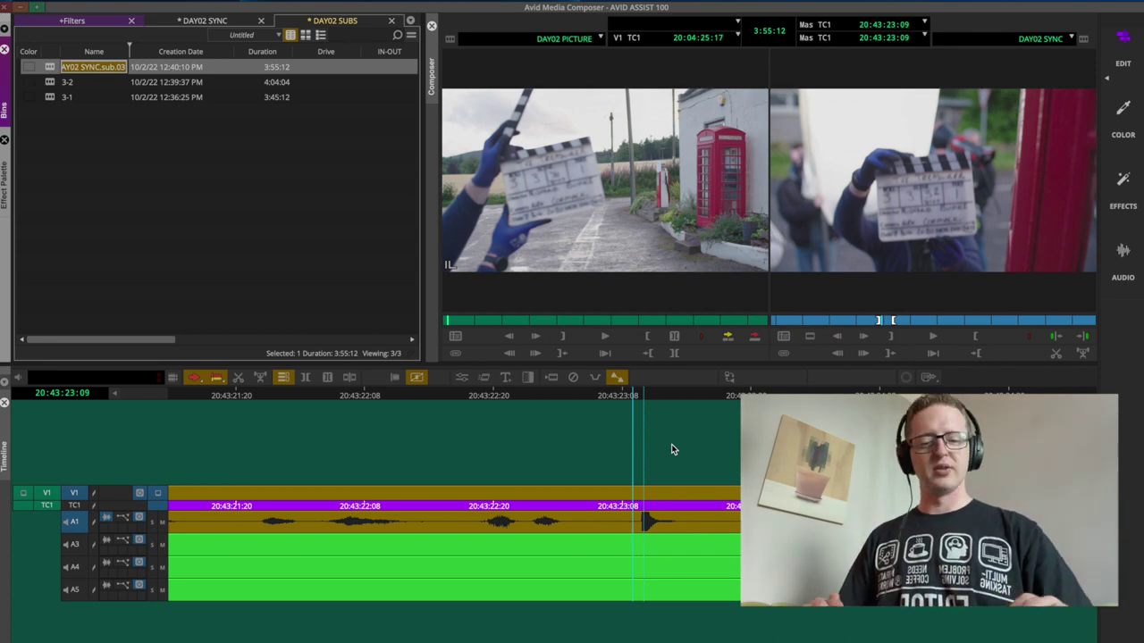
pyautogui.write('3A-1')
pyautogui.press('Return')
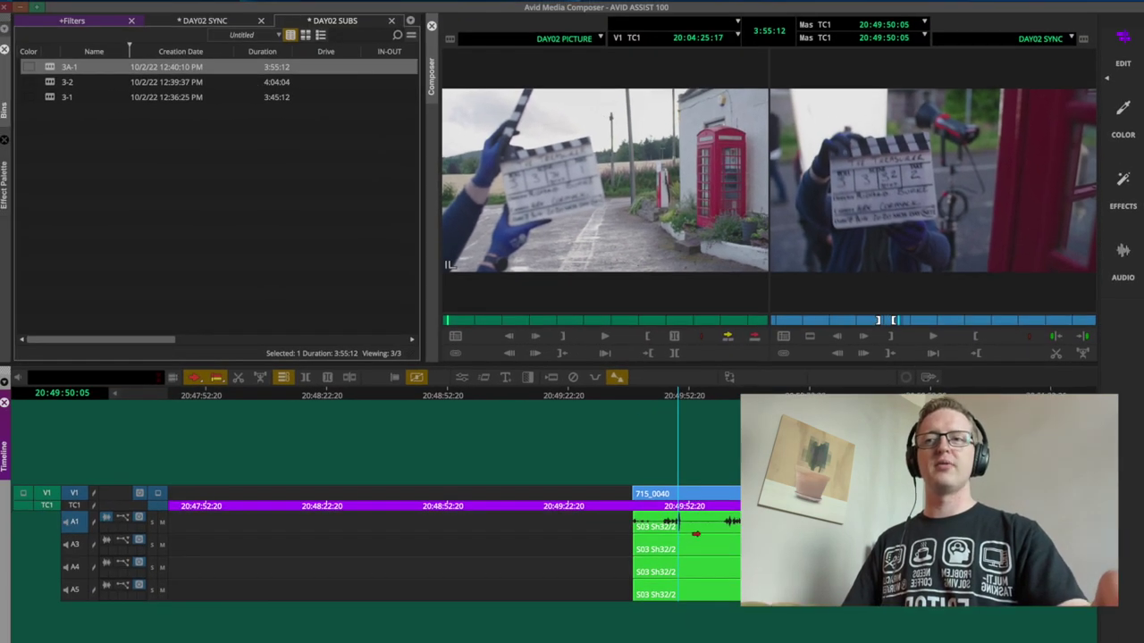
# - Mark the 715_0040 take with its S03 Sh32/2 audio on A1 and save it as a subclip named 3A-2
pyautogui.click(696, 534)
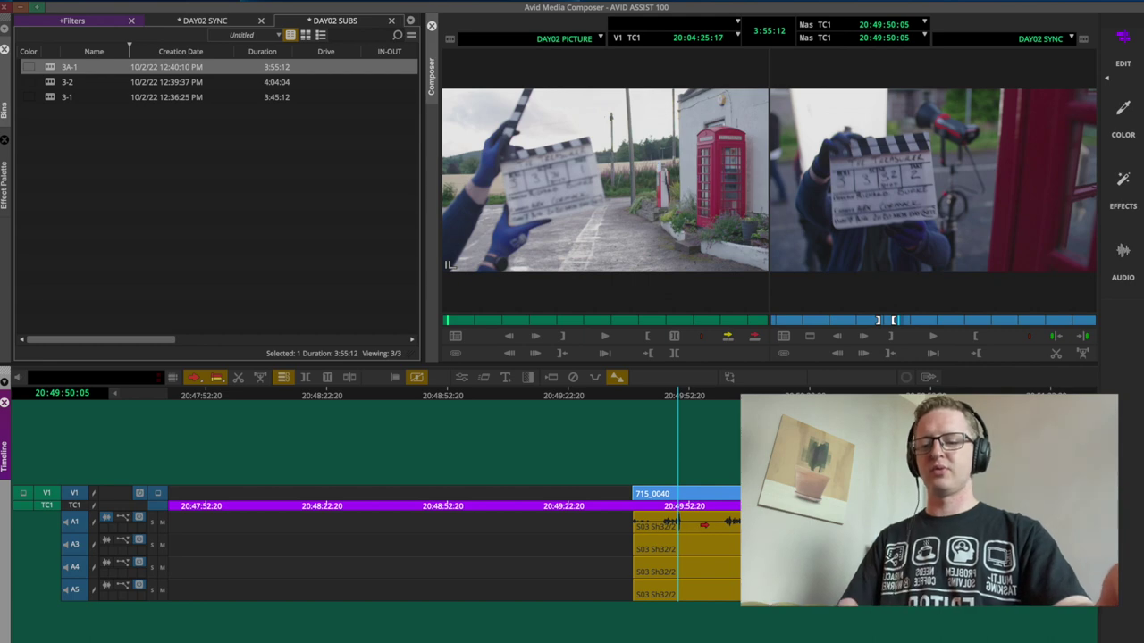
pyautogui.click(718, 437)
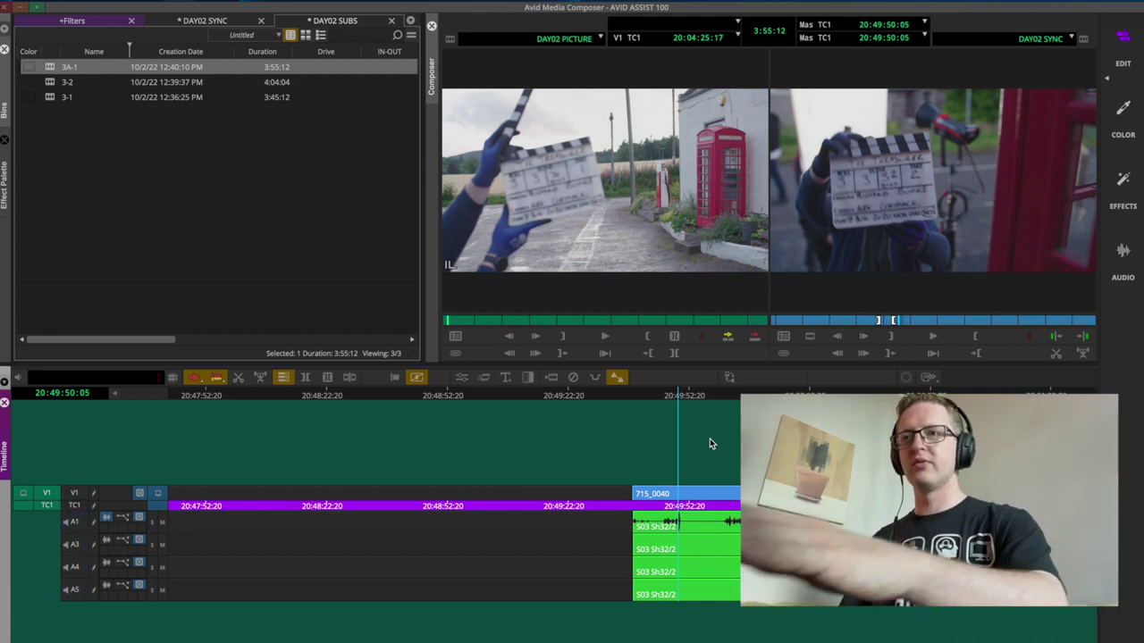
pyautogui.press('t')
pyautogui.press('F5')
pyautogui.write('3A-2')
pyautogui.press('Return')
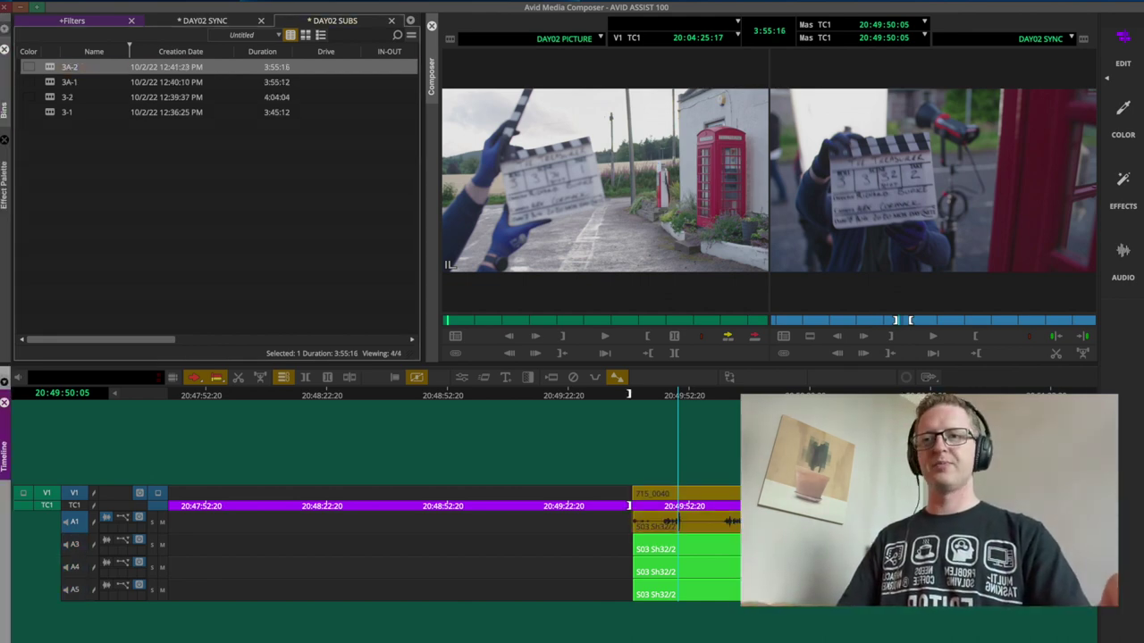
# - Go to the audio-only S03 Sh32/3X clip and enable audio tracks A3 to A5
pyautogui.press('s')
pyautogui.press('s')
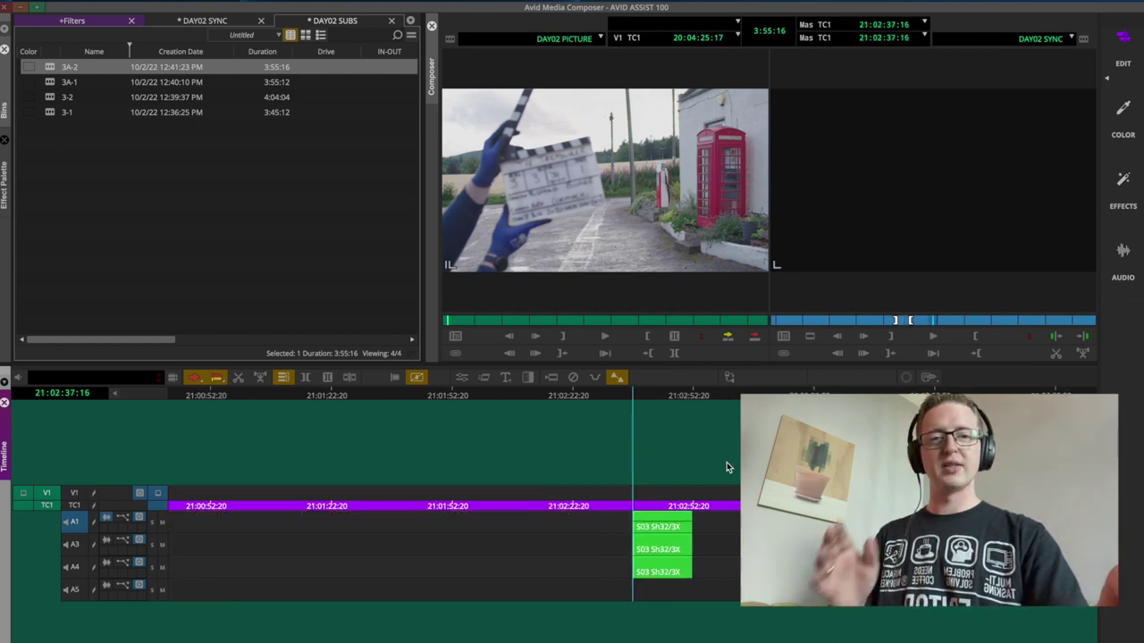
pyautogui.click(76, 546)
pyautogui.moveTo(77, 548); pyautogui.dragTo(76, 589)
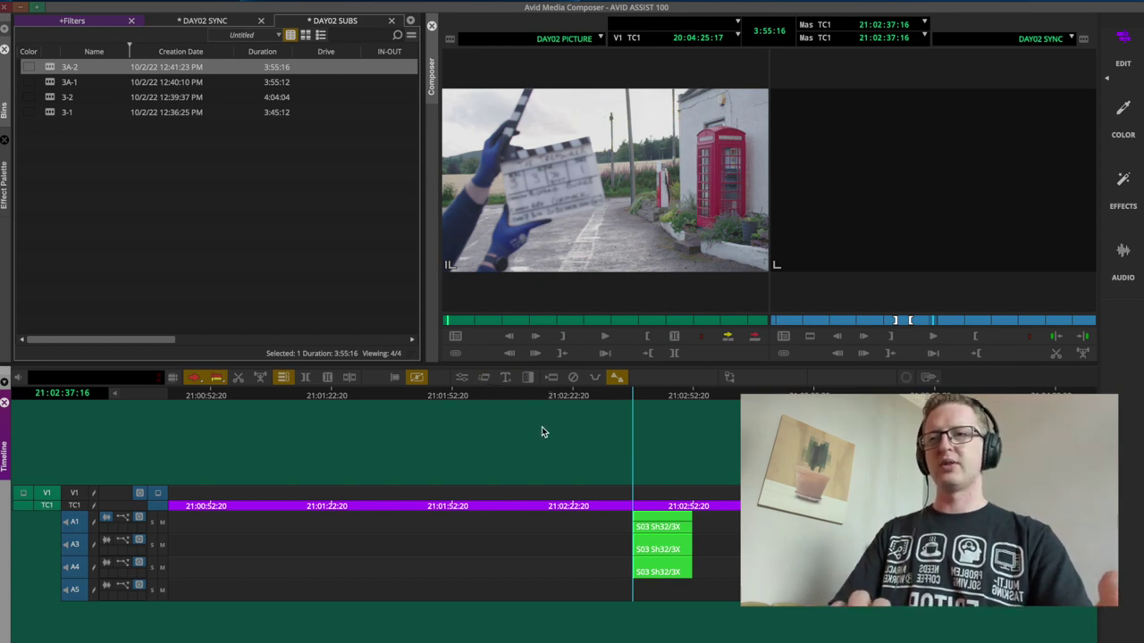
pyautogui.hotkey('shift', 's')
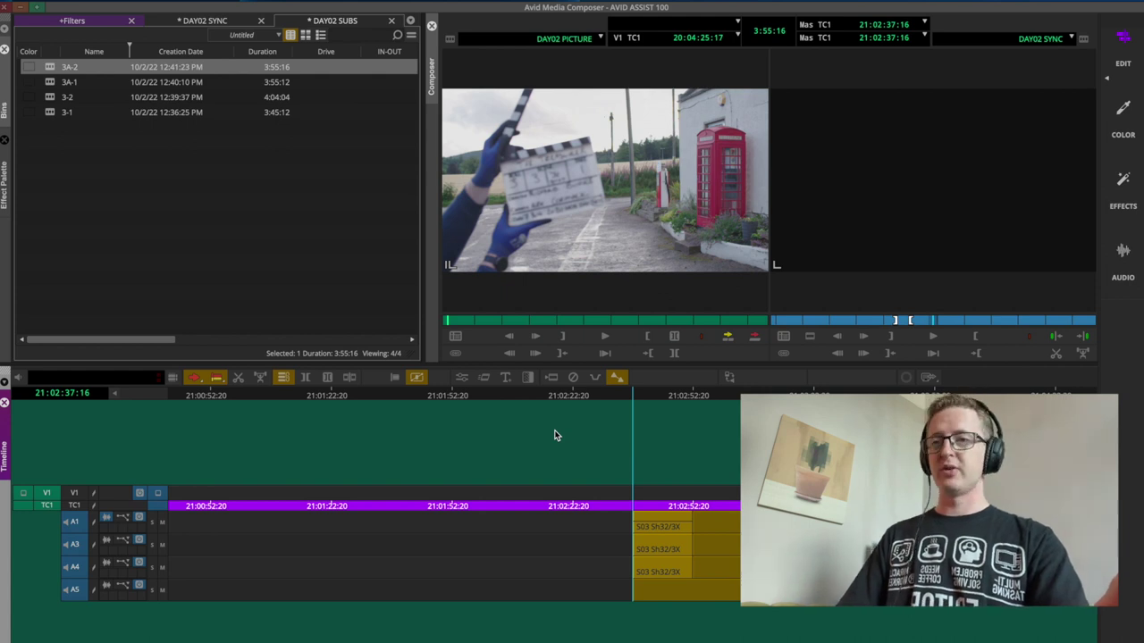
pyautogui.press('super+z')
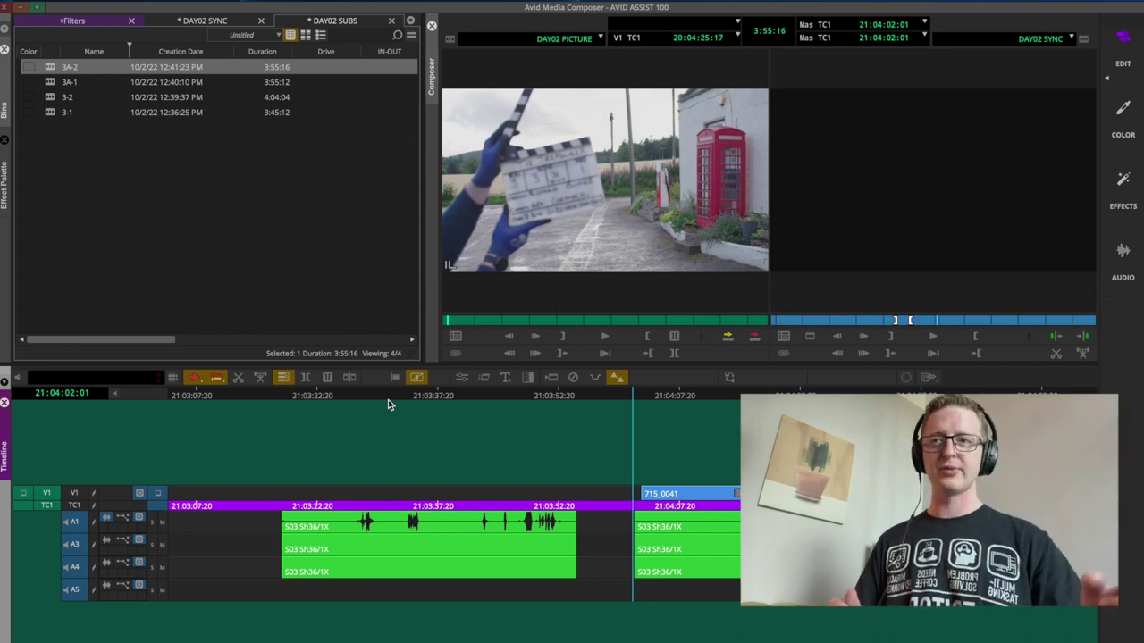
# - Scrub to the clapperboard in 715_0041, mark the clip's picture, and save it as a subclip named NG
pyautogui.click(636, 406)
pyautogui.moveTo(636, 407)
pyautogui.mouseDown()
pyautogui.moveTo(833, 394)
pyautogui.moveTo(664, 420)
pyautogui.moveTo(831, 411)
pyautogui.moveTo(707, 403)
pyautogui.moveTo(644, 420)
pyautogui.mouseUp()
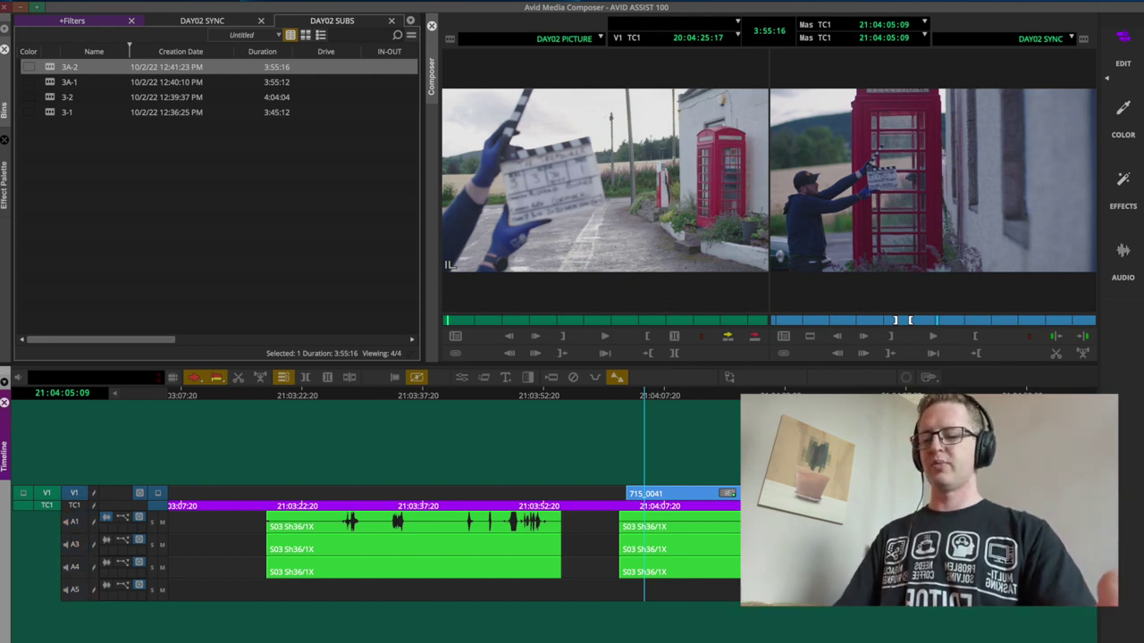
pyautogui.press('t')
pyautogui.press('F8')
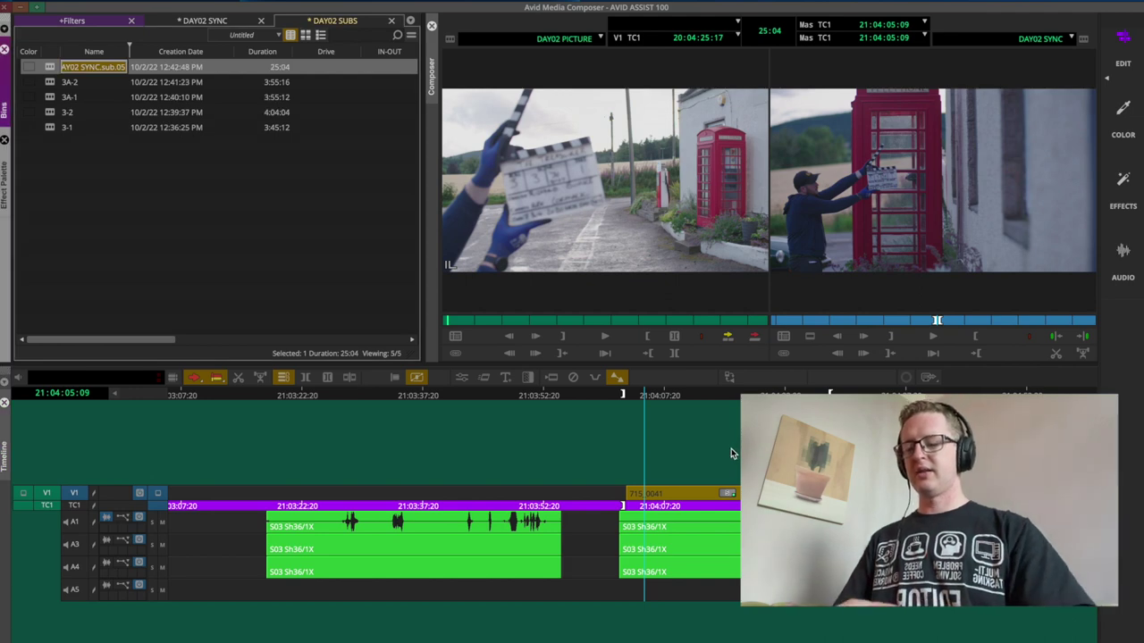
pyautogui.write('NS')
pyautogui.press('Return')
pyautogui.click(708, 443)
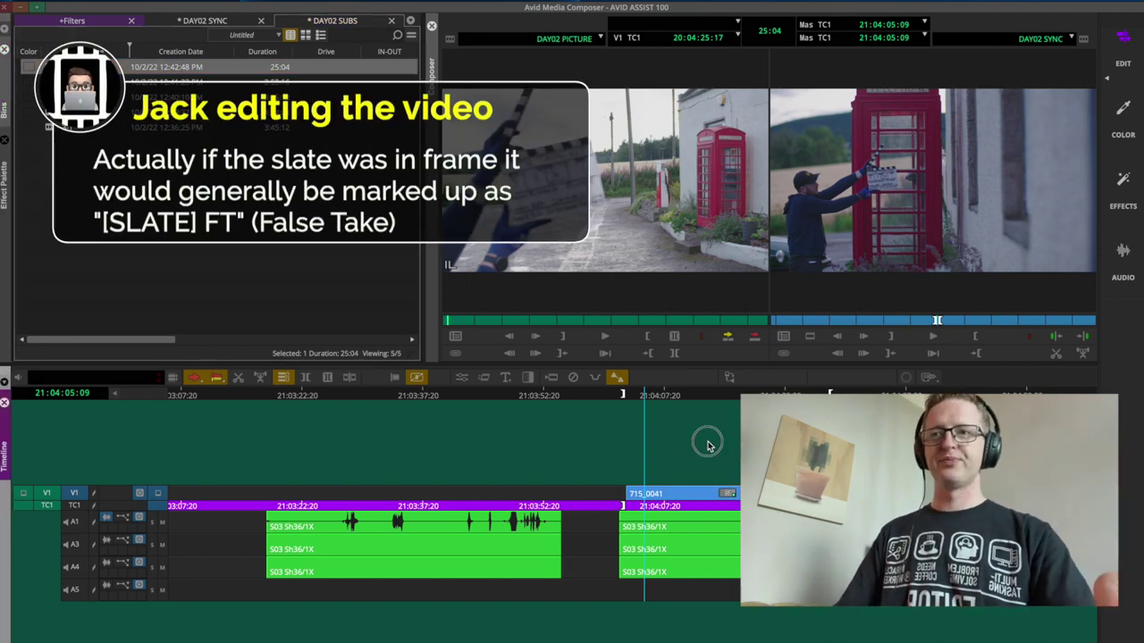
pyautogui.click(733, 493)
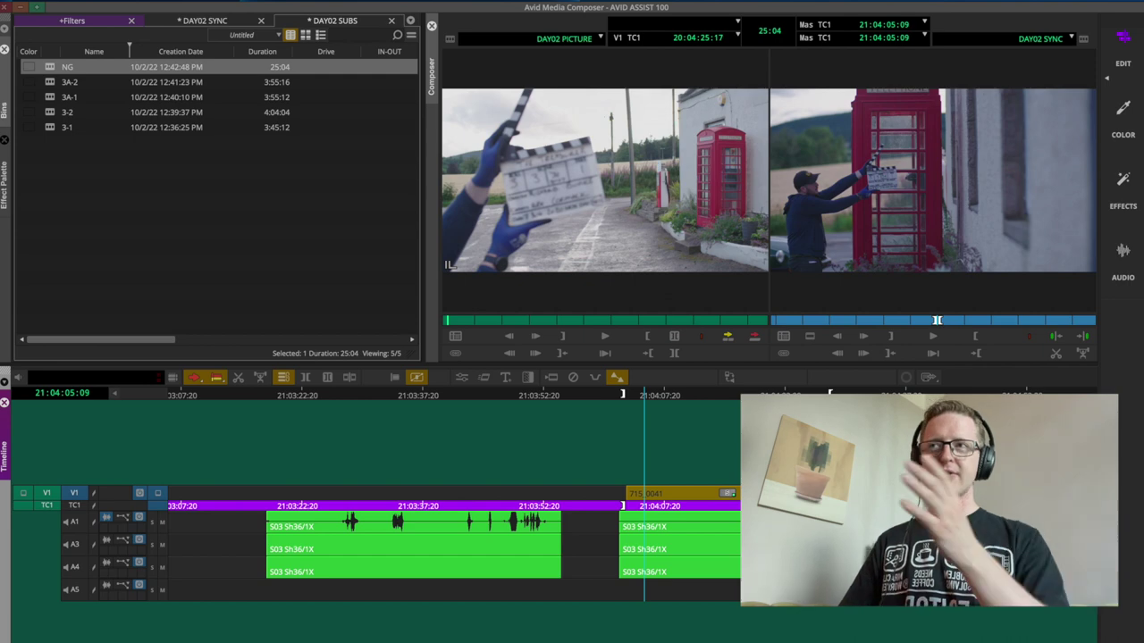
# - Step frame by frame between 21:05:49:02 and 21:05:49:03 to compare the closing clapperboard in 715_0042 with its S03 Sh38/2 audio
pyautogui.press('Left')
pyautogui.press('Left')
pyautogui.press('Left')
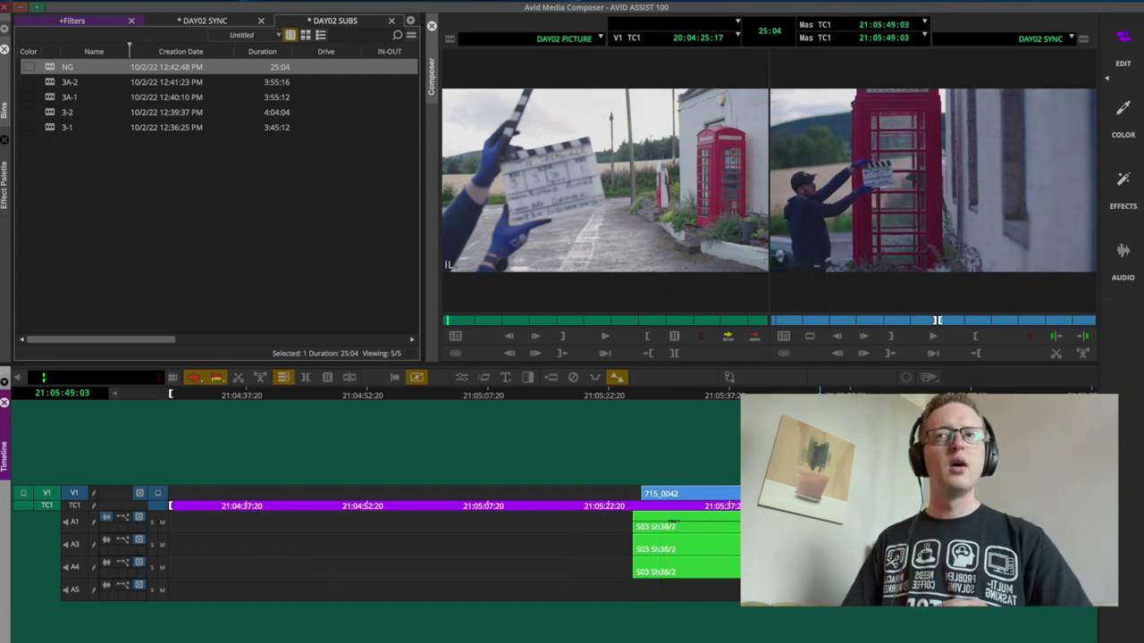
pyautogui.press('Right')
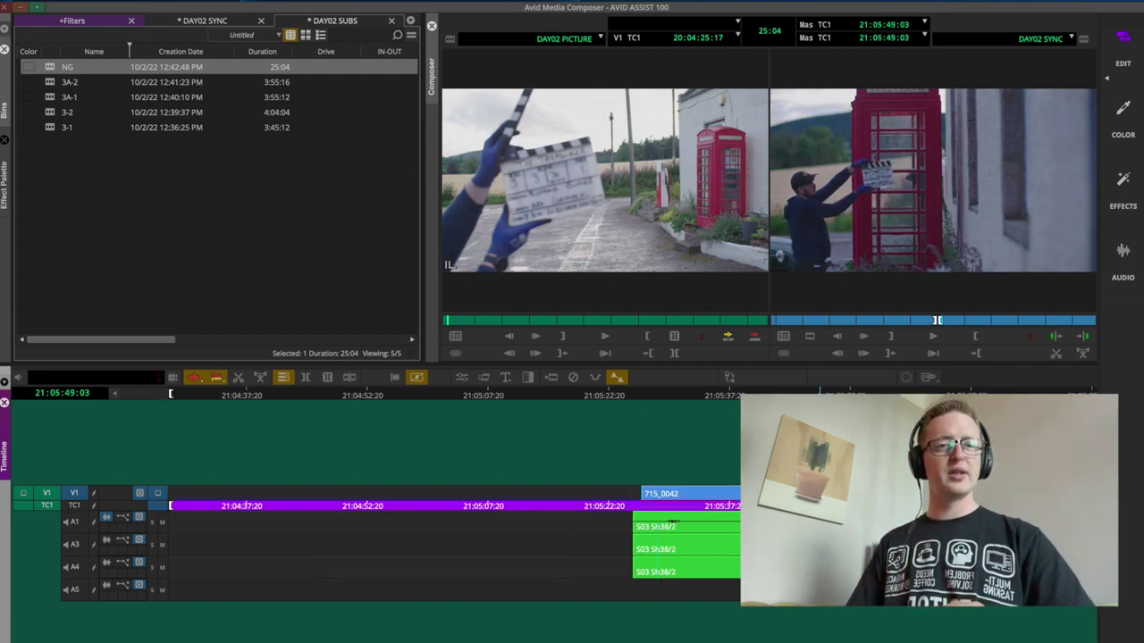
pyautogui.press('Left')
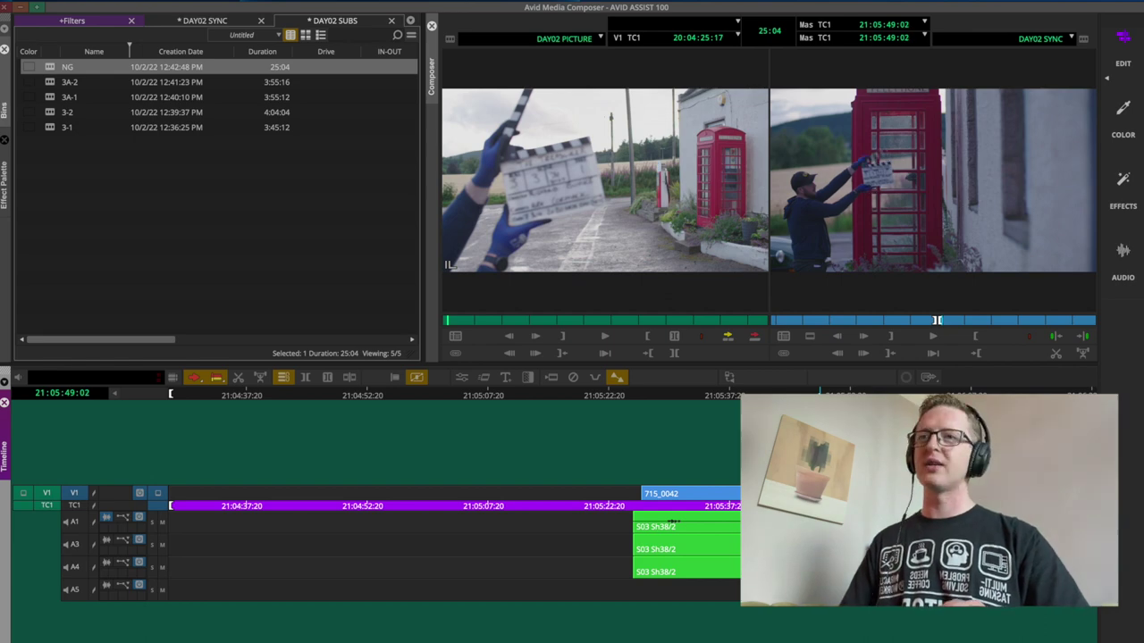
pyautogui.press('Right')
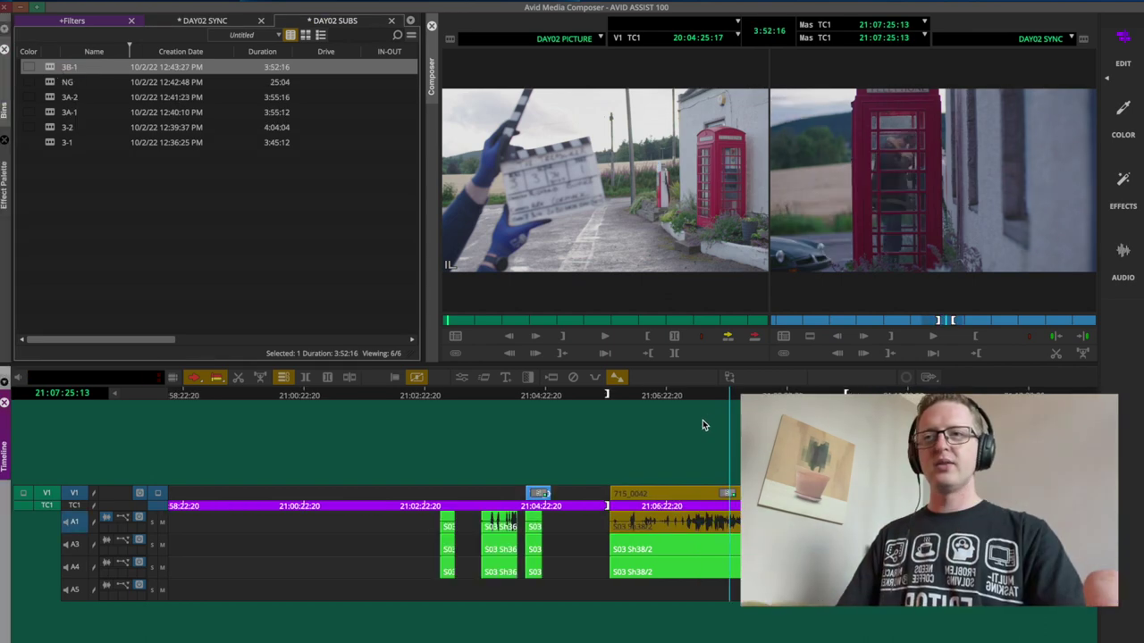
# - Review 715_0042 from its opening clapperboard and play it from around 21:07:19 to check the sync with the dialogue
pyautogui.moveTo(615, 397); pyautogui.dragTo(621, 398)
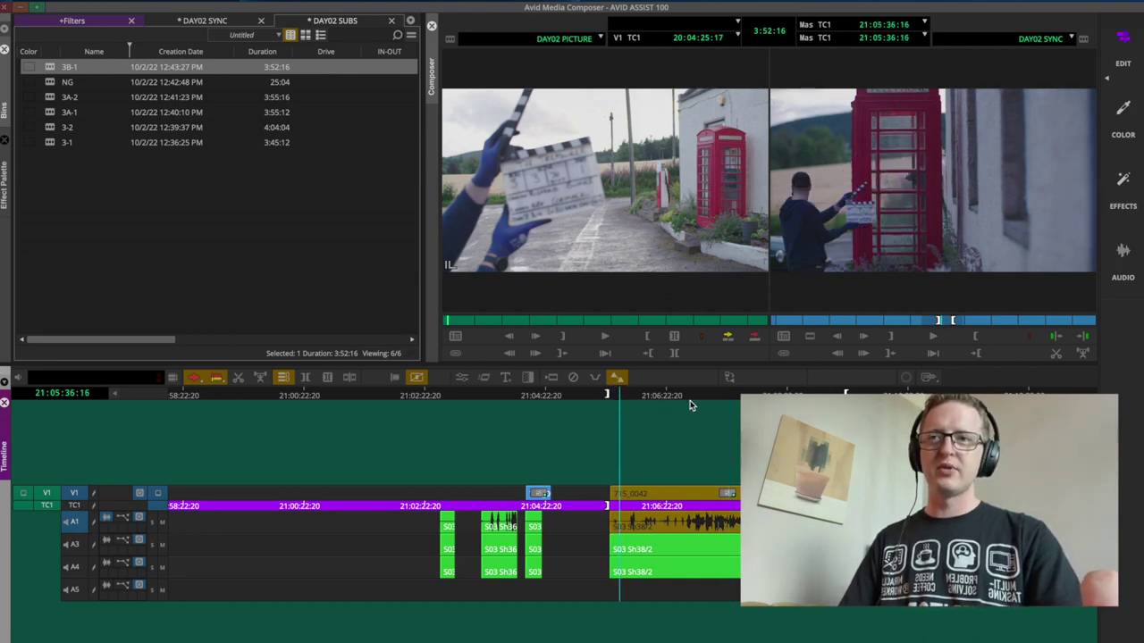
pyautogui.click(722, 402)
pyautogui.press('space')
pyautogui.press('space')
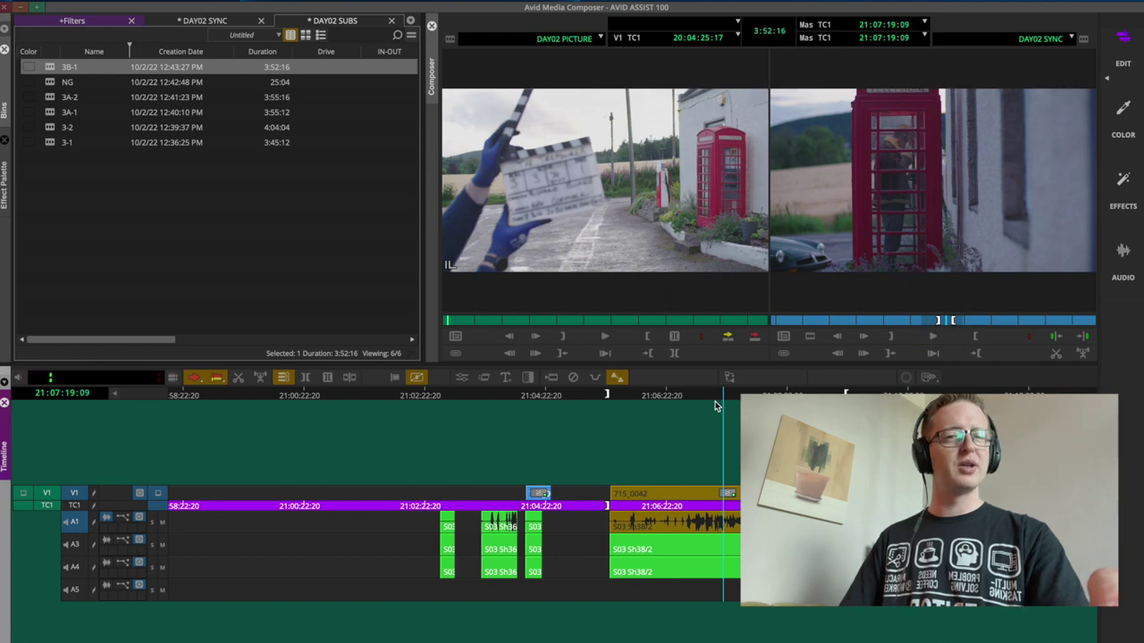
pyautogui.press('space')
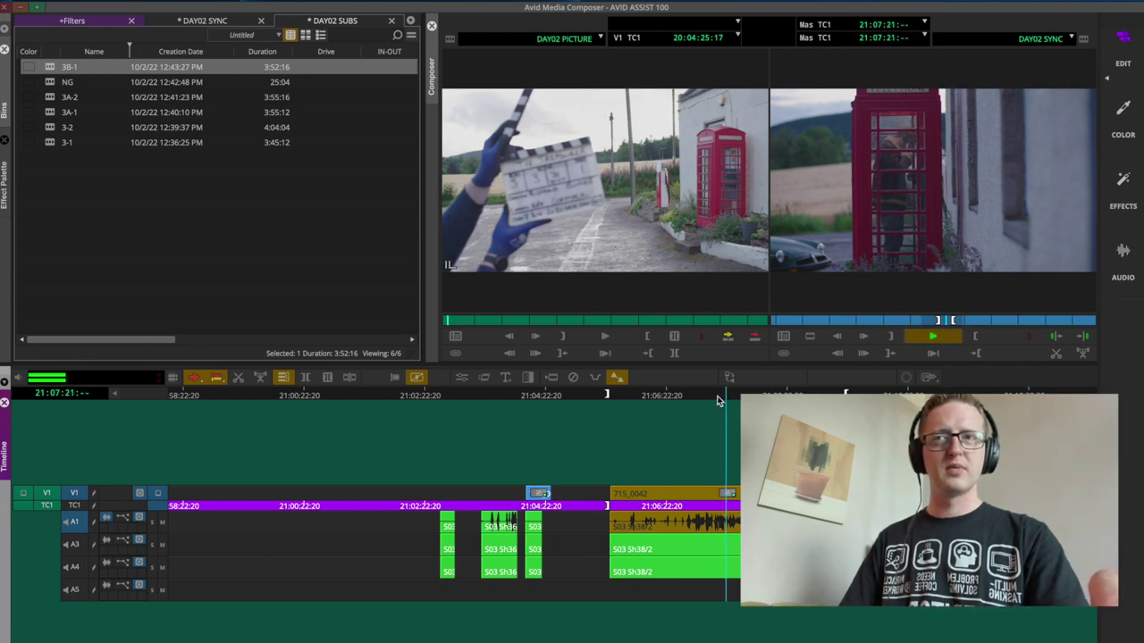
pyautogui.press('space')
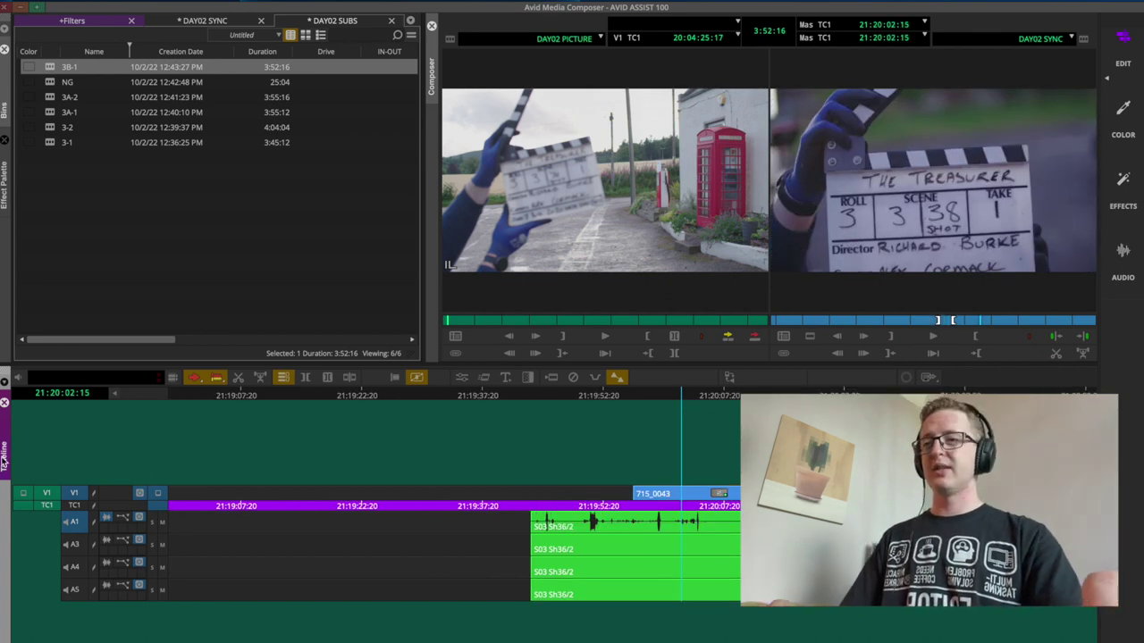
# - Mark the picture of the 715_0043 clip and save it as a subclip named NG in DAY02 SUBS
pyautogui.press('t')
pyautogui.press('F9')
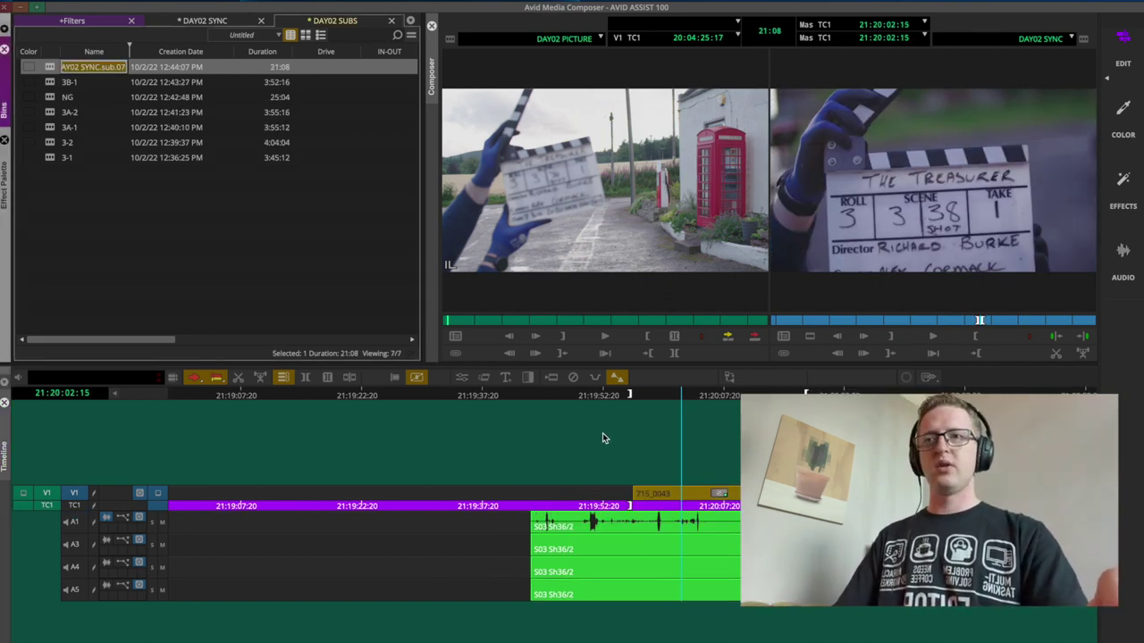
pyautogui.write('NG')
pyautogui.press('Return')
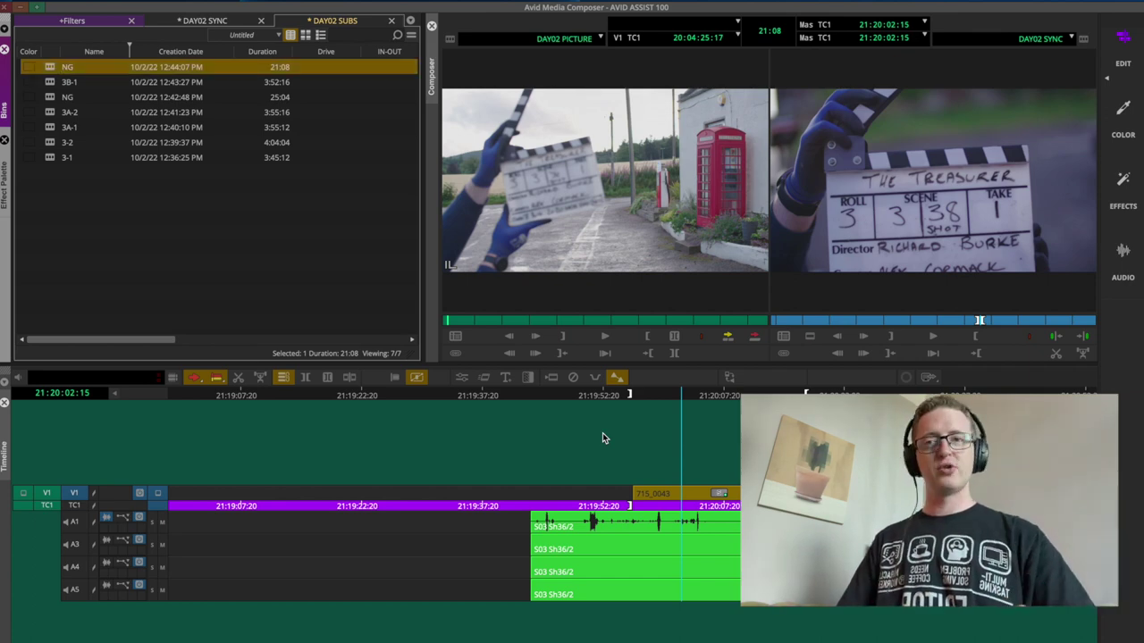
# - Move on to the 715_0044 clip in DAY02 SYNC and cue its opening clapperboard around 21:23:33:18
pyautogui.click(683, 430)
pyautogui.click(687, 431)
pyautogui.press('s')
pyautogui.press('s')
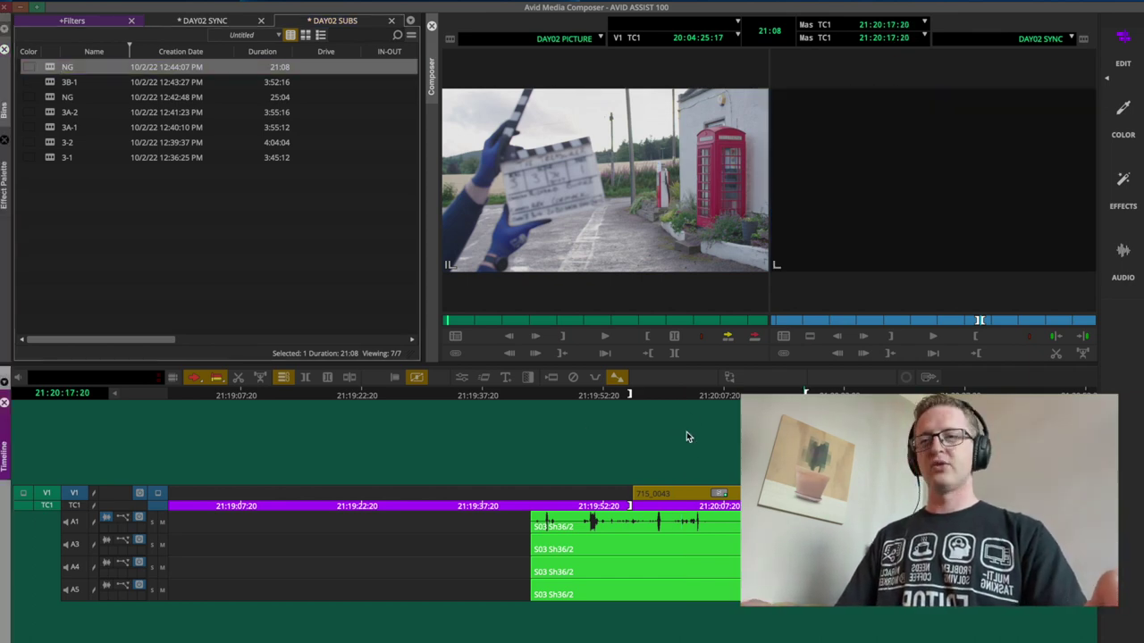
pyautogui.press('s')
pyautogui.click(720, 398)
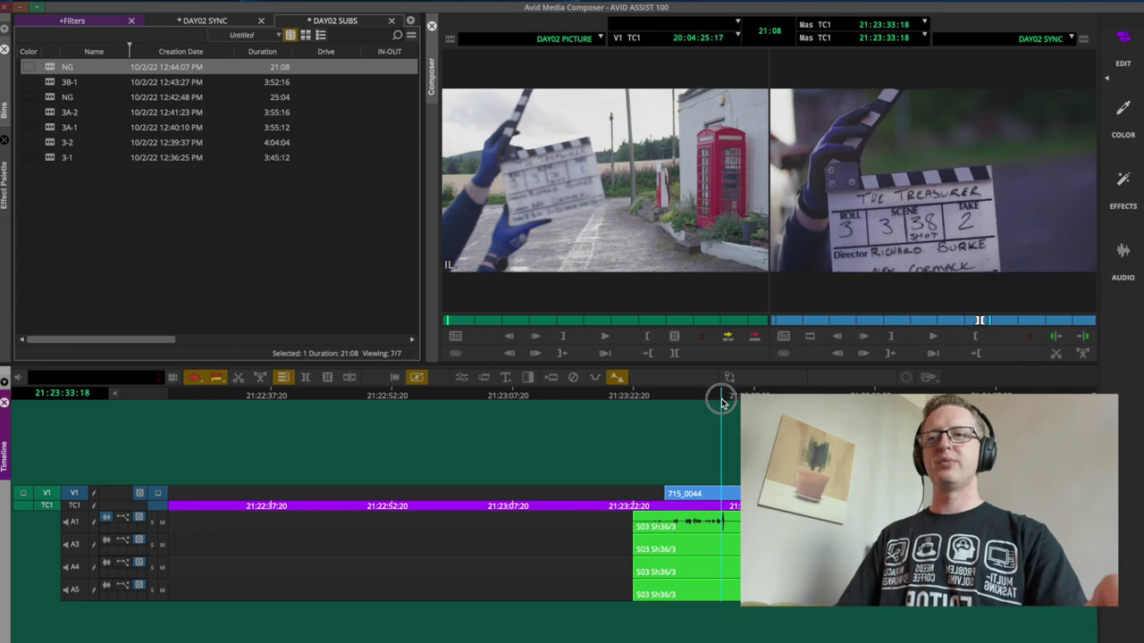
# - Step frame by frame between 21:23:33:21 and 21:23:33:22 to compare the closing clapperboard in 715_0044 with its S03 Sh36/3 audio
pyautogui.press('Right')
pyautogui.press('Right')
pyautogui.press('space')
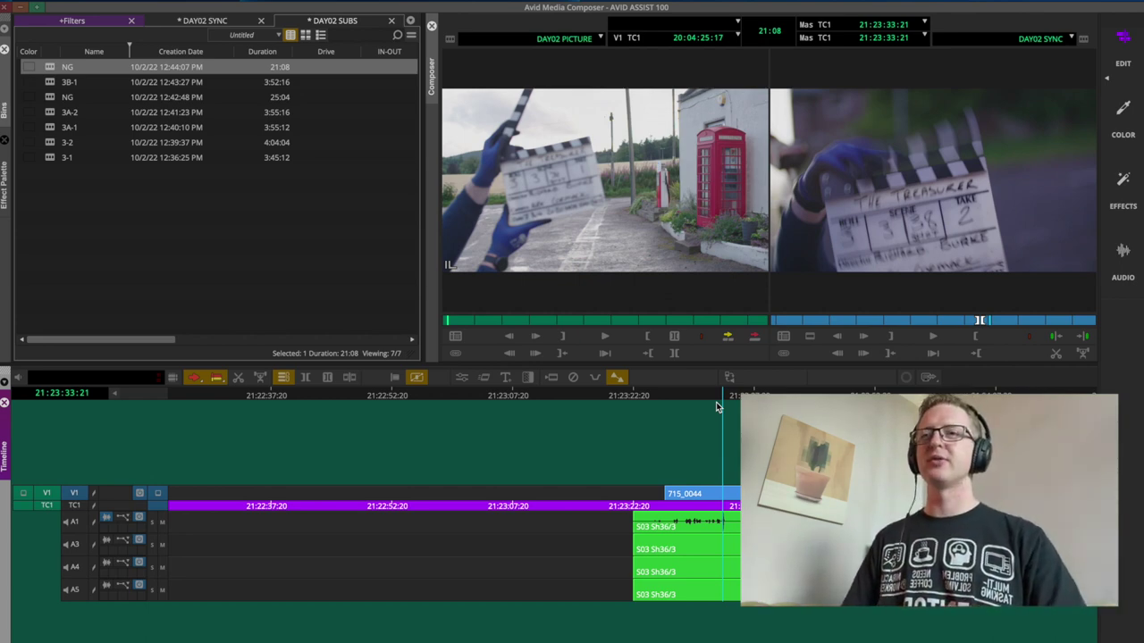
pyautogui.press('Left')
pyautogui.press('Right')
pyautogui.press('Right')
pyautogui.press('Left')
pyautogui.press('Right')
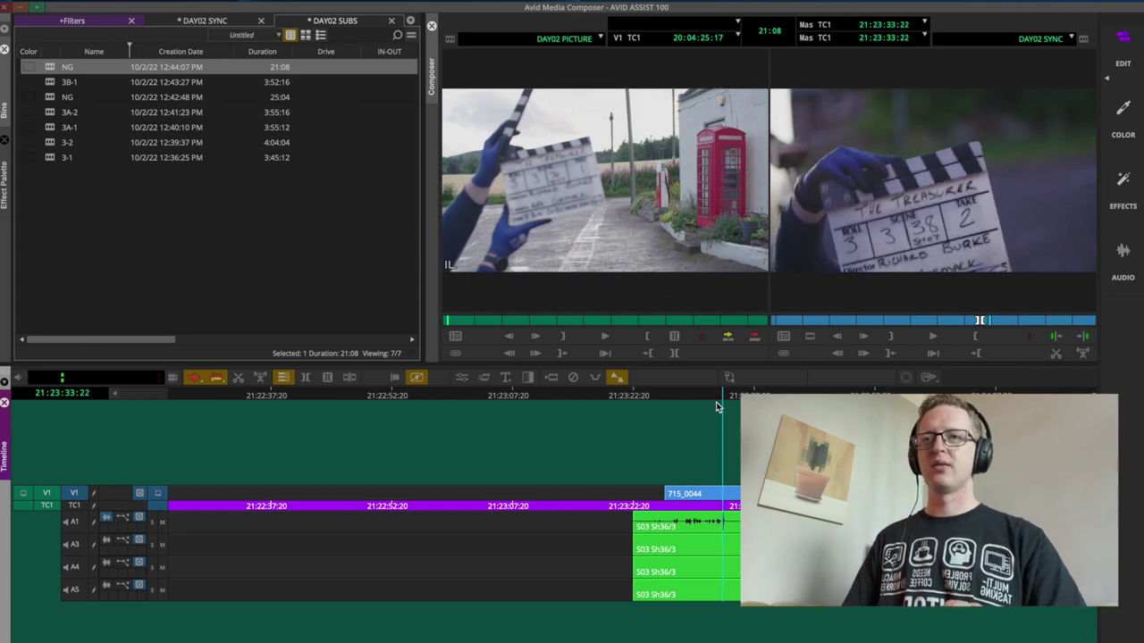
# - Mark the synced 715_0044 take and save it as a subclip named 3C-1 in DAY02 SUBS
pyautogui.press('h')
pyautogui.press('t')
pyautogui.hotkey('shift', 's')
pyautogui.write('3B')
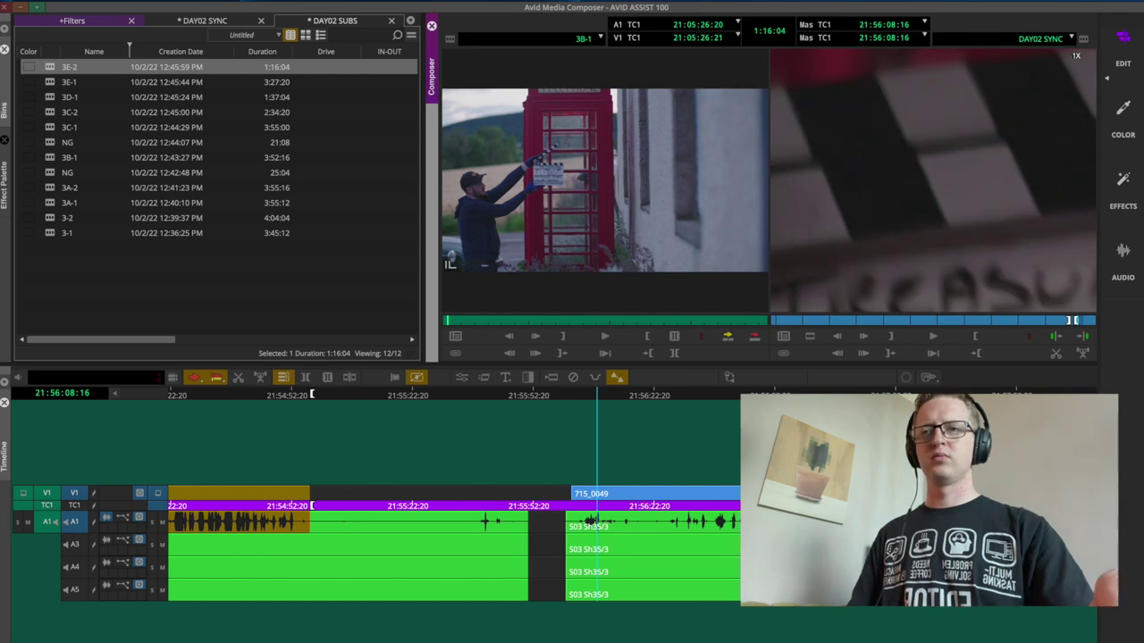
# - Step frame by frame around 21:56:08:16 to check the clapperboard in 715_0049 against its S03 Sh35/3 audio
pyautogui.click(652, 545)
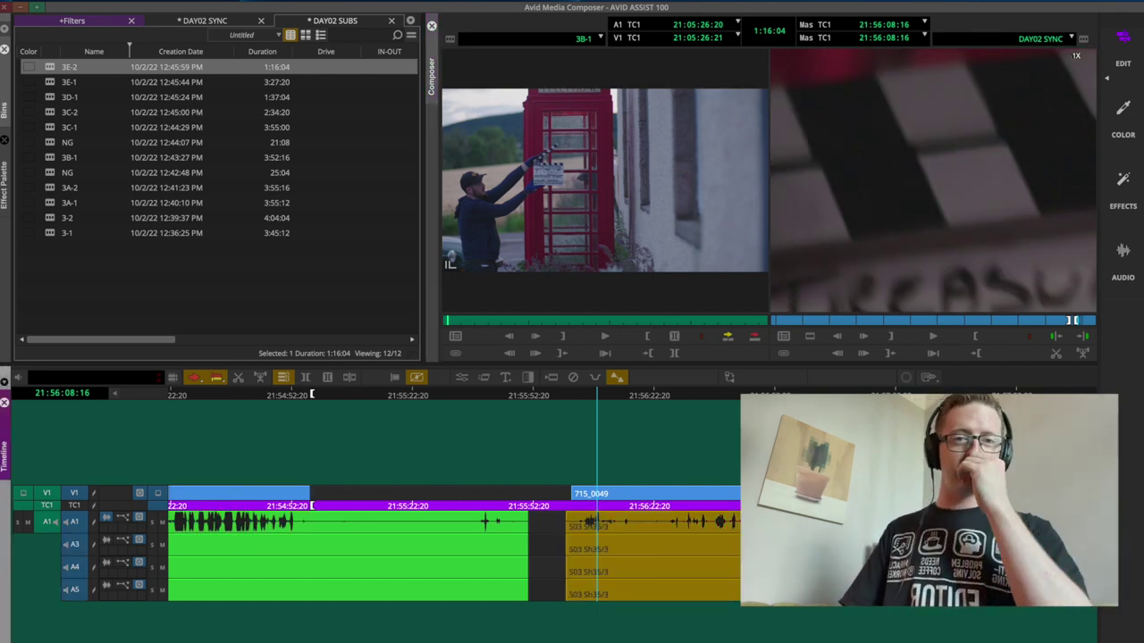
pyautogui.press('super+z')
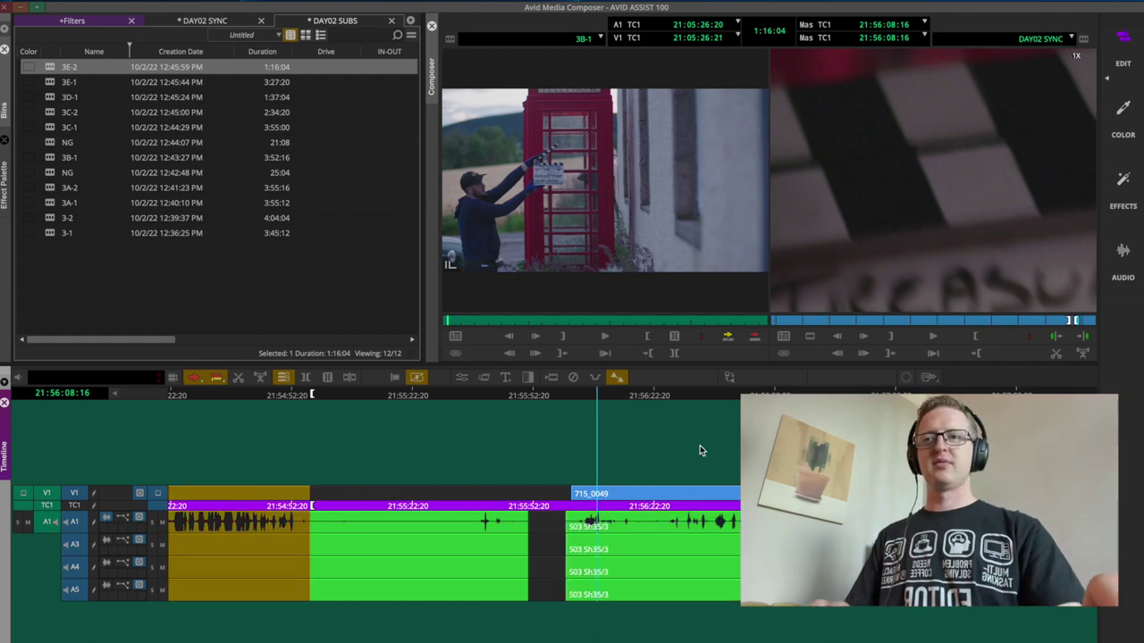
pyautogui.press('Left')
pyautogui.press('Left')
pyautogui.press('Right')
pyautogui.press('Right')
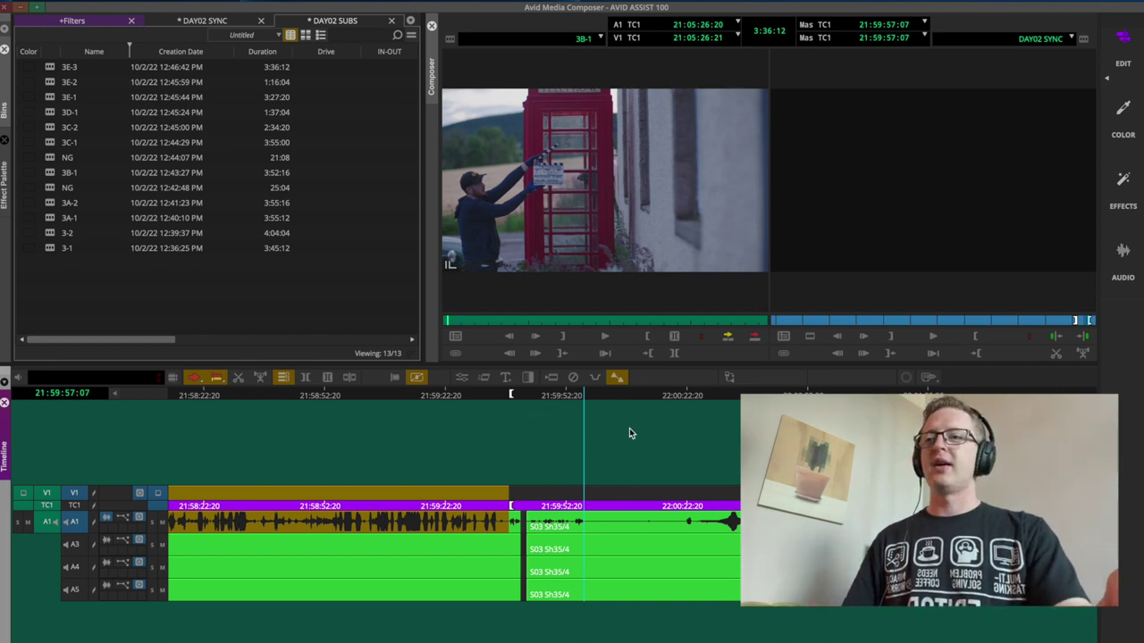
# - Mark the S03 Sh35/4 wild sound with only the A1 track enabled and save it as a subclip named WILD - SC03 ATMOS
pyautogui.click(82, 494)
pyautogui.click(711, 454)
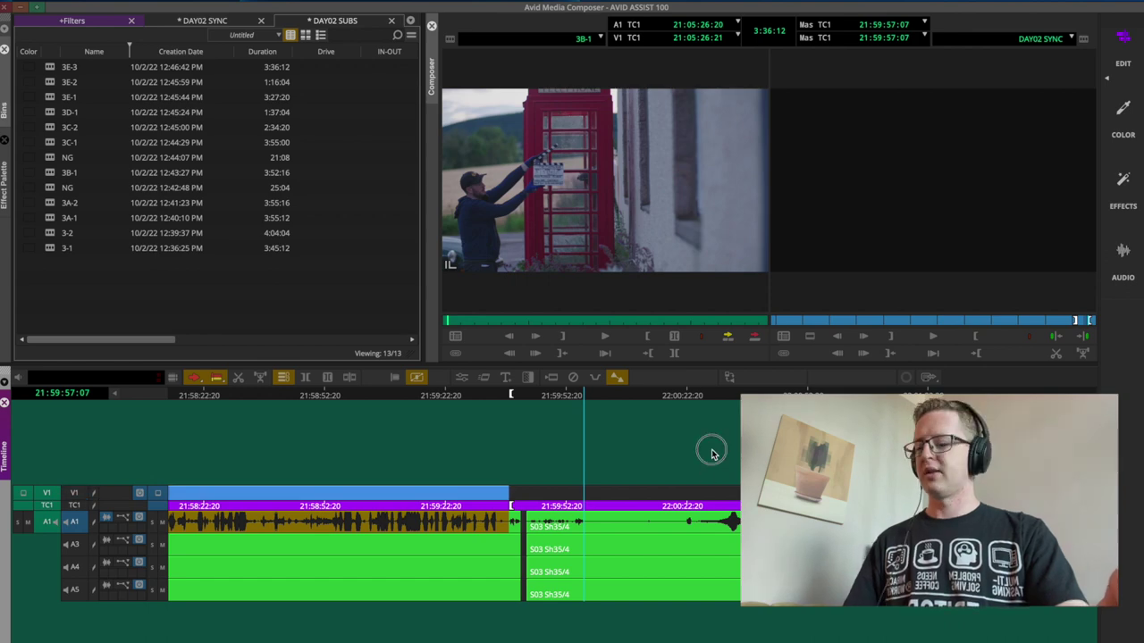
pyautogui.press('t')
pyautogui.press('F5')
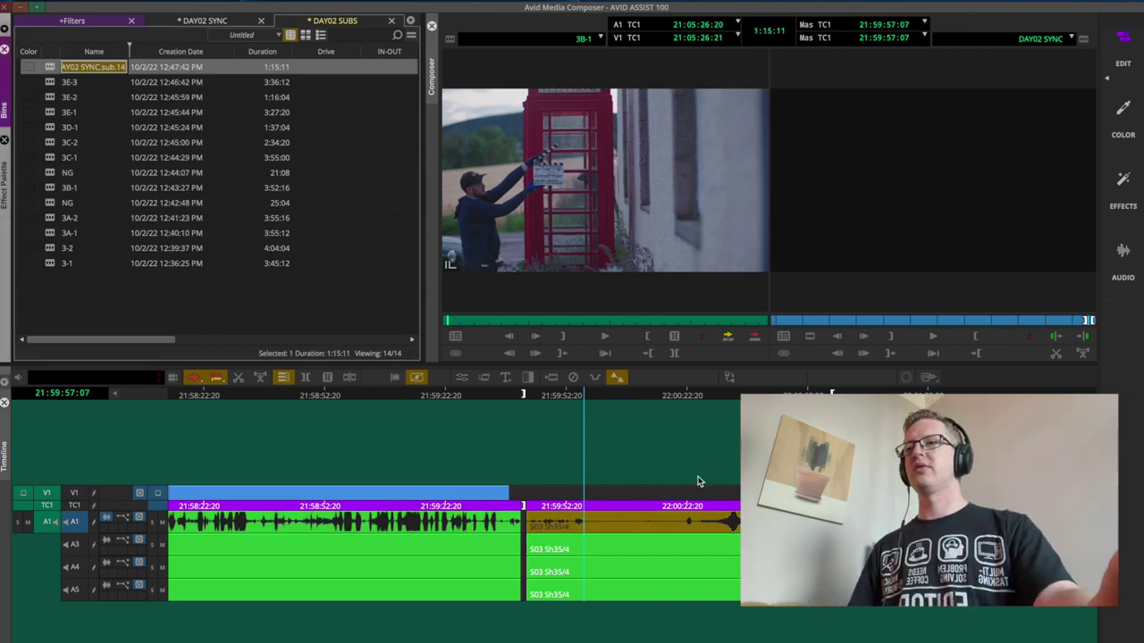
pyautogui.write('WILD - S')
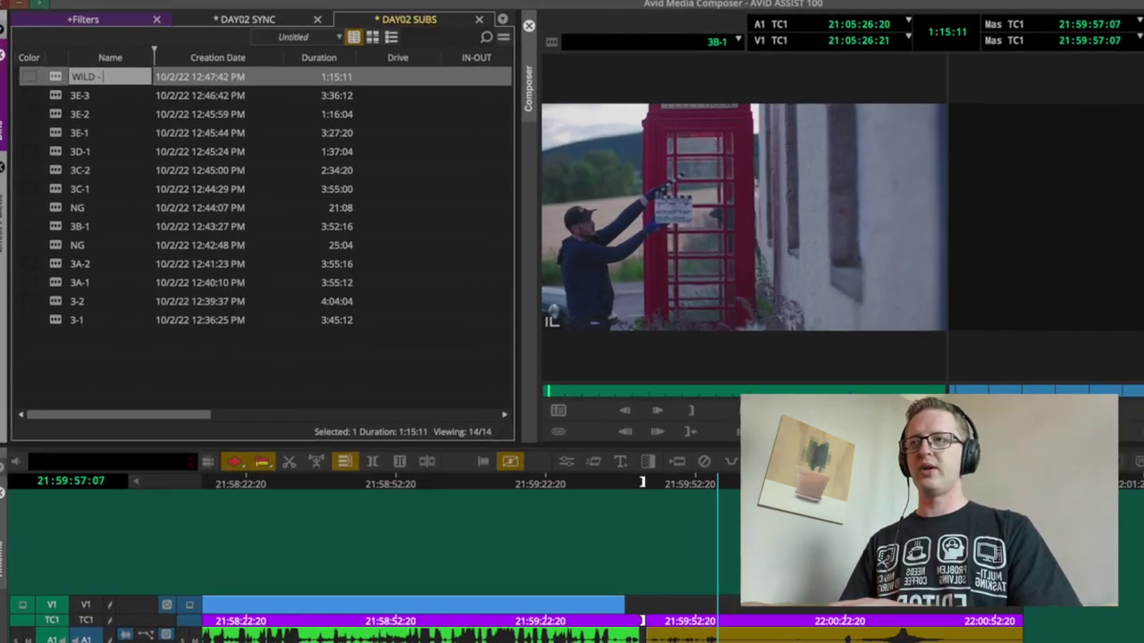
pyautogui.write('C03 ')
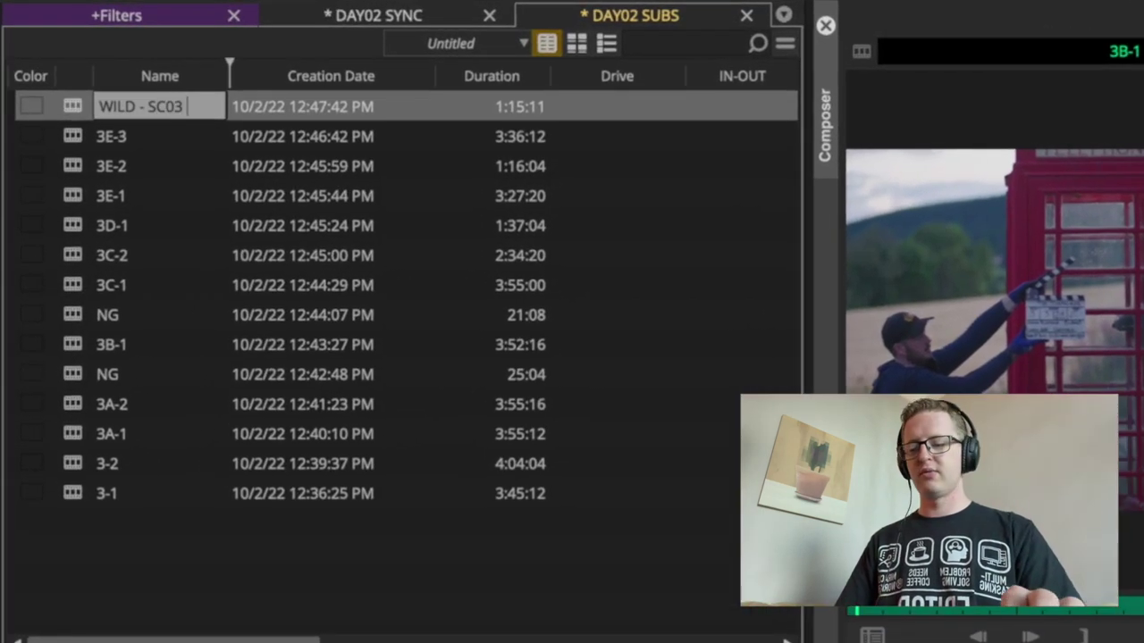
pyautogui.write('ATMOS')
pyautogui.press('Return')
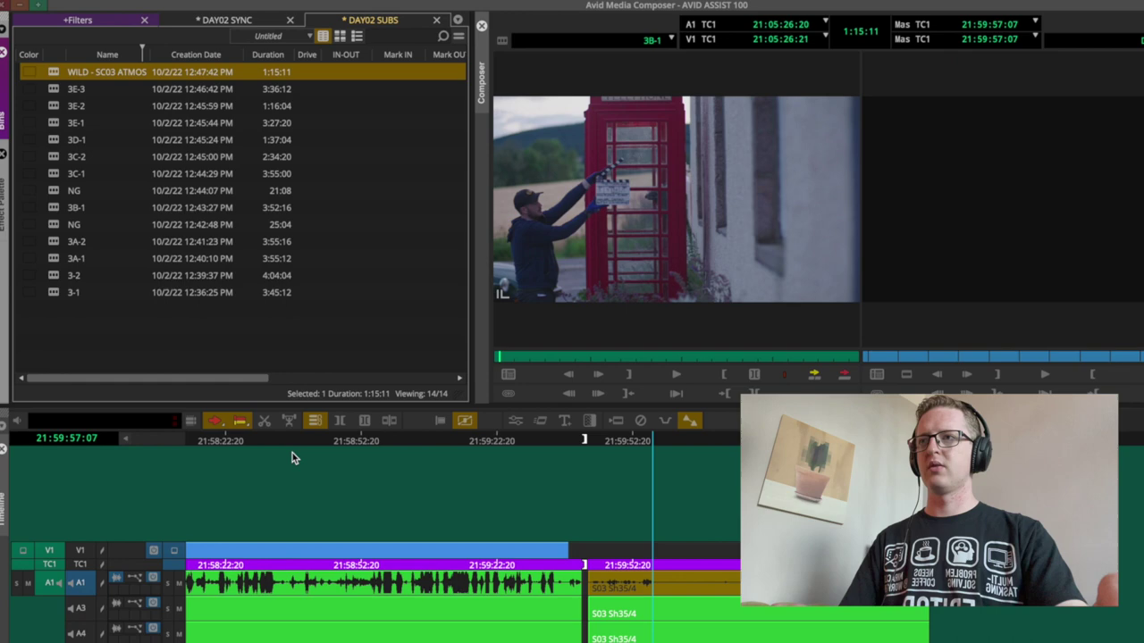
# - Show the AE NOTES column beside the names in DAY02 SUBS and look over the listed takes
pyautogui.click(455, 545)
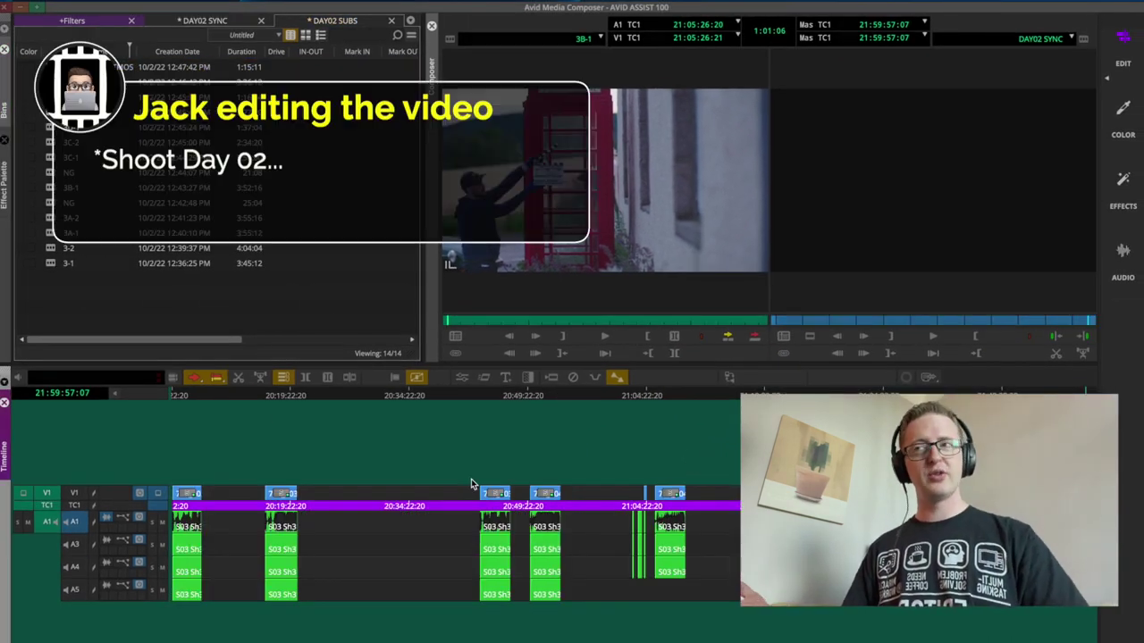
pyautogui.click(100, 52)
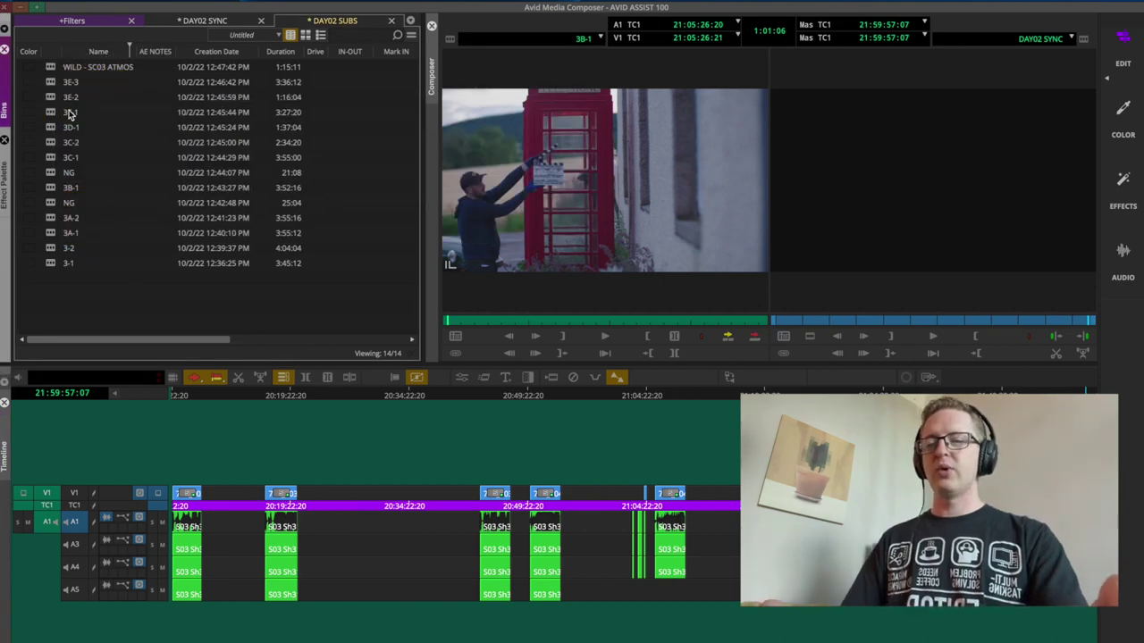
pyautogui.click(59, 129)
pyautogui.click(54, 158)
pyautogui.click(52, 187)
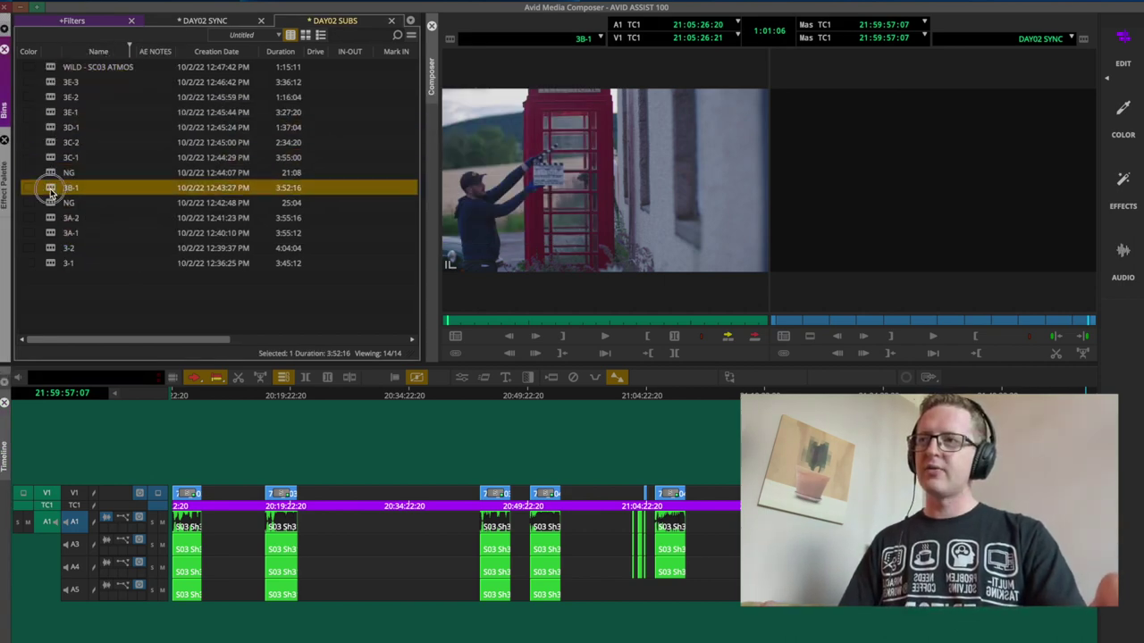
pyautogui.click(51, 217)
pyautogui.click(52, 233)
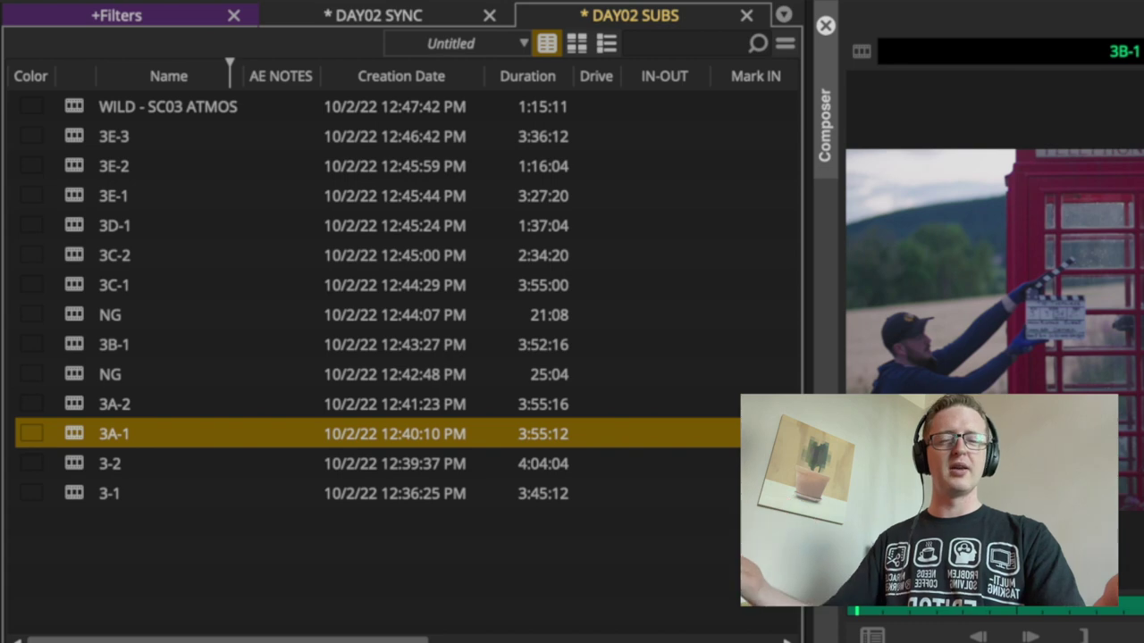
pyautogui.click(253, 554)
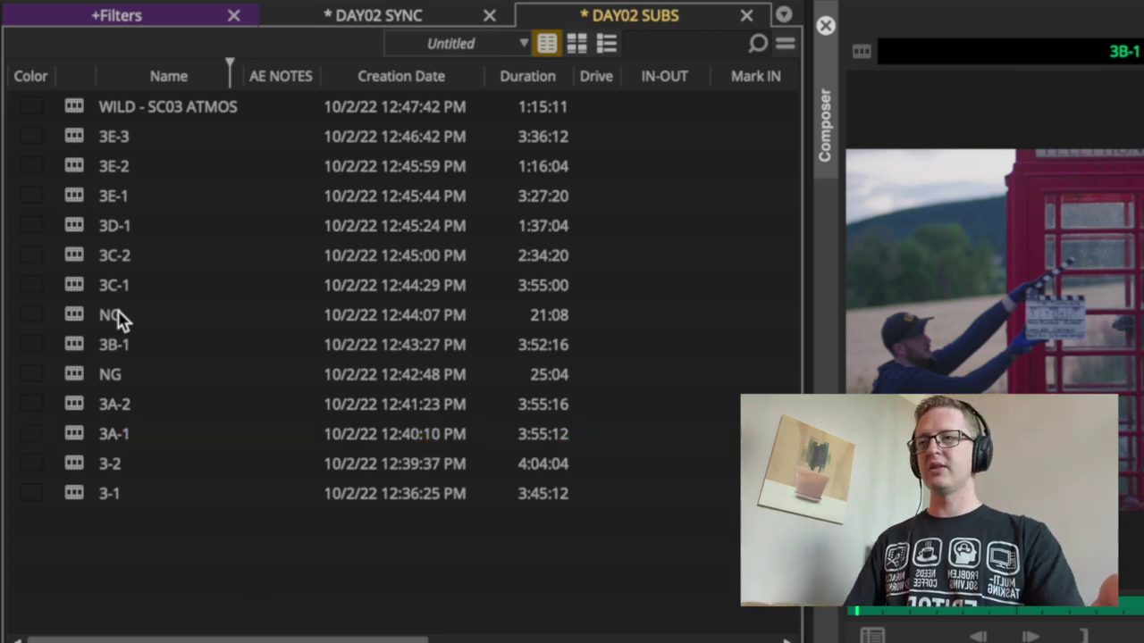
# - AutoSync all the subclips in DAY02 SUBS and load the synced 3B-1 into the source monitor
pyautogui.hotkey('ctrl', 'a')
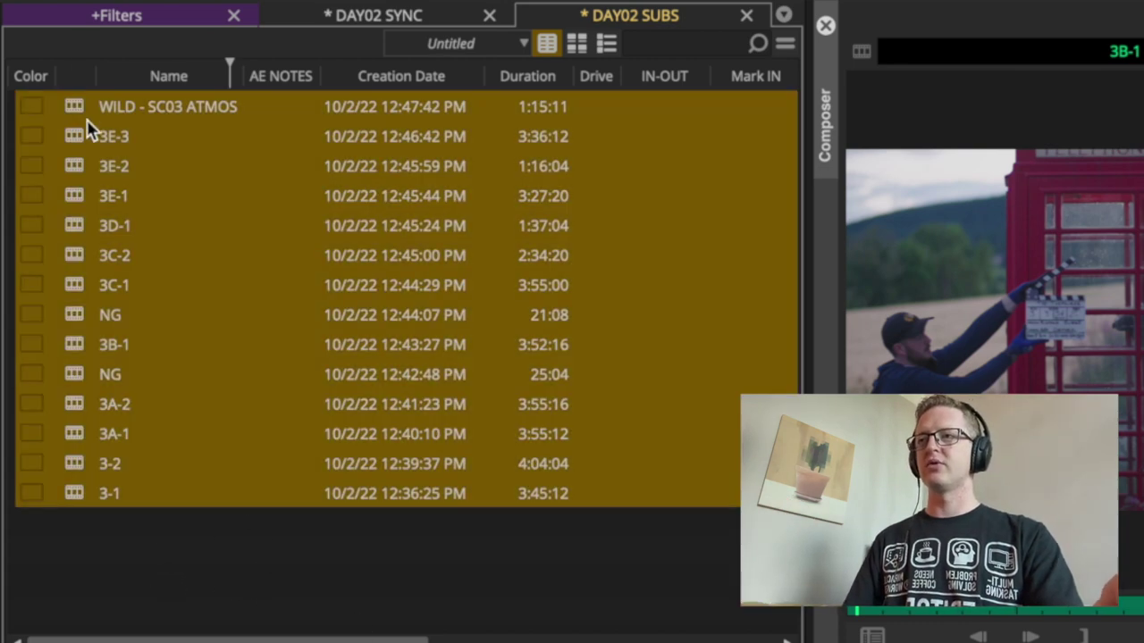
pyautogui.rightClick(75, 199)
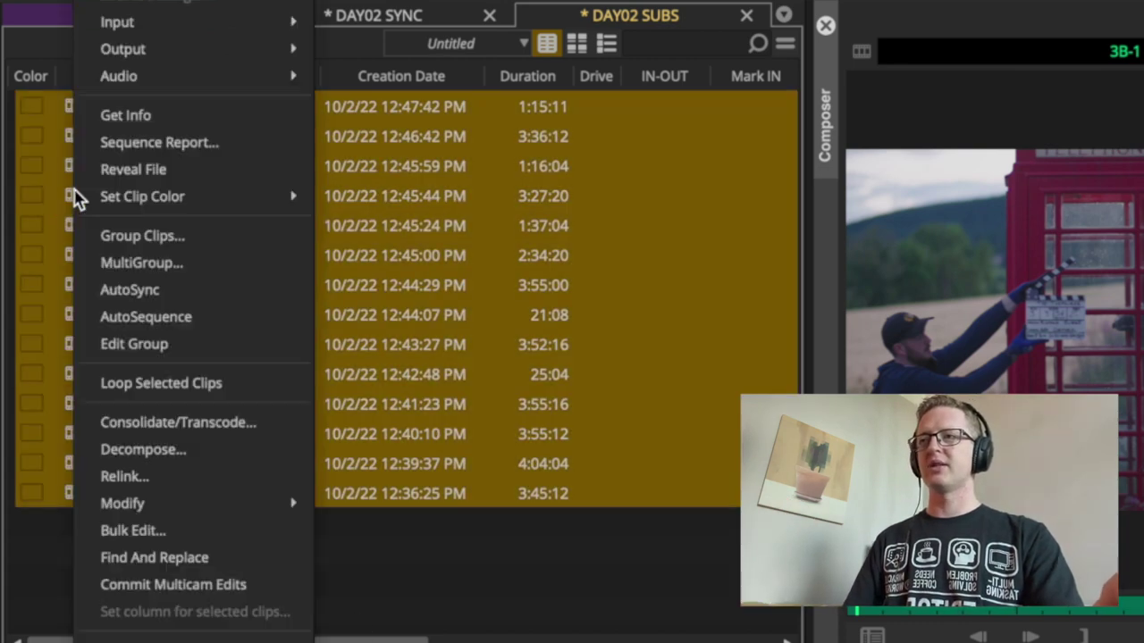
pyautogui.click(159, 294)
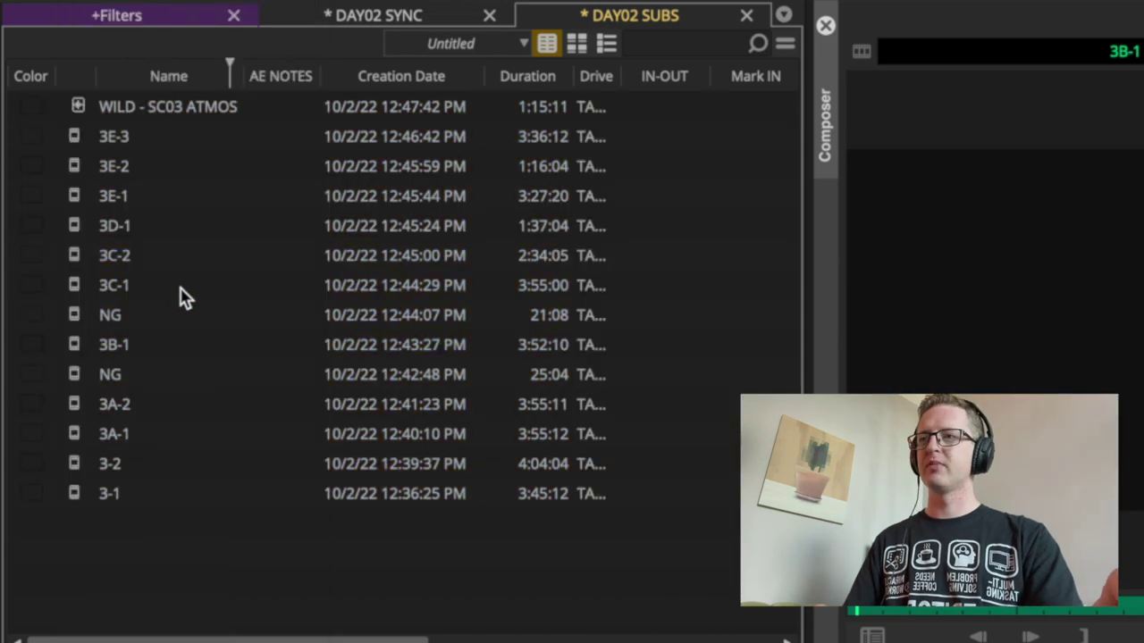
pyautogui.click(75, 334)
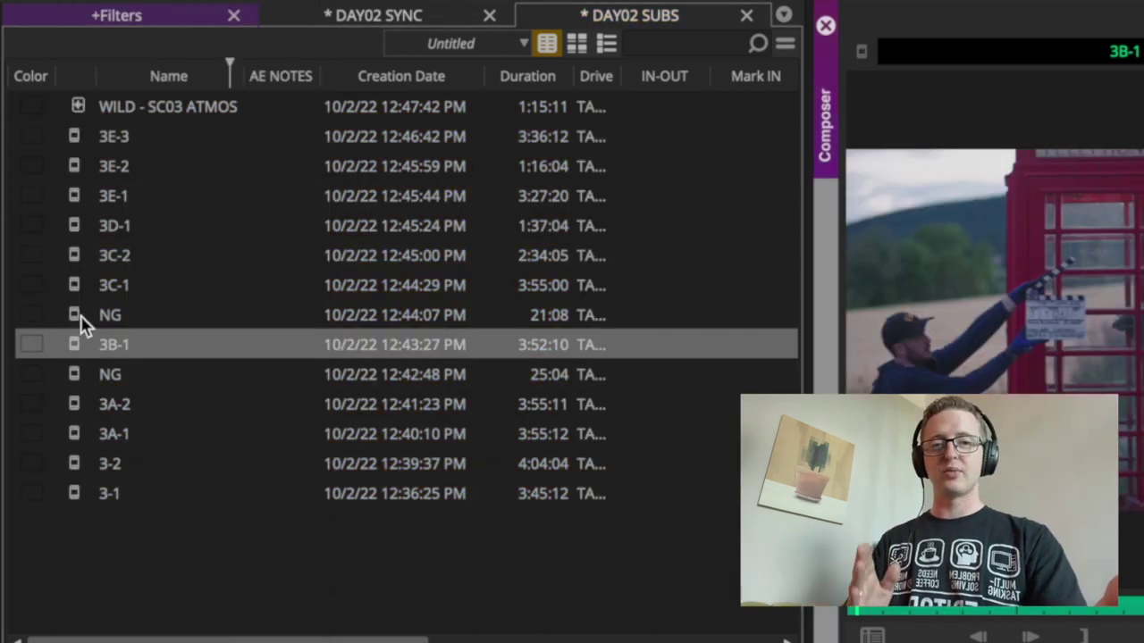
# - Sort the DAY02 SUBS bin by name in ascending order
pyautogui.click(168, 78)
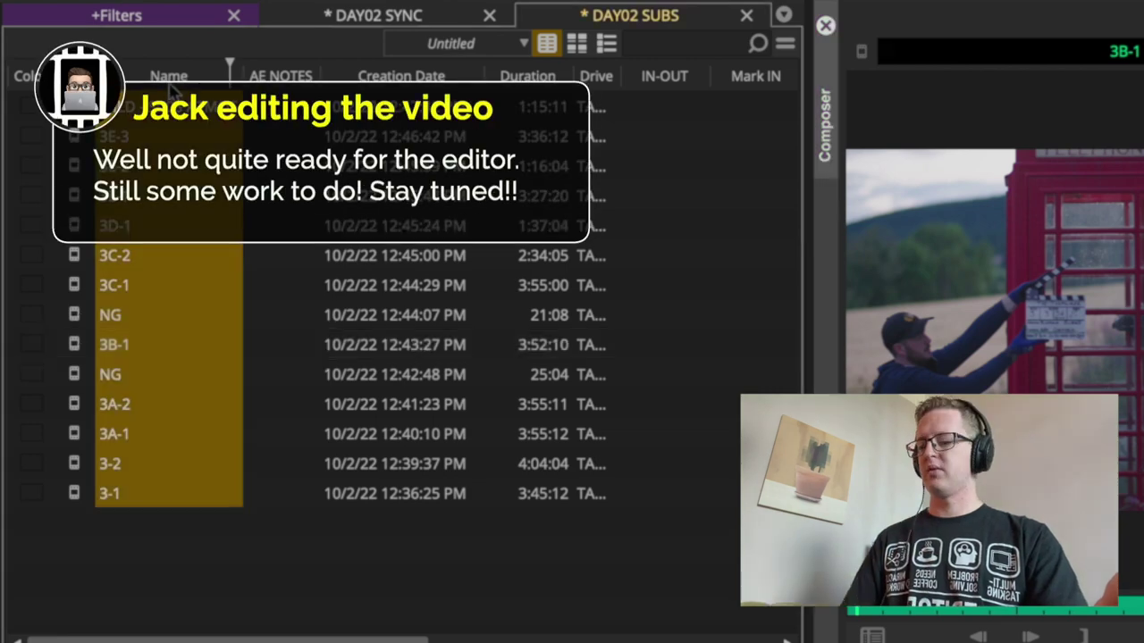
pyautogui.press('super+e')
pyautogui.click(130, 541)
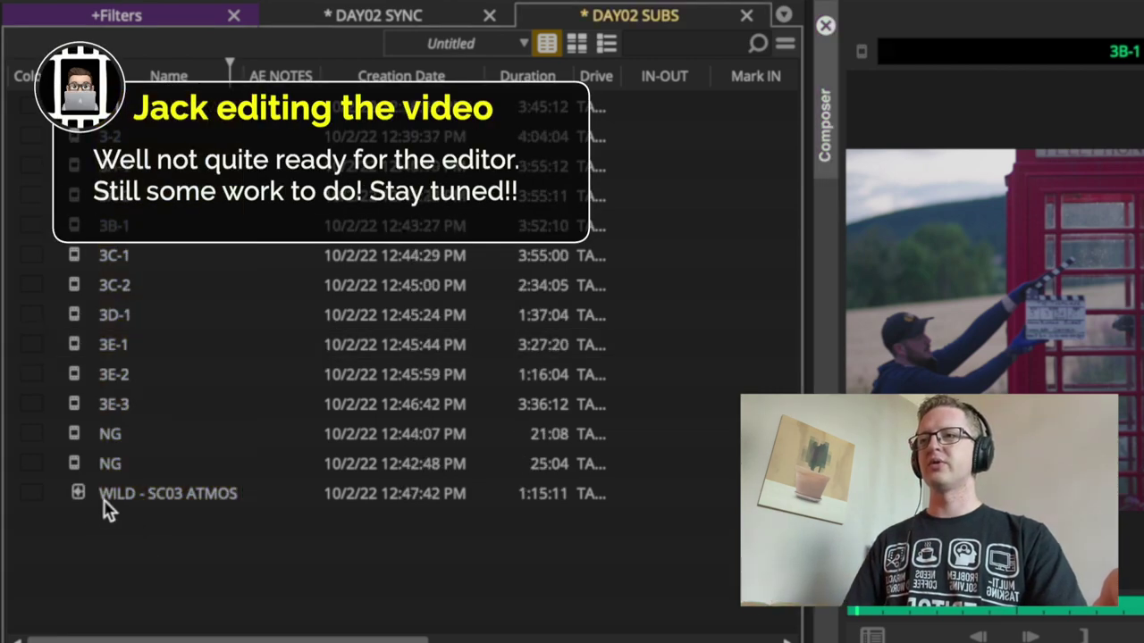
# - Set the clip color of both NG clips in DAY02 SUBS to red
pyautogui.moveTo(74, 465); pyautogui.dragTo(64, 436)
pyautogui.click(26, 440)
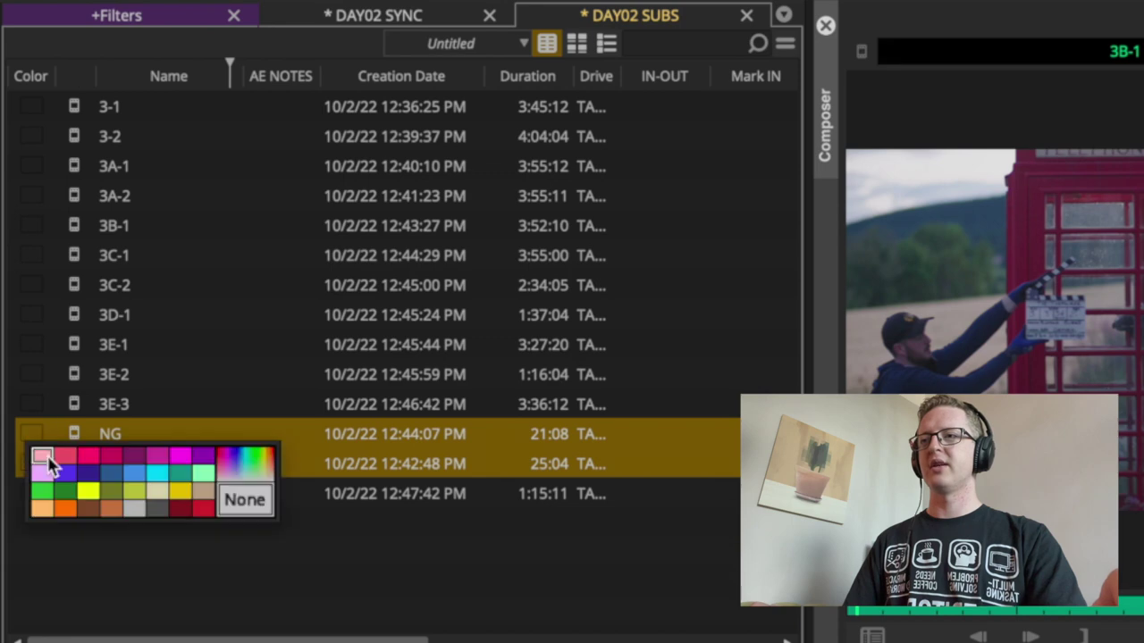
pyautogui.click(202, 507)
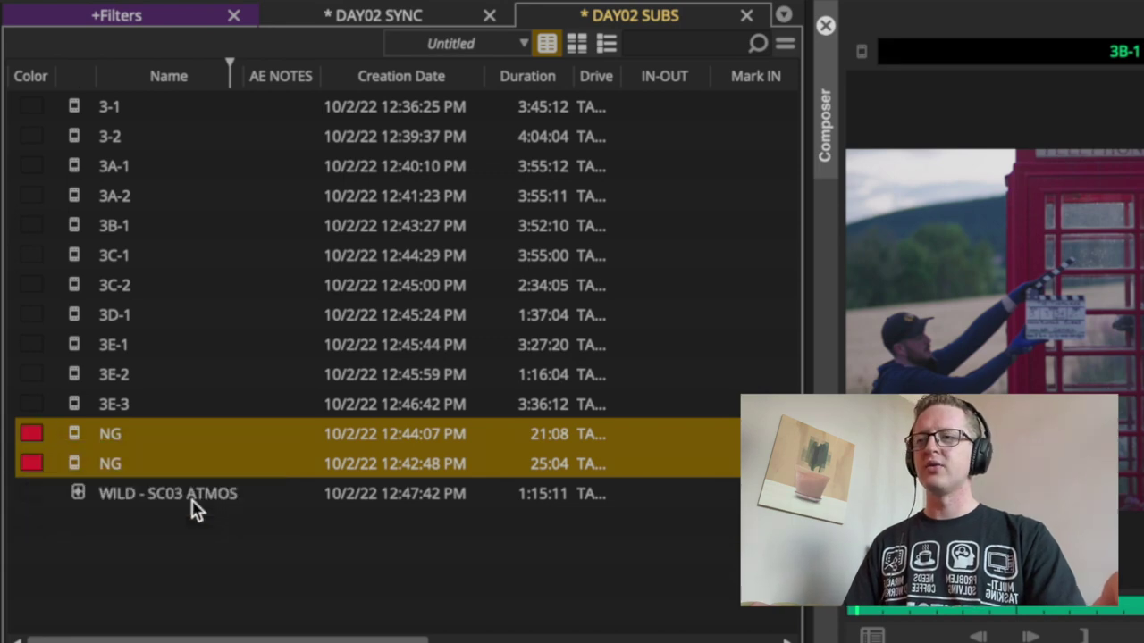
# - Set the clip color of WILD - SC03 ATMOS to dark green
pyautogui.click(116, 517)
pyautogui.click(35, 498)
pyautogui.click(35, 498)
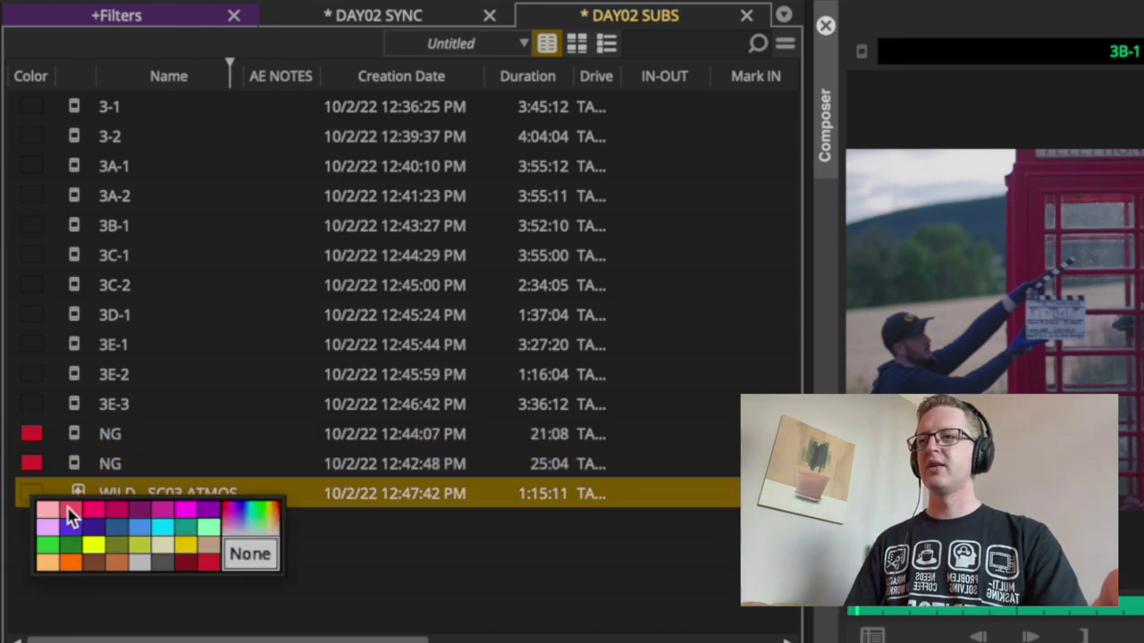
pyautogui.click(70, 545)
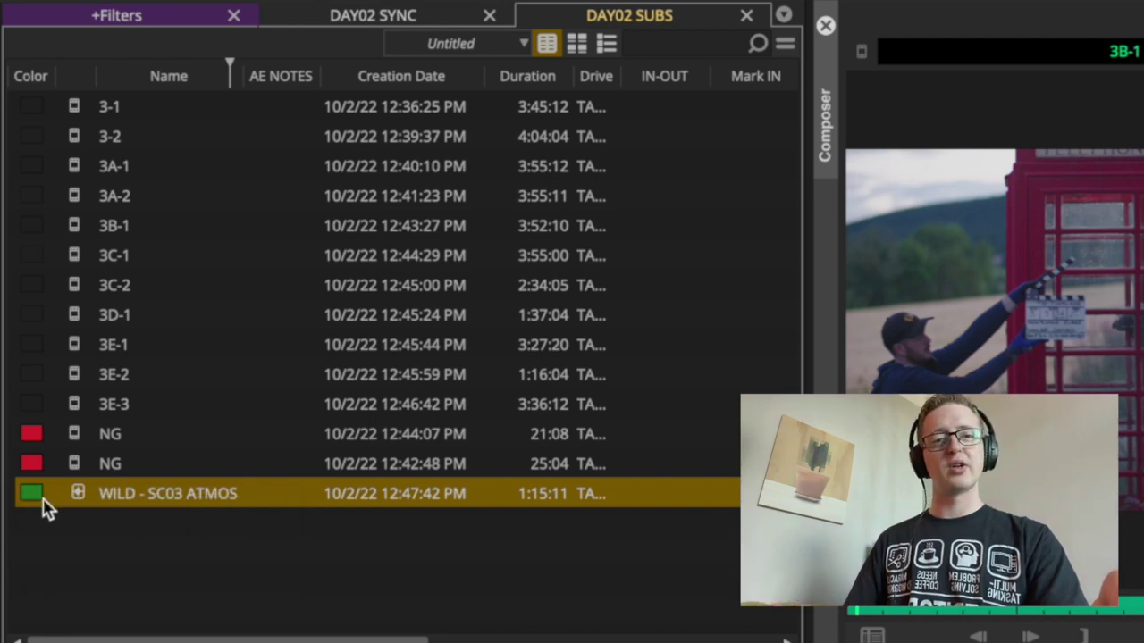
# - Set the clip color of all the takes from 3-1 through 3E-3 to light blue and save the bin
pyautogui.click(98, 541)
pyautogui.click(86, 410)
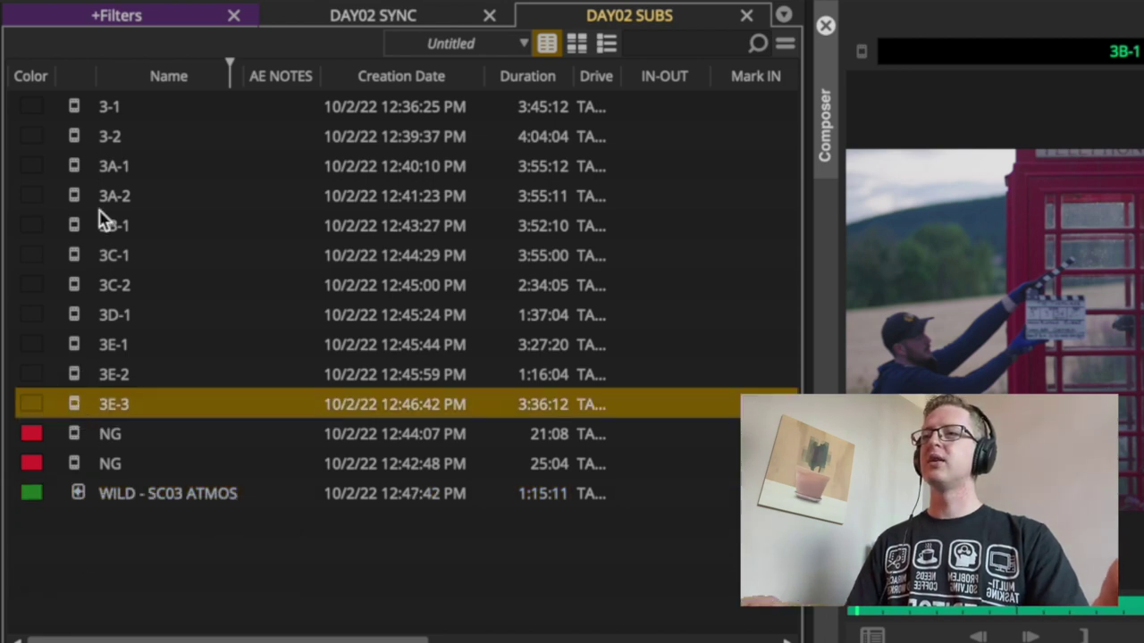
pyautogui.keyDown('shift'); pyautogui.click(77, 115); pyautogui.keyUp('shift')
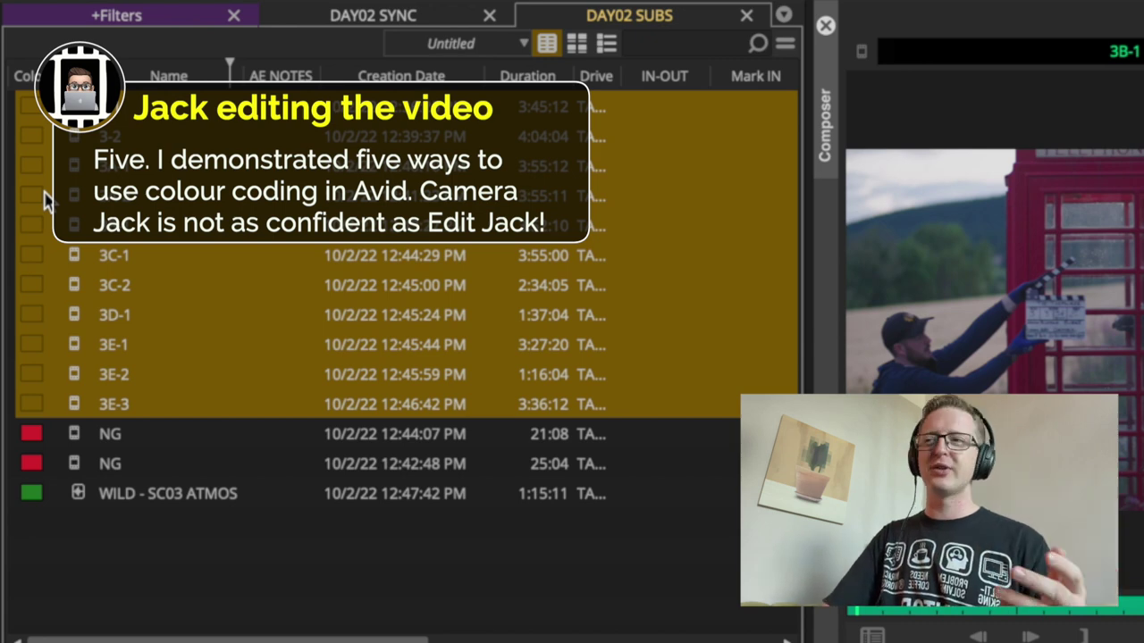
pyautogui.click(46, 198)
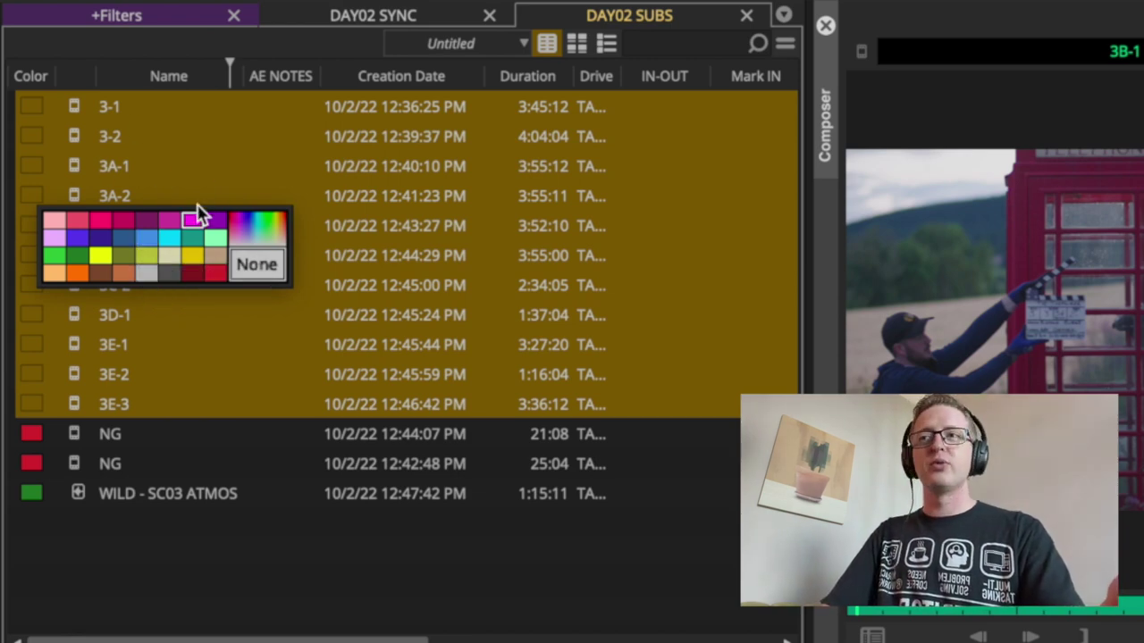
pyautogui.click(153, 237)
pyautogui.click(191, 556)
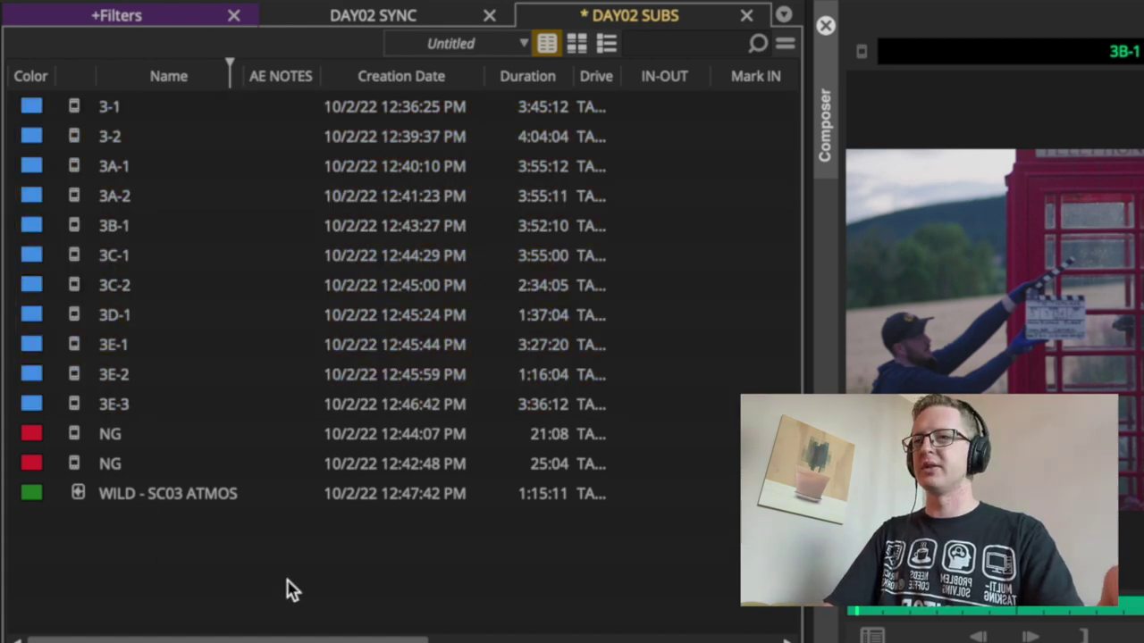
pyautogui.hotkey('ctrl', 's')
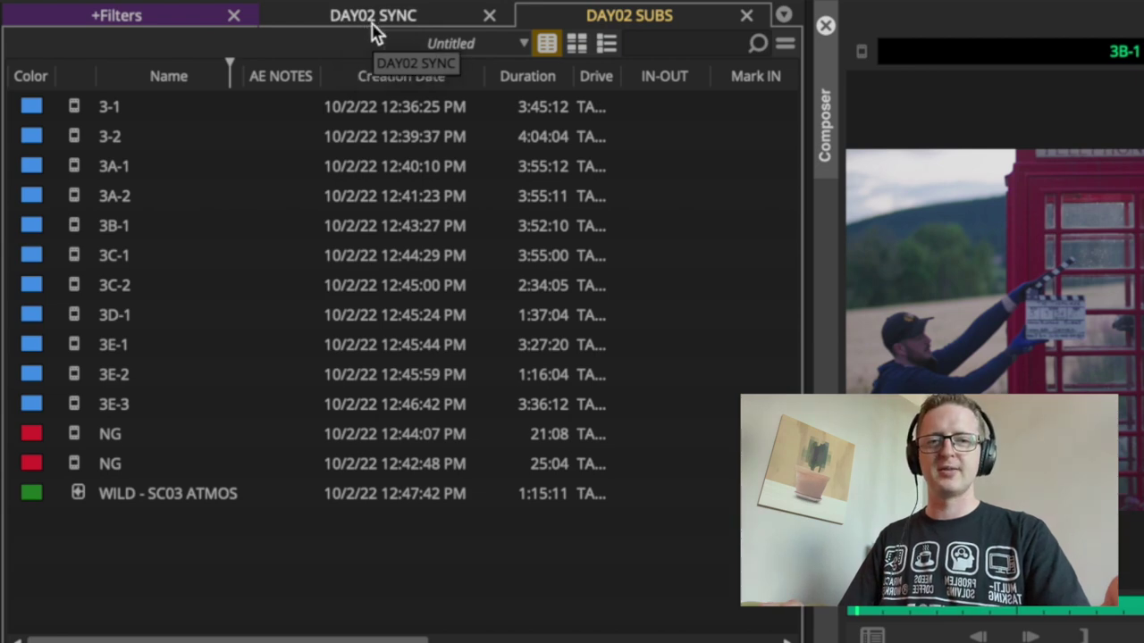
# - Create a new sequence named DUPE TEST in the DAY02 SYNC bin
pyautogui.click(375, 34)
pyautogui.hotkey('ctrl', 'shift', 'n')
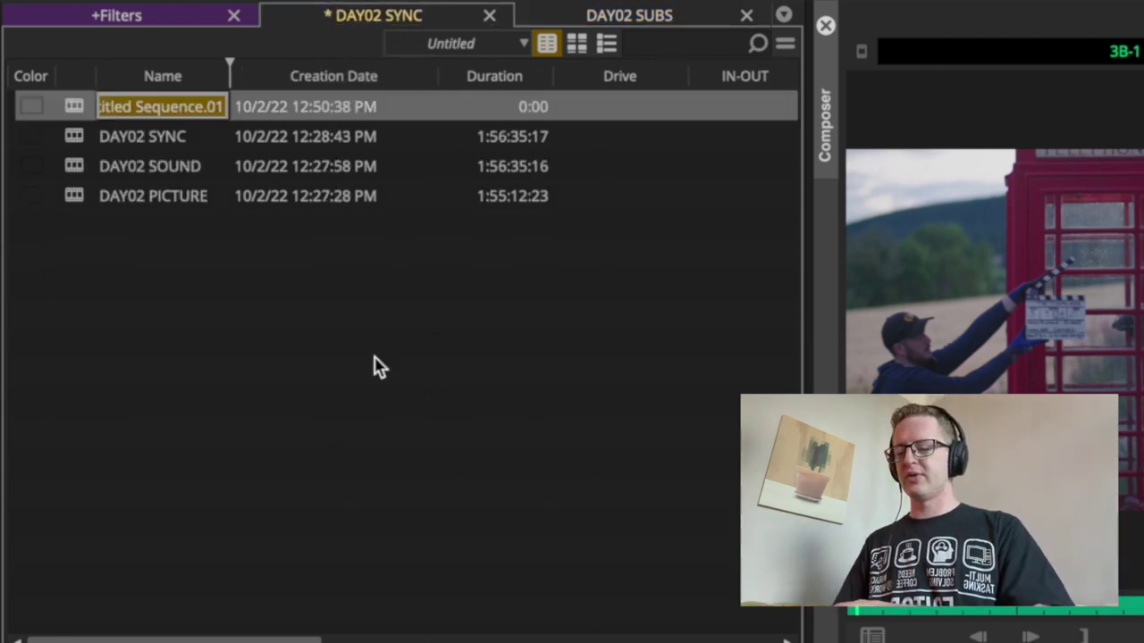
pyautogui.write('DUPE TEST')
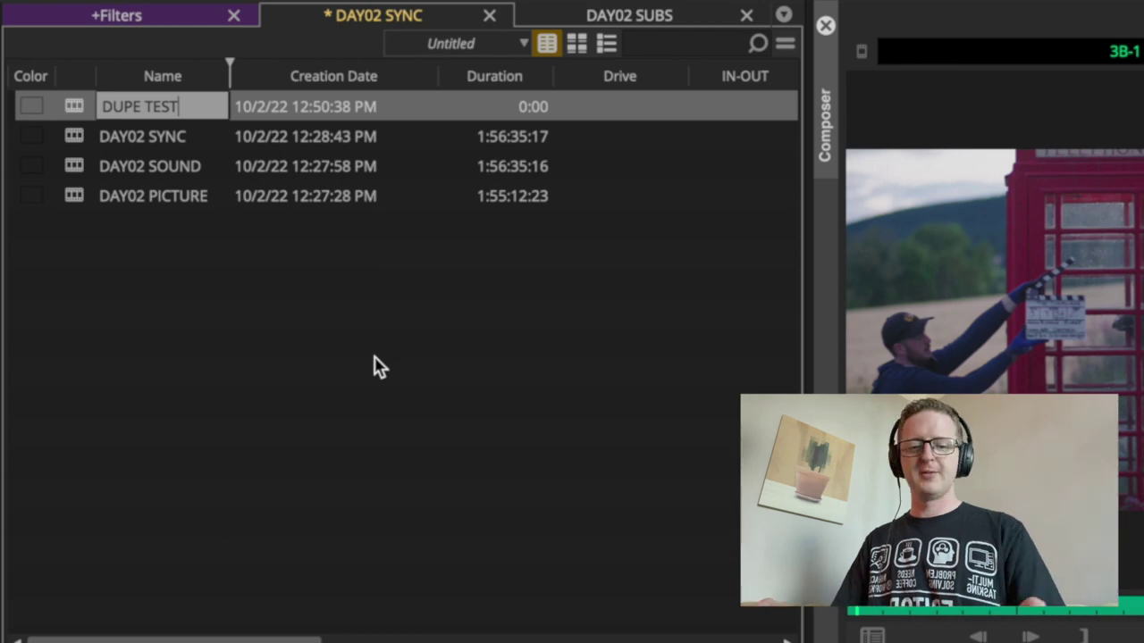
pyautogui.press('Return')
pyautogui.click(393, 376)
# - Edit all the clips from the DAY02 SUBS bin into the start of the DUPE TEST sequence
pyautogui.click(655, 22)
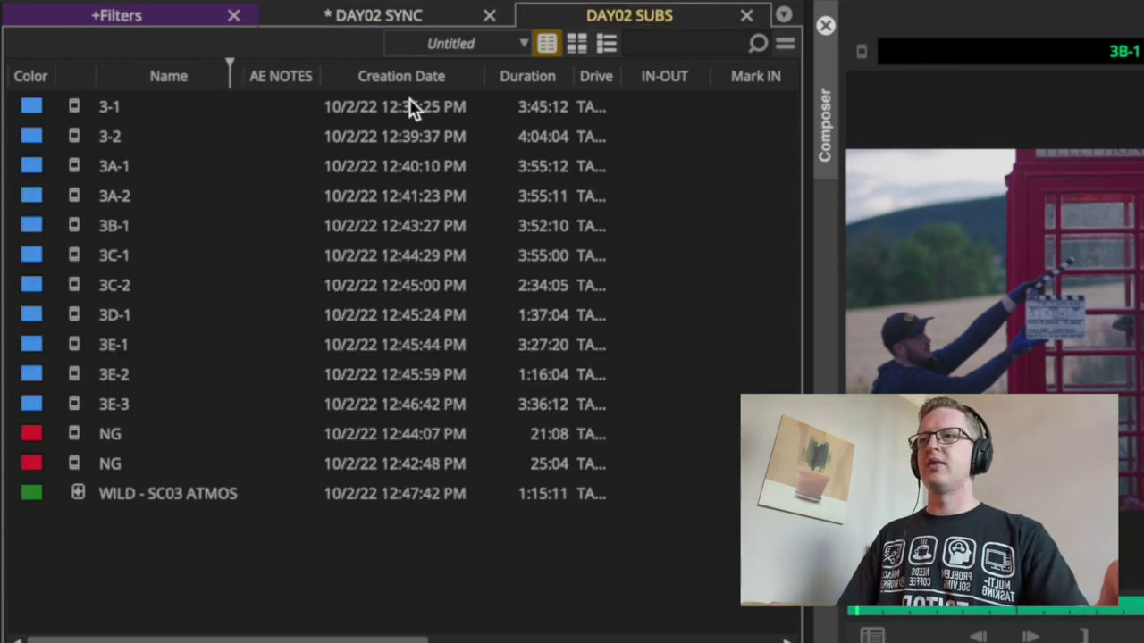
pyautogui.hotkey('ctrl', 'a')
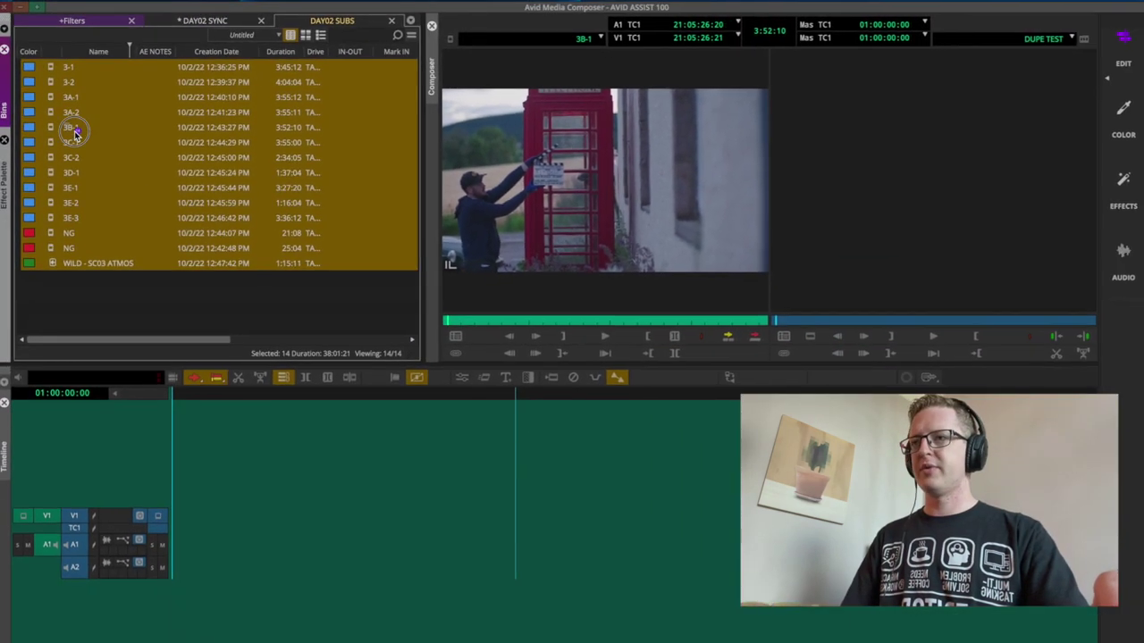
pyautogui.moveTo(447, 545); pyautogui.dragTo(443, 546)
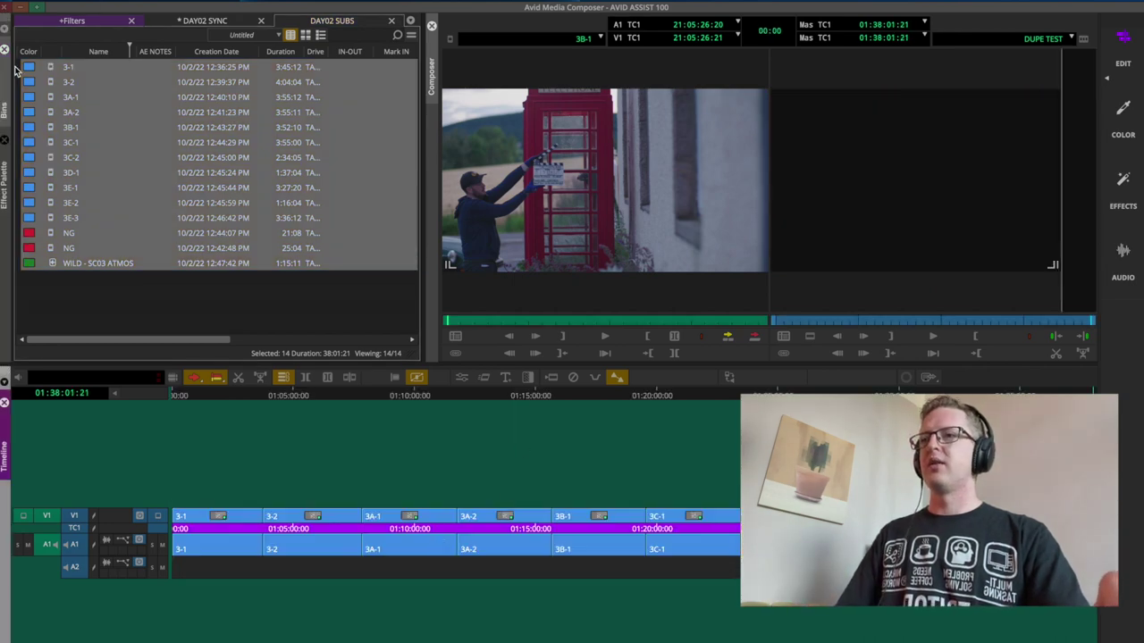
# - Open the DAY02 PICTURE source rushes bin and add all its clips to the end of the DUPE TEST sequence
pyautogui.moveTo(11, 72); pyautogui.dragTo(179, 73)
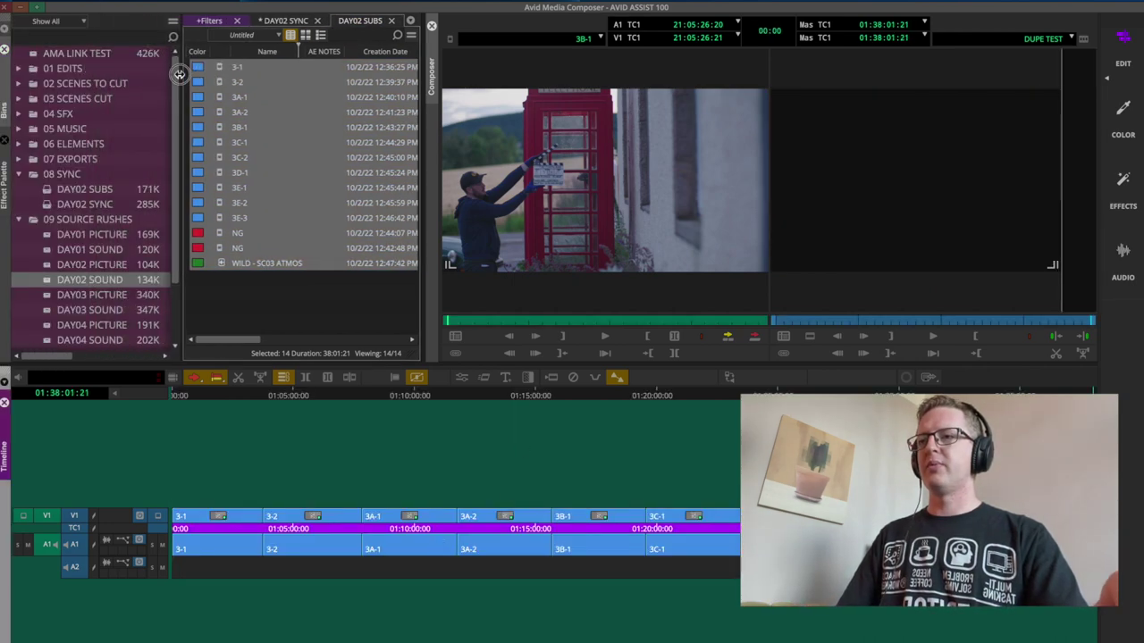
pyautogui.doubleClick(49, 267)
pyautogui.doubleClick(49, 267)
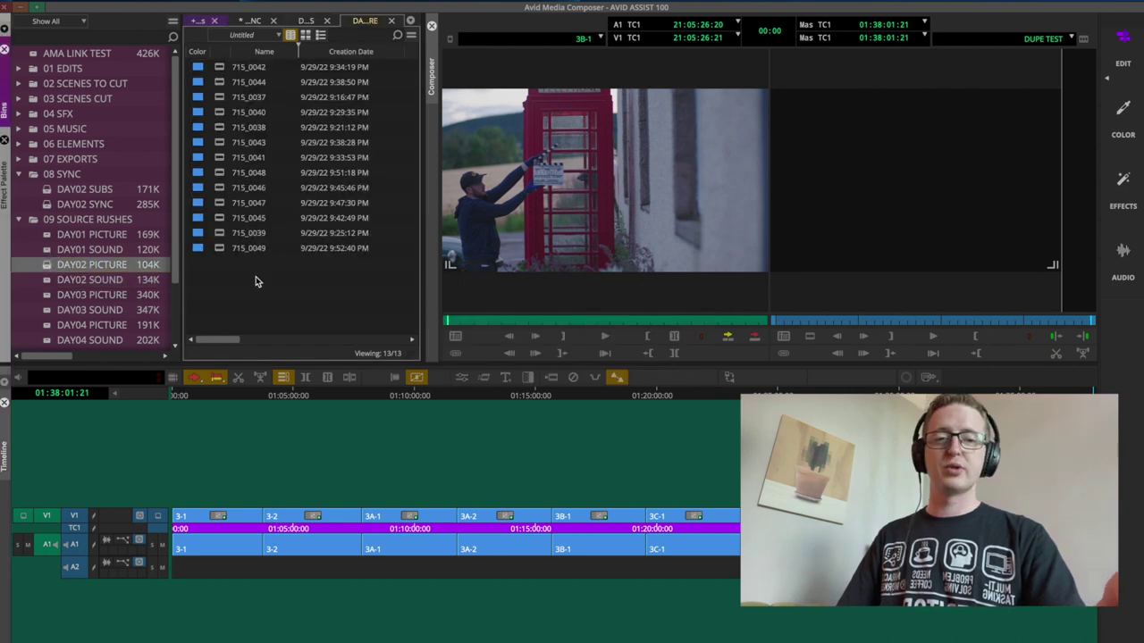
pyautogui.moveTo(316, 294); pyautogui.dragTo(201, 45)
pyautogui.click(951, 192)
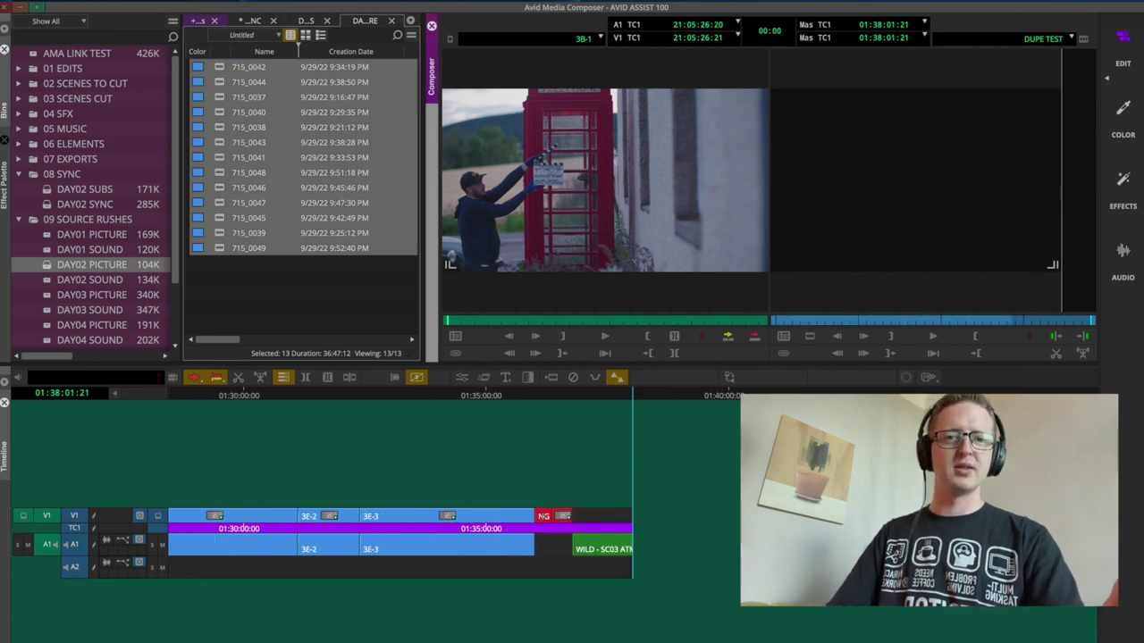
pyautogui.moveTo(224, 105); pyautogui.dragTo(899, 298)
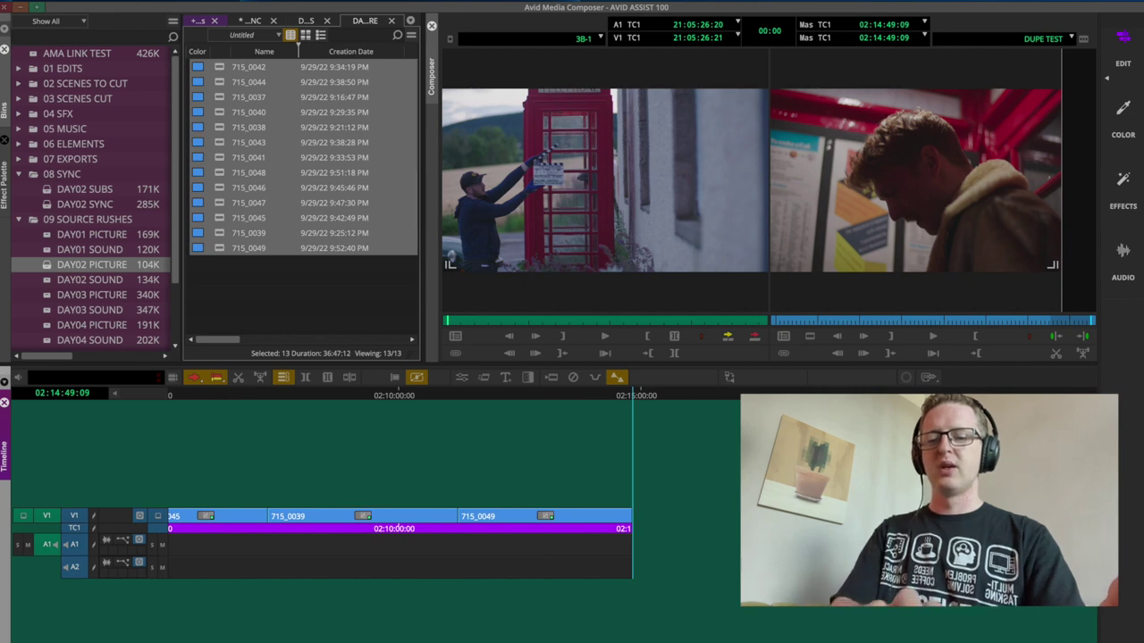
# - Turn on video Dupe Detection for the DUPE TEST timeline
pyautogui.press('super+slash')
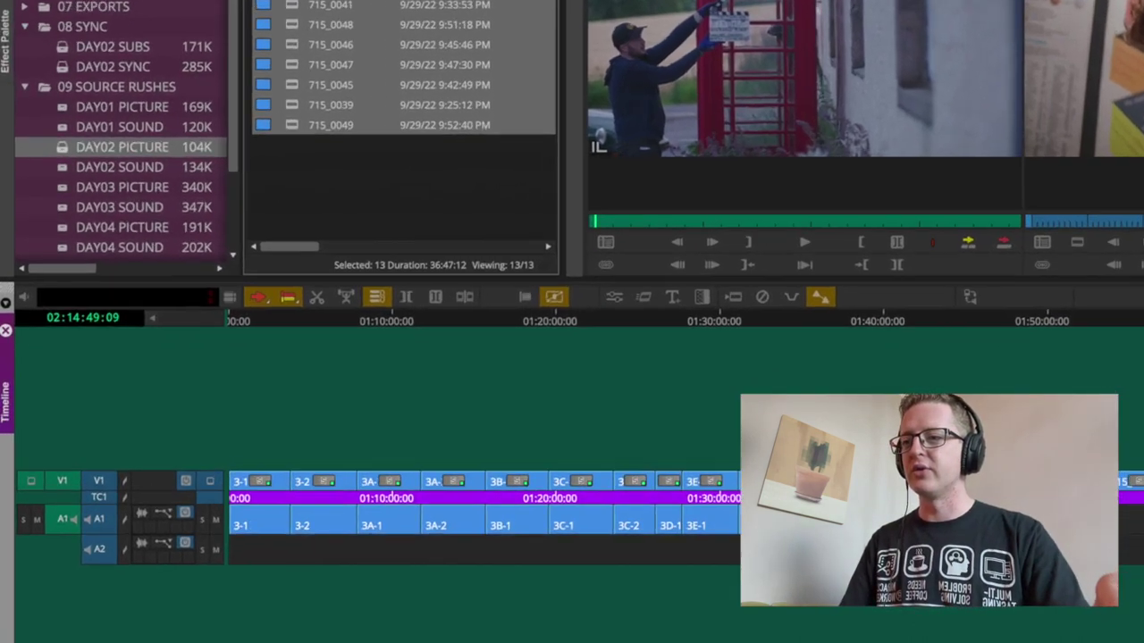
pyautogui.click(51, 638)
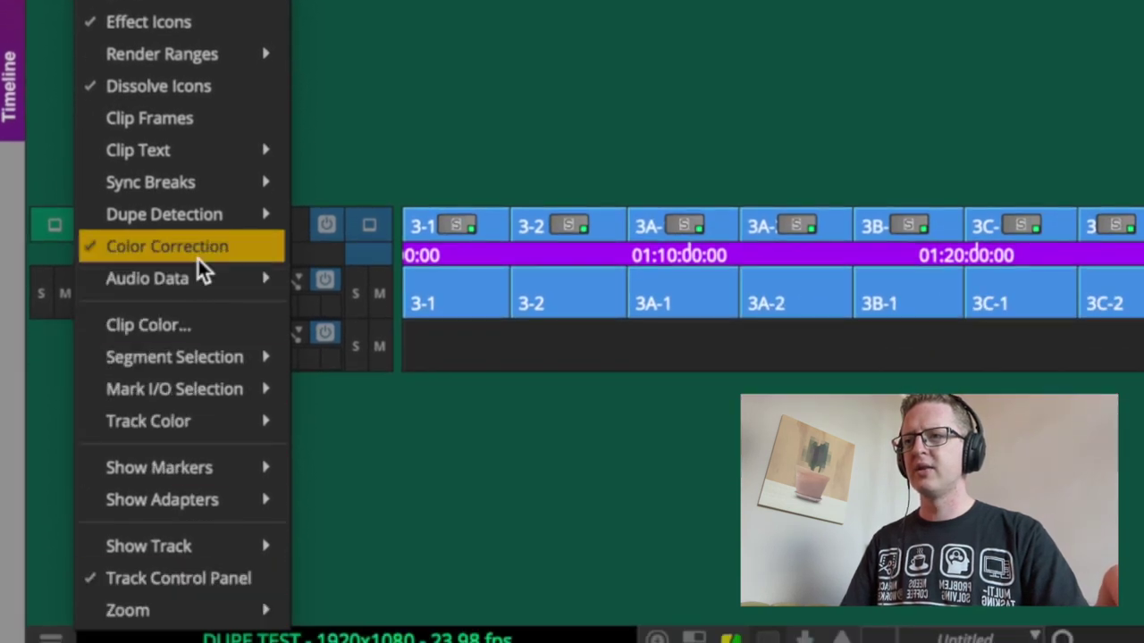
pyautogui.moveTo(104, 223)
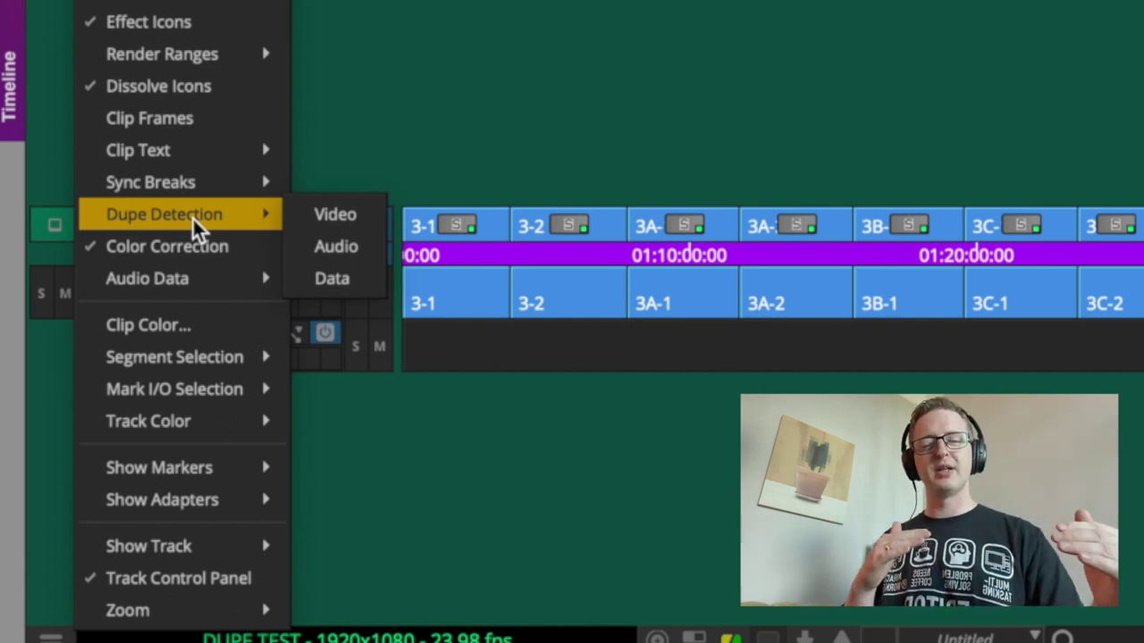
pyautogui.click(335, 217)
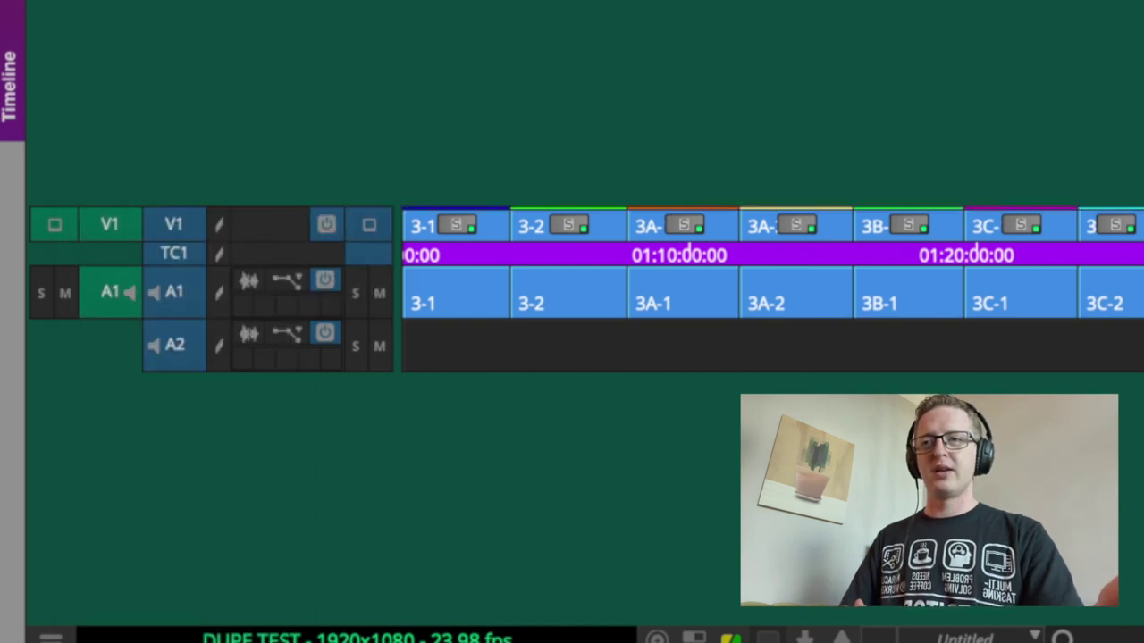
# - Examine the dupe detection lines on the subclips and source clips across DUPE TEST, checking that every take is used, and return to the DAY02 SUBS bin
pyautogui.hotkey('ctrl', ']')
pyautogui.hotkey('ctrl', ']')
pyautogui.hotkey('ctrl', ']')
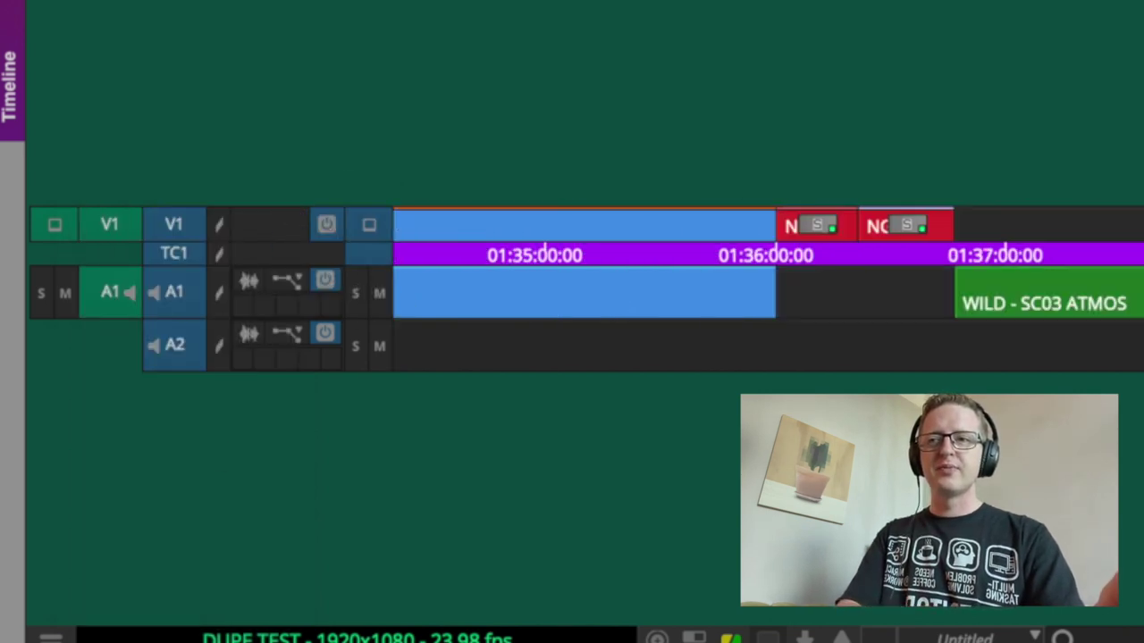
pyautogui.hotkey('ctrl', '[')
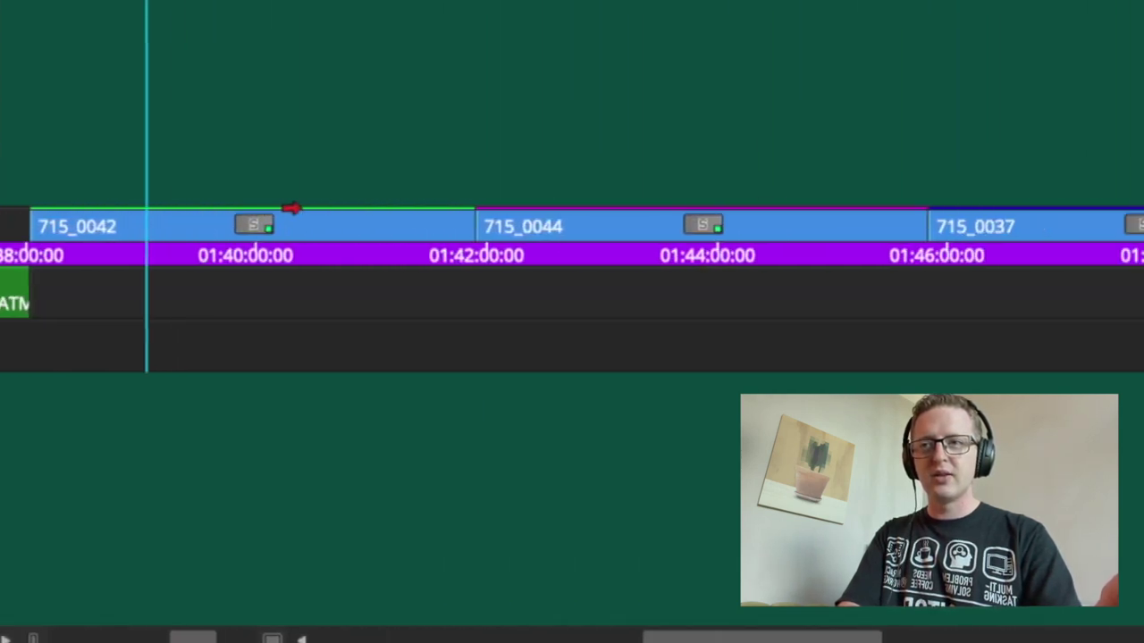
pyautogui.hotkey('ctrl', '/')
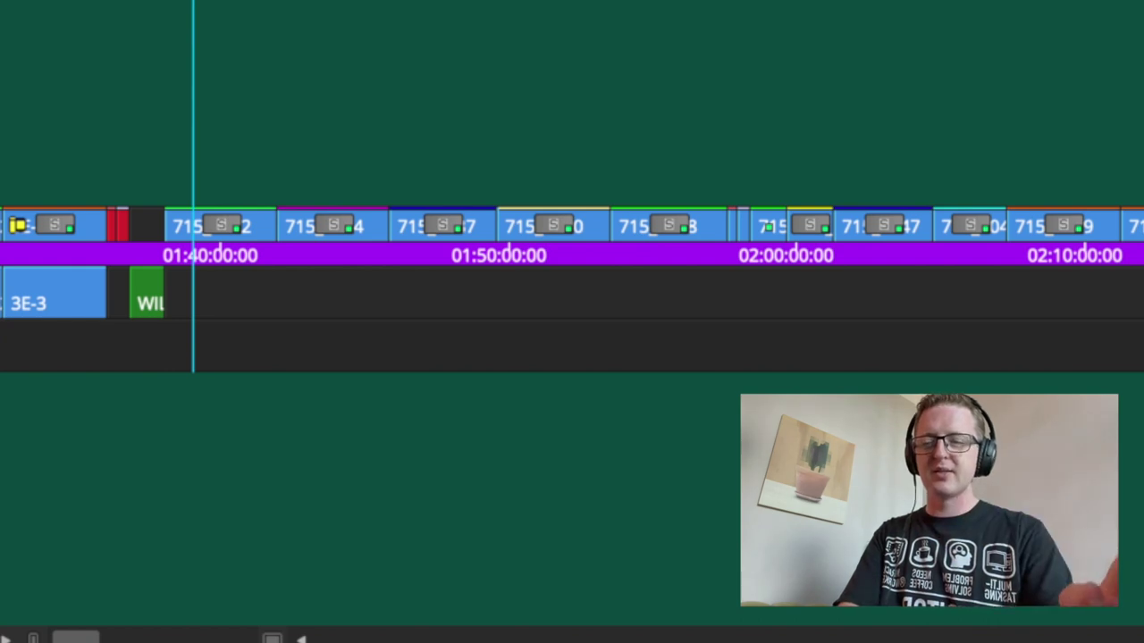
pyautogui.scroll(5, 329, 143)
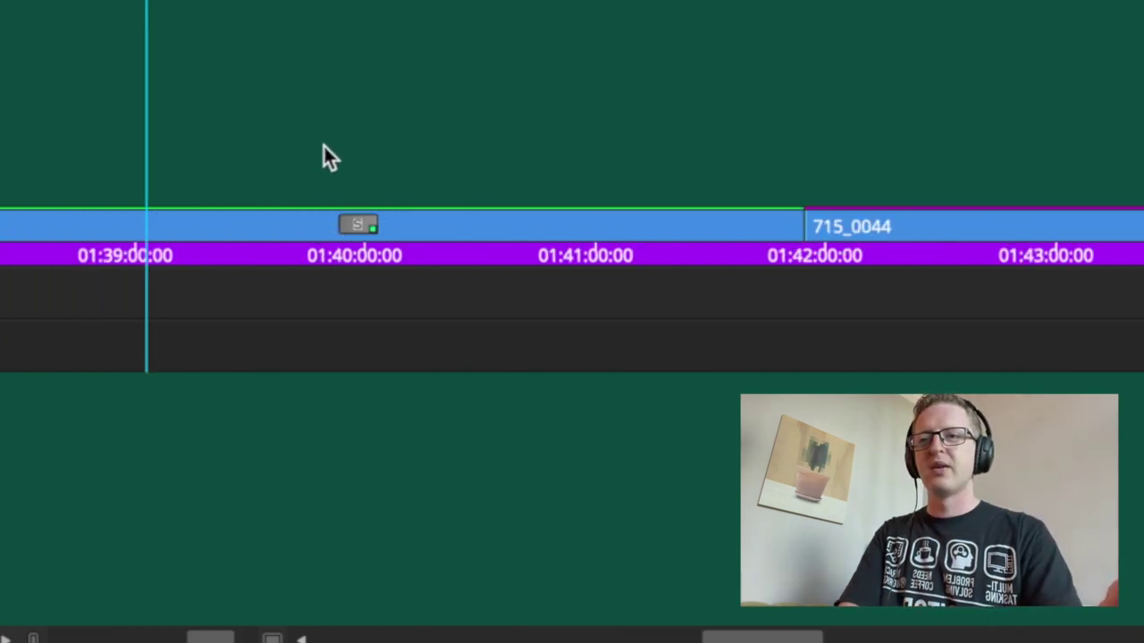
pyautogui.moveTo(796, 637); pyautogui.dragTo(1072, 626)
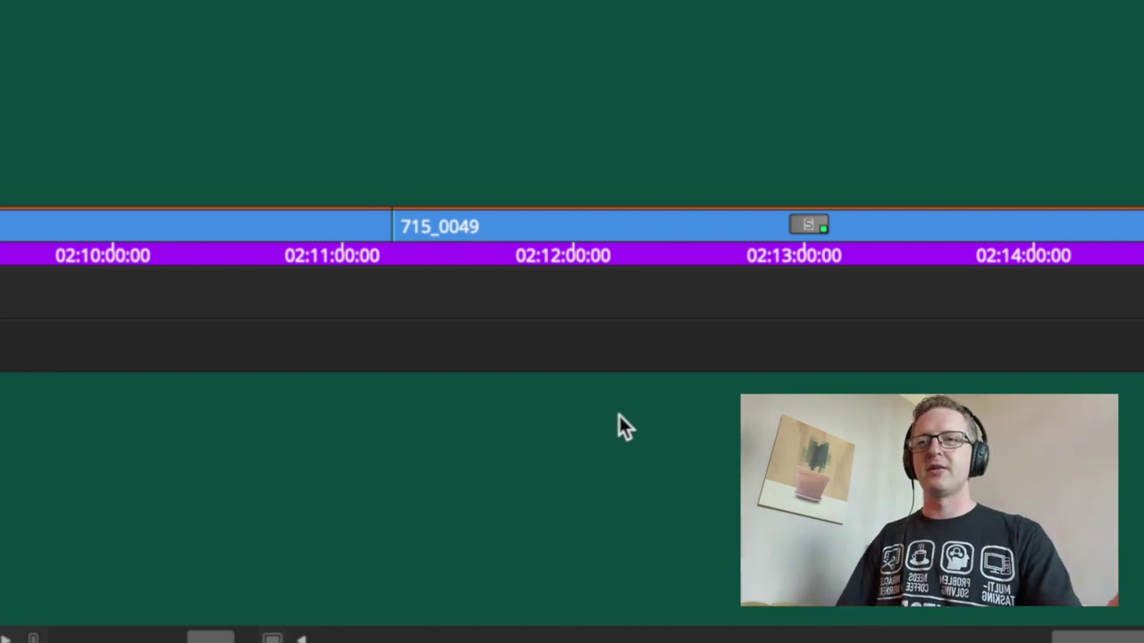
pyautogui.hotkey('ctrl', '/')
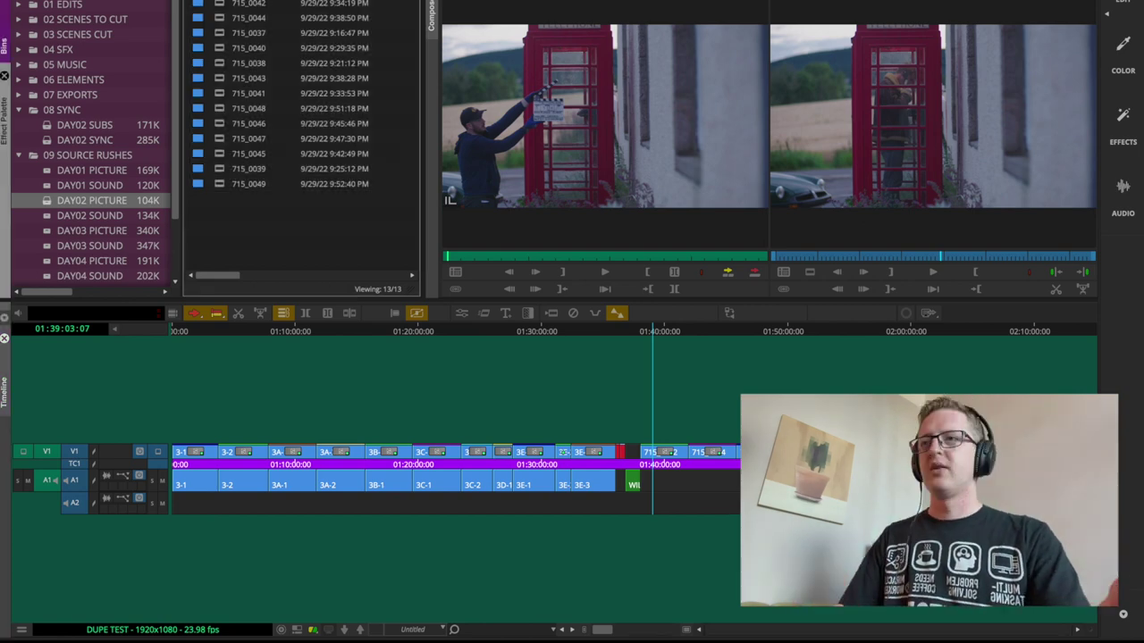
pyautogui.click(300, 247)
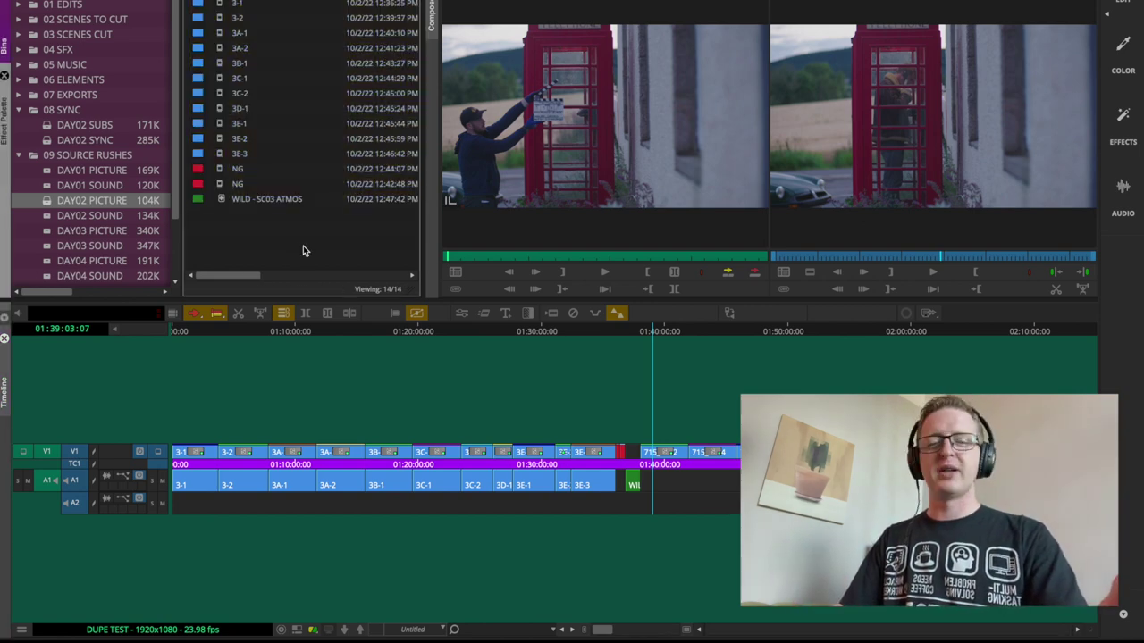
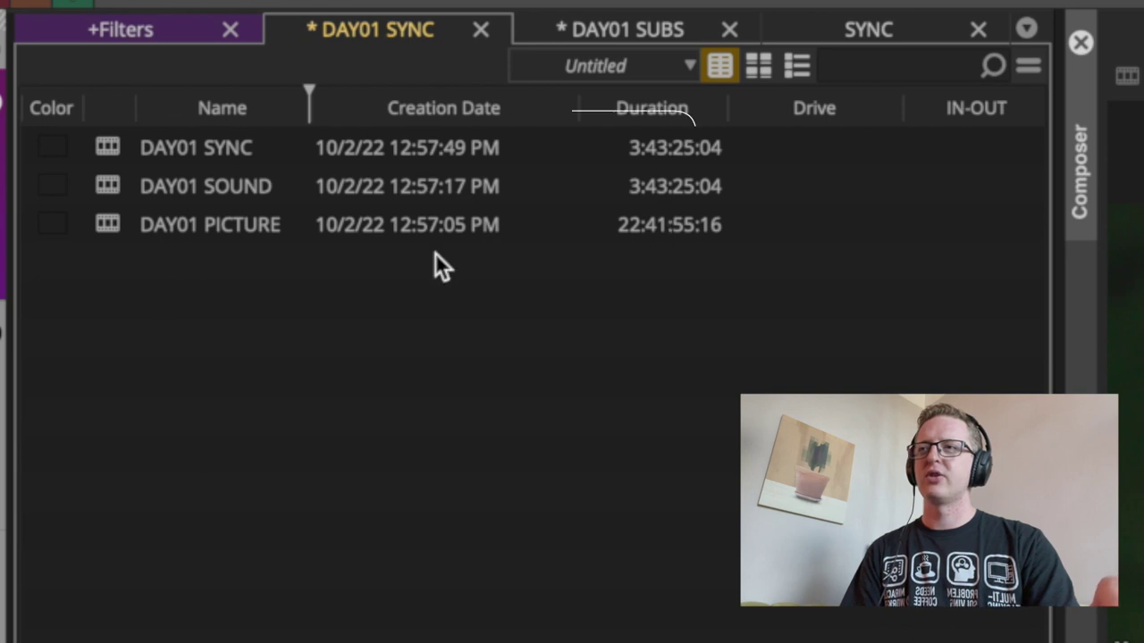
# - Load the DAY01 PICTURE sequence and check the empty stretch between its first and last groups of clips
pyautogui.click(158, 235)
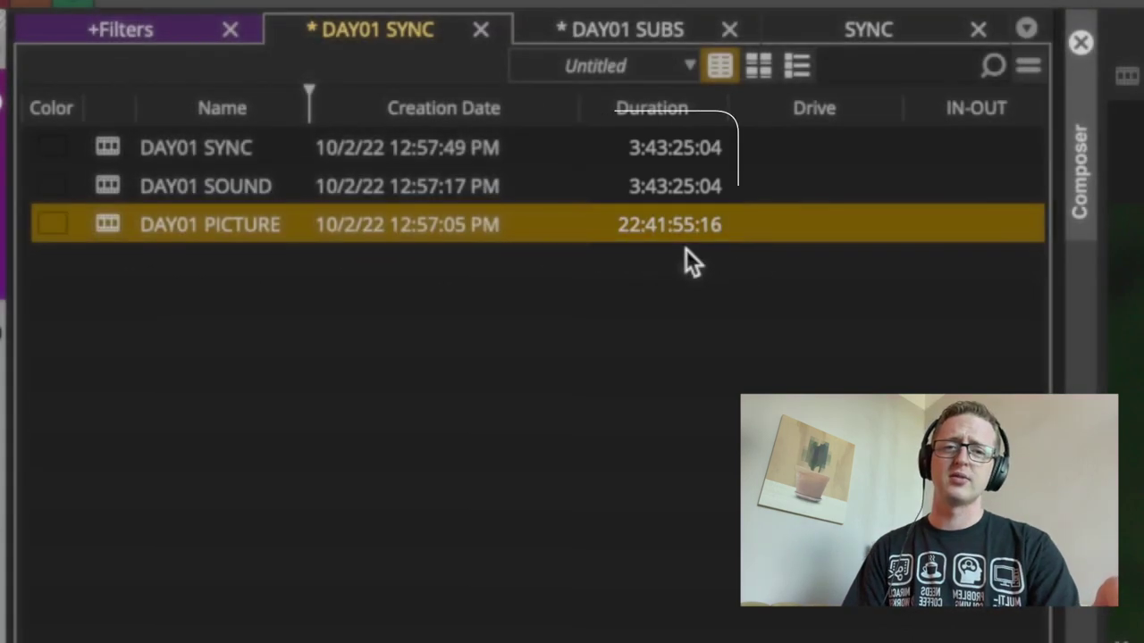
pyautogui.hscroll(6, 245, 511)
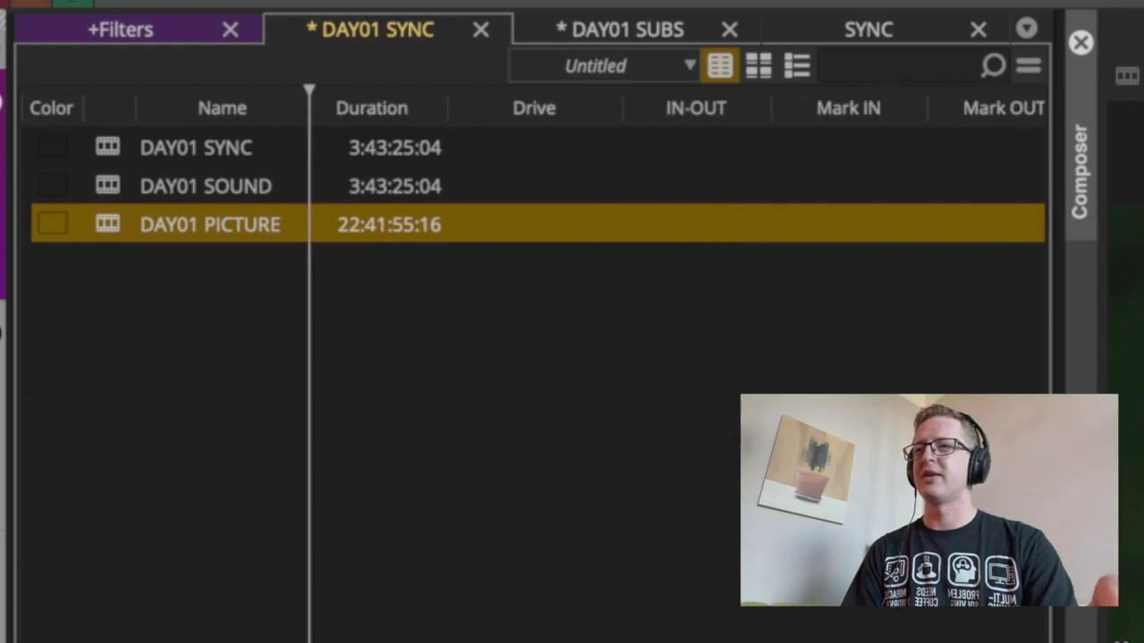
pyautogui.hscroll(-6, 245, 511)
pyautogui.click(245, 511)
pyautogui.click(106, 221)
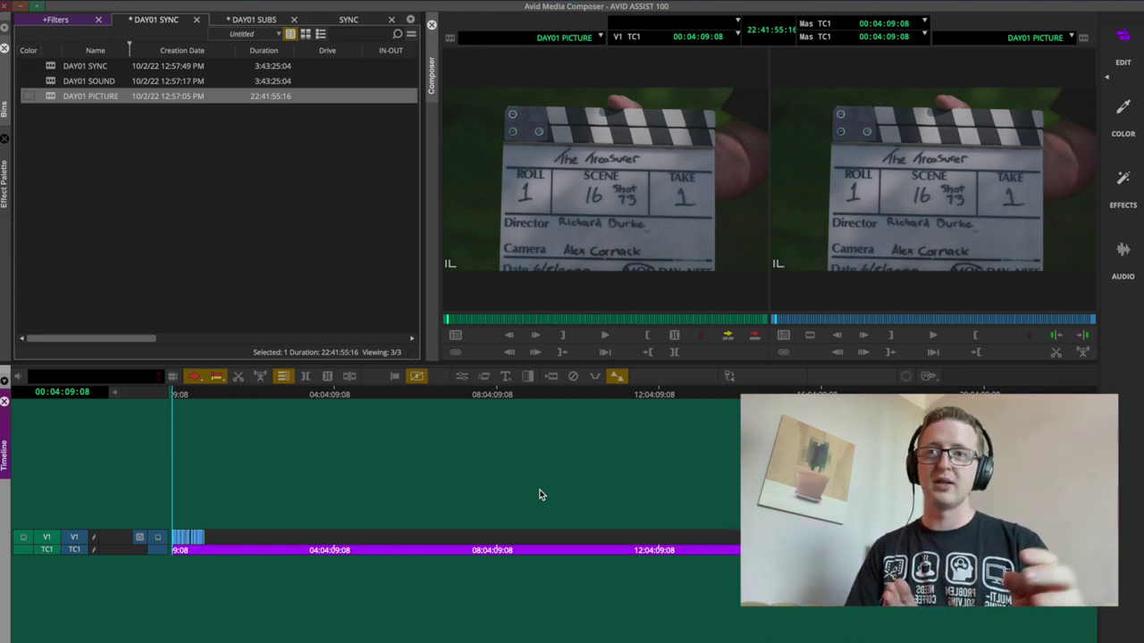
pyautogui.click(943, 390)
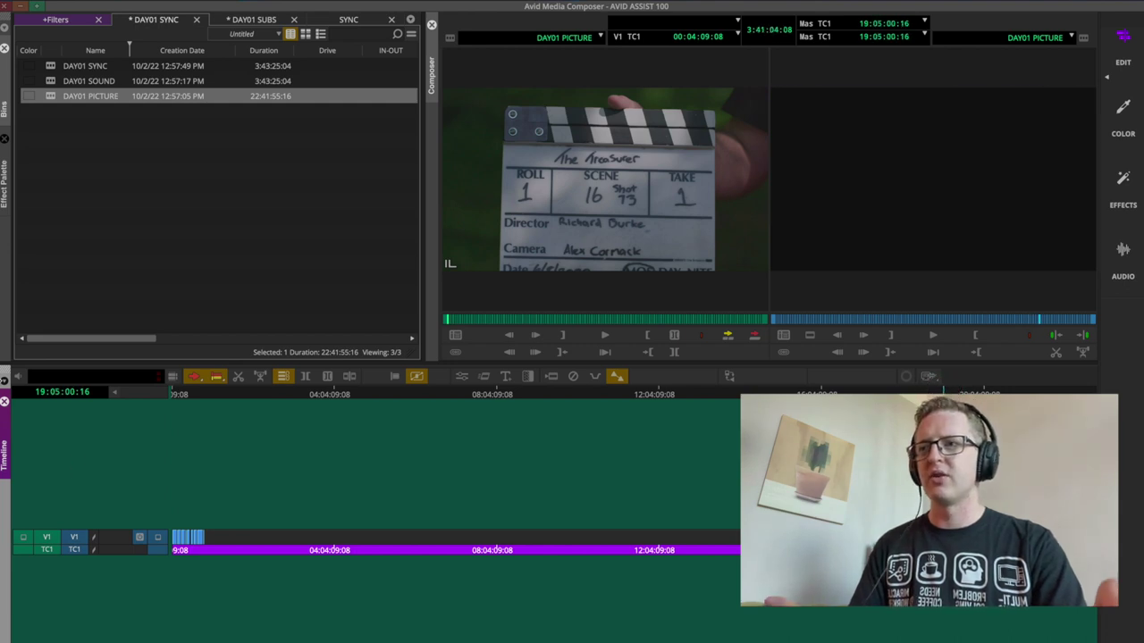
pyautogui.click(206, 395)
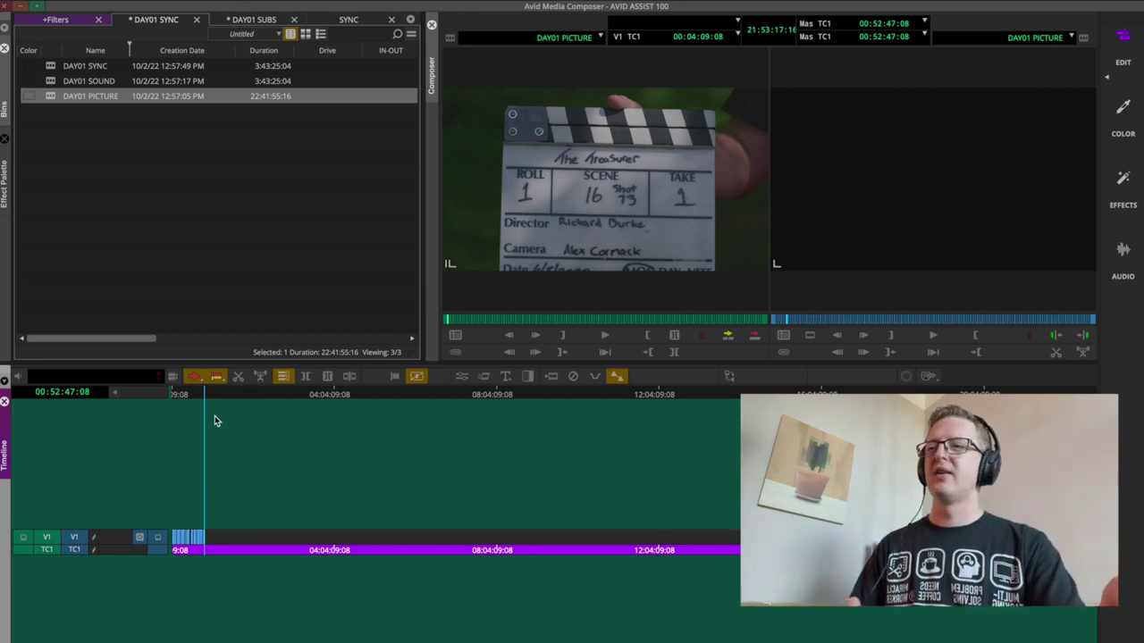
# - Mark the first group of clips in DAY01 PICTURE from 00:04:09:08 to 00:52:47:08 and save it as a subsequence named DAY01 PICTURE Pt2
pyautogui.click(114, 414)
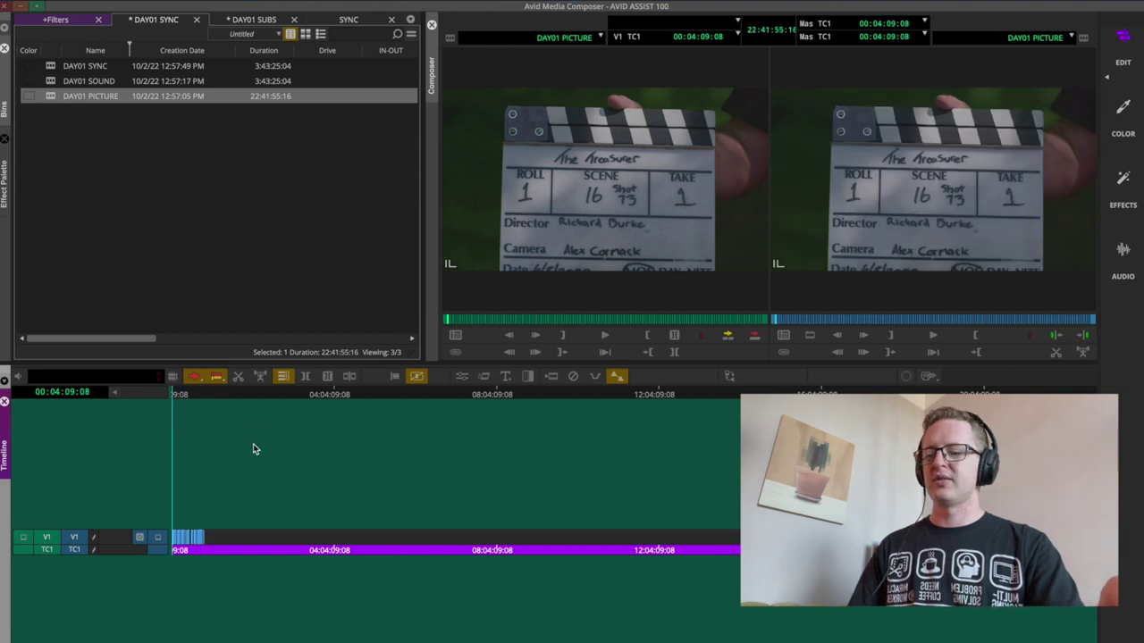
pyautogui.click(236, 397)
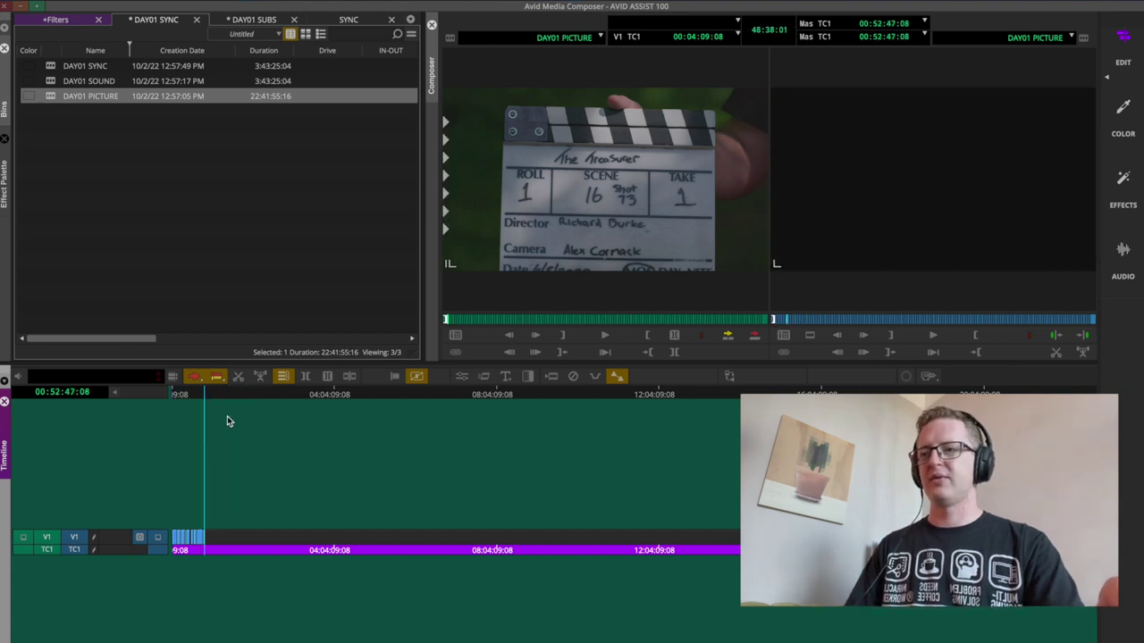
pyautogui.press('i')
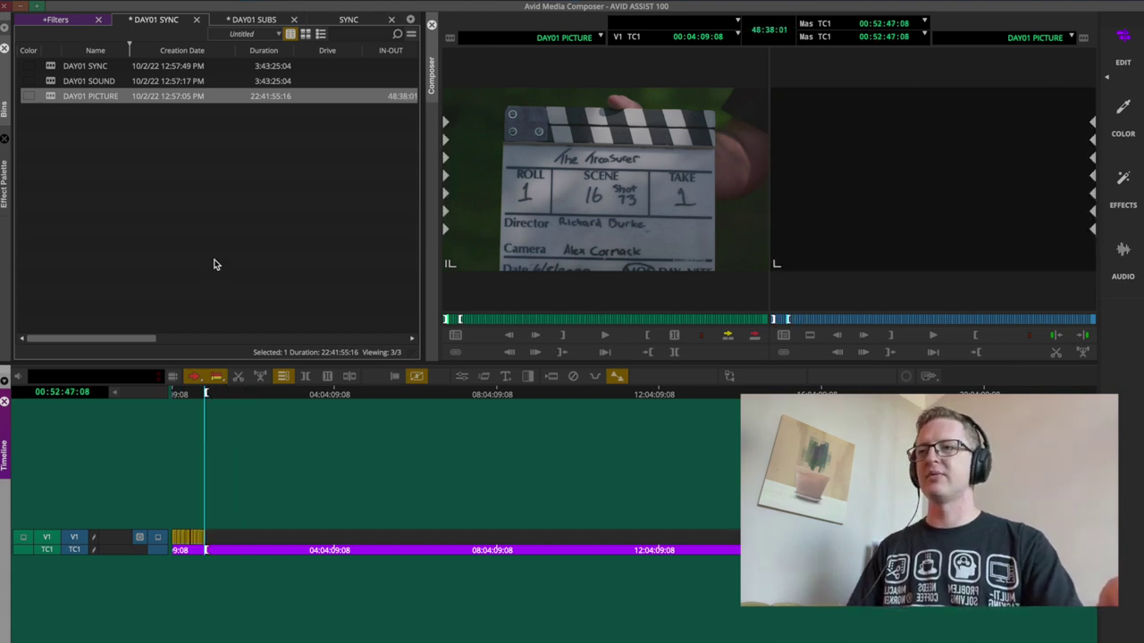
pyautogui.press('F7')
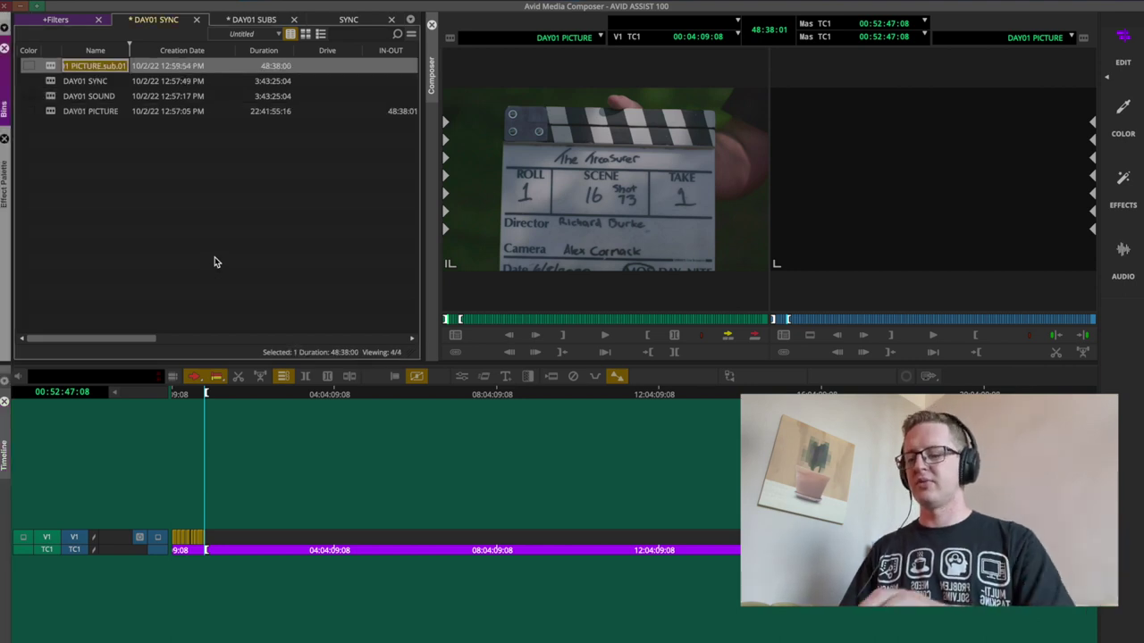
pyautogui.write('DAY01 PICT')
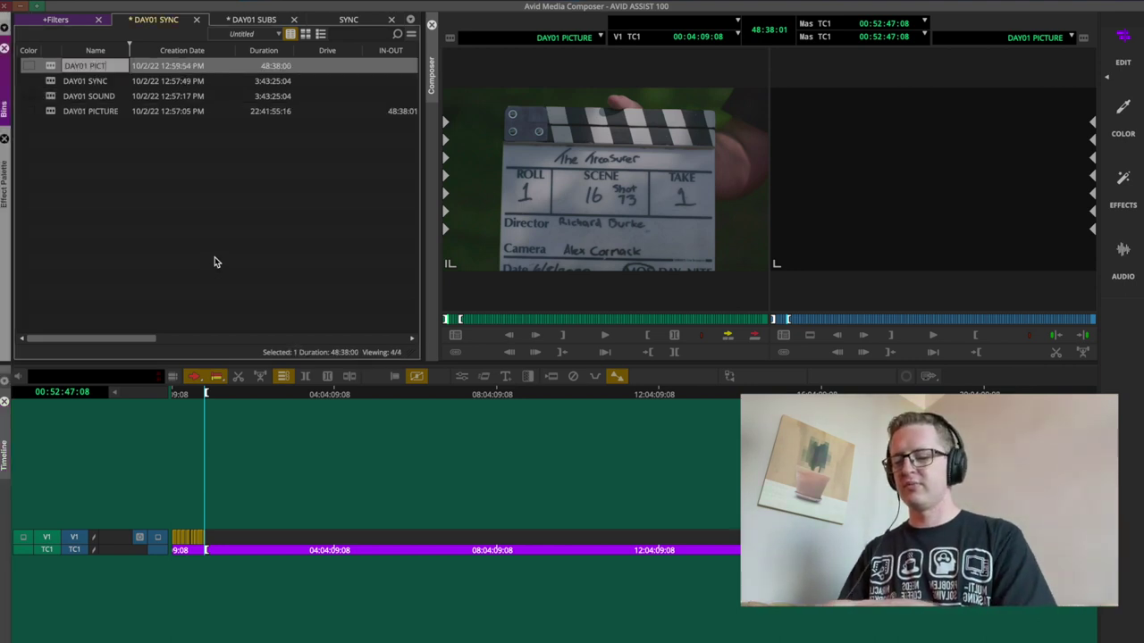
pyautogui.write('URE Pt2')
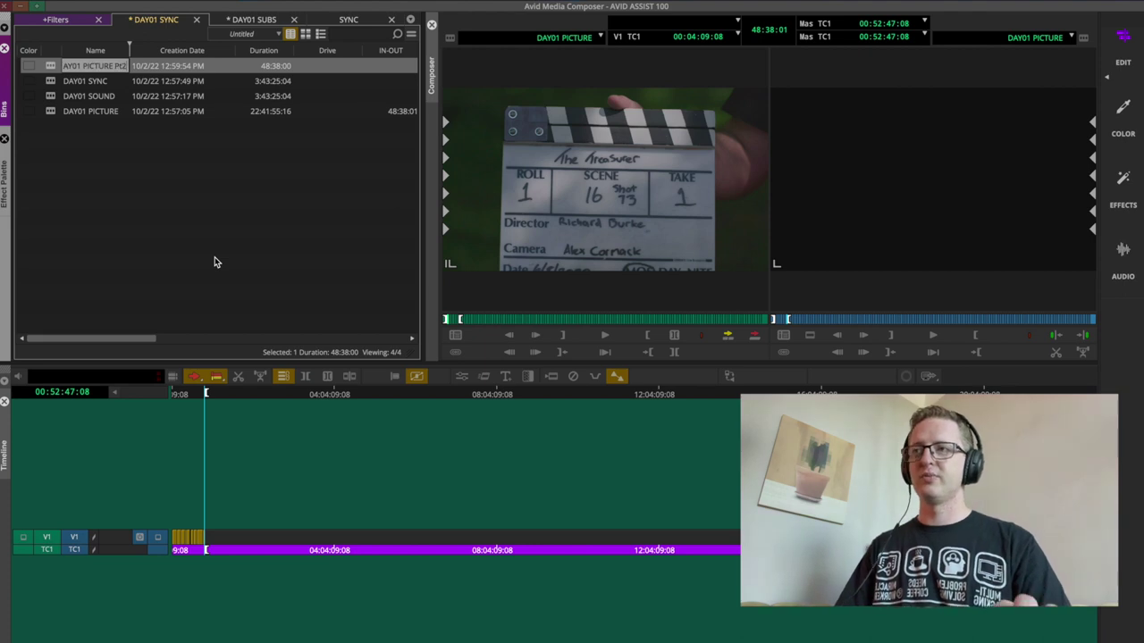
pyautogui.press('Return')
# - Mark the last group of clips in DAY01 PICTURE from 19:05:06:04 to 22:46:05:00 and save it as a subsequence in the DAY01 SYNC bin
pyautogui.hscroll(5, 215, 256)
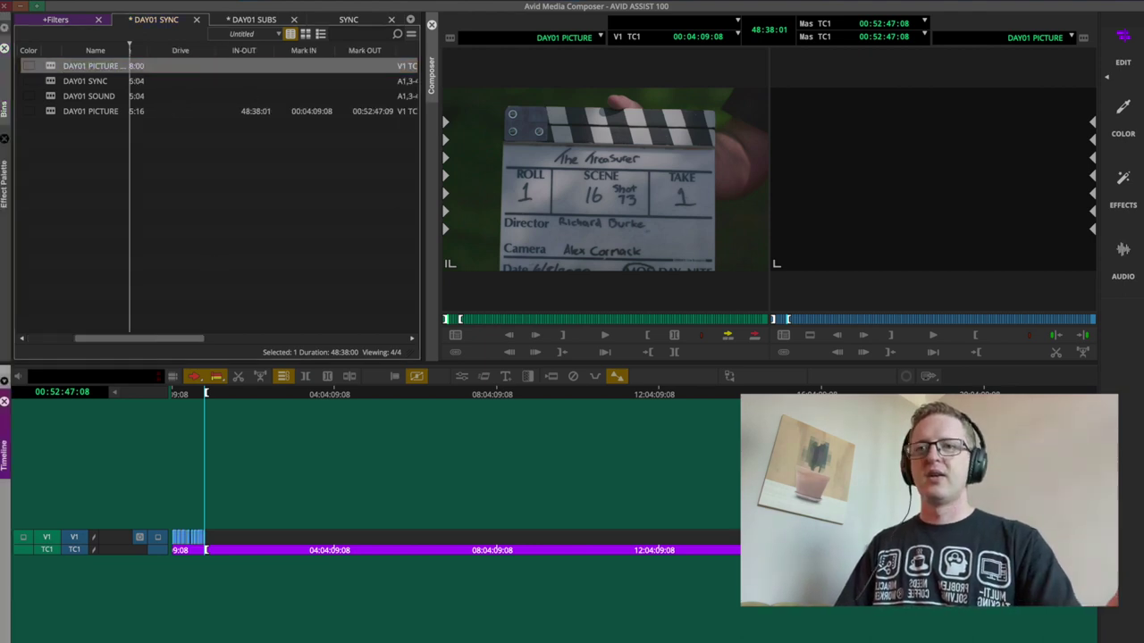
pyautogui.click(943, 463)
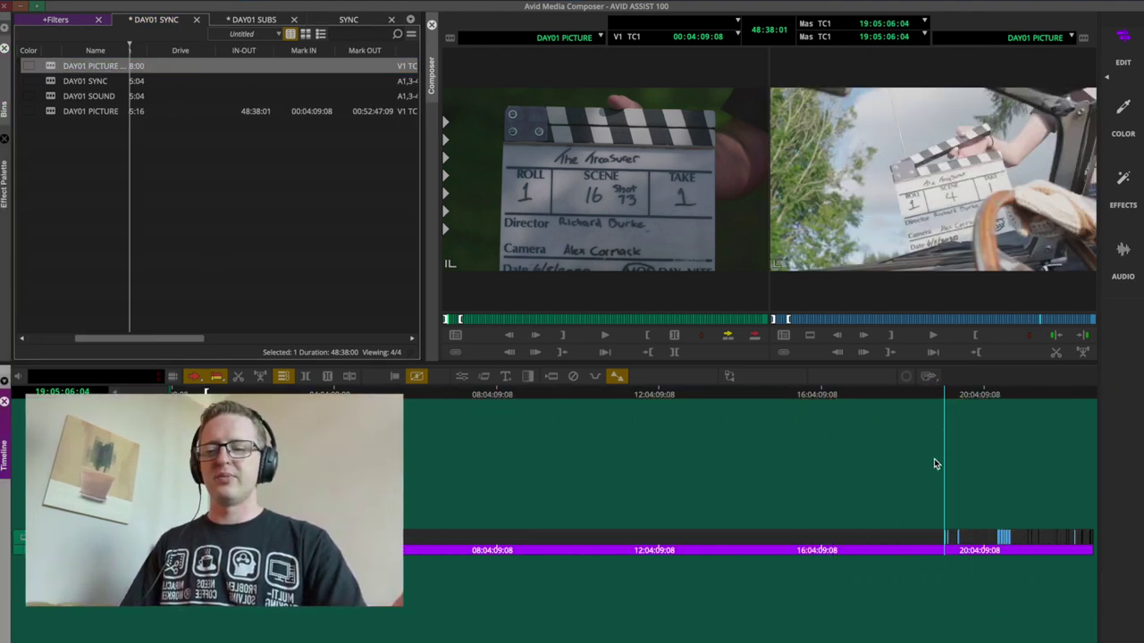
pyautogui.press('i')
pyautogui.click(1092, 394)
pyautogui.press('o')
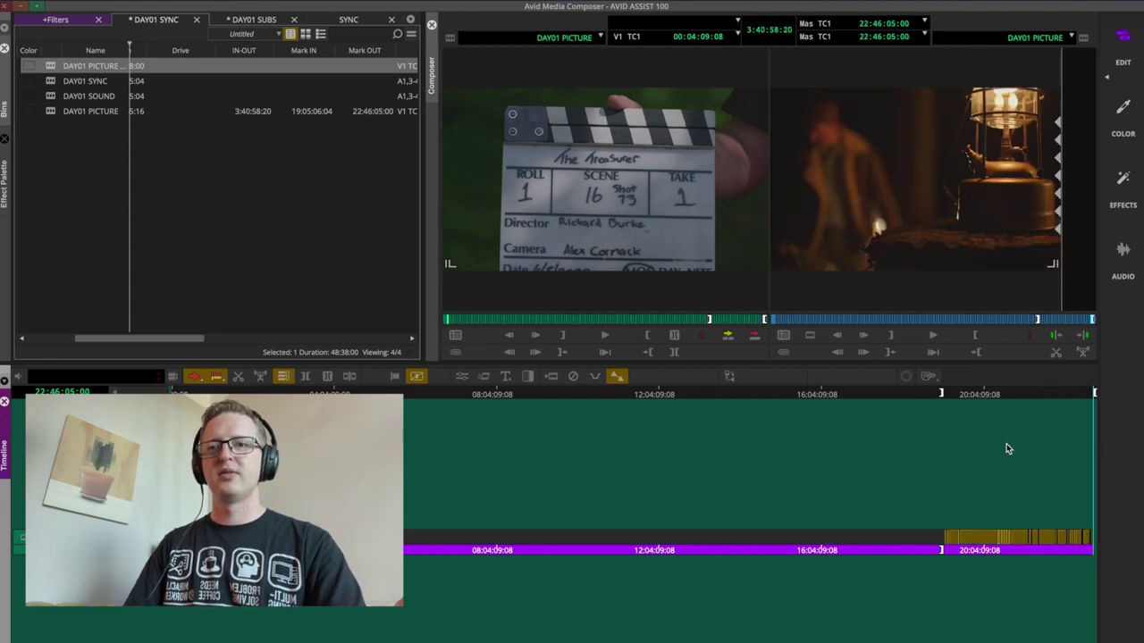
pyautogui.moveTo(916, 178); pyautogui.dragTo(278, 296)
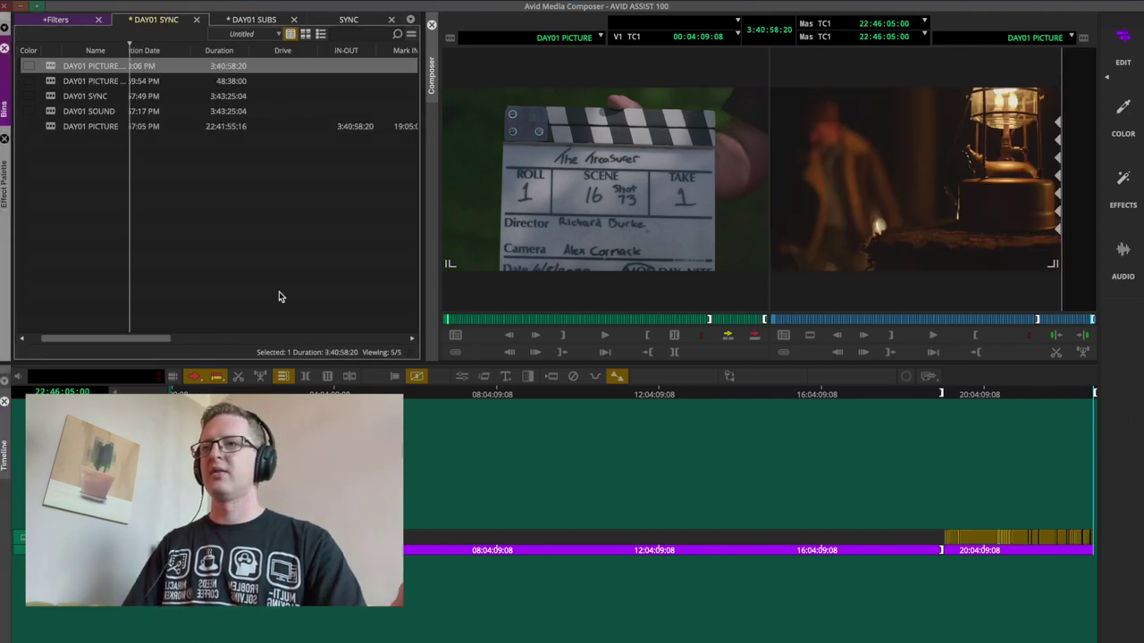
# - Rename the new subsequence DAY01 PICTURE Pt1
pyautogui.click(118, 67)
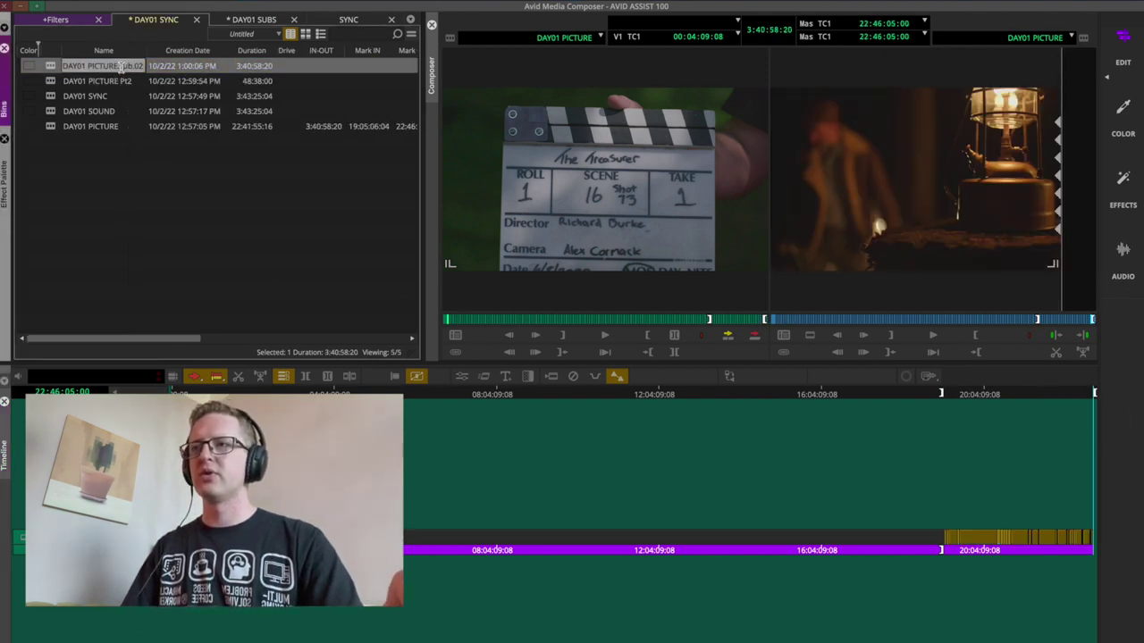
pyautogui.press('BackSpace')
pyautogui.press('BackSpace')
pyautogui.press('BackSpace')
pyautogui.press('BackSpace')
pyautogui.press('BackSpace')
pyautogui.press('BackSpace')
pyautogui.press('BackSpace')
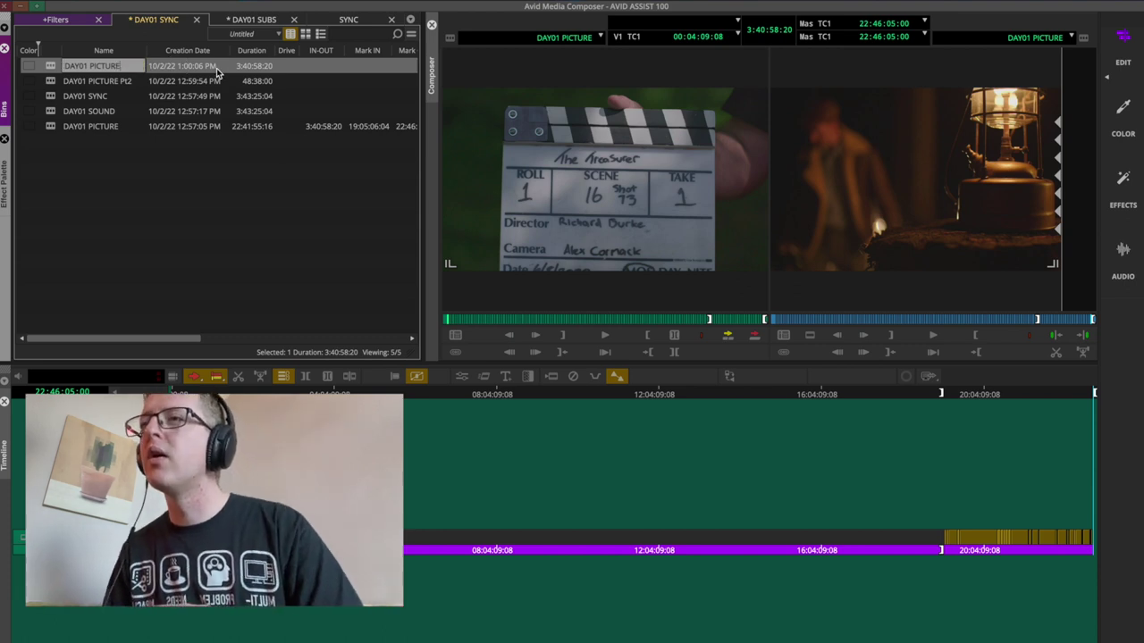
pyautogui.write('Pt1')
pyautogui.press('Return')
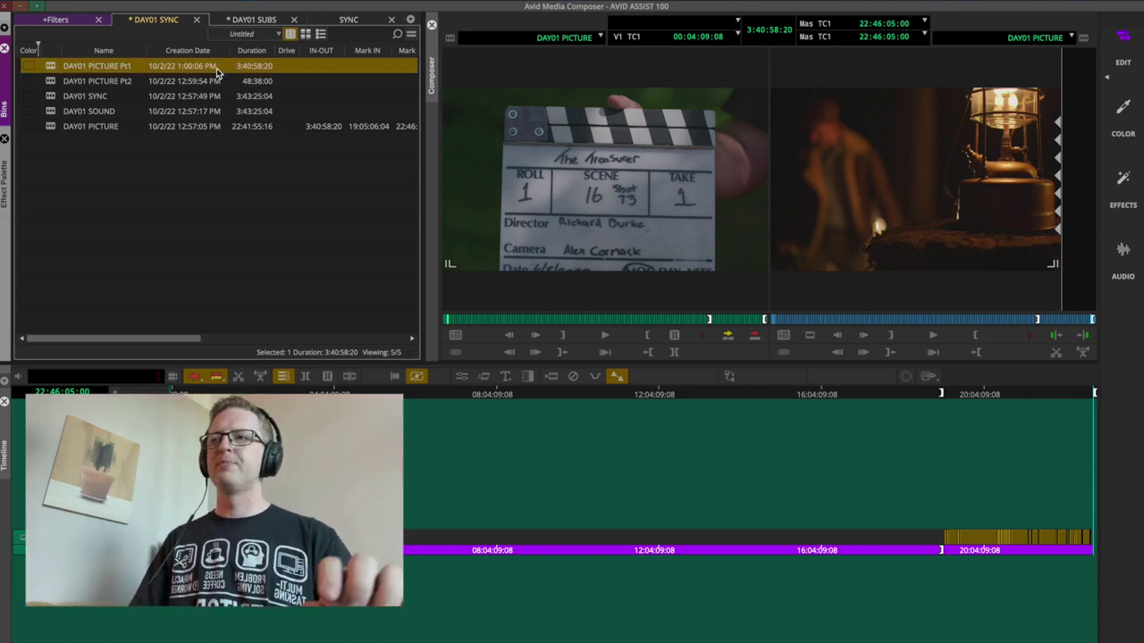
# - Compare the durations of DAY01 PICTURE Pt1 and DAY01 SOUND in the bin
pyautogui.click(184, 178)
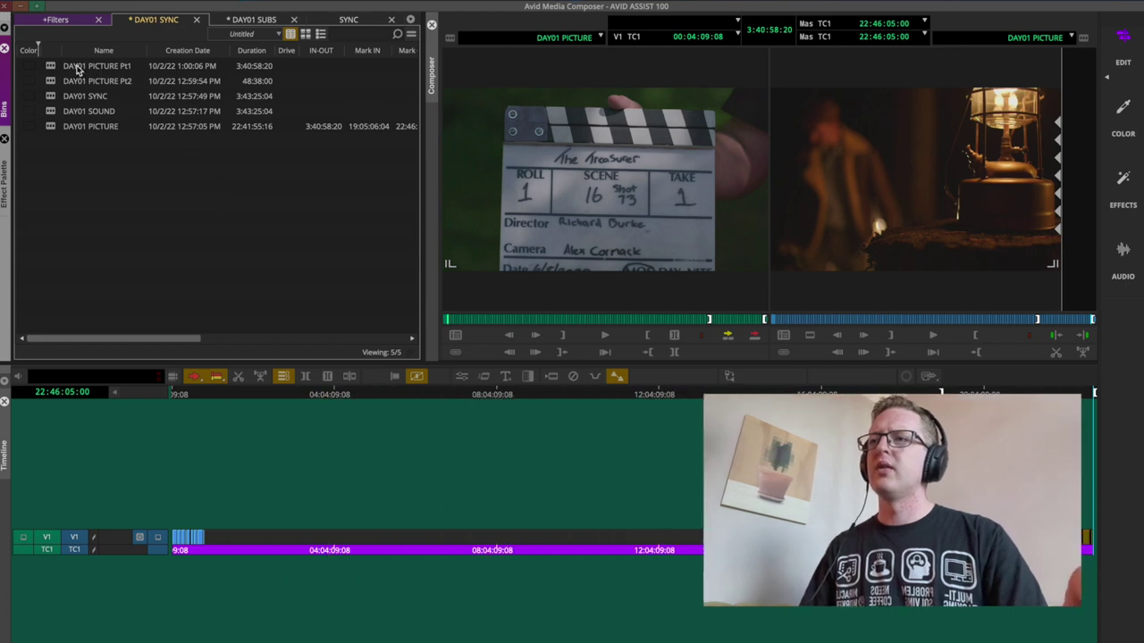
pyautogui.click(134, 66)
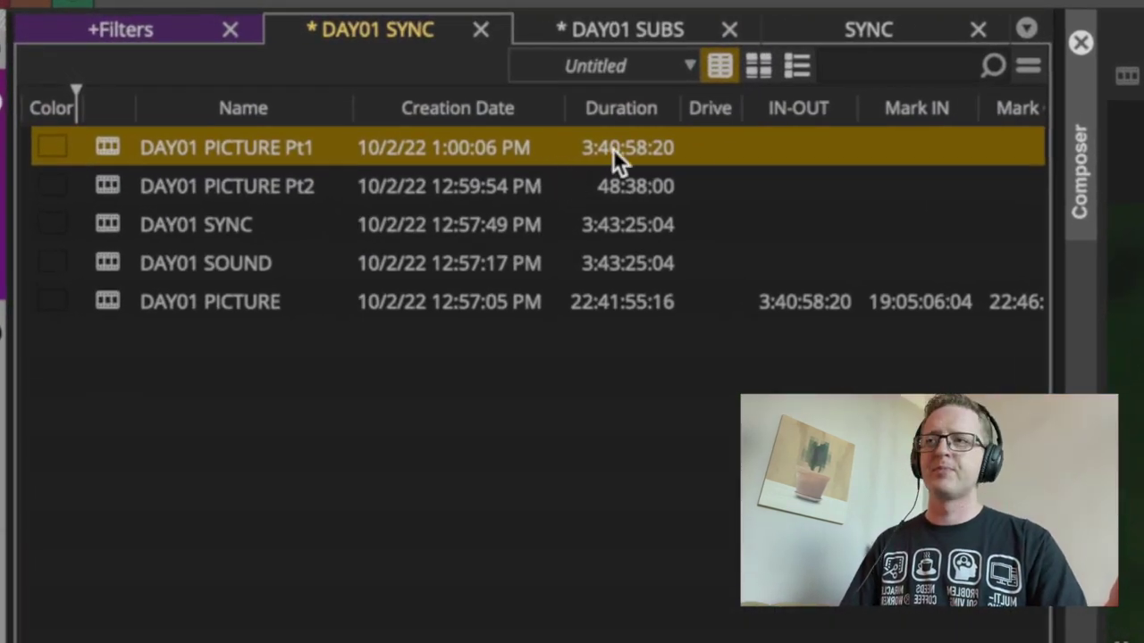
pyautogui.click(85, 264)
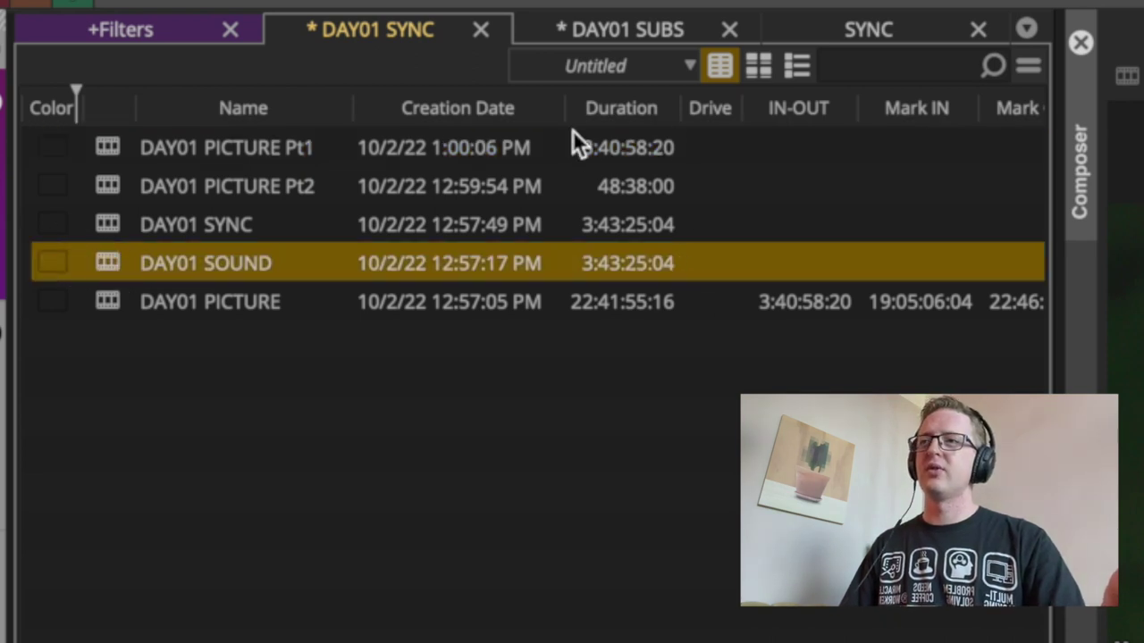
pyautogui.keyDown('ctrl'); pyautogui.click(113, 141); pyautogui.keyUp('ctrl')
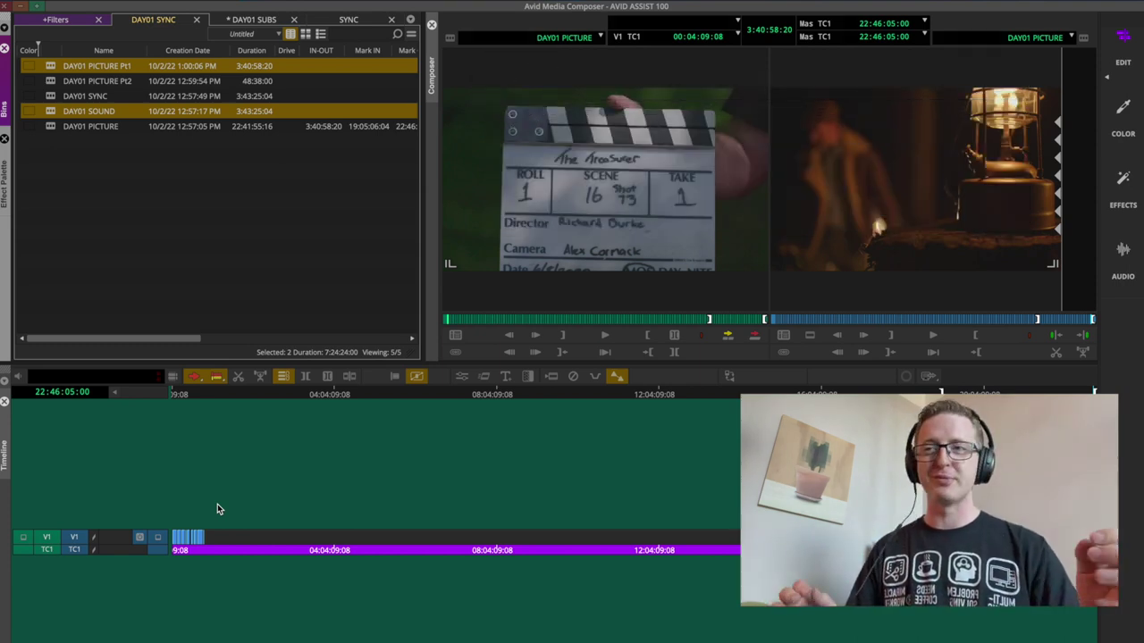
pyautogui.click(199, 231)
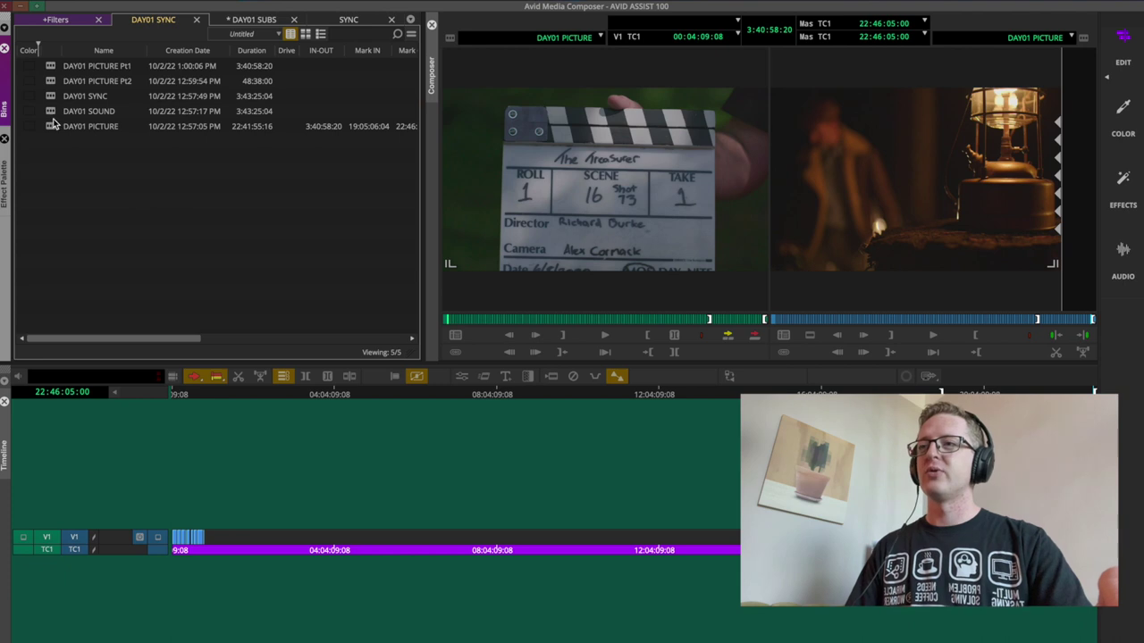
# - Load DAY01 SYNC into the timeline and DAY01 PICTURE Pt1 as the source
pyautogui.click(50, 111)
pyautogui.click(50, 98)
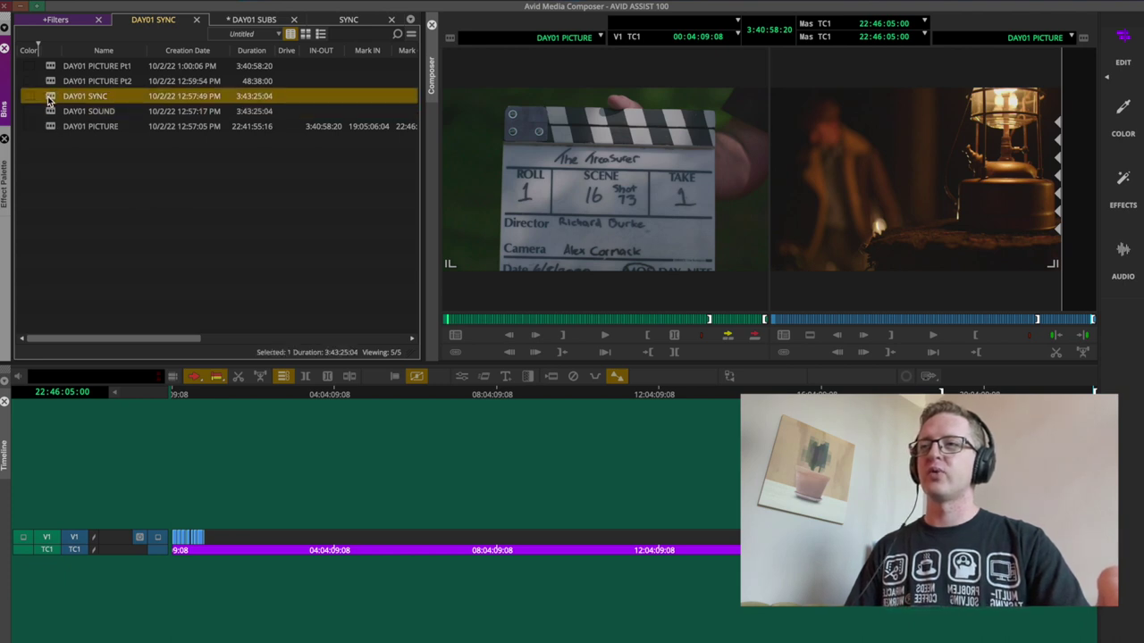
pyautogui.doubleClick(50, 98)
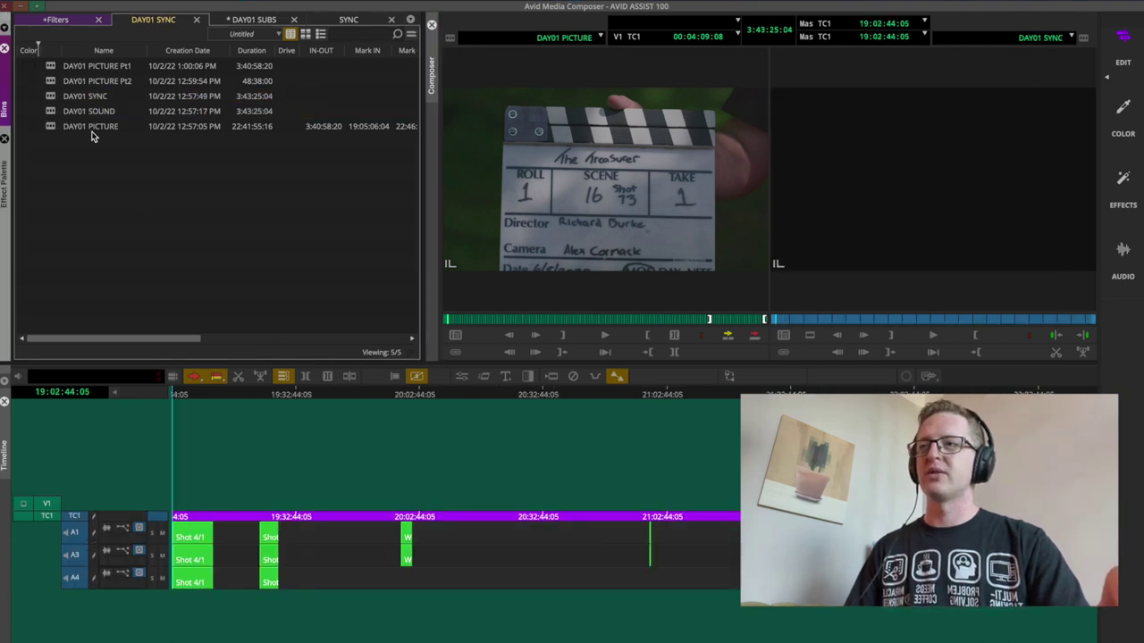
pyautogui.moveTo(50, 65); pyautogui.dragTo(565, 146)
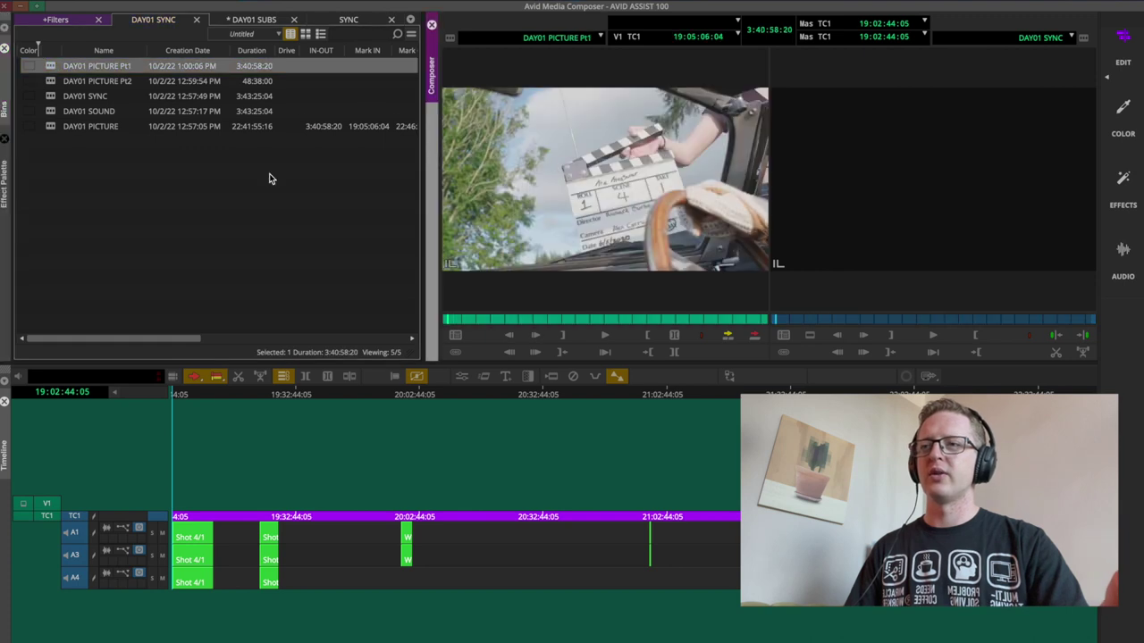
# - Overwrite DAY01 PICTURE Pt1 onto the V1 track of DAY01 SYNC, starting at timecode 19:05:06:04
pyautogui.click(68, 526)
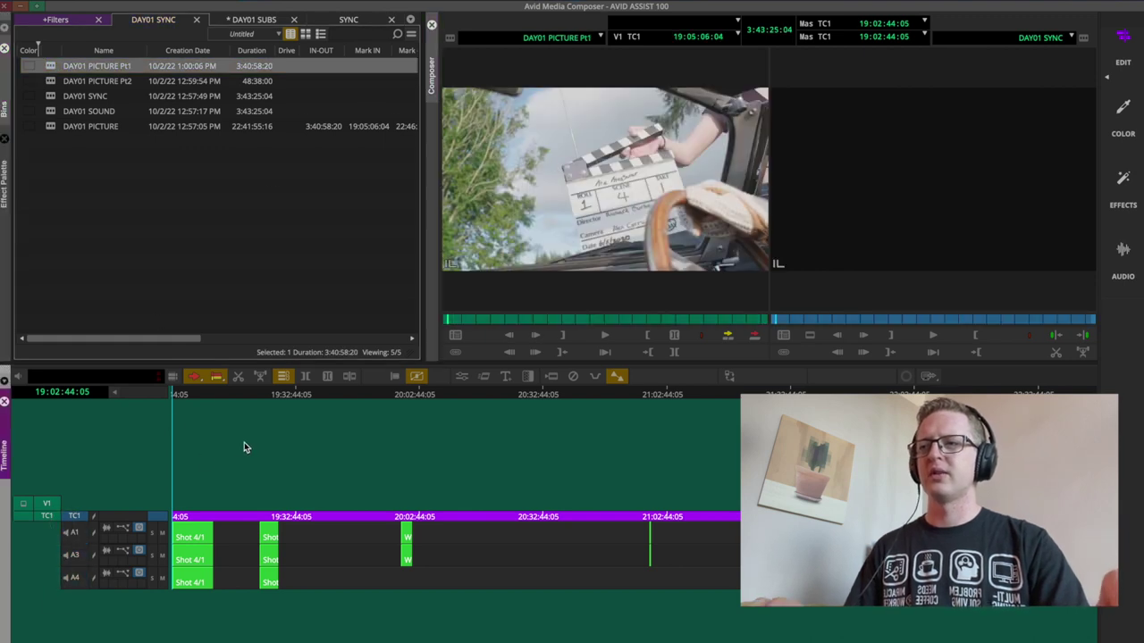
pyautogui.click(653, 59)
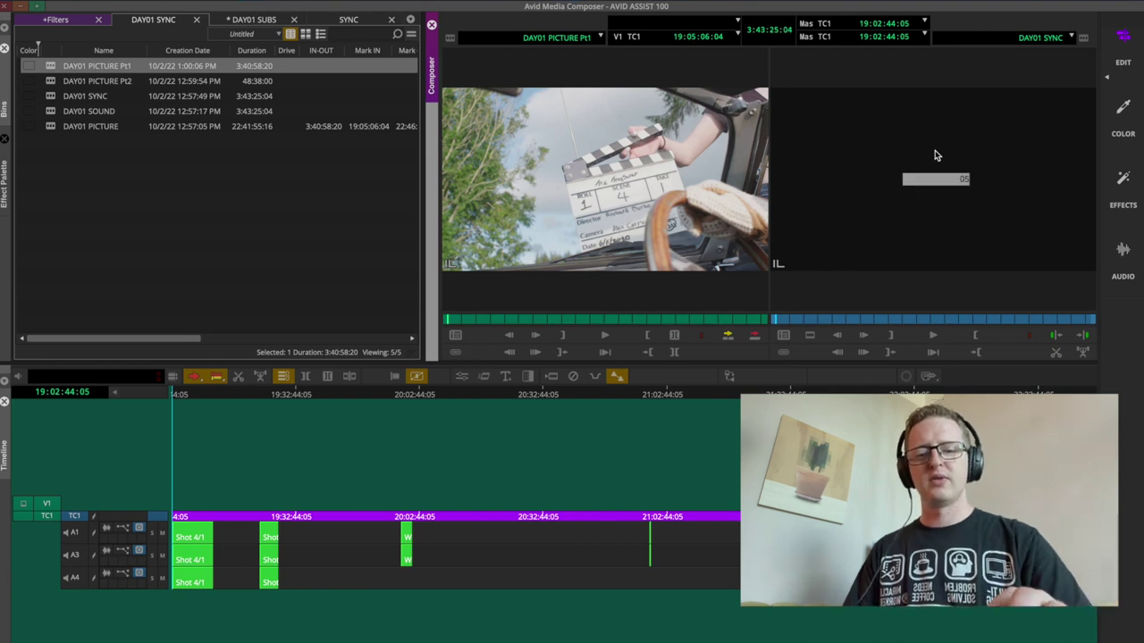
pyautogui.press('Return')
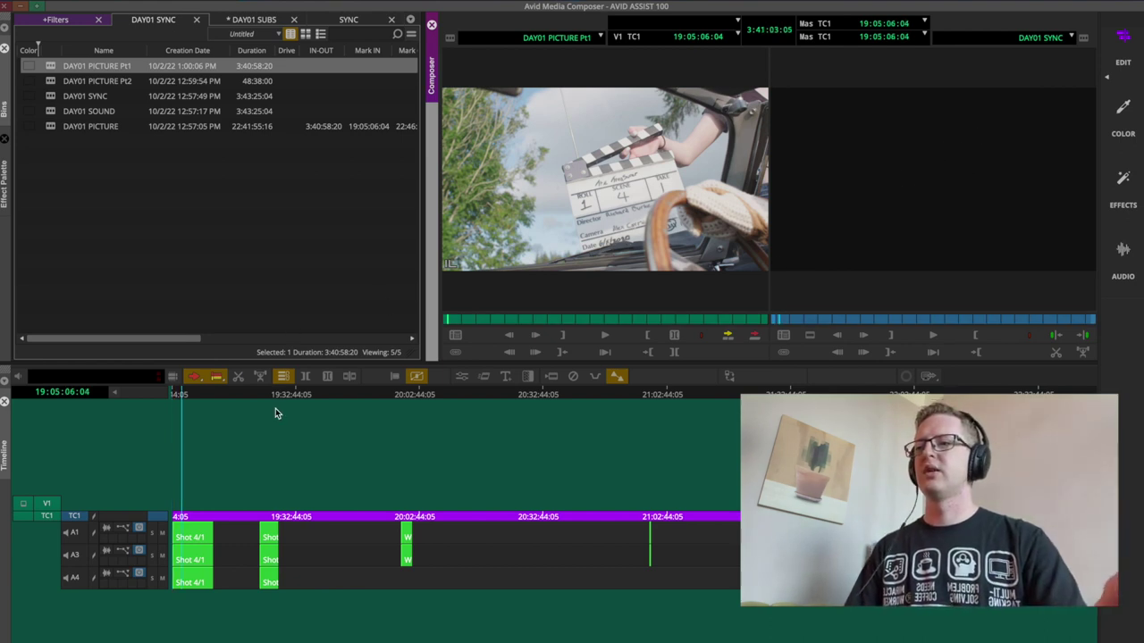
pyautogui.click(293, 439)
pyautogui.press('b')
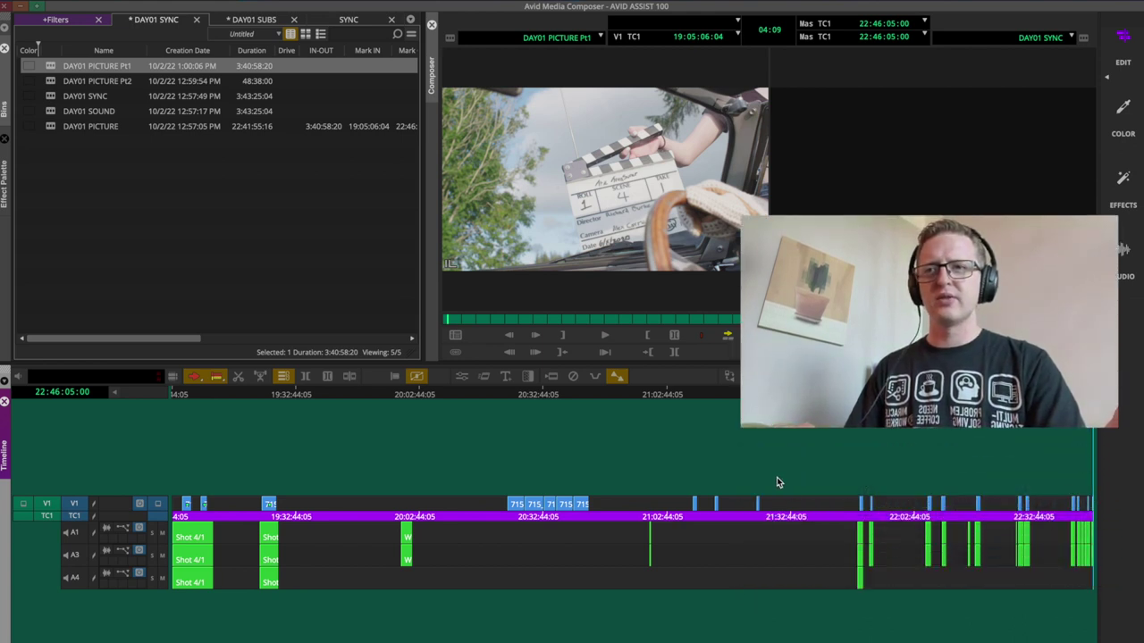
# - Check the V1 clips in DAY01 SYNC that have no audio beneath them, viewing the footage around 20:30
pyautogui.moveTo(679, 460); pyautogui.dragTo(774, 542)
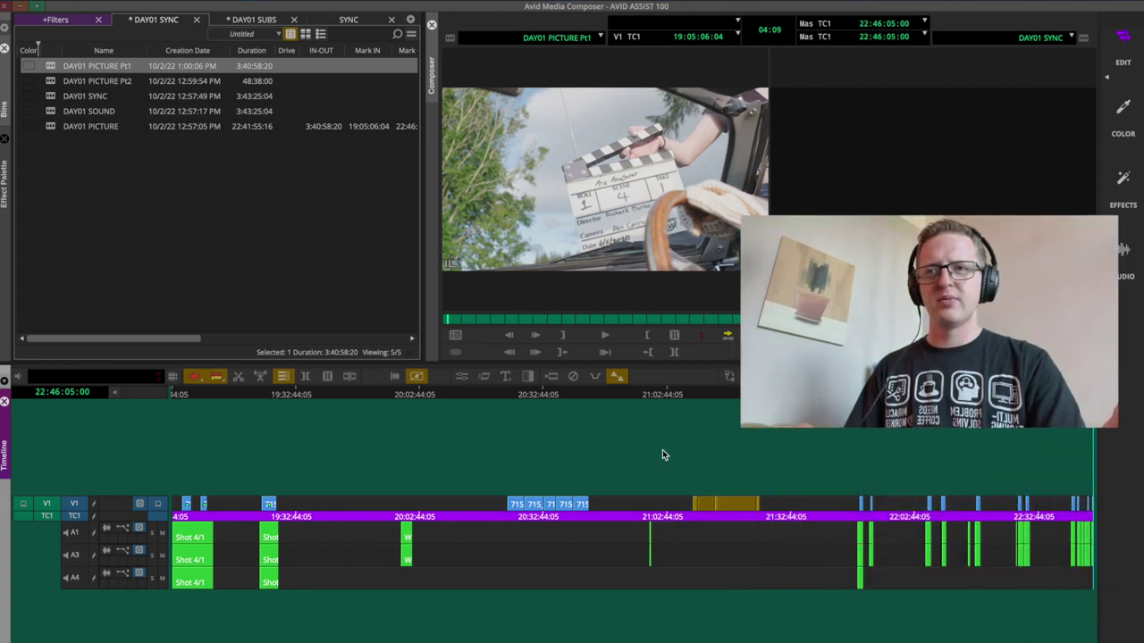
pyautogui.moveTo(484, 452); pyautogui.dragTo(623, 535)
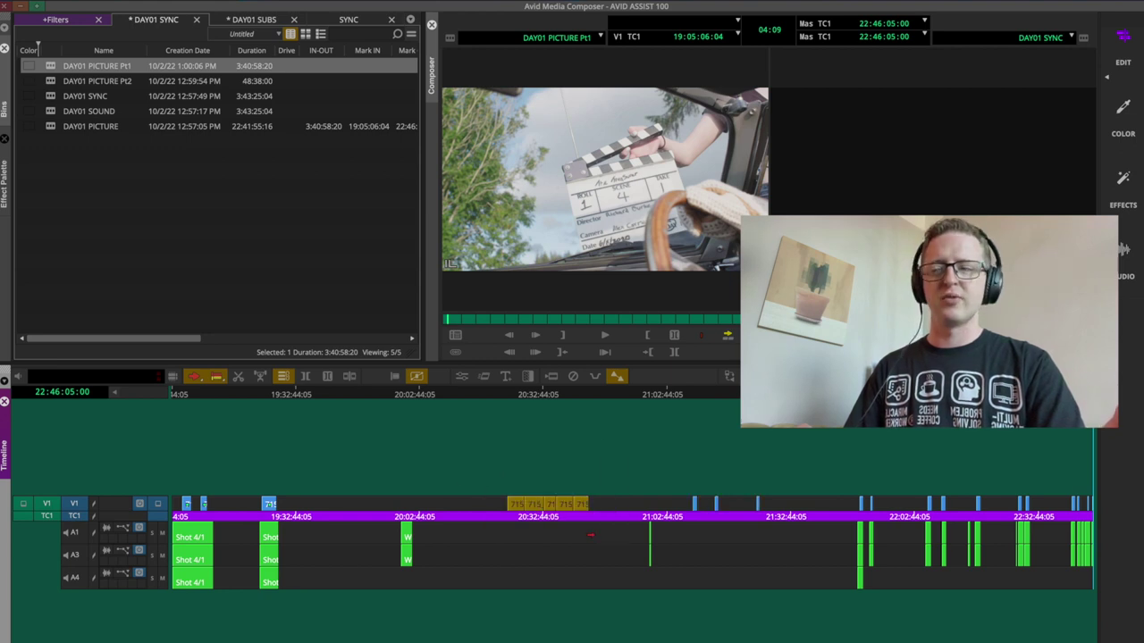
pyautogui.click(491, 457)
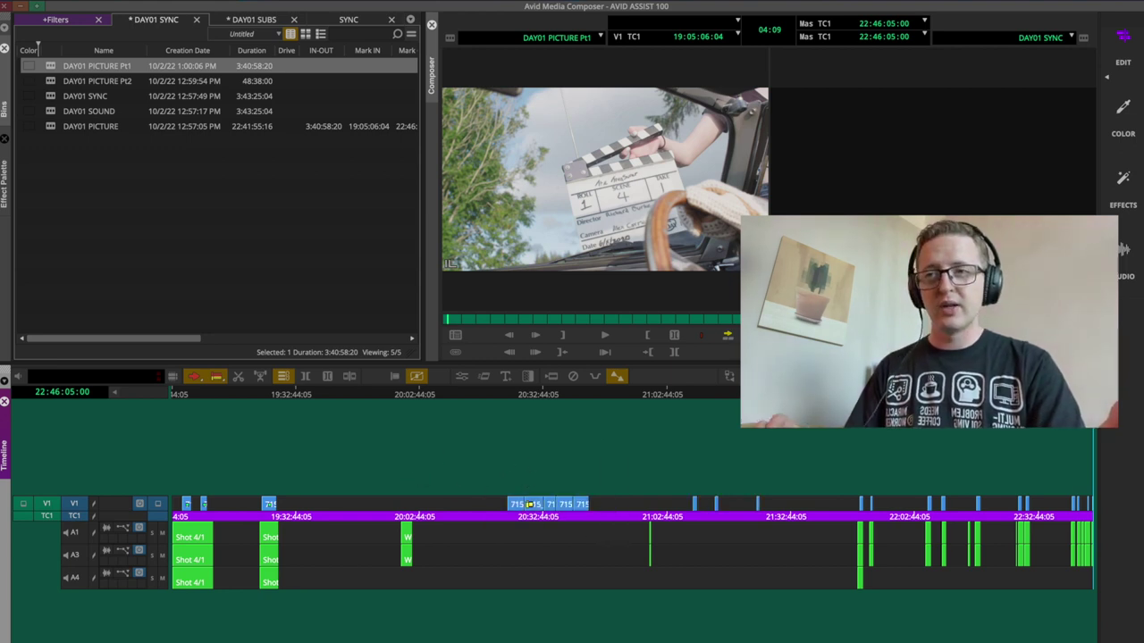
pyautogui.click(528, 396)
pyautogui.moveTo(528, 397)
pyautogui.mouseDown()
pyautogui.moveTo(520, 413)
pyautogui.moveTo(532, 408)
pyautogui.mouseUp()
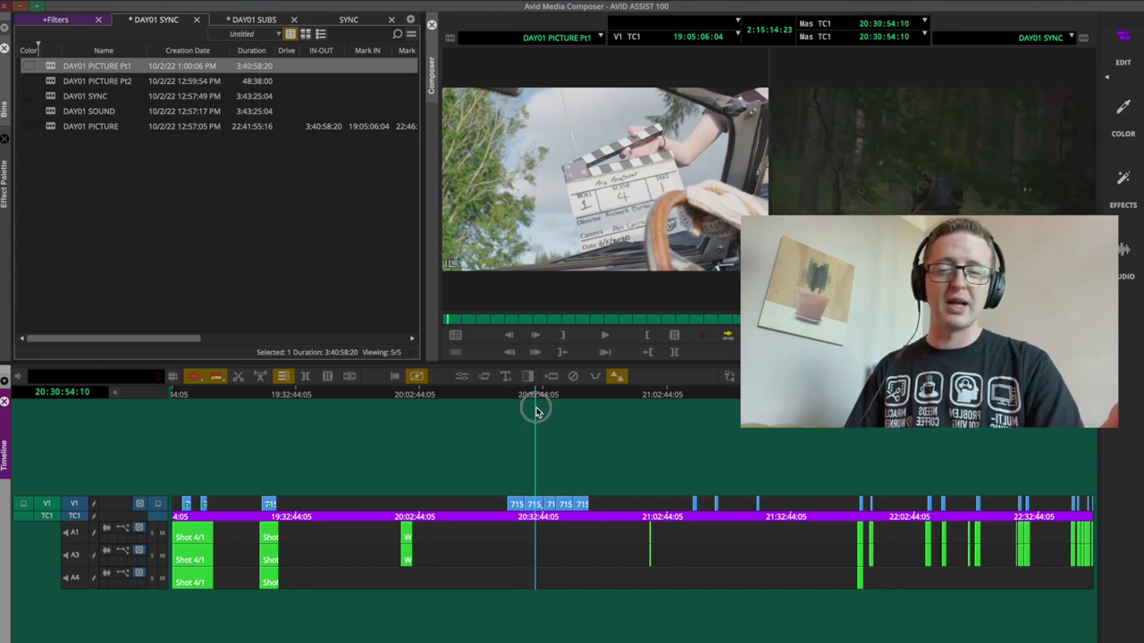
pyautogui.click(523, 427)
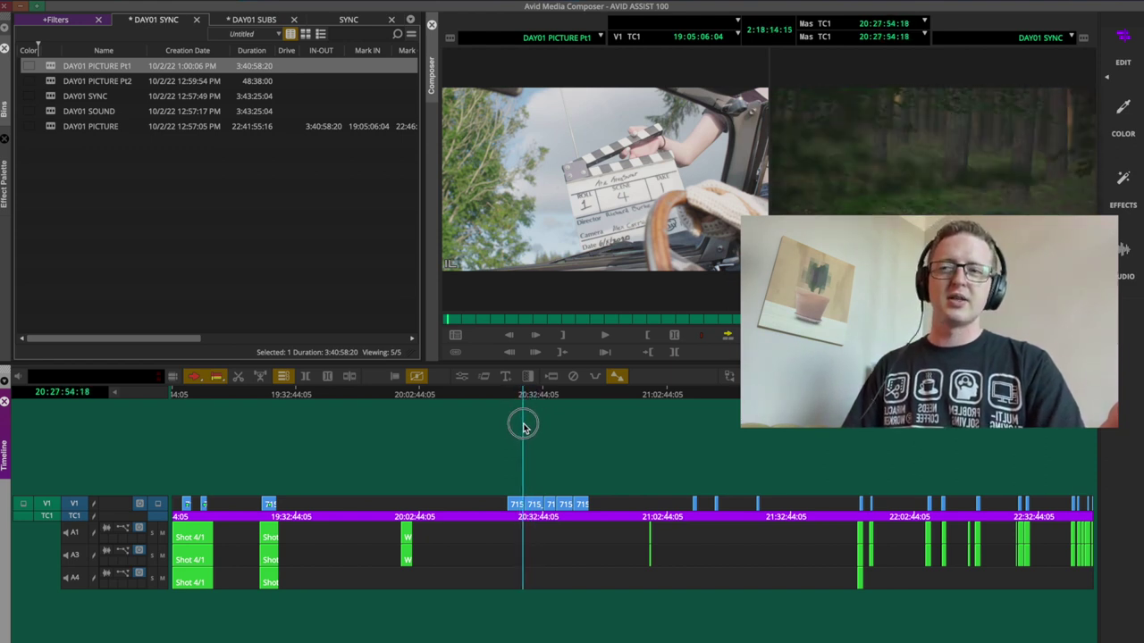
pyautogui.click(526, 424)
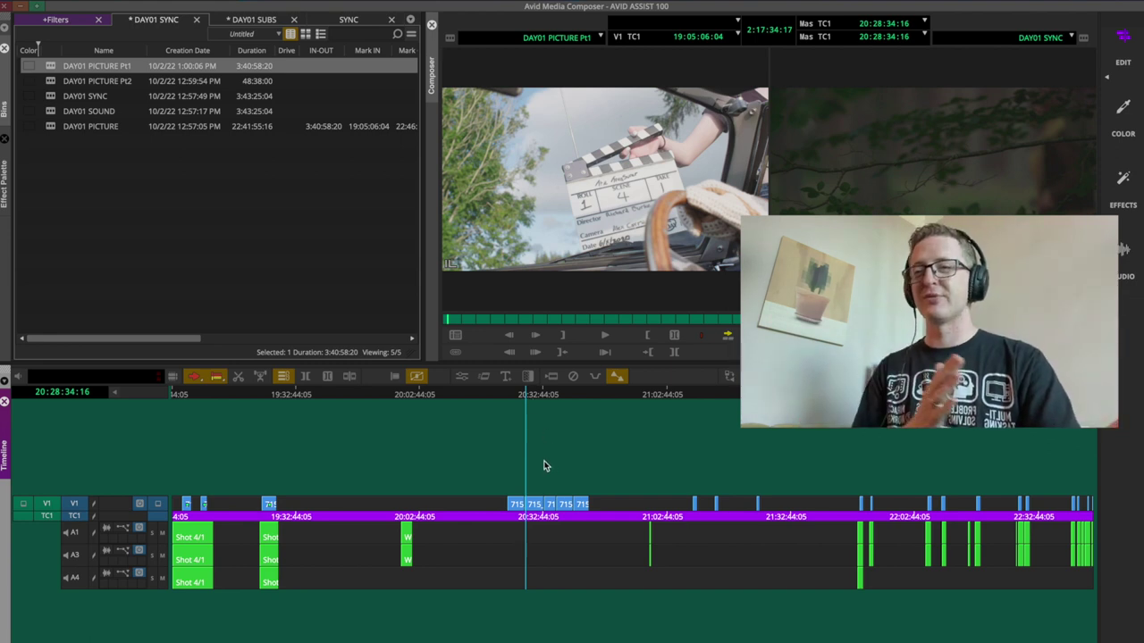
# - Step through the cuts between the adjoining 715 clips near 20:32:44:05 to examine how the takes butt together
pyautogui.click(527, 502)
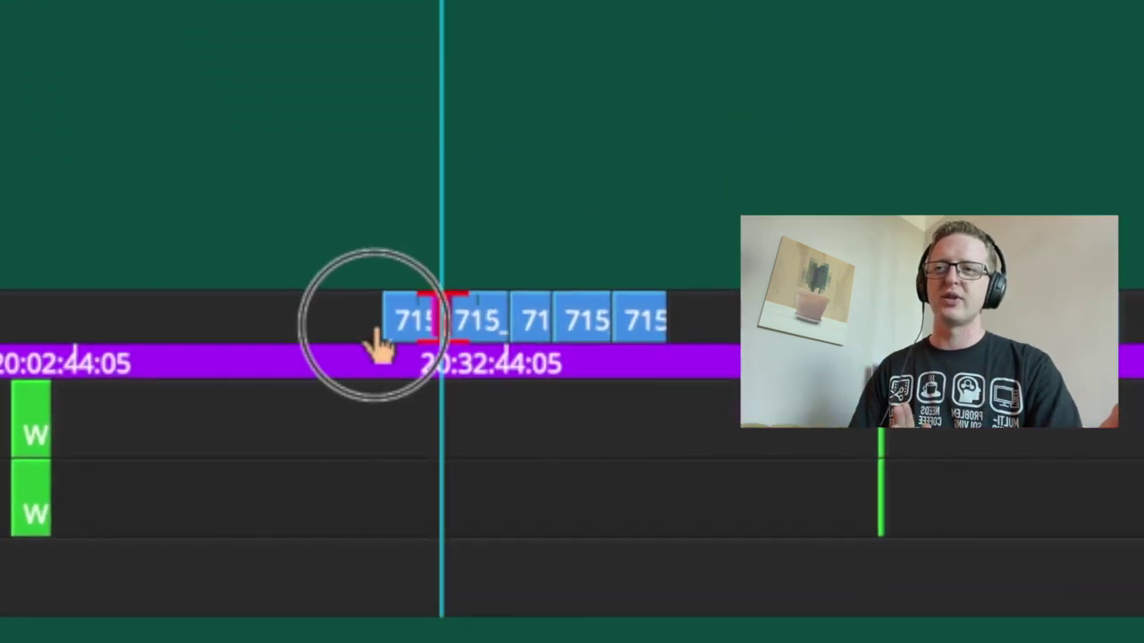
pyautogui.click(519, 323)
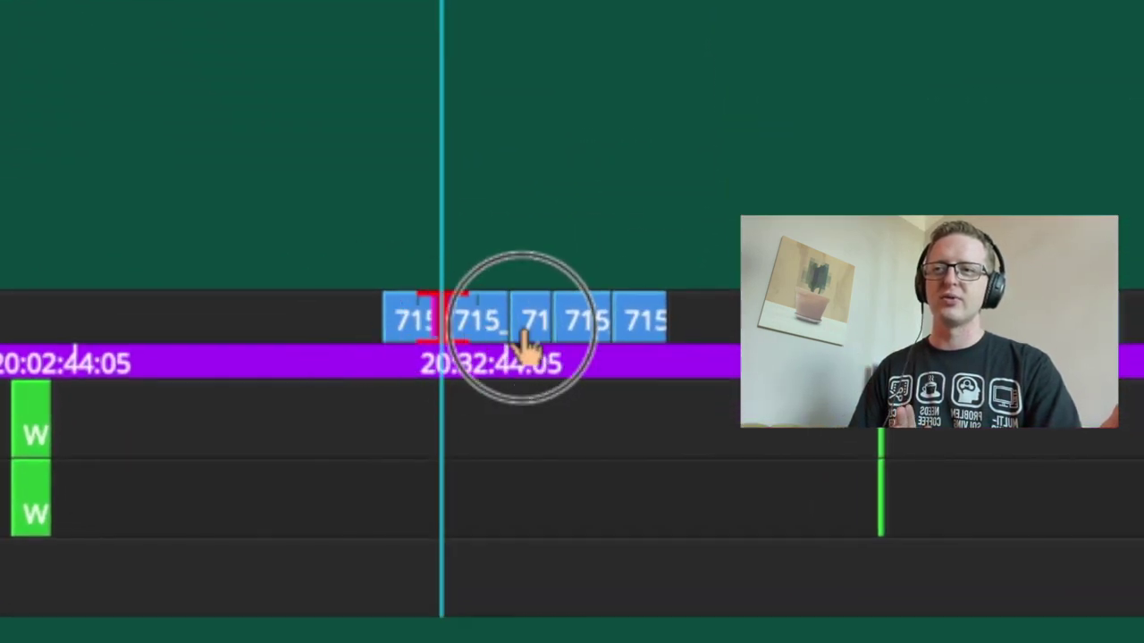
pyautogui.press('Down')
pyautogui.click(503, 315)
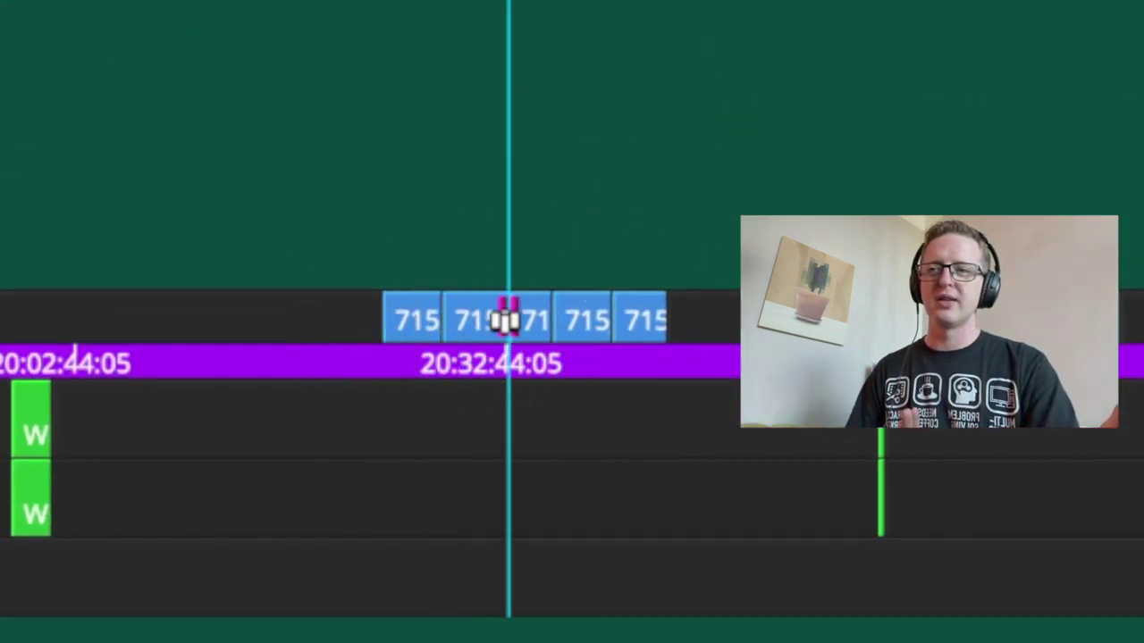
pyautogui.click(559, 350)
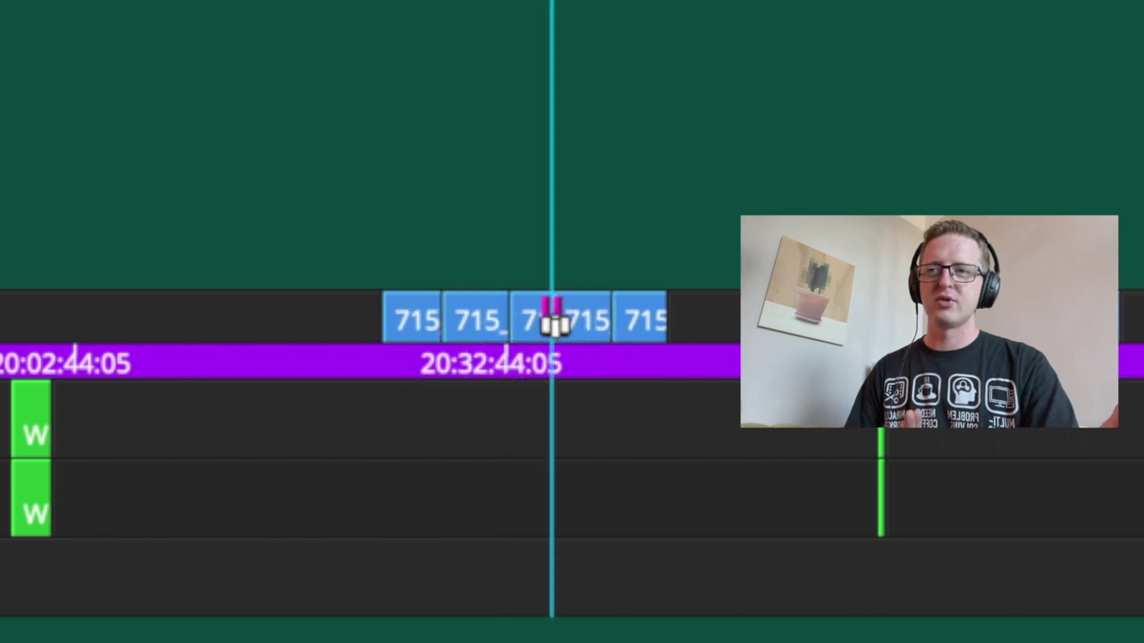
pyautogui.click(539, 319)
pyautogui.click(587, 326)
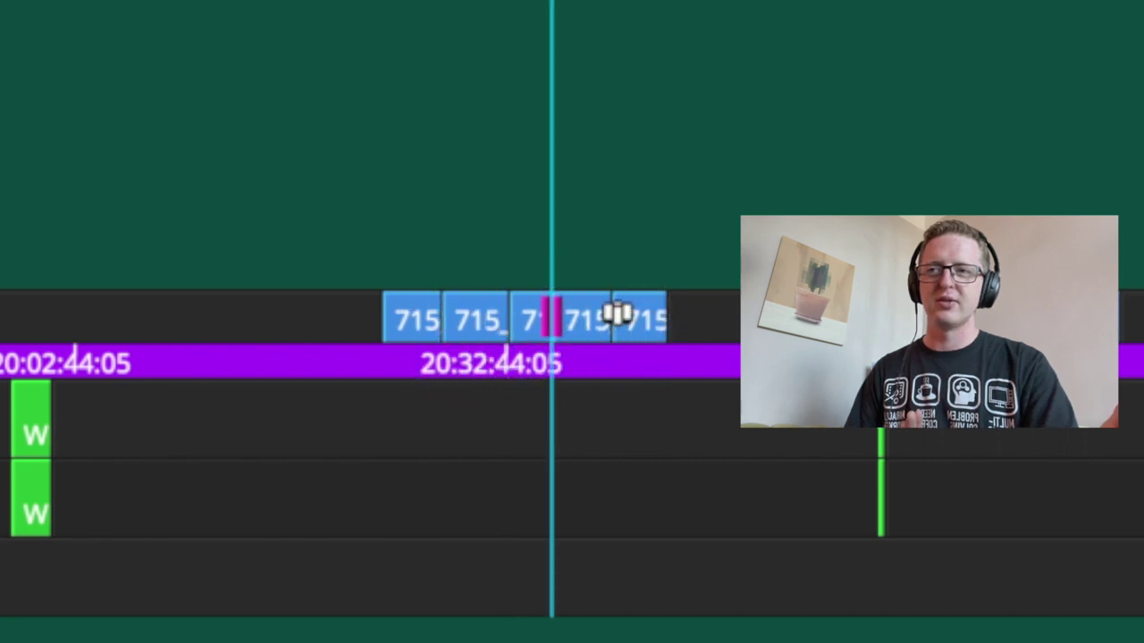
pyautogui.click(614, 320)
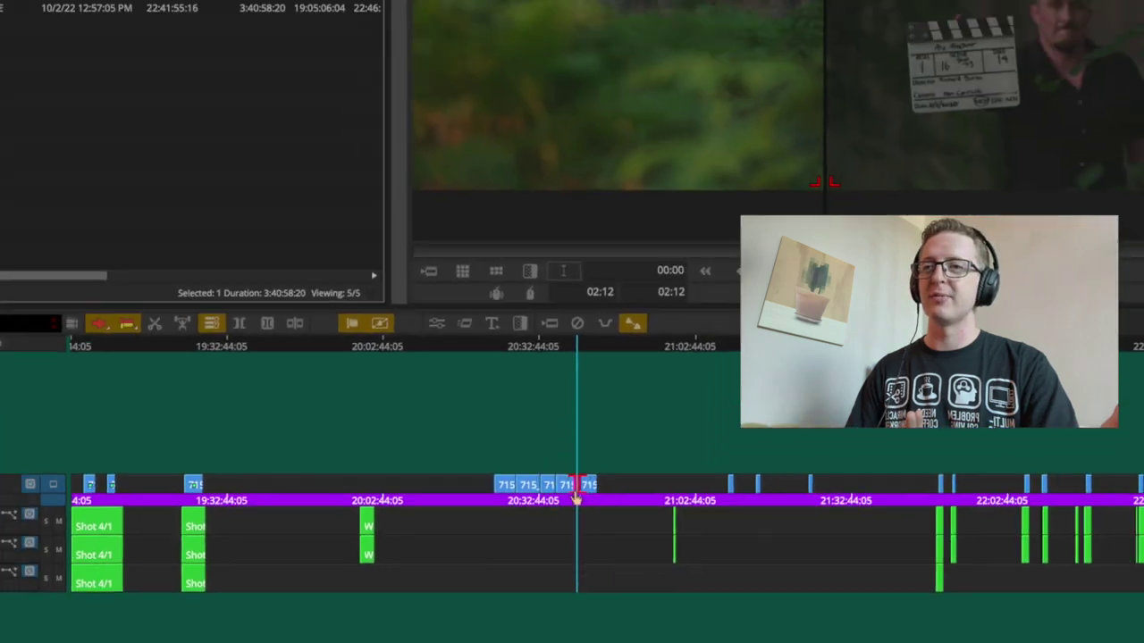
# - Play clip 715_0015 against the Shot 4/1 audio to check sync, and park on its slate at 19:05:13:22
pyautogui.click(185, 399)
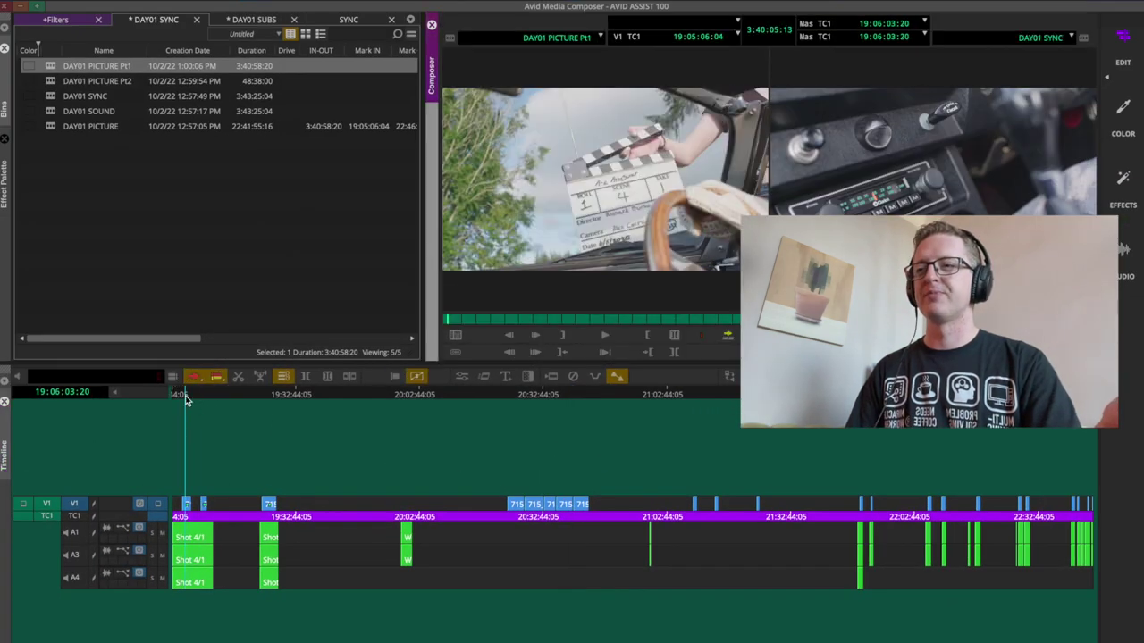
pyautogui.press('Up')
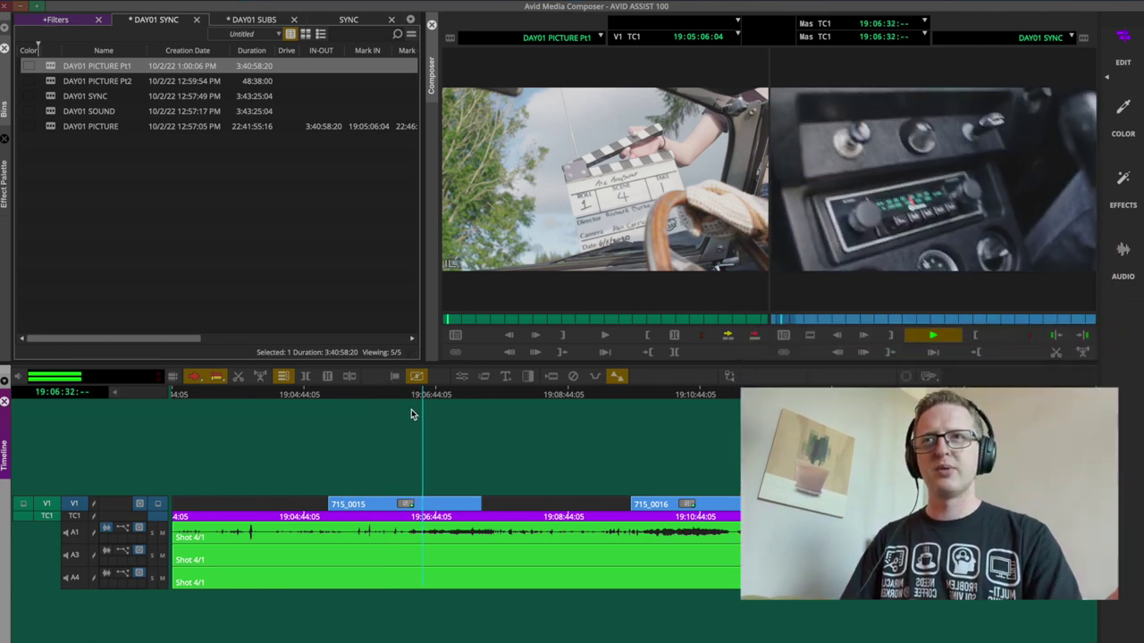
pyautogui.click(454, 396)
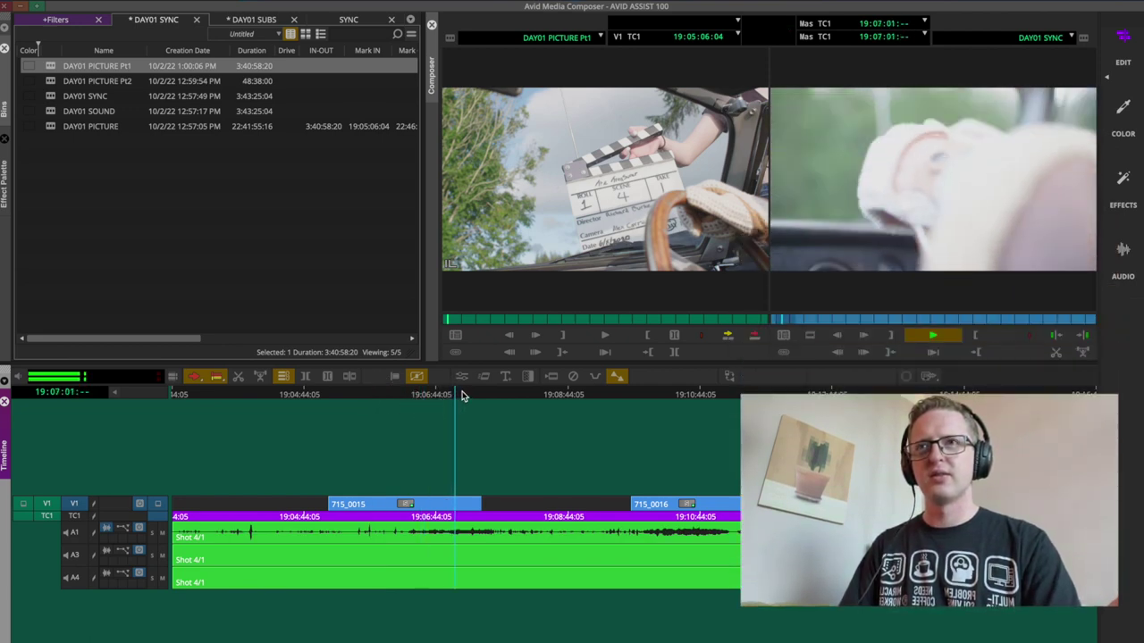
pyautogui.click(311, 427)
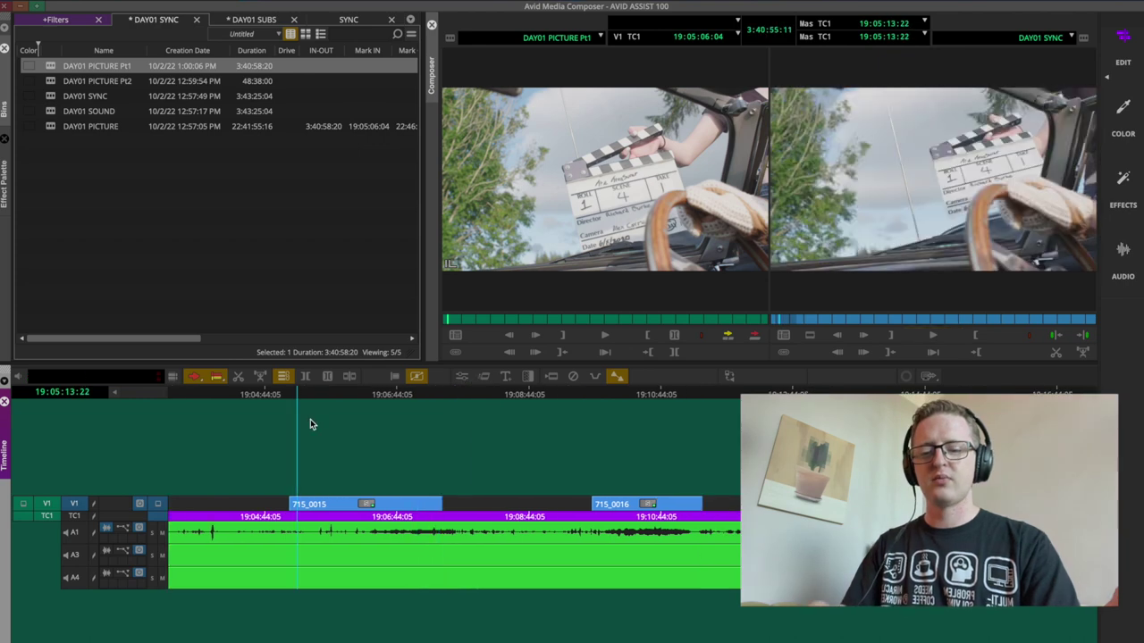
# - Play 715_0015 onward from its slate against the Shot 4/1 audio, stopping at 19:05:19:03
pyautogui.press('Down')
pyautogui.press('Up')
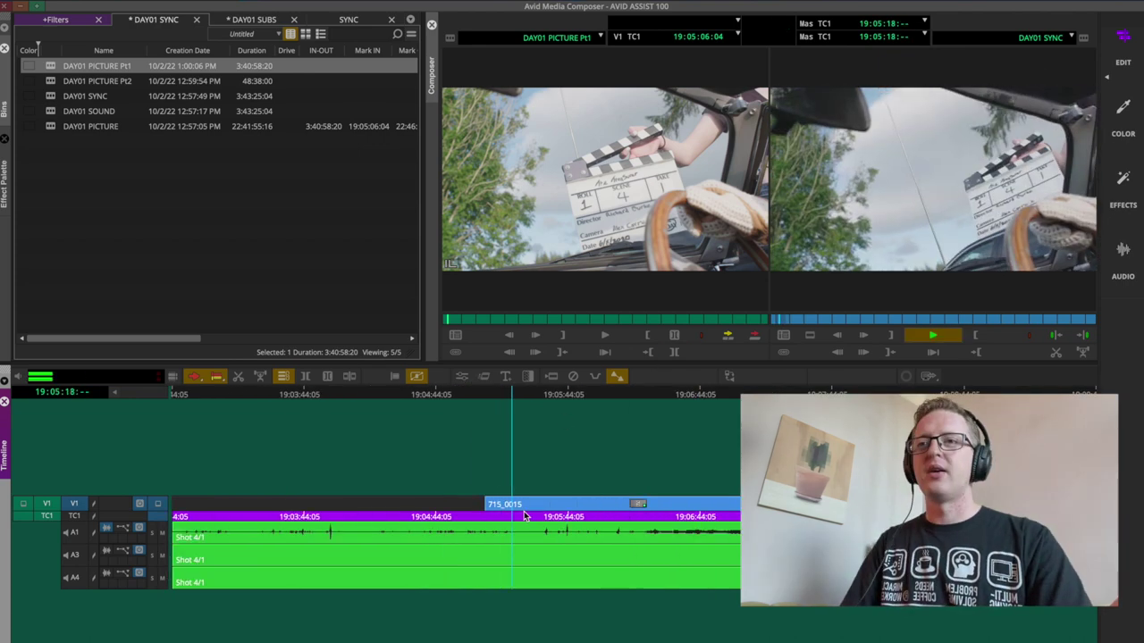
pyautogui.press('space')
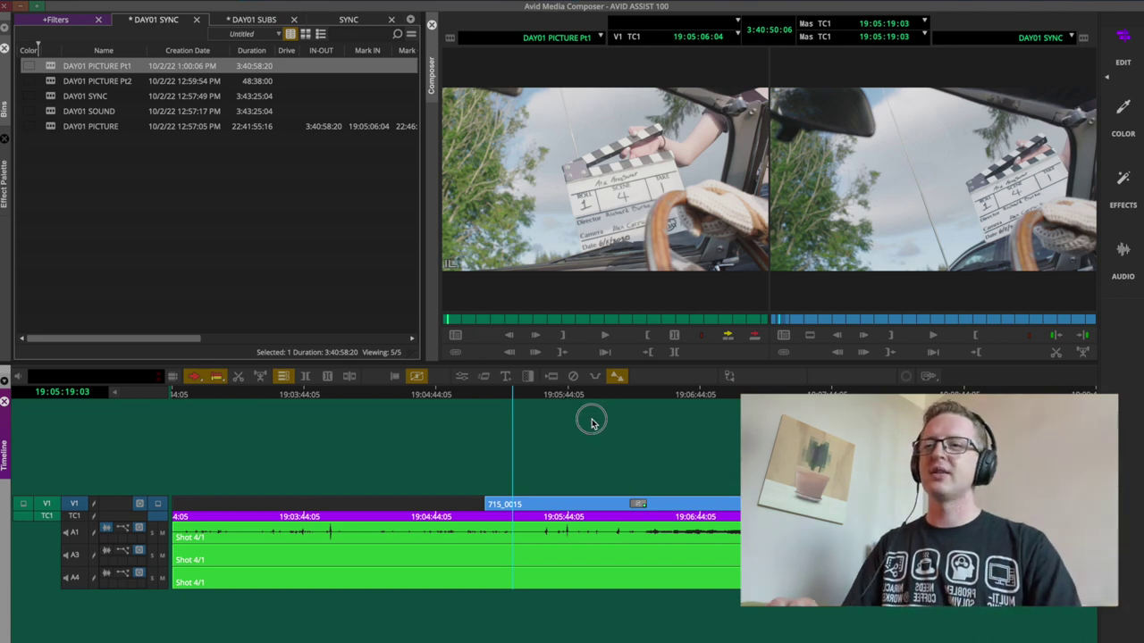
# - Mark the full length of clip 715_0015 with A1 included and subclip it into the DAY01 SUBS bin as 4-1
pyautogui.click(252, 20)
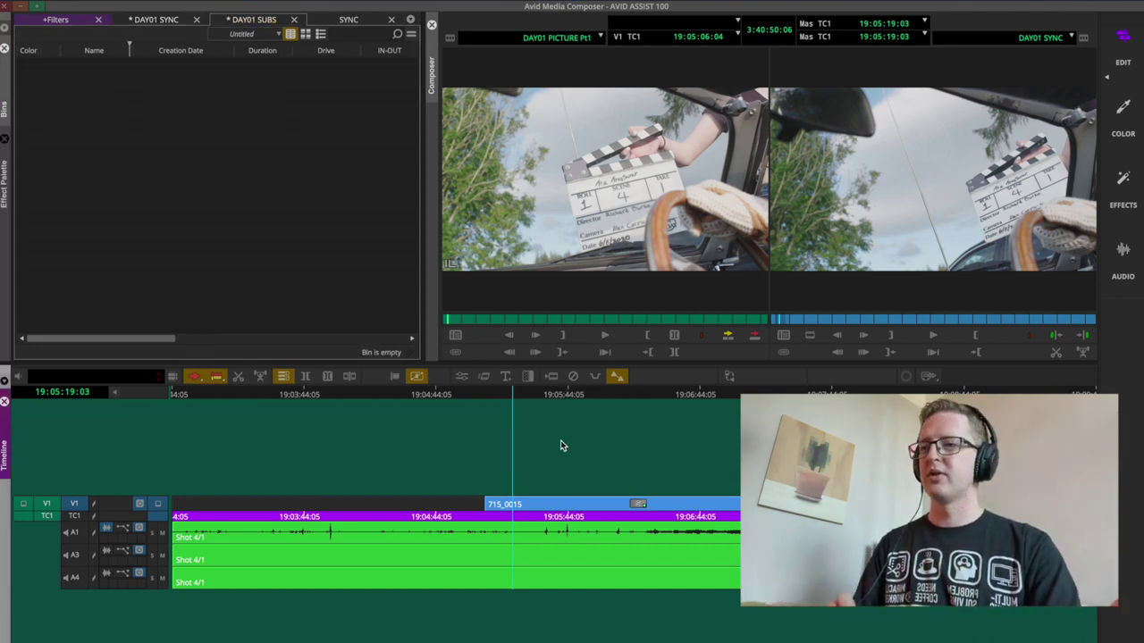
pyautogui.press('t')
pyautogui.click(73, 535)
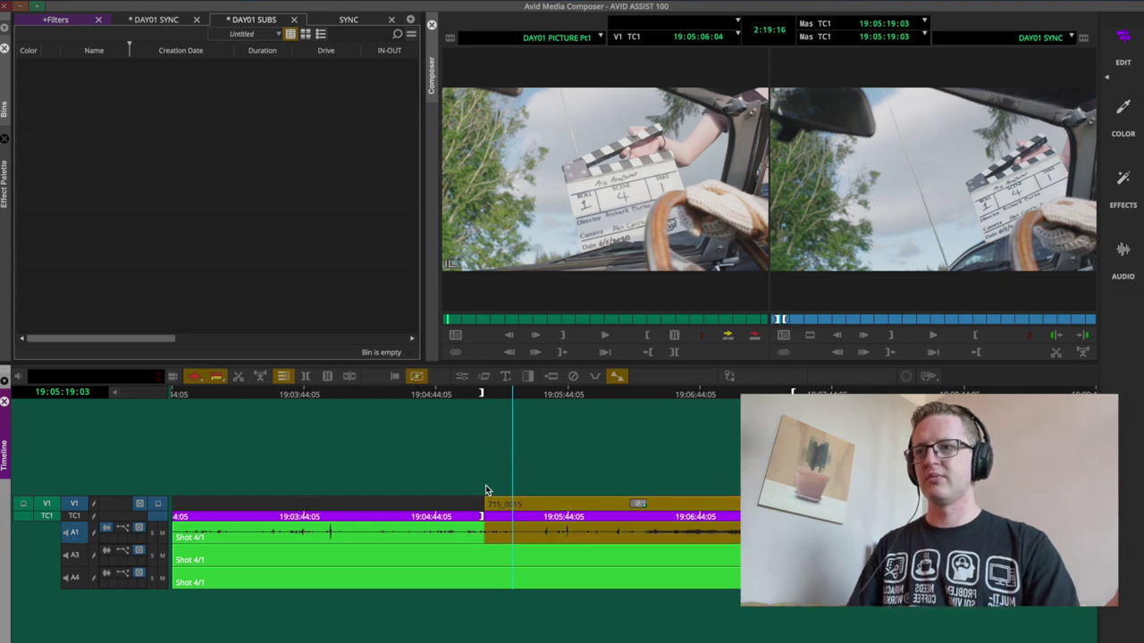
pyautogui.press('F5')
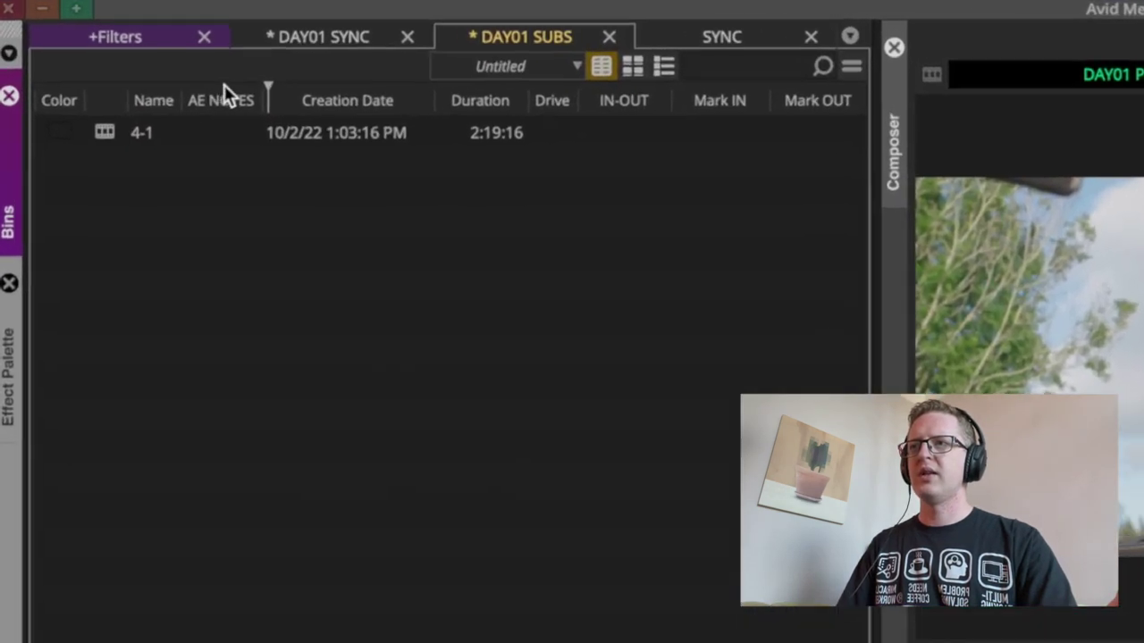
# - Enter NO VISUAL SYNC REF in the AE NOTES of subclip 4-1 and move the bin's column divider beside Color
pyautogui.click(151, 67)
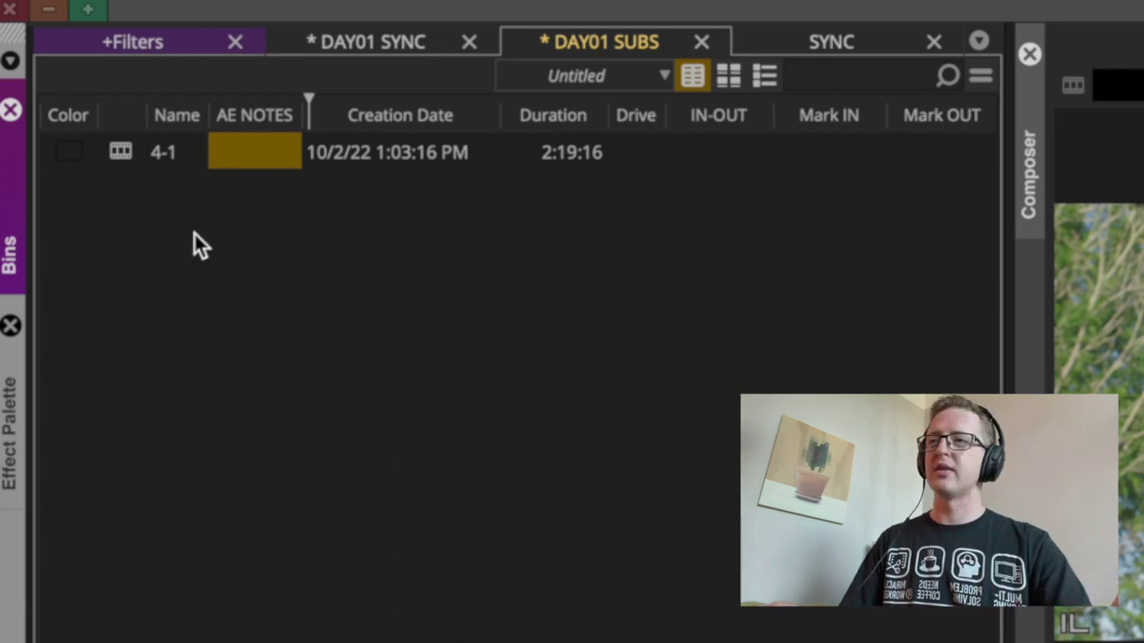
pyautogui.click(251, 150)
pyautogui.write('NO V')
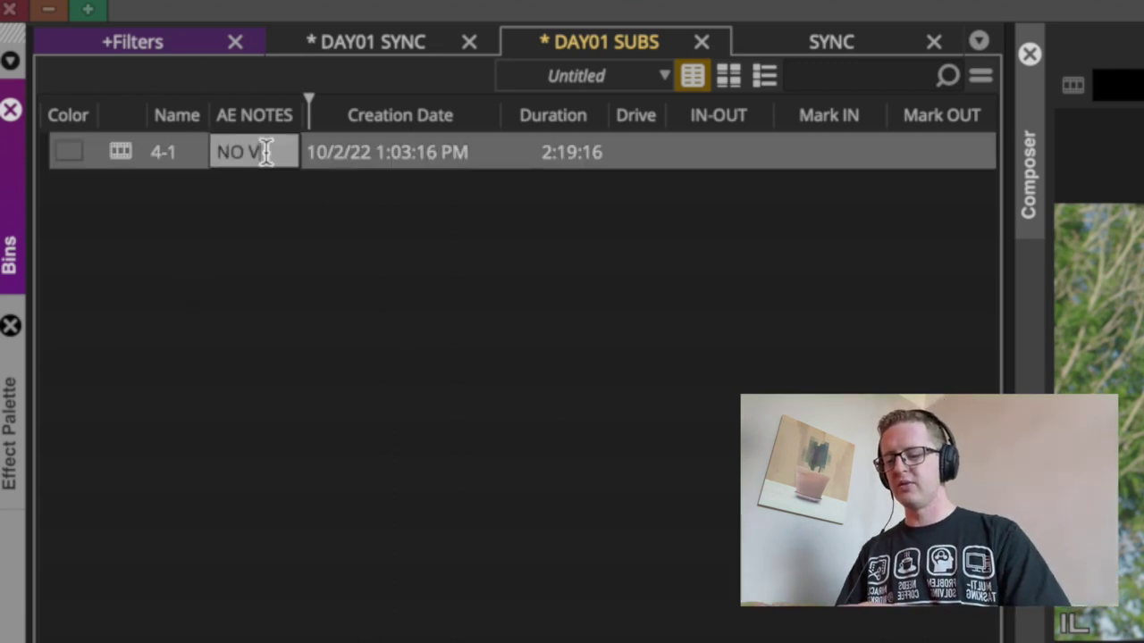
pyautogui.write('ISUAL SYNC REF')
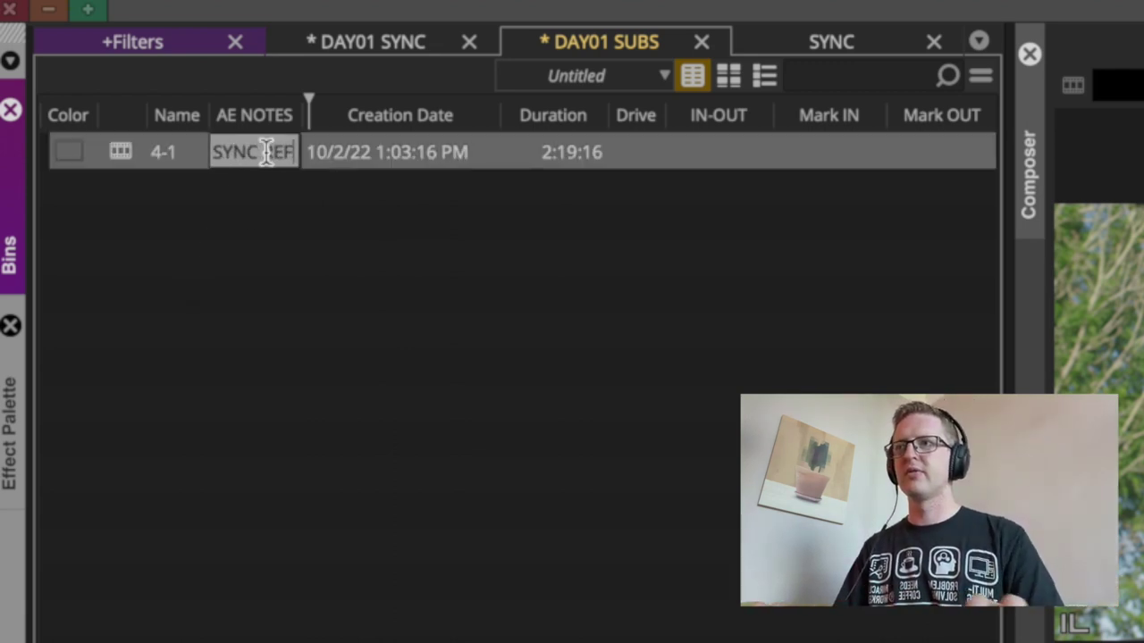
pyautogui.press('Return')
pyautogui.click(251, 324)
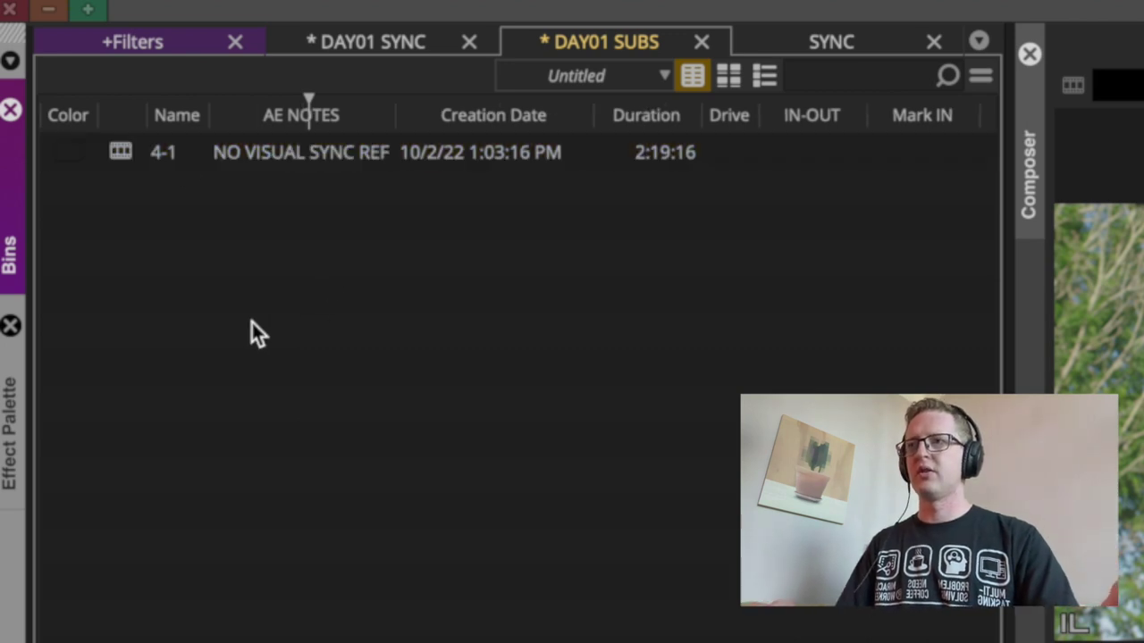
pyautogui.moveTo(309, 94); pyautogui.dragTo(87, 200)
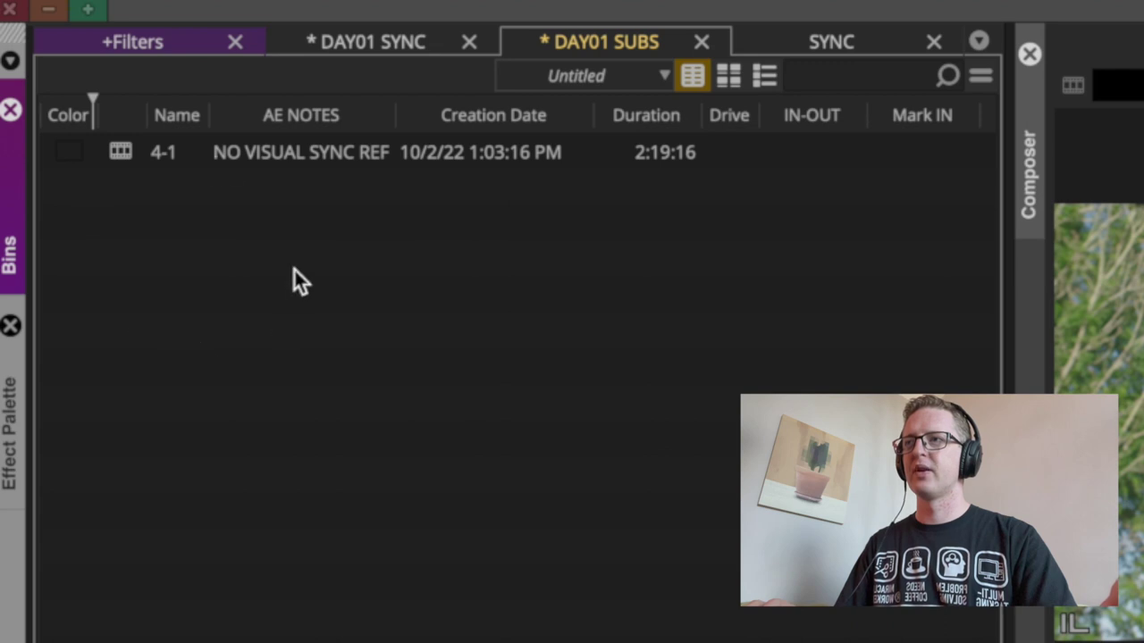
pyautogui.click(140, 149)
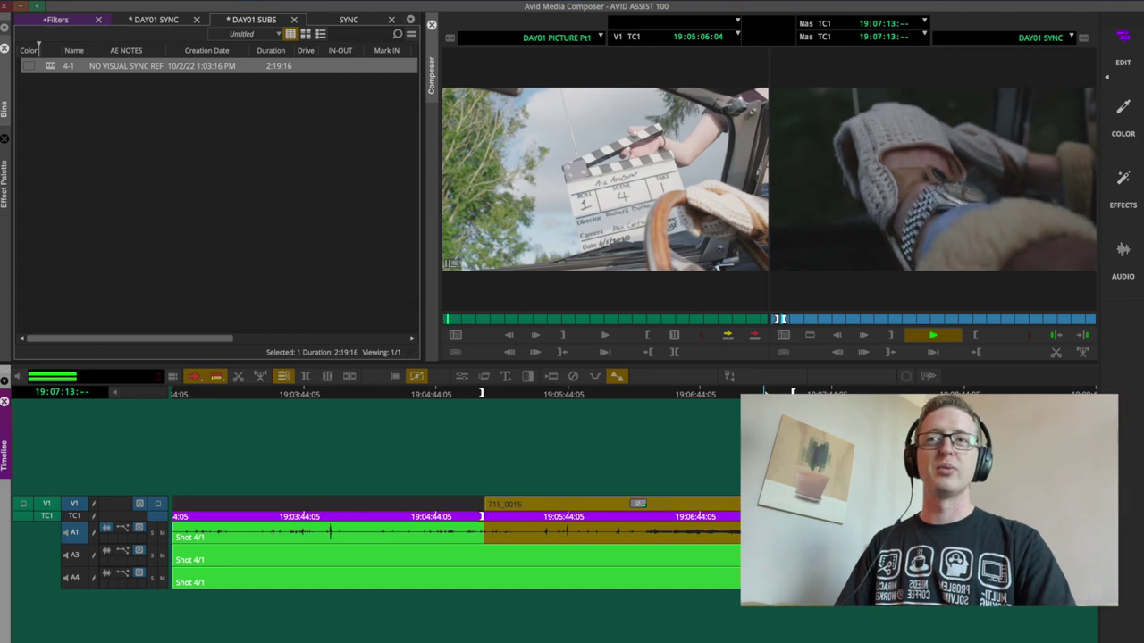
# - Park within 715_0015 at 19:06:30:01 to view the footage and save the bins
pyautogui.click(678, 411)
pyautogui.click(669, 411)
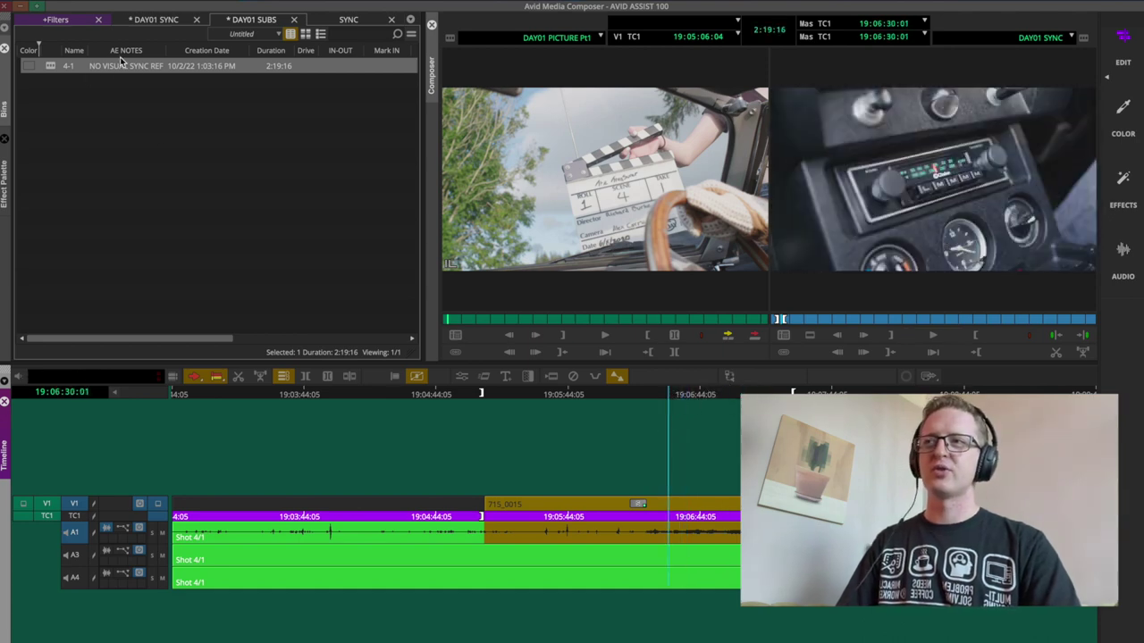
pyautogui.hotkey('ctrl', 's')
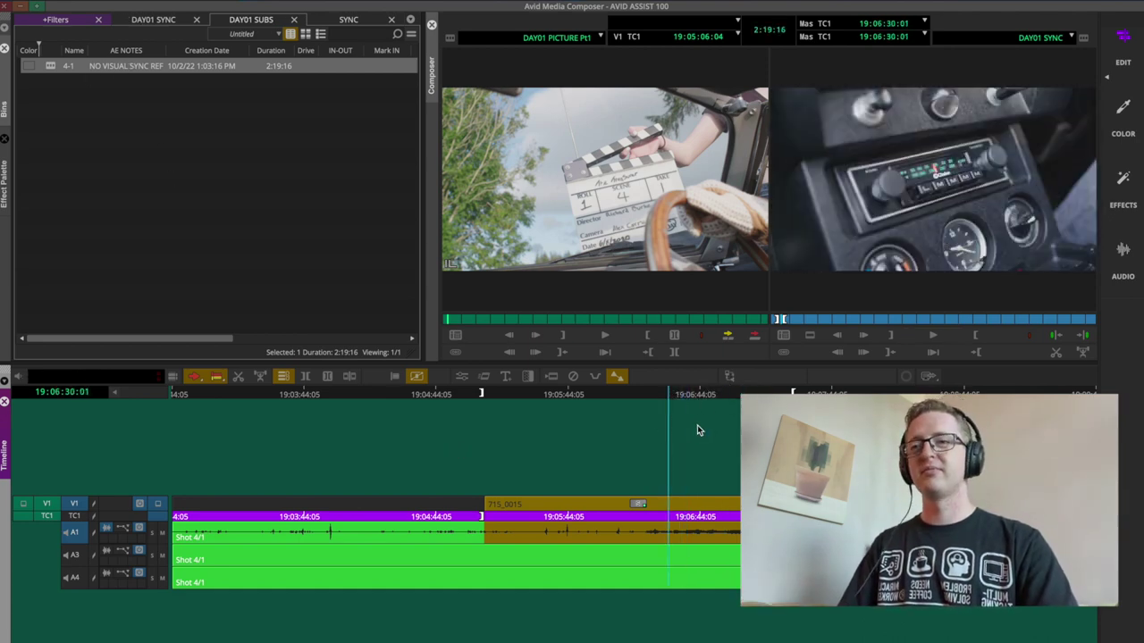
# - Mark clip 715_0016 together with its A1 audio and subclip it into DAY01 SUBS as 4-2
pyautogui.press('super+bracketleft')
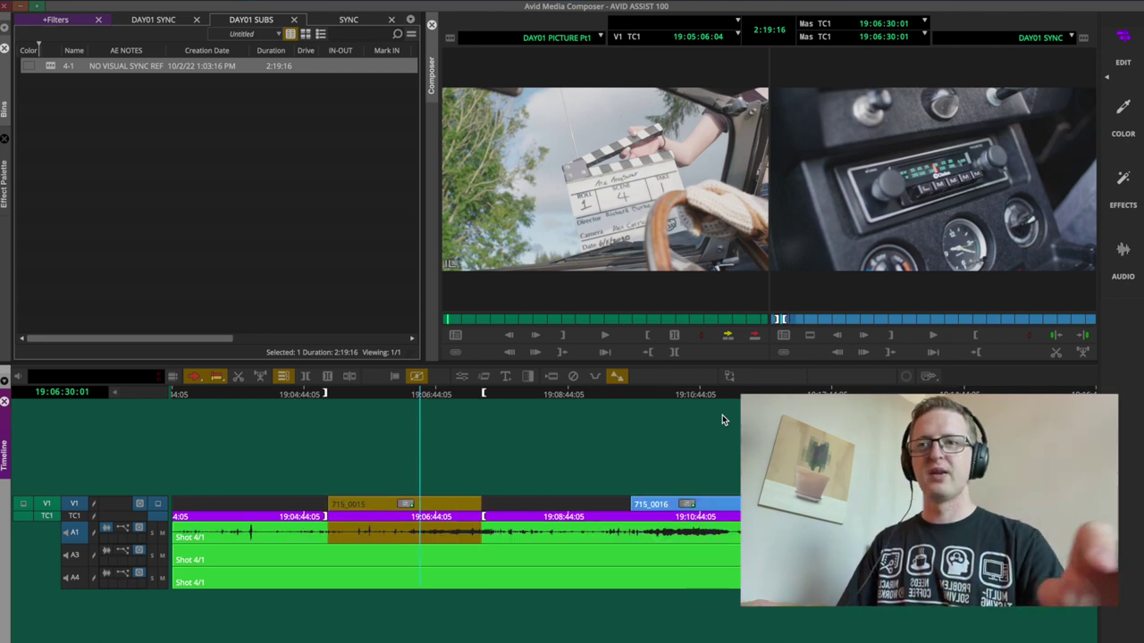
pyautogui.moveTo(657, 394); pyautogui.dragTo(700, 445)
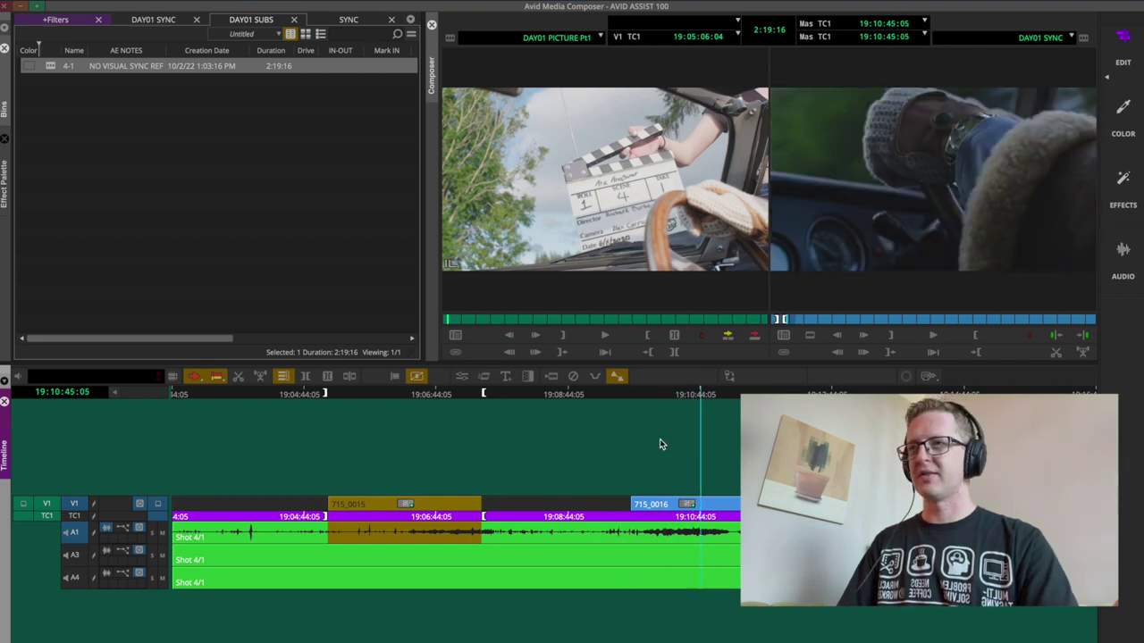
pyautogui.press('9')
pyautogui.press('t')
pyautogui.press('9')
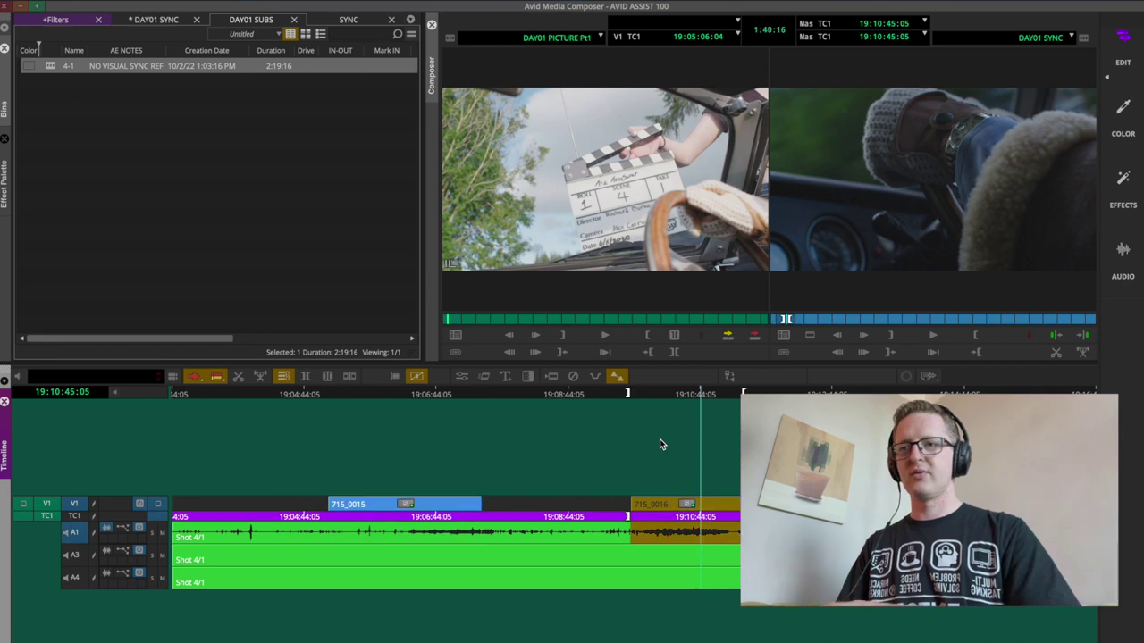
pyautogui.press('F7')
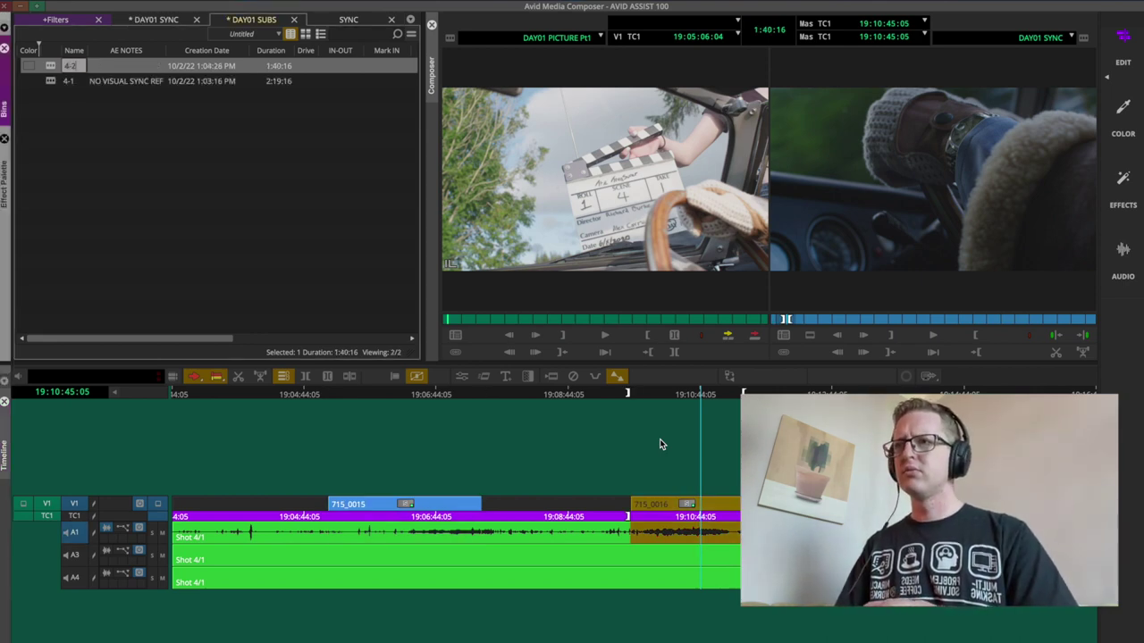
# - Set the AE NOTES of subclip 4-2 to NO VISUAL SYNC REF
pyautogui.press('Tab')
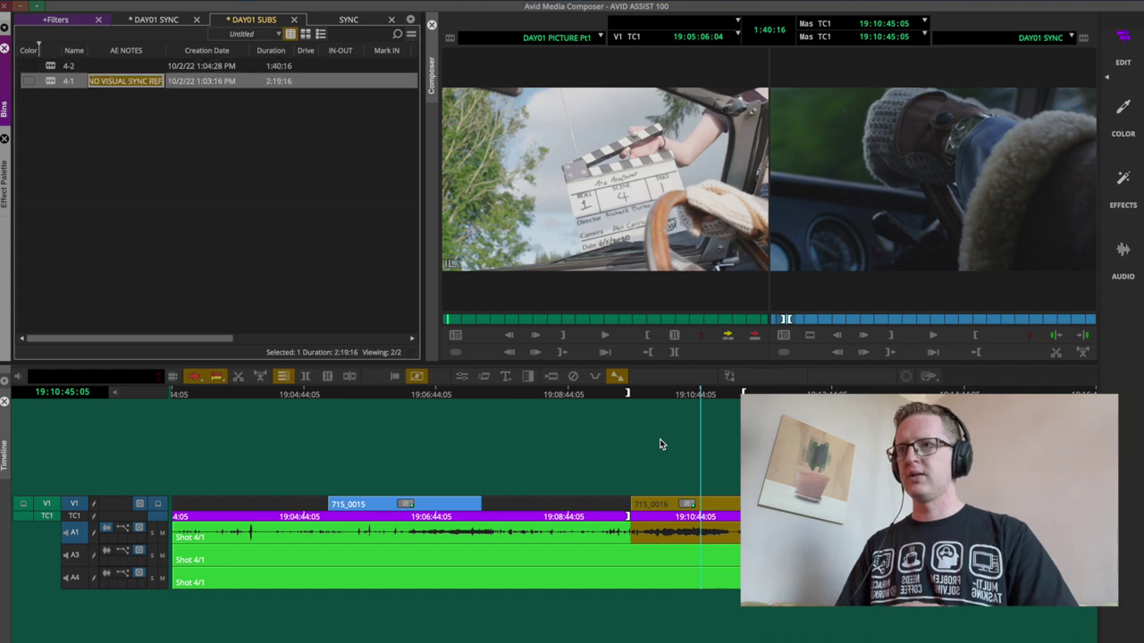
pyautogui.write('NO VISUAL SYNC REF')
pyautogui.press('Return')
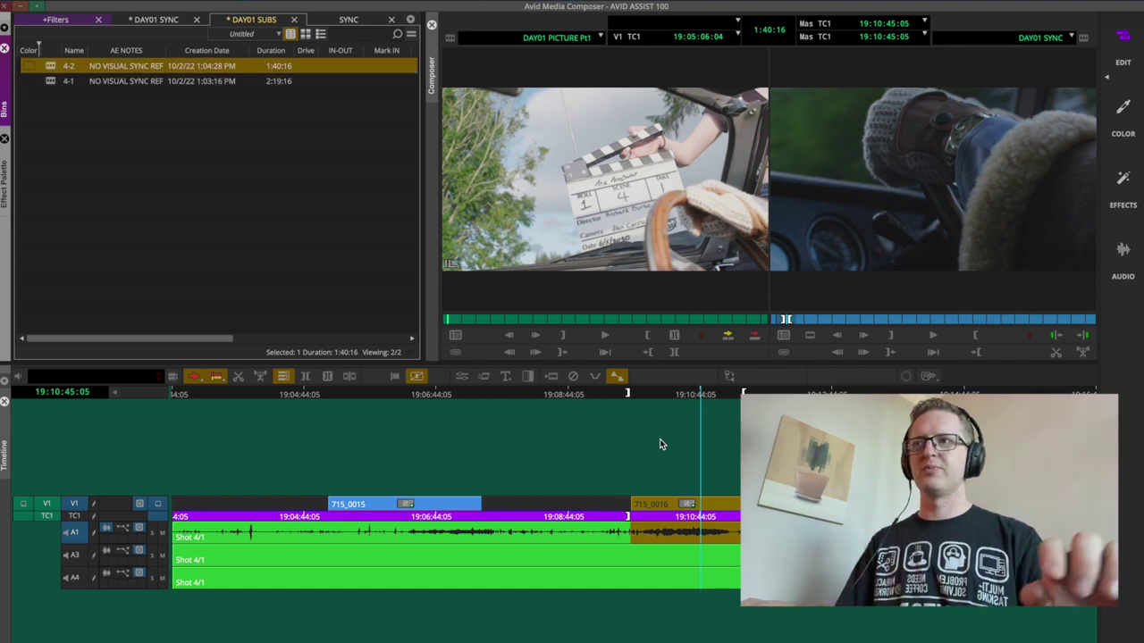
# - Examine the 715 clips without audio from 715_0018 onward, including the cut into 715_0019, and compare their position with the rest of the day
pyautogui.click(713, 466)
pyautogui.press('s')
pyautogui.press('s')
pyautogui.press('space')
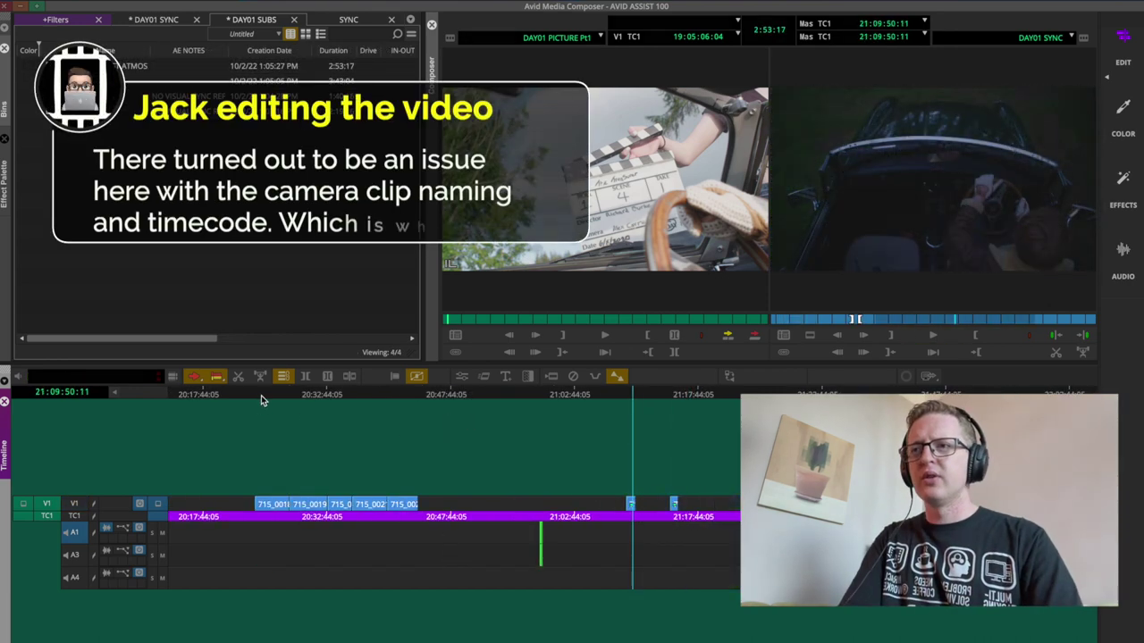
pyautogui.click(261, 396)
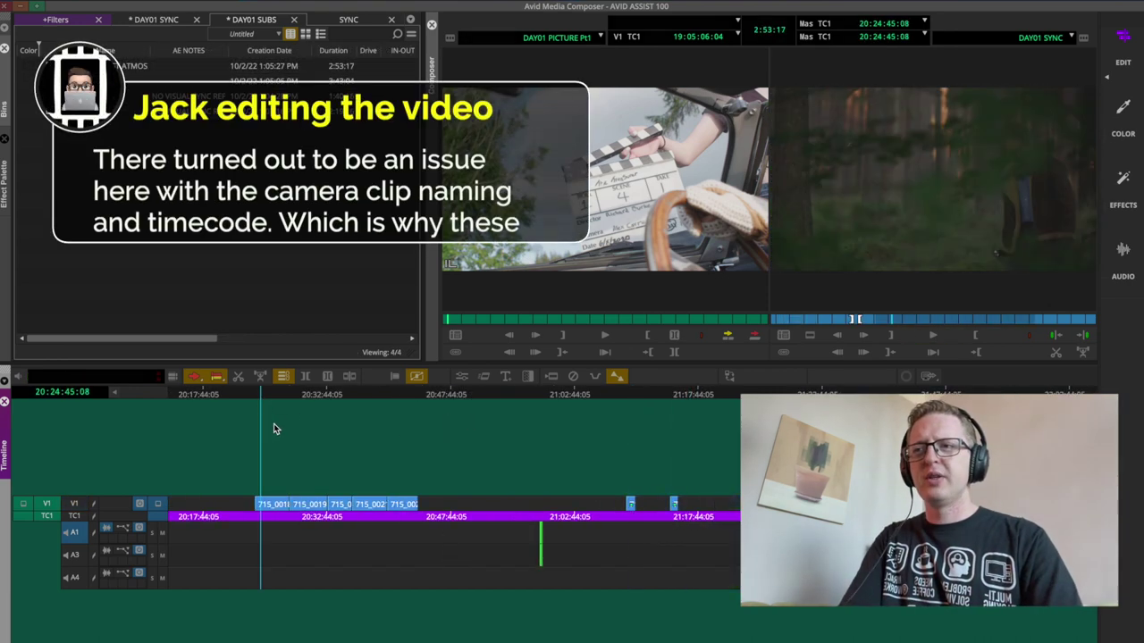
pyautogui.press('super+]')
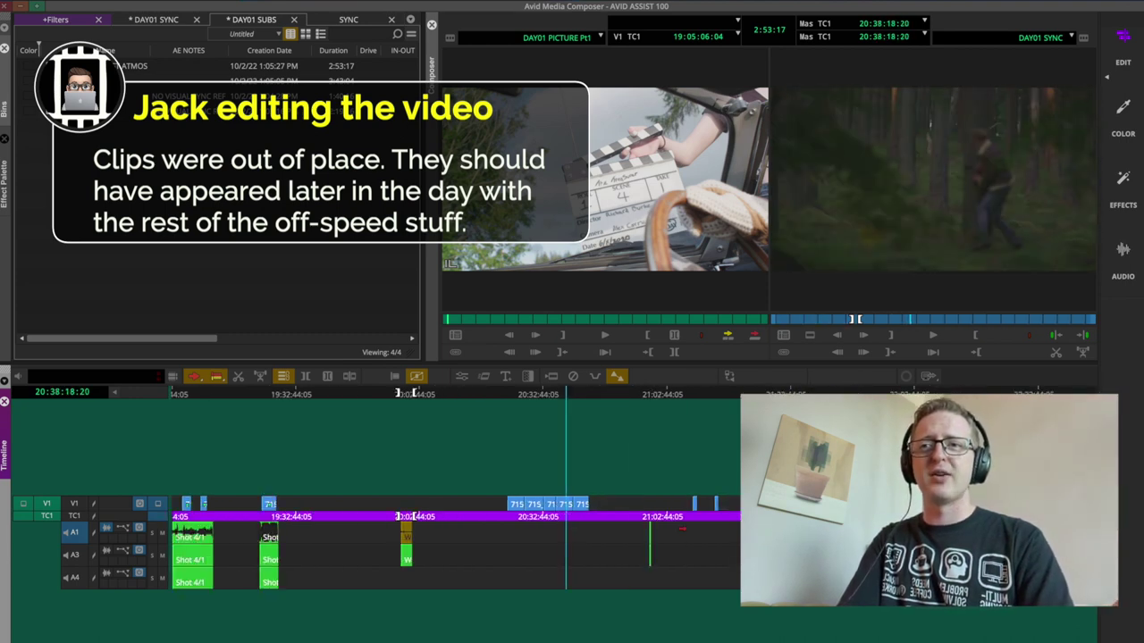
pyautogui.click(861, 390)
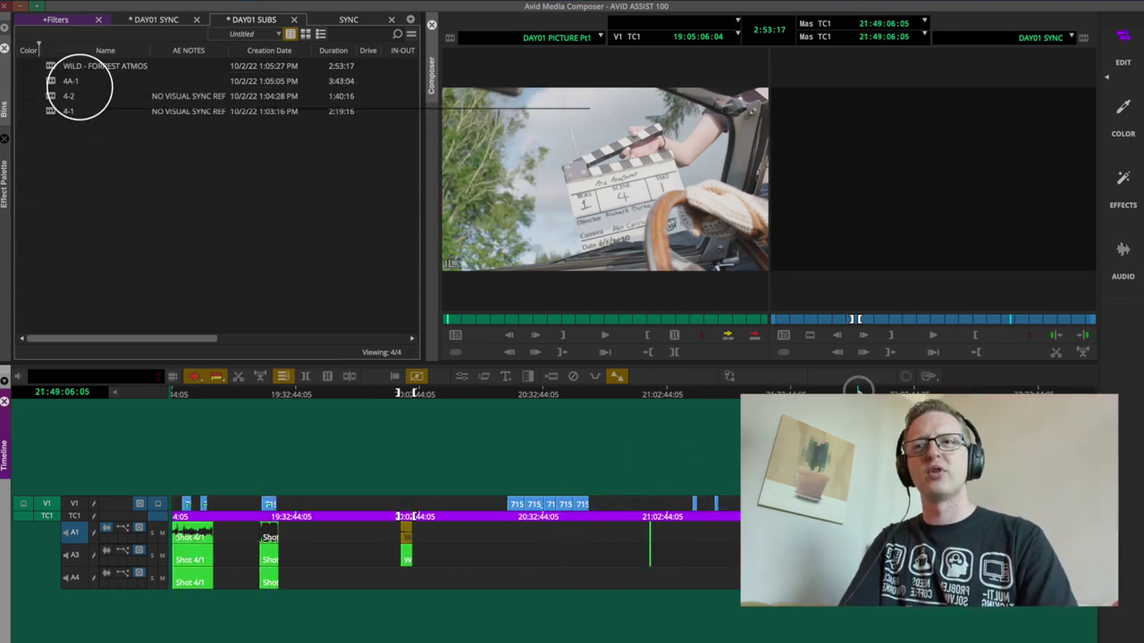
pyautogui.click(521, 393)
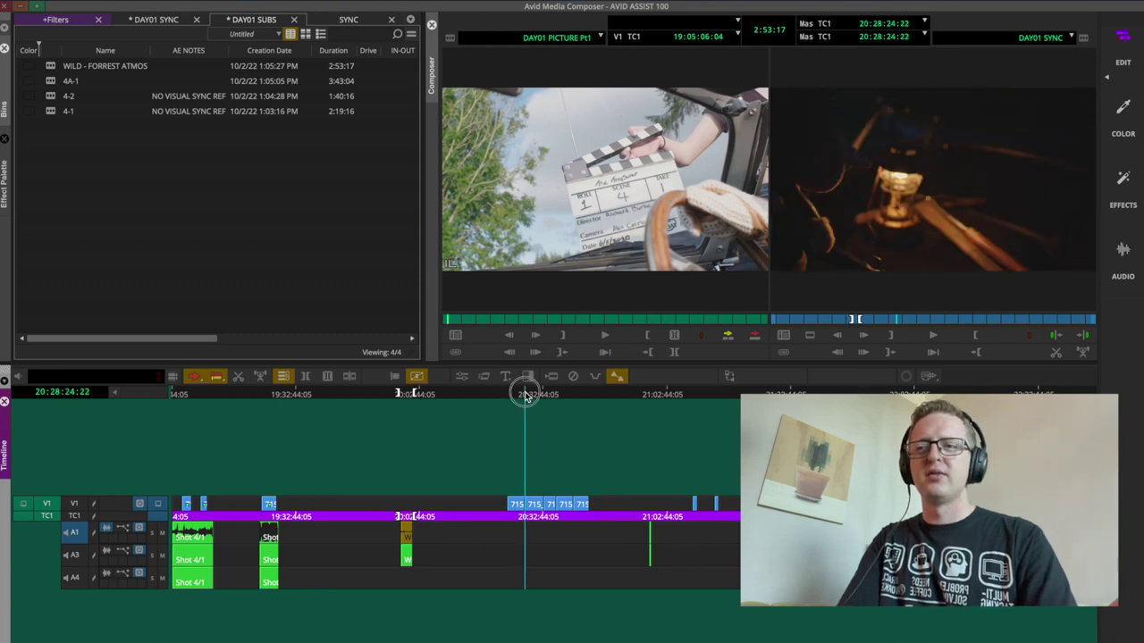
pyautogui.hotkey('ctrl', ']')
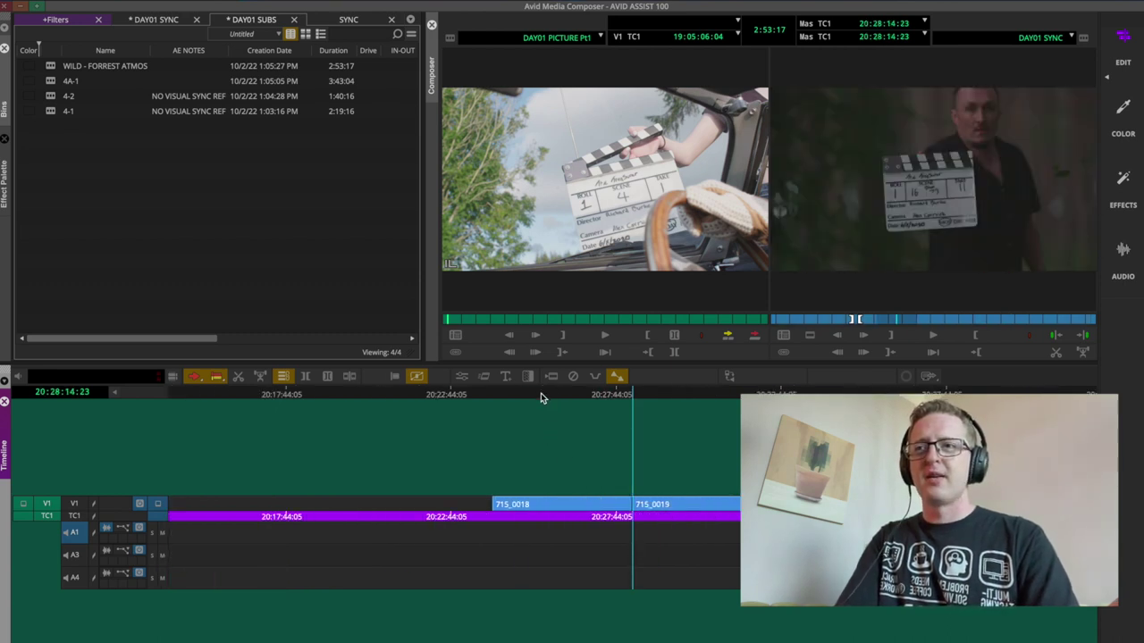
pyautogui.moveTo(541, 398); pyautogui.dragTo(512, 435)
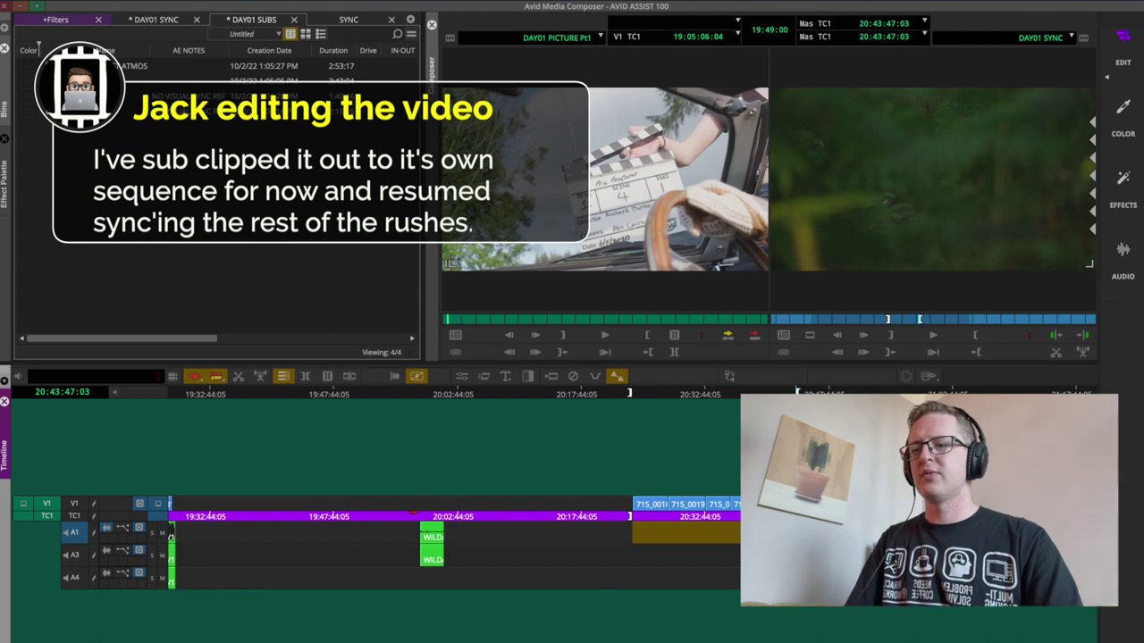
# - Subclip only the V1 picture of the marked clips from 715_0018 onward into its own sequence in the DAY01 SYNC bin
pyautogui.click(74, 503)
pyautogui.click(74, 533)
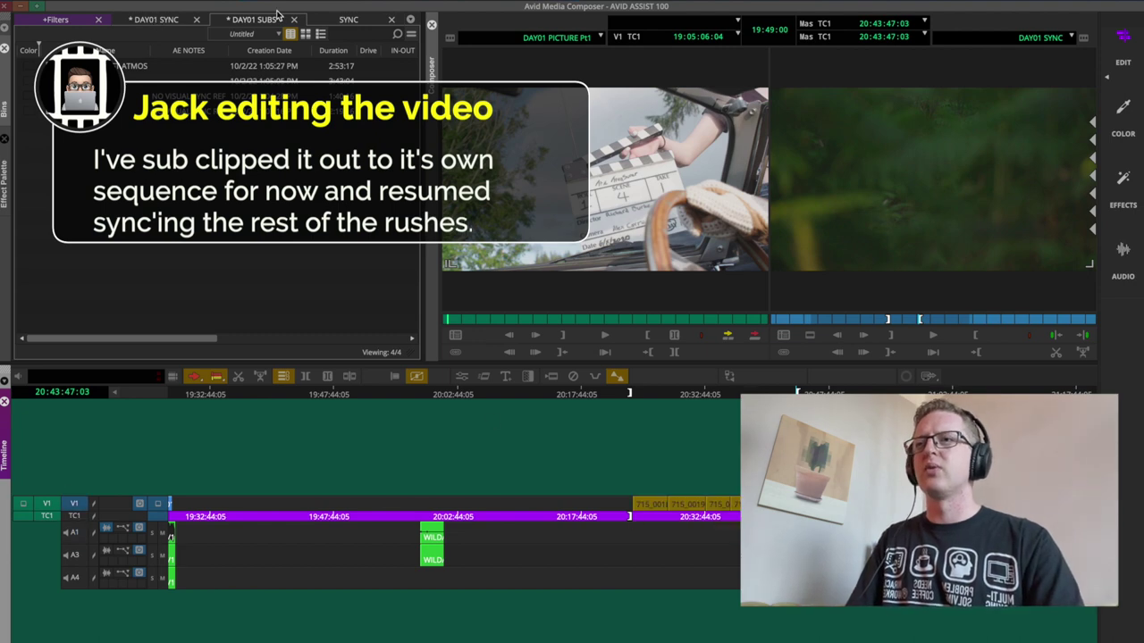
pyautogui.click(173, 24)
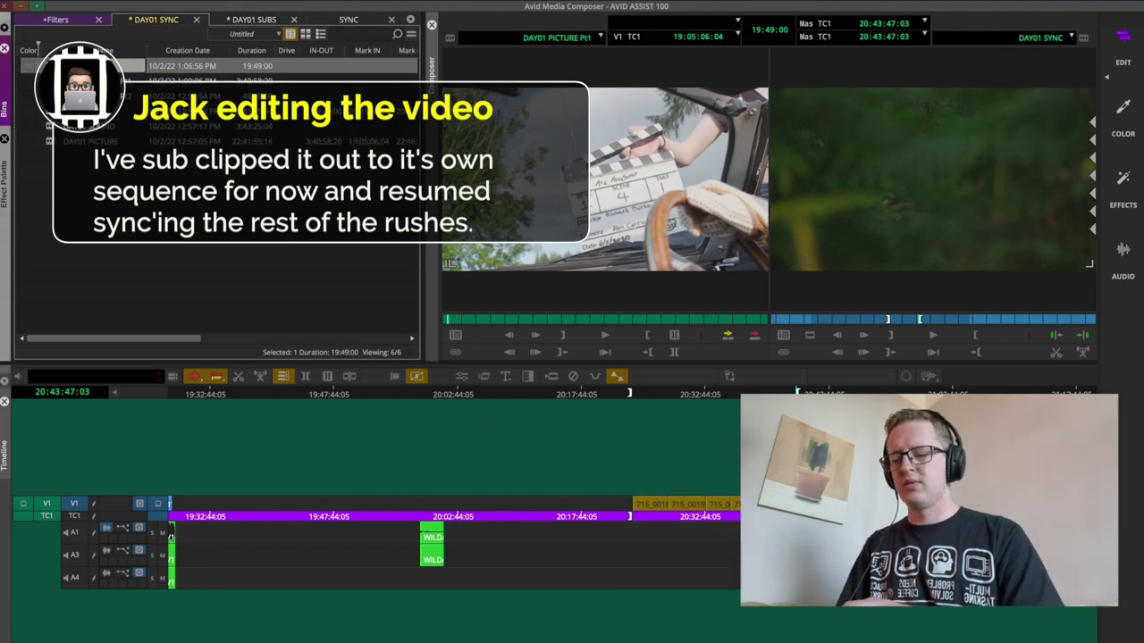
pyautogui.click(404, 64)
pyautogui.keyDown('super'); pyautogui.click(358, 96); pyautogui.keyUp('super')
pyautogui.click(195, 264)
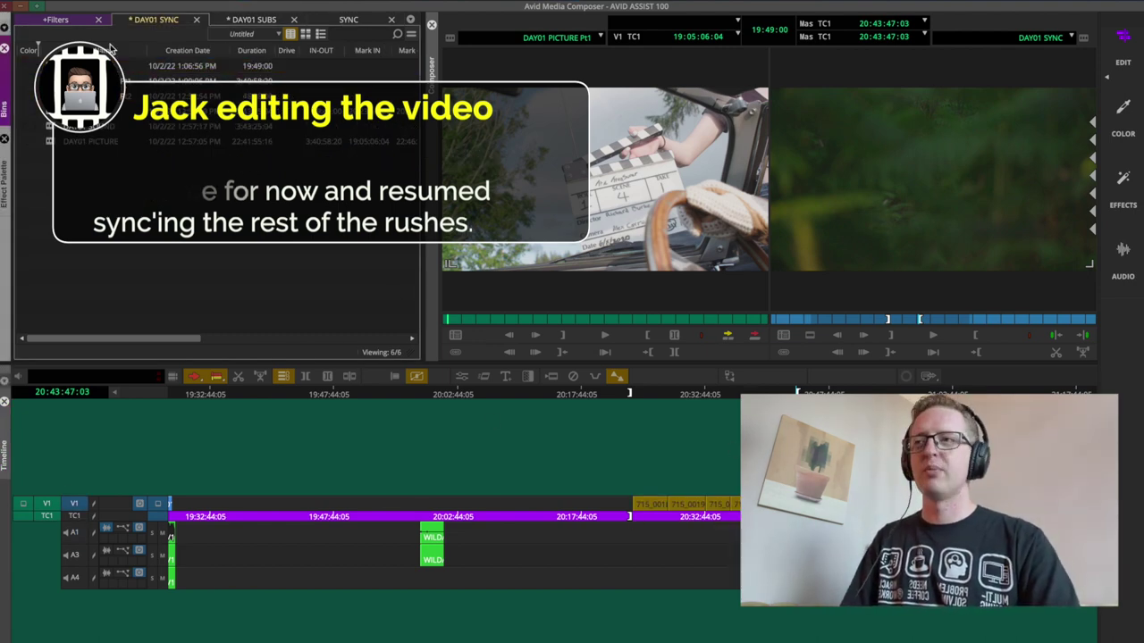
# - Play and scrub the silent clip 715_0023 from about 21:09:21 to 21:09:57 to review the take
pyautogui.click(691, 395)
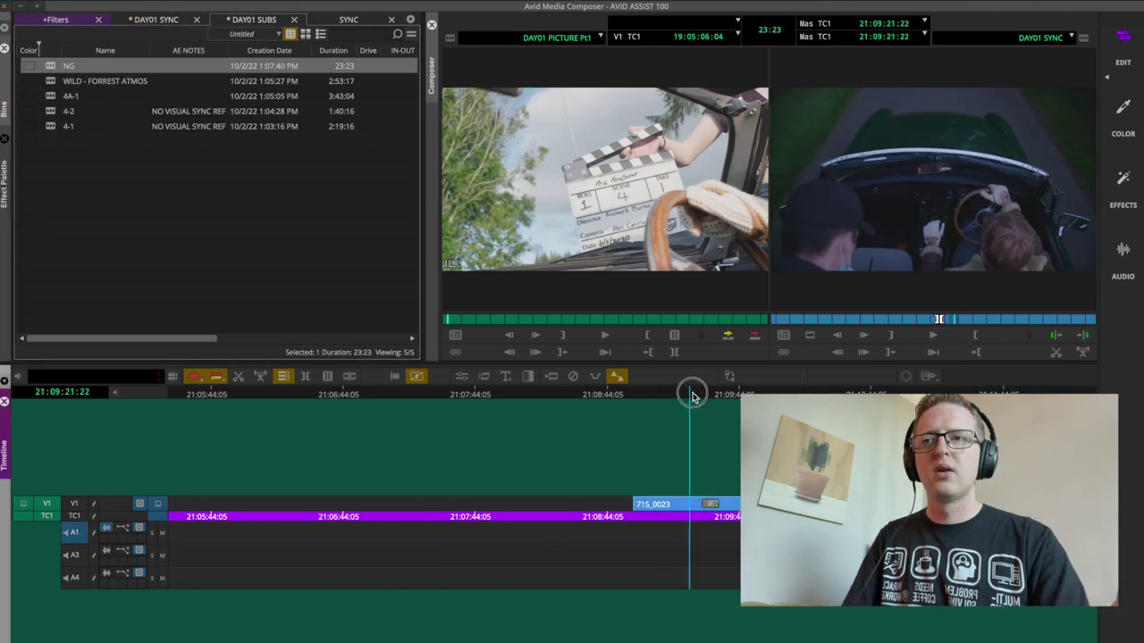
pyautogui.click(700, 399)
pyautogui.press('space')
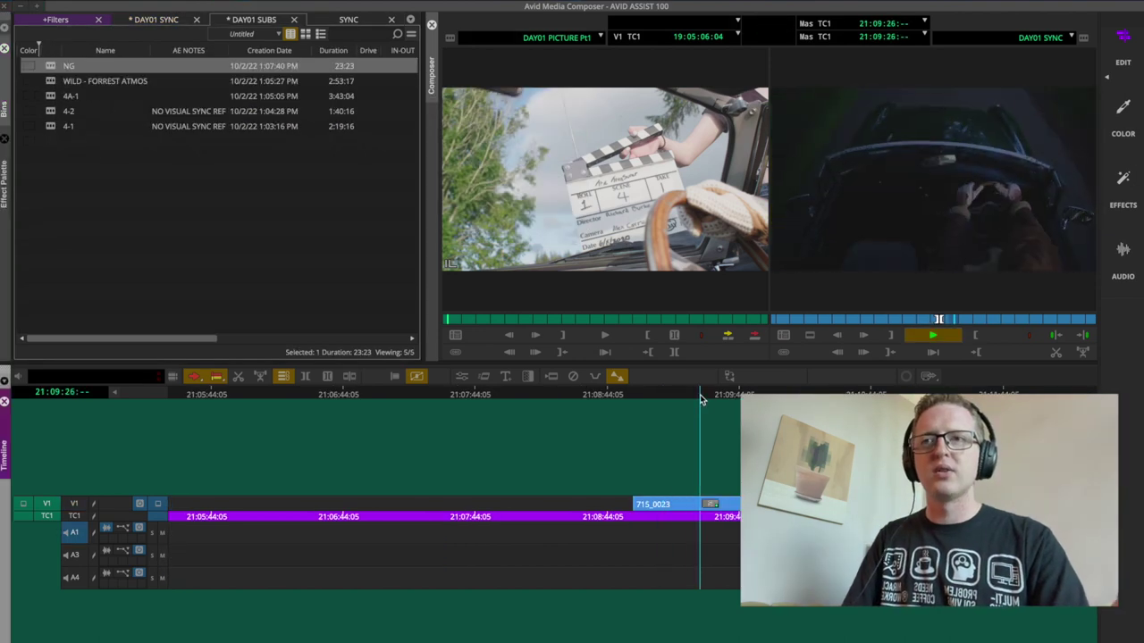
pyautogui.press('space')
pyautogui.click(729, 394)
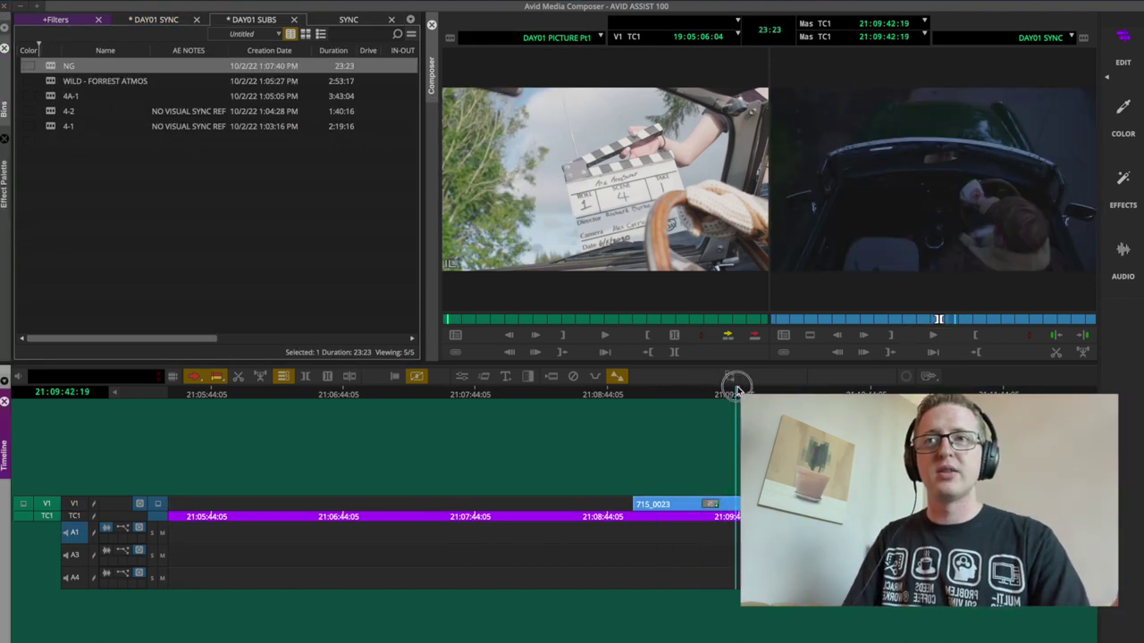
pyautogui.press('space')
pyautogui.click(730, 376)
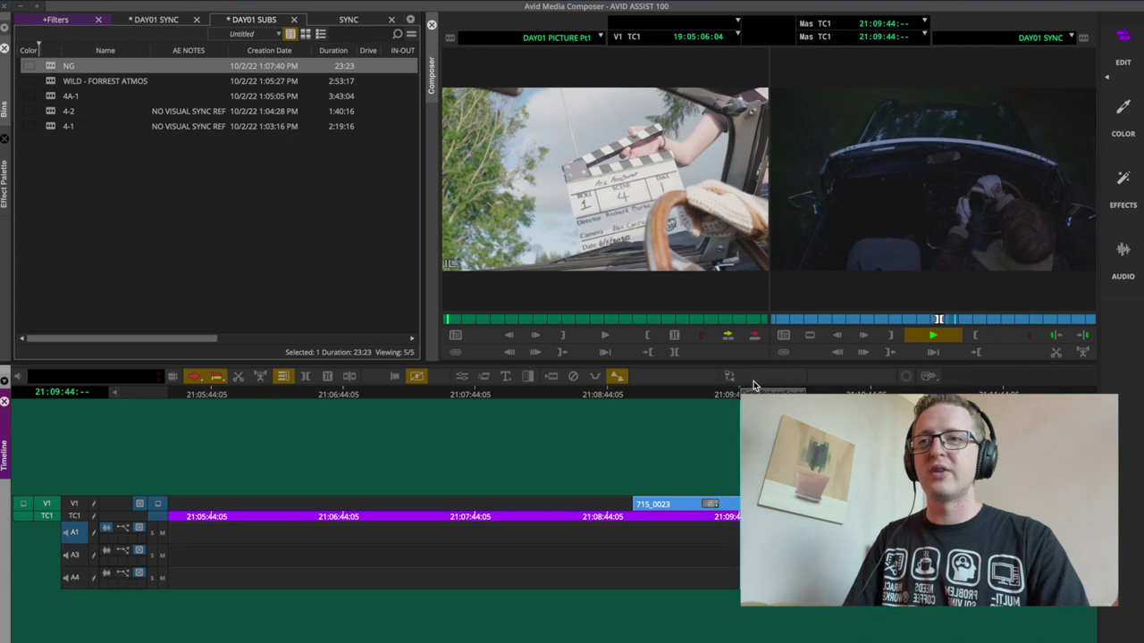
pyautogui.moveTo(757, 391)
pyautogui.mouseDown()
pyautogui.moveTo(774, 392)
pyautogui.moveTo(725, 408)
pyautogui.moveTo(620, 408)
pyautogui.moveTo(767, 388)
pyautogui.mouseUp()
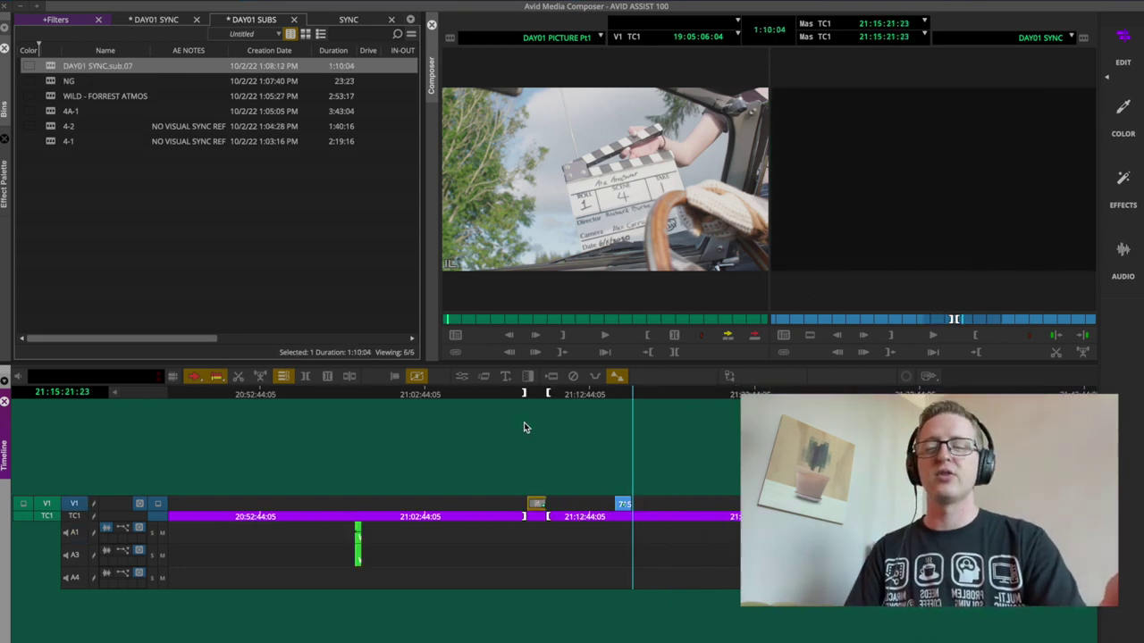
pyautogui.click(543, 402)
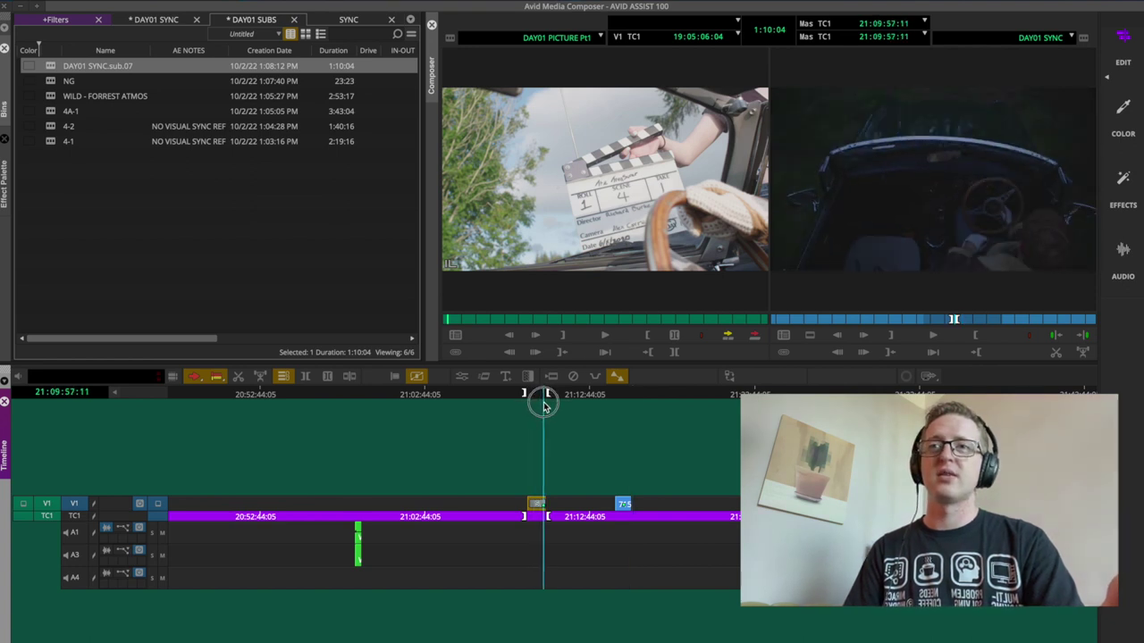
# - Rename the subclip DAY01 SYNC.sub.07 as 4B-1 MOS, after checking the picture at about 21:09:32
pyautogui.click(536, 409)
pyautogui.moveTo(536, 409); pyautogui.dragTo(537, 420)
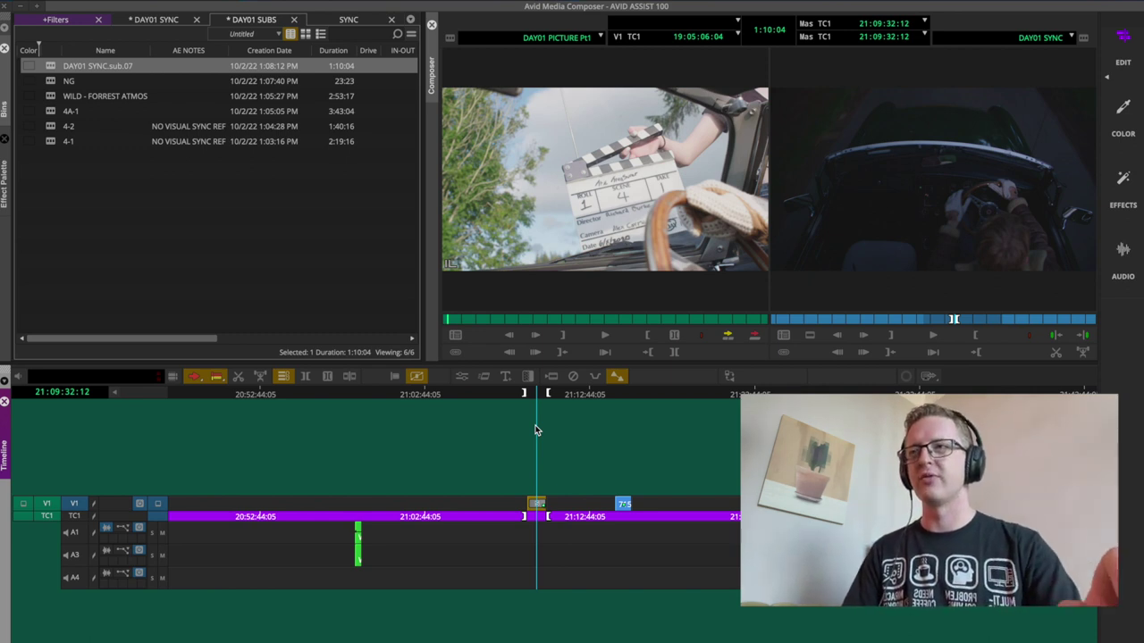
pyautogui.write('4B-')
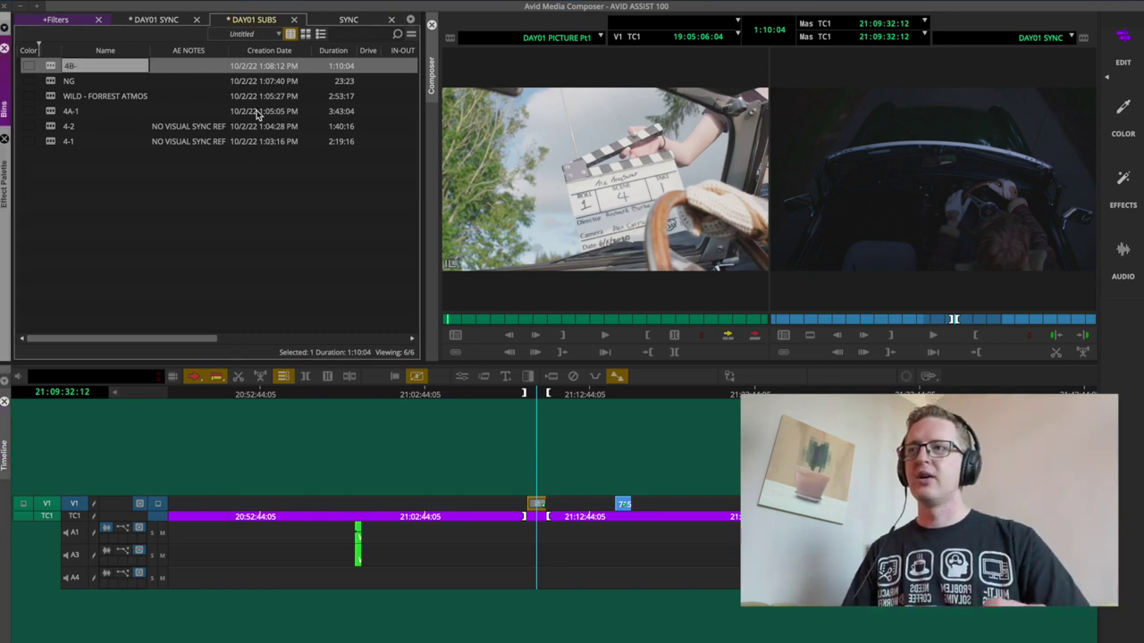
pyautogui.write('1 MOS')
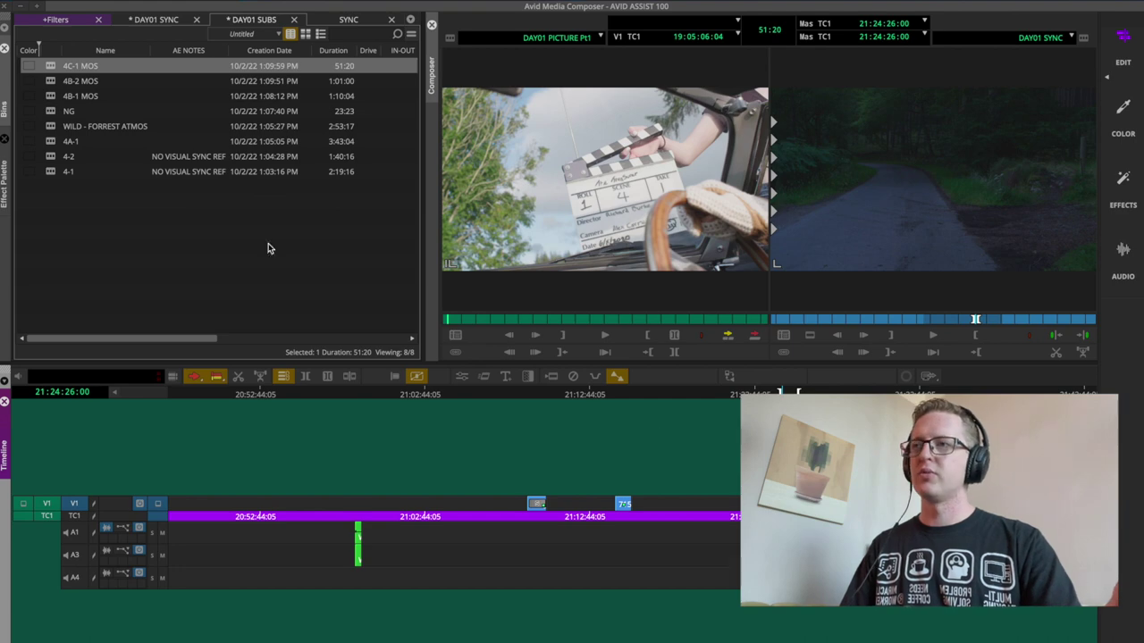
# - Jump ahead from 4C-1 MOS to the take starting at about 21:48:54 and play it to check sync
pyautogui.press('s')
pyautogui.press('s')
pyautogui.press('s')
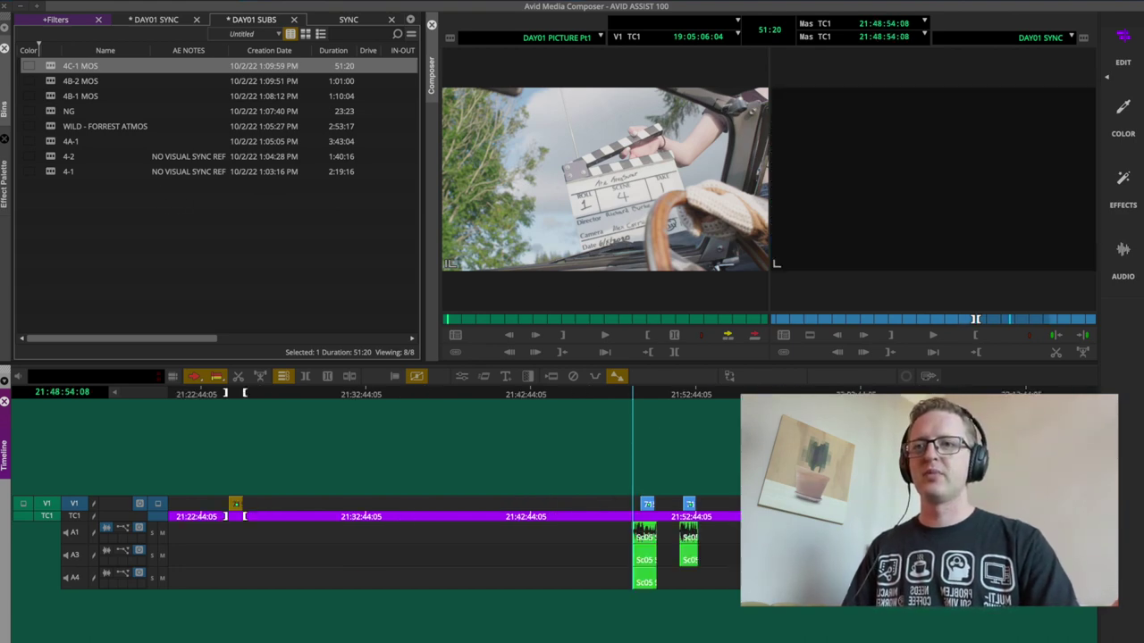
pyautogui.press('space')
pyautogui.press('super+]')
pyautogui.press('super+]')
pyautogui.press('space')
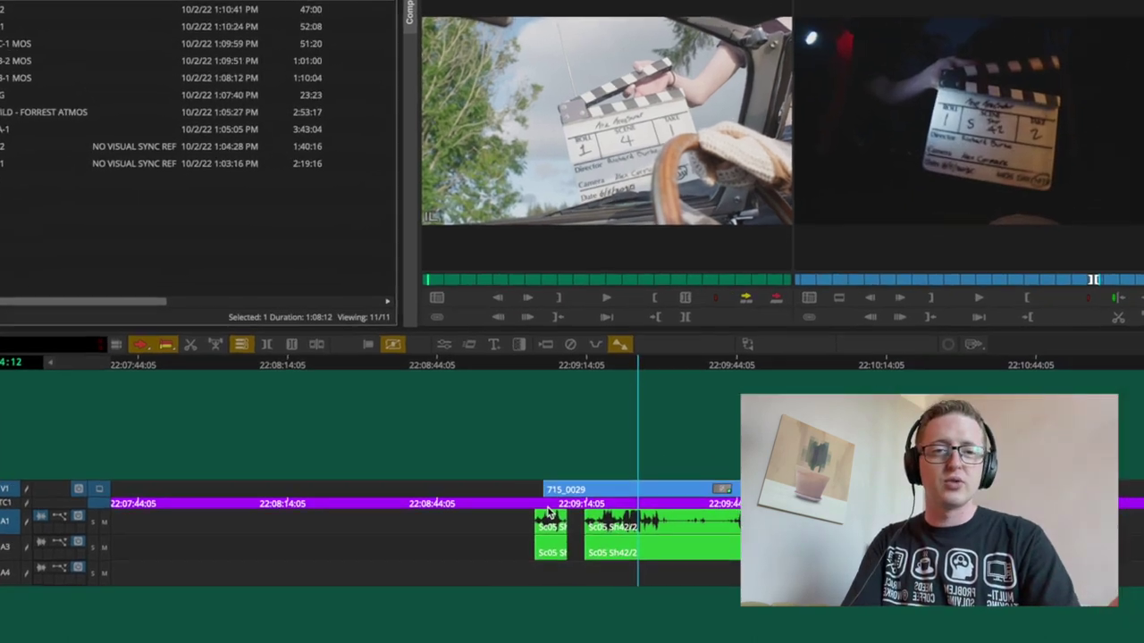
# - Move the Sc05 Sh42/2X audio earlier so it no longer sits under the head of 715_0029
pyautogui.hscroll(5, 518, 438)
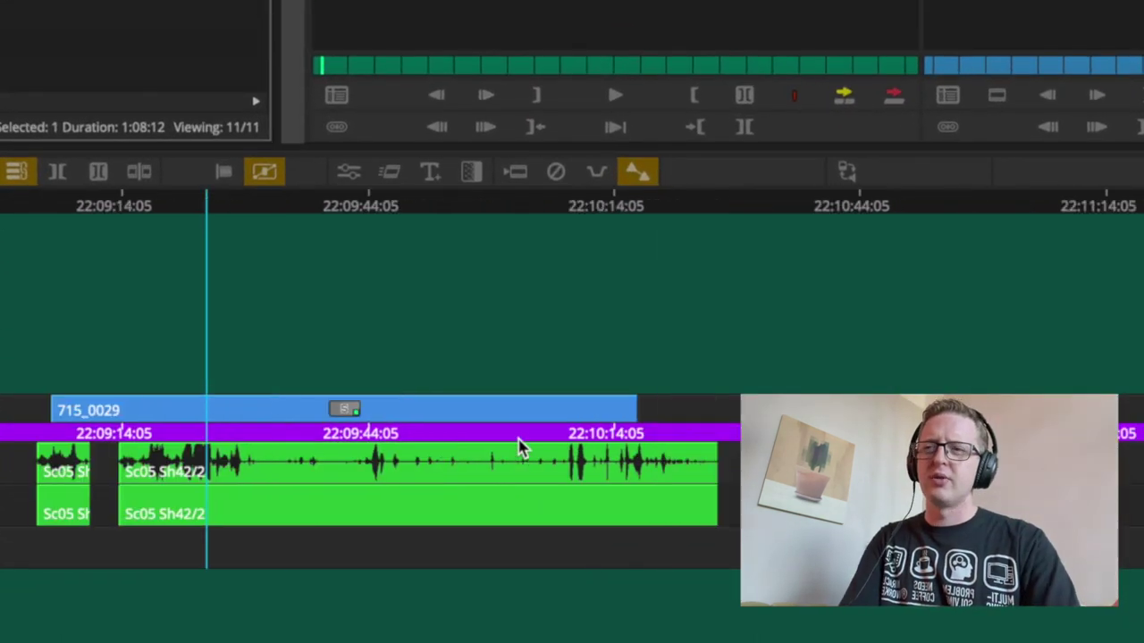
pyautogui.hotkey('ctrl', 'm')
pyautogui.moveTo(837, 483); pyautogui.dragTo(3, 518)
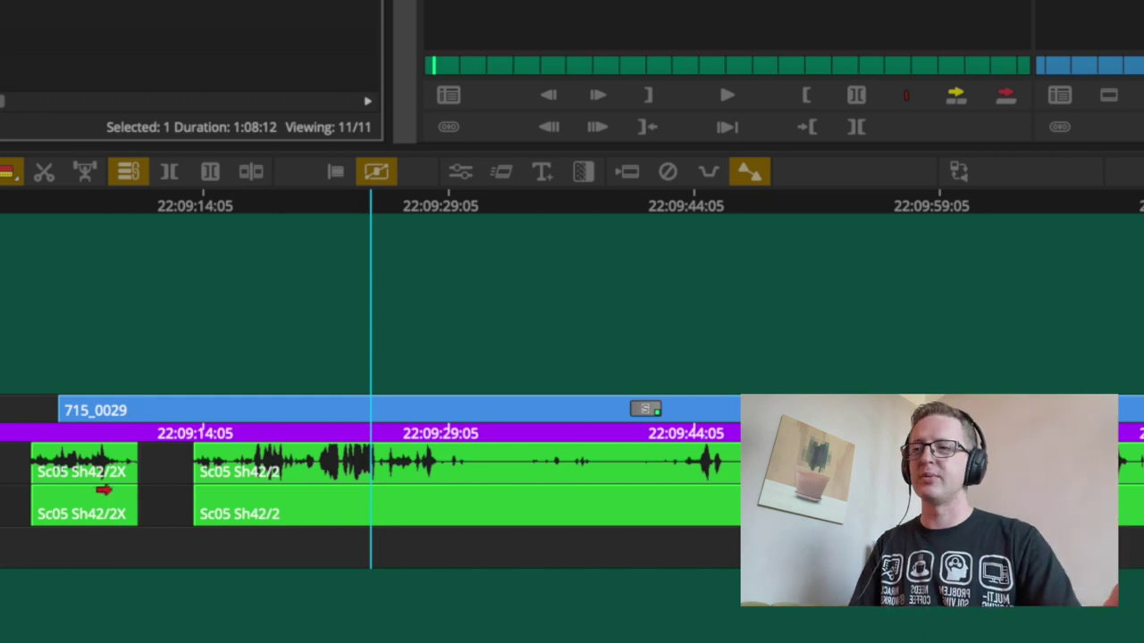
pyautogui.moveTo(98, 471); pyautogui.dragTo(3, 465)
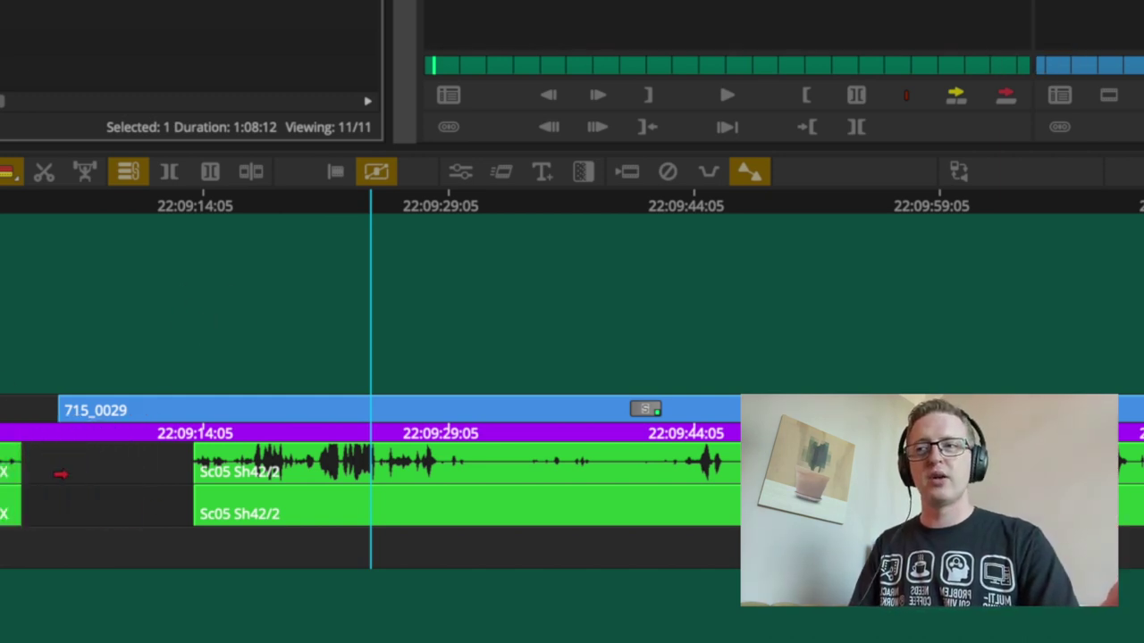
pyautogui.click(273, 325)
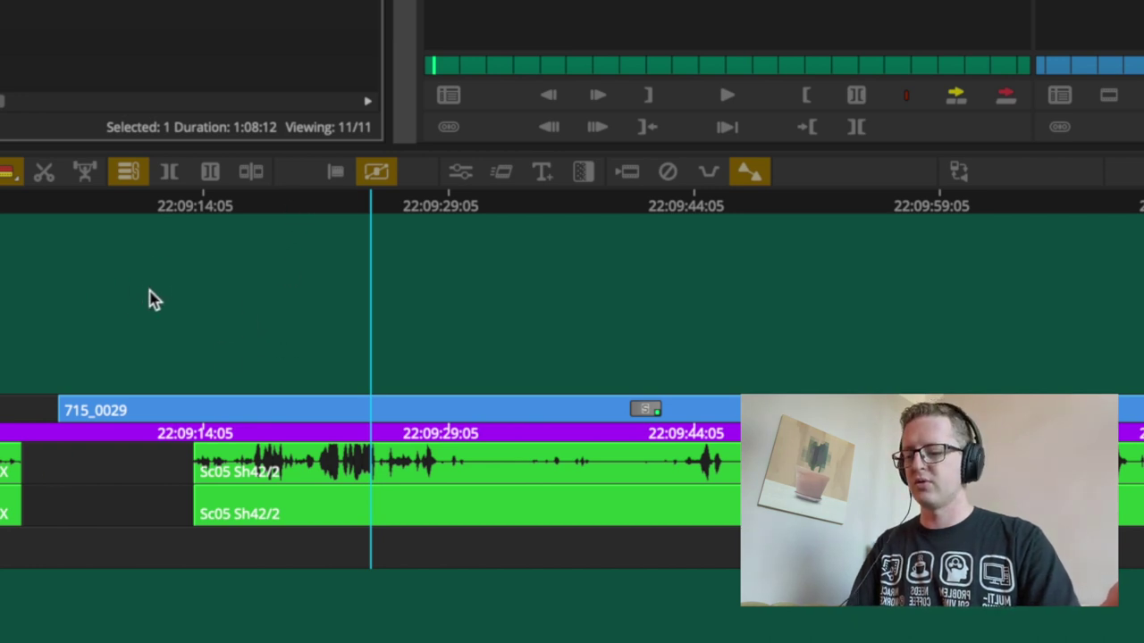
# - Subclip 715_0029 from its head to the start of the Sc05 Sh42/2 audio, and scrub the marked range
pyautogui.press('t')
pyautogui.press('9')
pyautogui.click(196, 299)
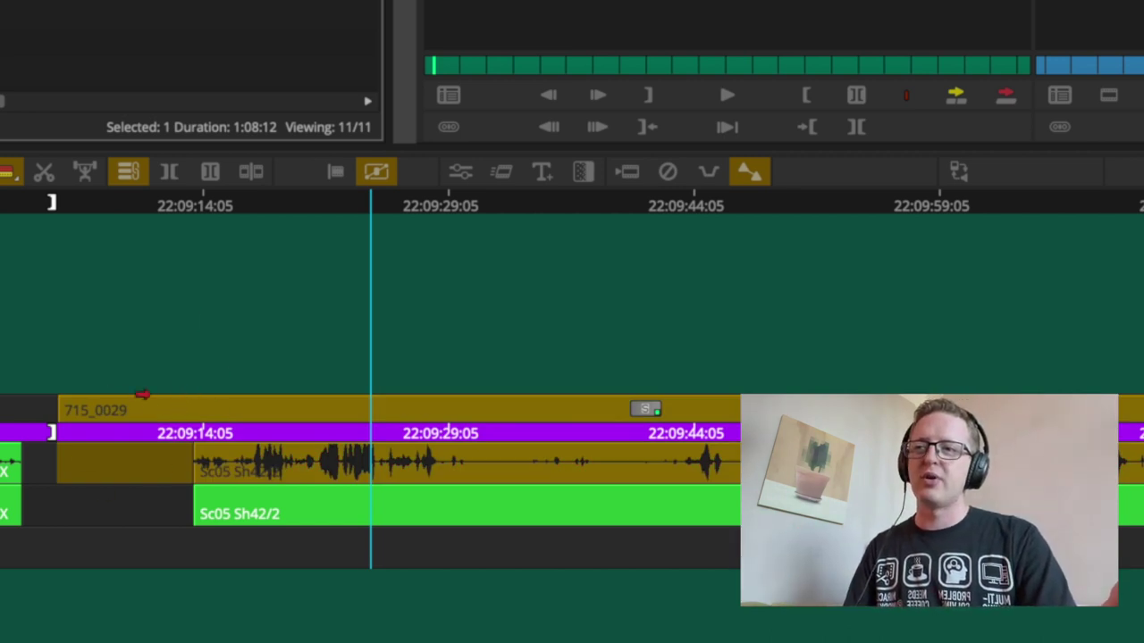
pyautogui.click(256, 211)
pyautogui.click(306, 301)
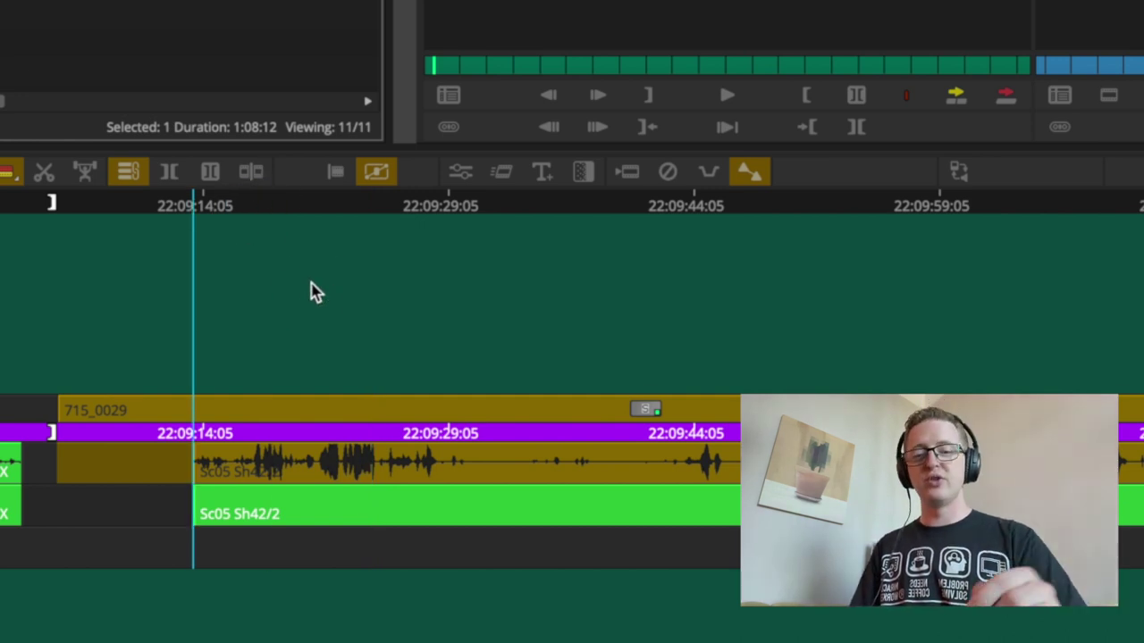
pyautogui.hotkey('ctrl', 'b')
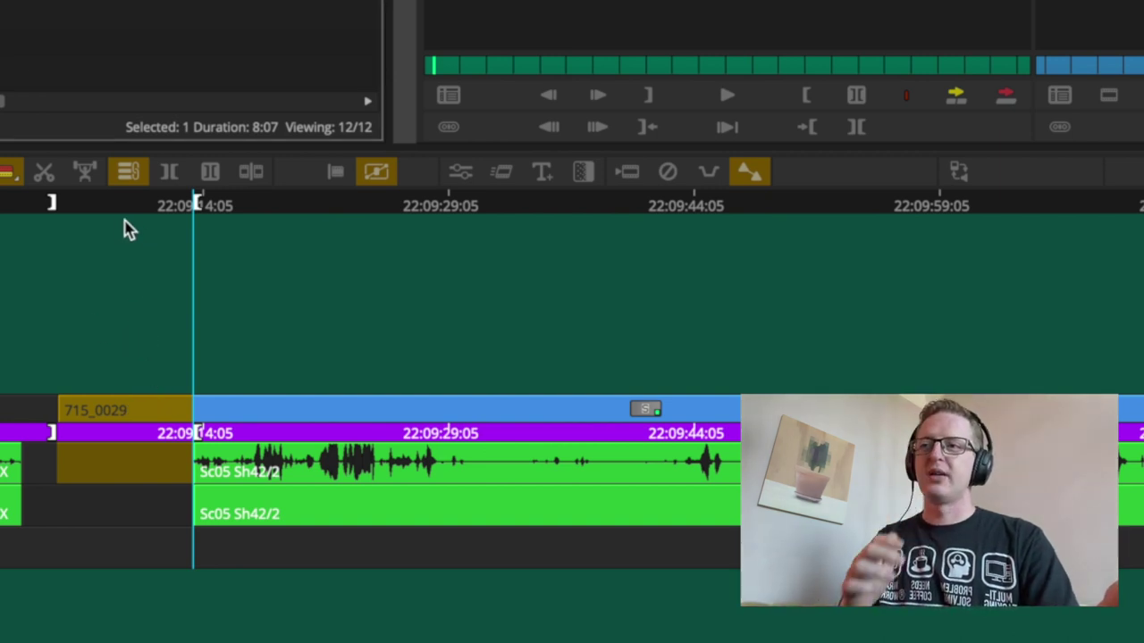
pyautogui.moveTo(140, 200); pyautogui.dragTo(138, 268)
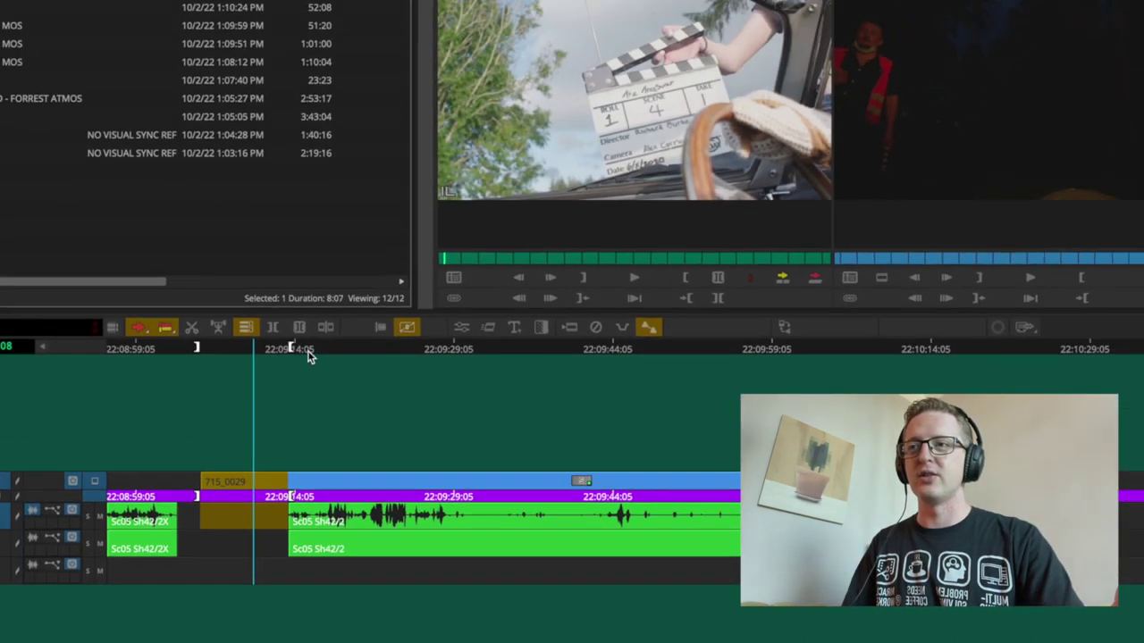
pyautogui.click(241, 210)
pyautogui.moveTo(342, 395); pyautogui.dragTo(351, 395)
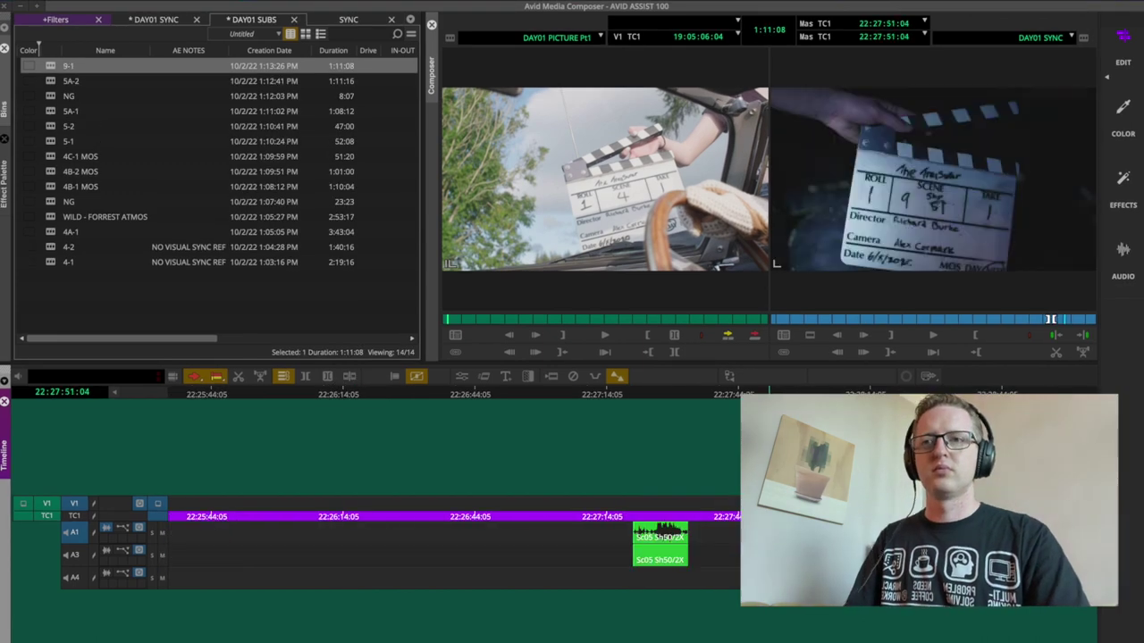
# - Play the scene 9 shot 51 slate from 22:27:51 and step frame by frame around 22:27:55 to check the clap
pyautogui.press('l')
pyautogui.press('l')
pyautogui.press('l')
pyautogui.press('k')
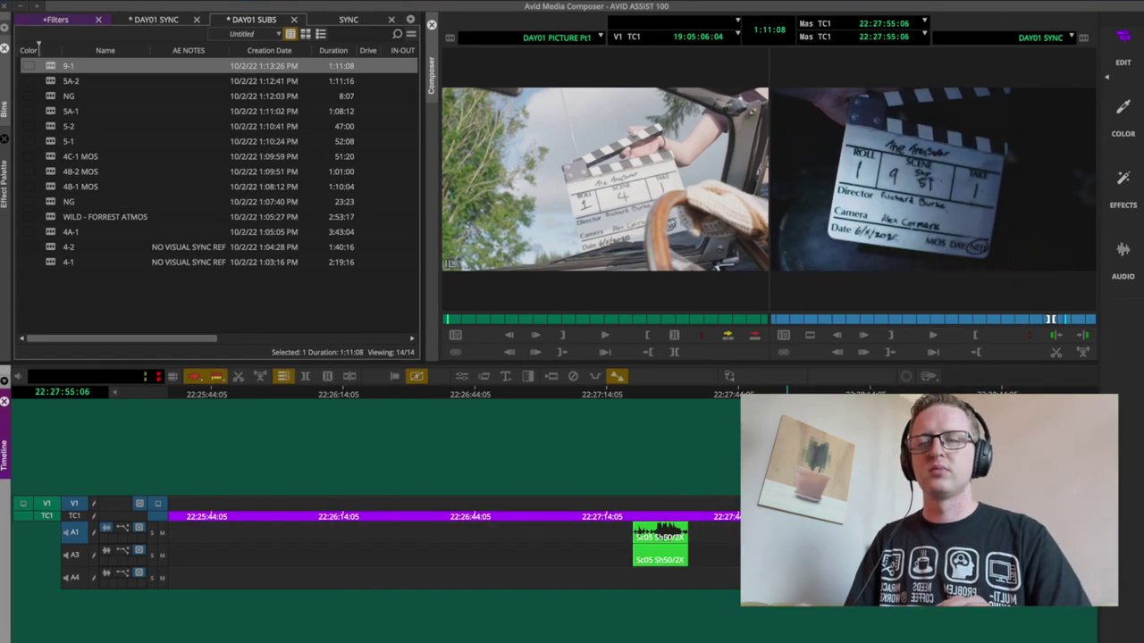
pyautogui.press('Right')
pyautogui.press('Right')
pyautogui.press('-')
pyautogui.press('Left')
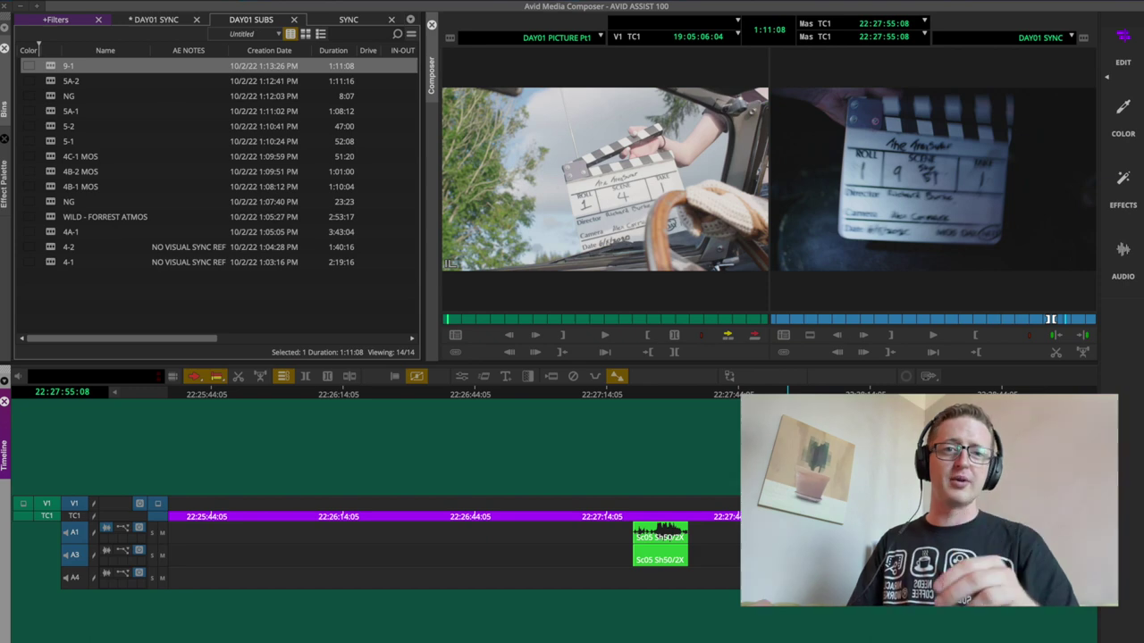
pyautogui.press('Left')
pyautogui.press('Right')
pyautogui.press('Right')
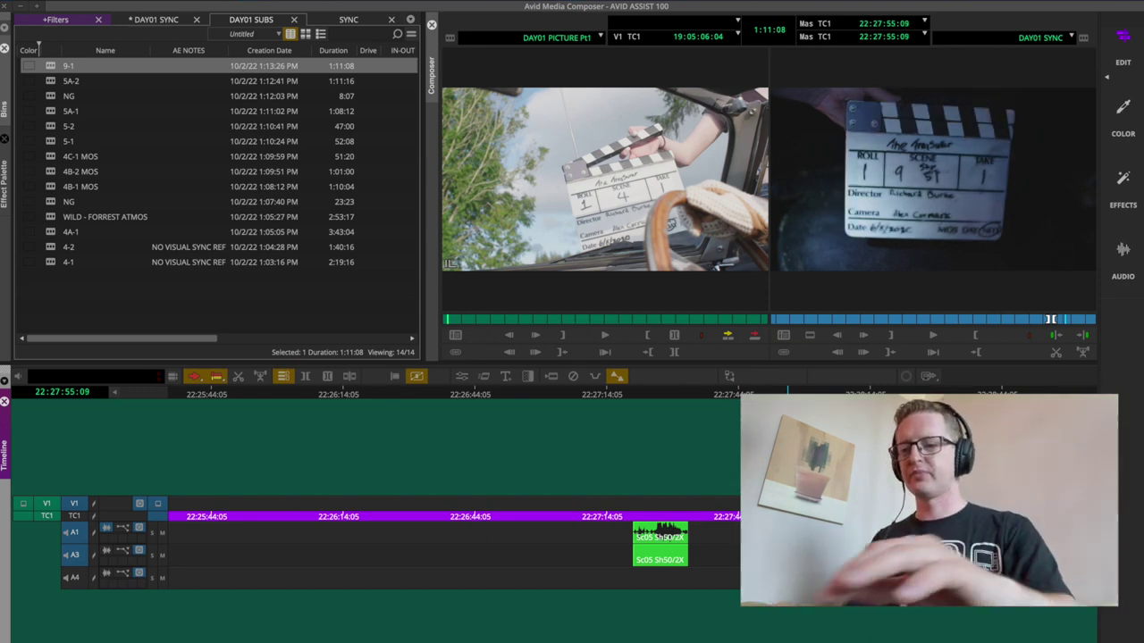
# - Mark 715_0031 with its audio, subclip it into DAY01 SUBS and name the subclip 9A-1
pyautogui.press('0')
pyautogui.press('t')
pyautogui.press('F5')
pyautogui.write('9')
pyautogui.write('A-1')
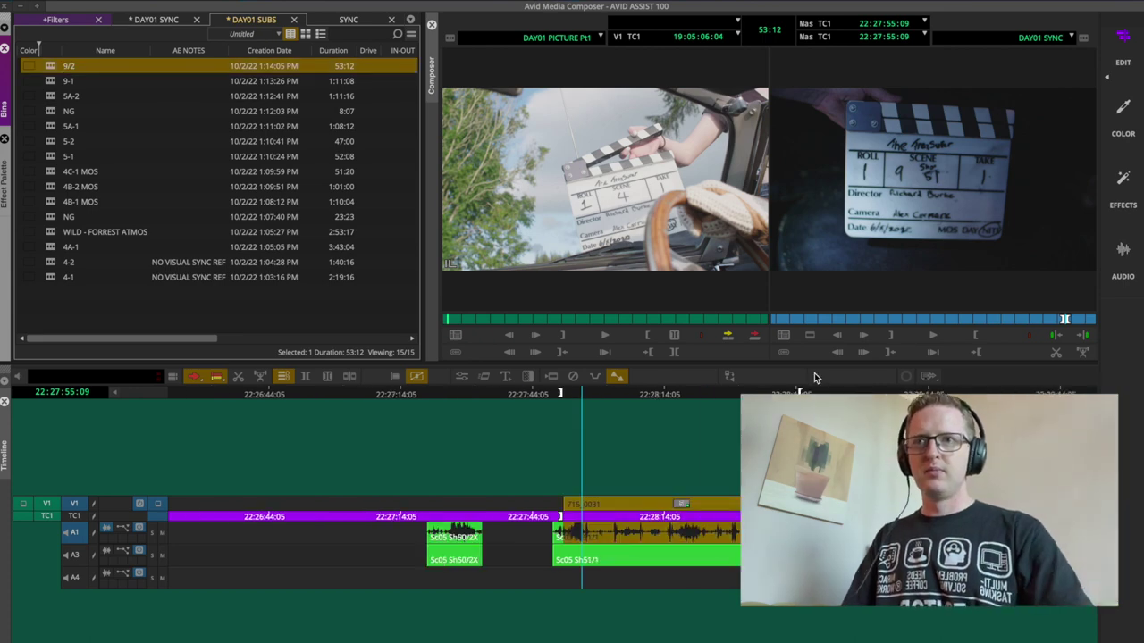
# - Step frame by frame around 22:41:06:23 to compare the slate clap with the spike in the audio waveform
pyautogui.click(552, 462)
pyautogui.press('h')
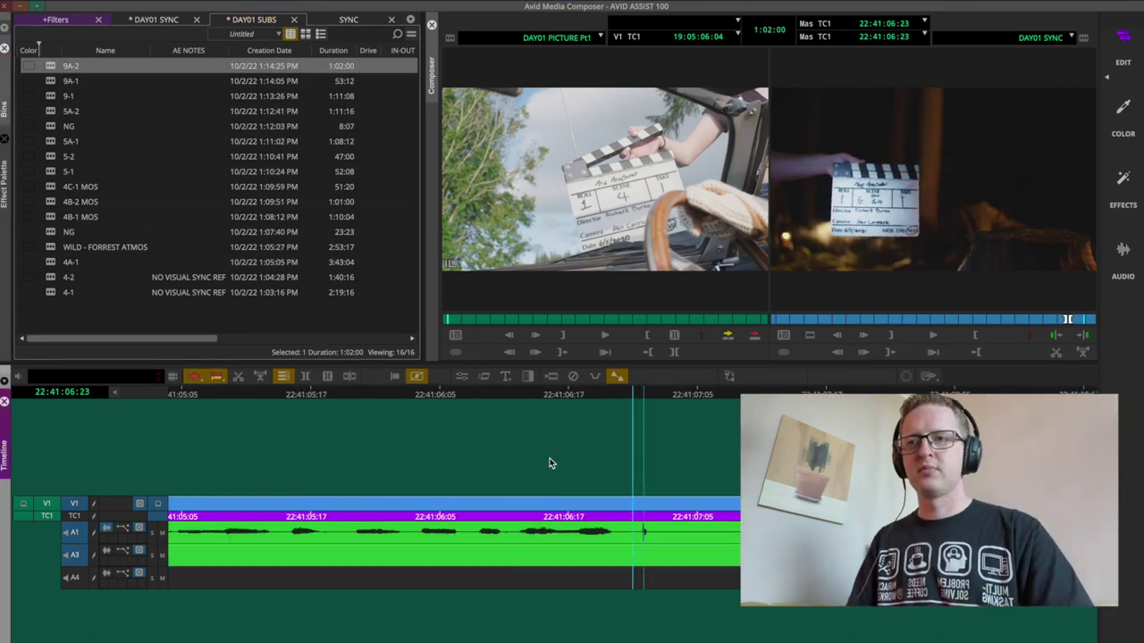
pyautogui.press('Left')
pyautogui.press('Right')
pyautogui.press('h')
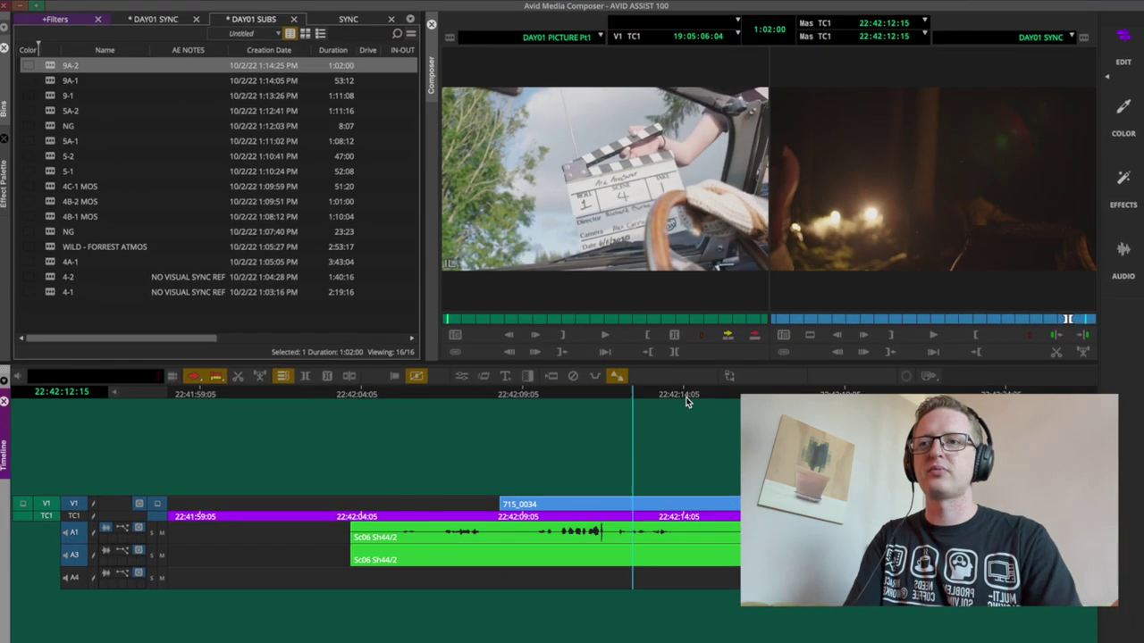
# - Cue the clap of 715_0034 at about 22:42:11 and check it against the Sc06 Sh44/2 audio
pyautogui.click(597, 396)
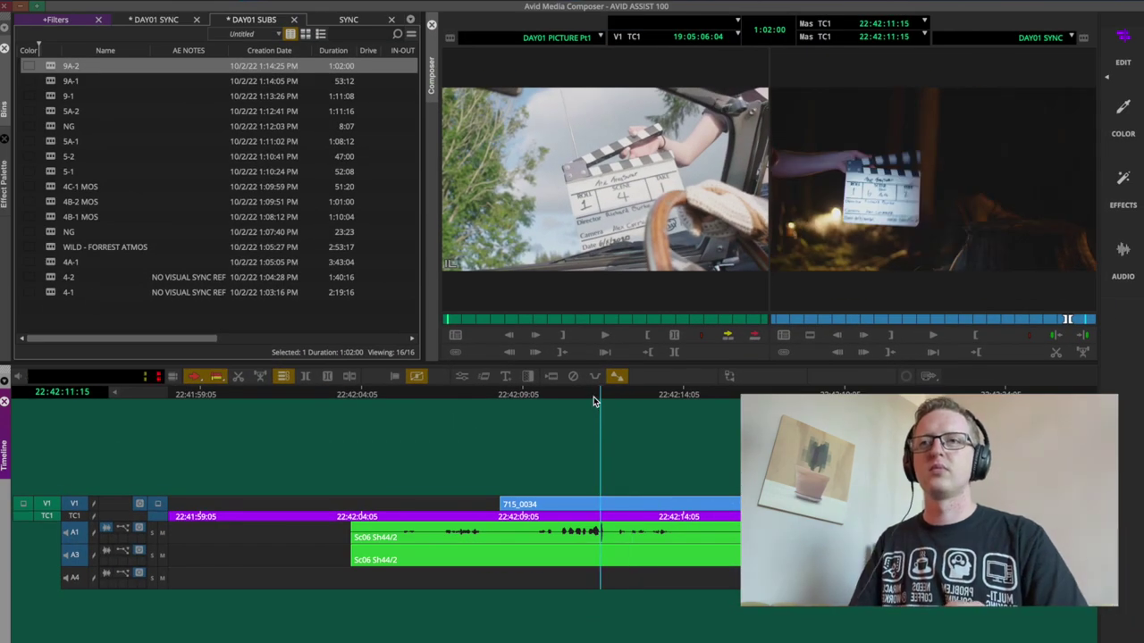
pyautogui.press('Right')
pyautogui.moveTo(603, 548); pyautogui.dragTo(607, 548)
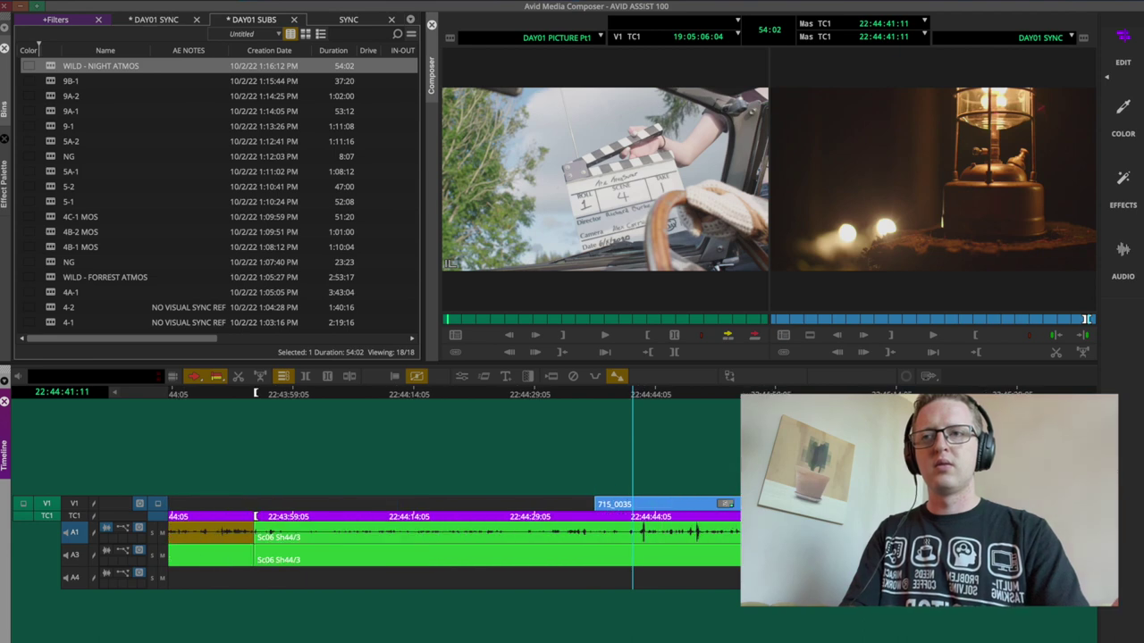
# - Play 715_0035 from about 22:44:41 and scrub to the hand movement by the lamp at about 22:44:49
pyautogui.press('space')
pyautogui.moveTo(642, 392); pyautogui.dragTo(699, 439)
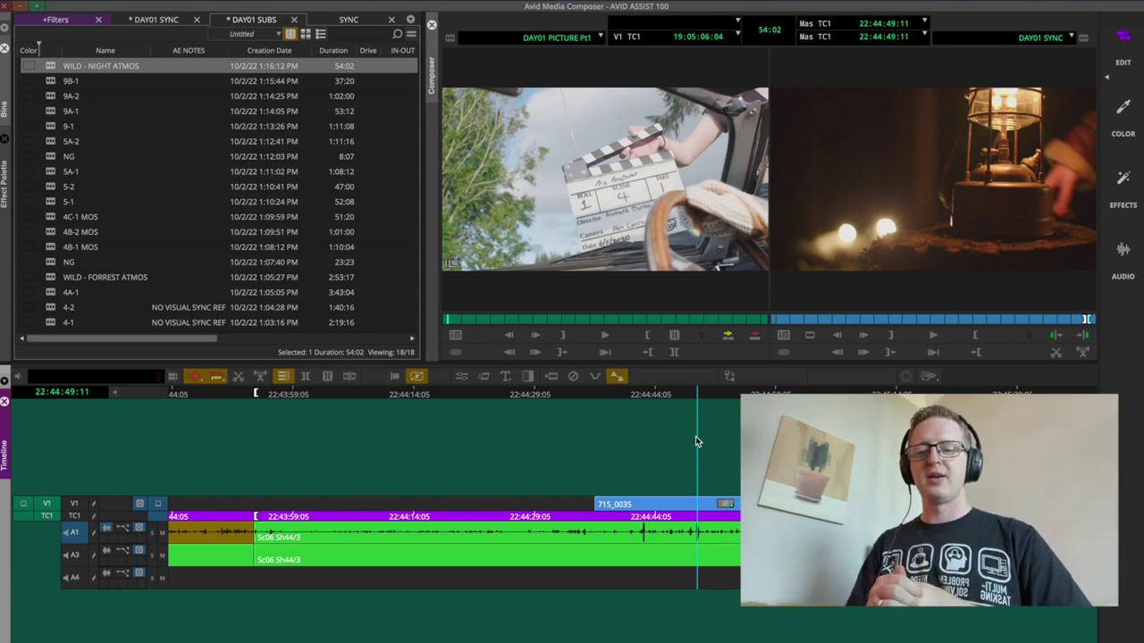
pyautogui.hotkey('ctrl', ']')
pyautogui.hotkey('ctrl', ']')
pyautogui.hotkey('ctrl', ']')
# - Step frame by frame through 715_0035 around 22:44:49:04 to compare the hand at the lamp with the waveform spike
pyautogui.press('Left')
pyautogui.press('Left')
pyautogui.press('Left')
pyautogui.press('Left')
pyautogui.press('Left')
pyautogui.press('Left')
pyautogui.press('Left')
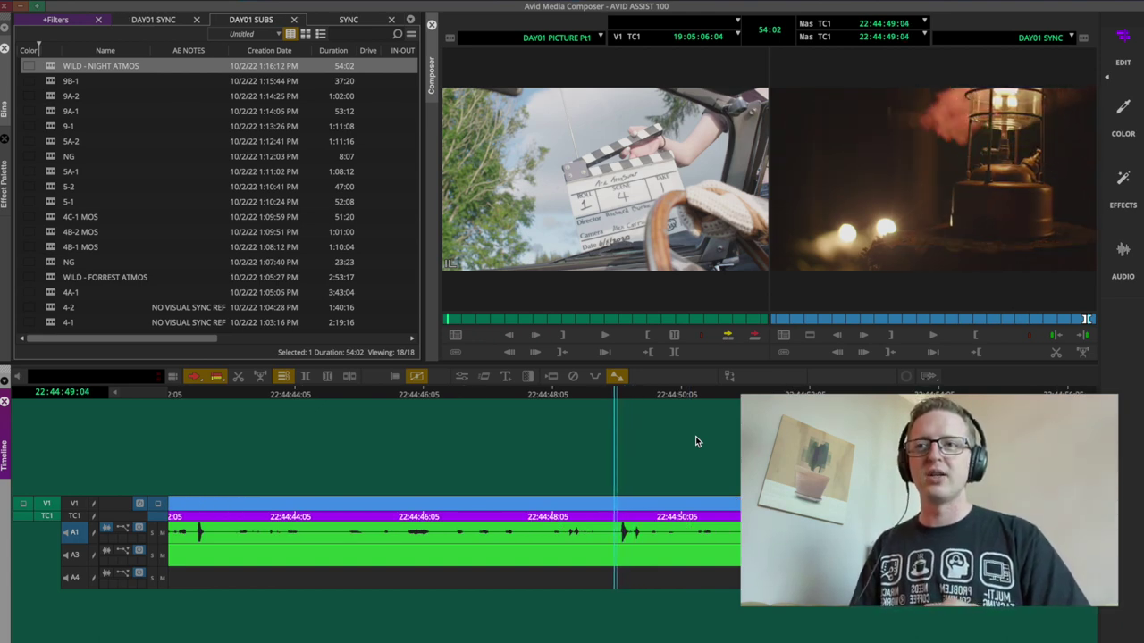
pyautogui.press('Right')
pyautogui.press('Right')
pyautogui.press('Right')
pyautogui.press('Left')
pyautogui.press('Left')
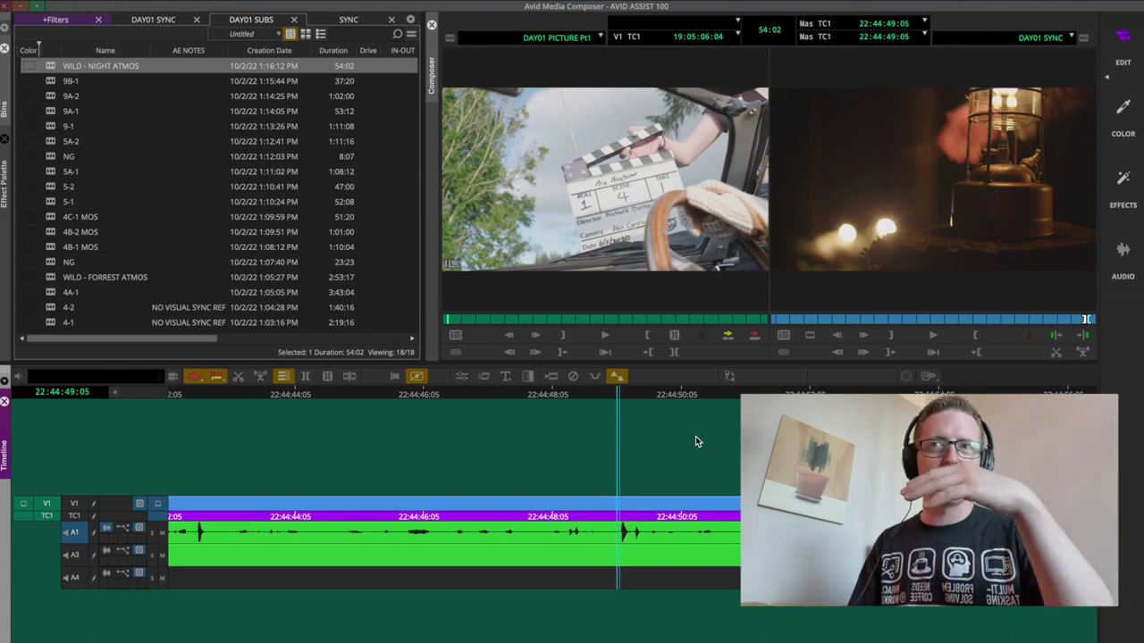
pyautogui.press('Right')
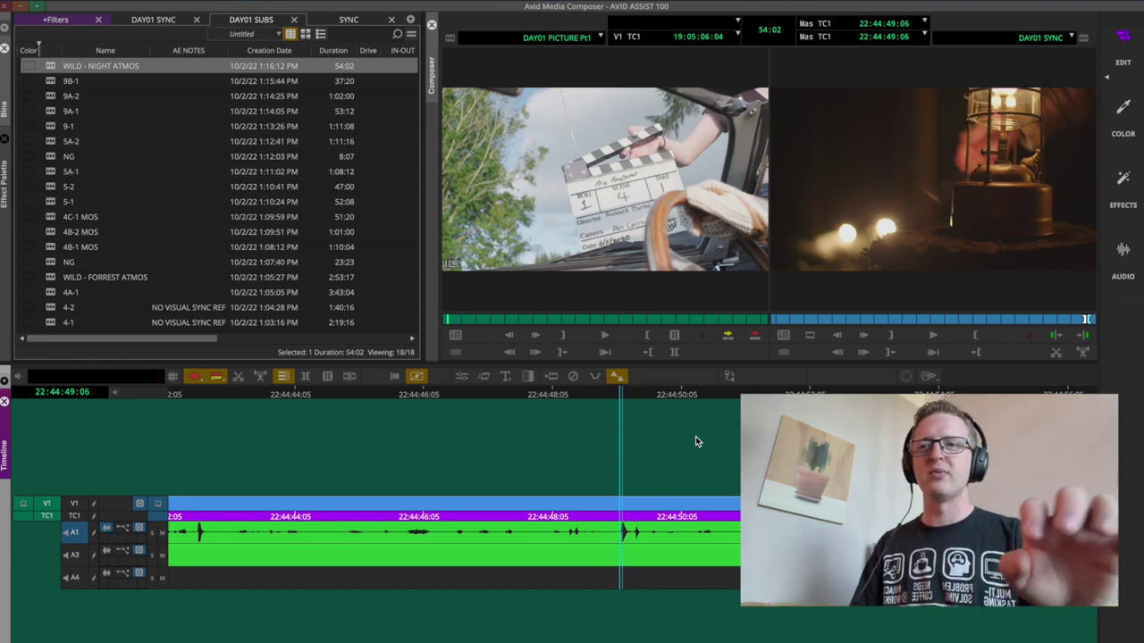
# - Move the A1 and A3 audio under 715_0035 one frame later and recheck it against the hand at the lamp
pyautogui.click(686, 538)
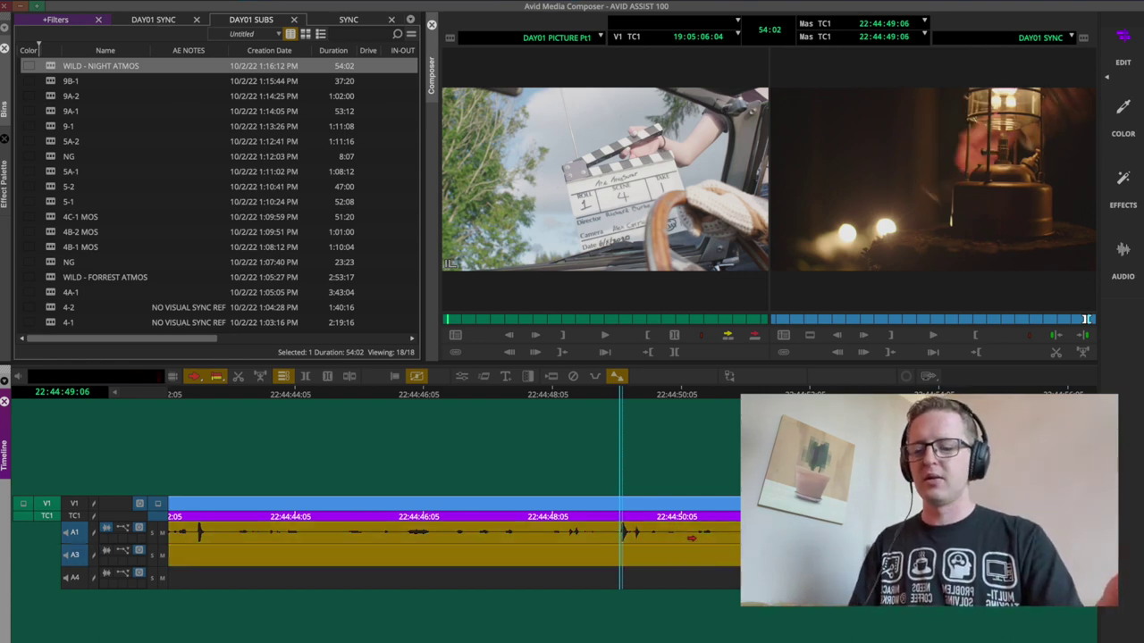
pyautogui.press('.')
pyautogui.press('Left')
pyautogui.press('Right')
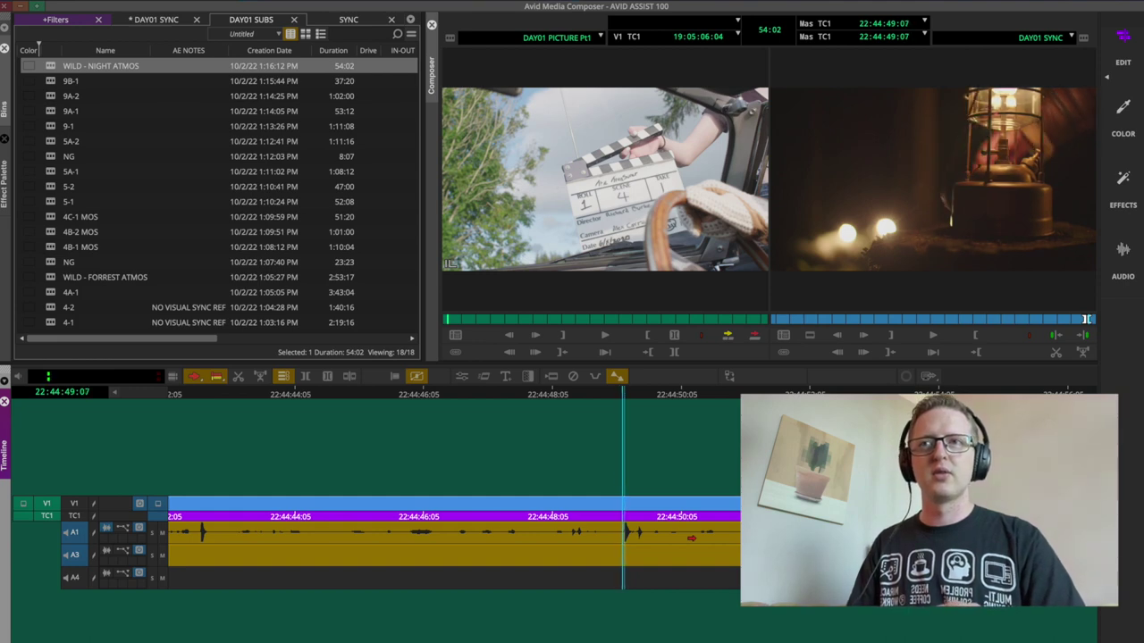
pyautogui.press('Right')
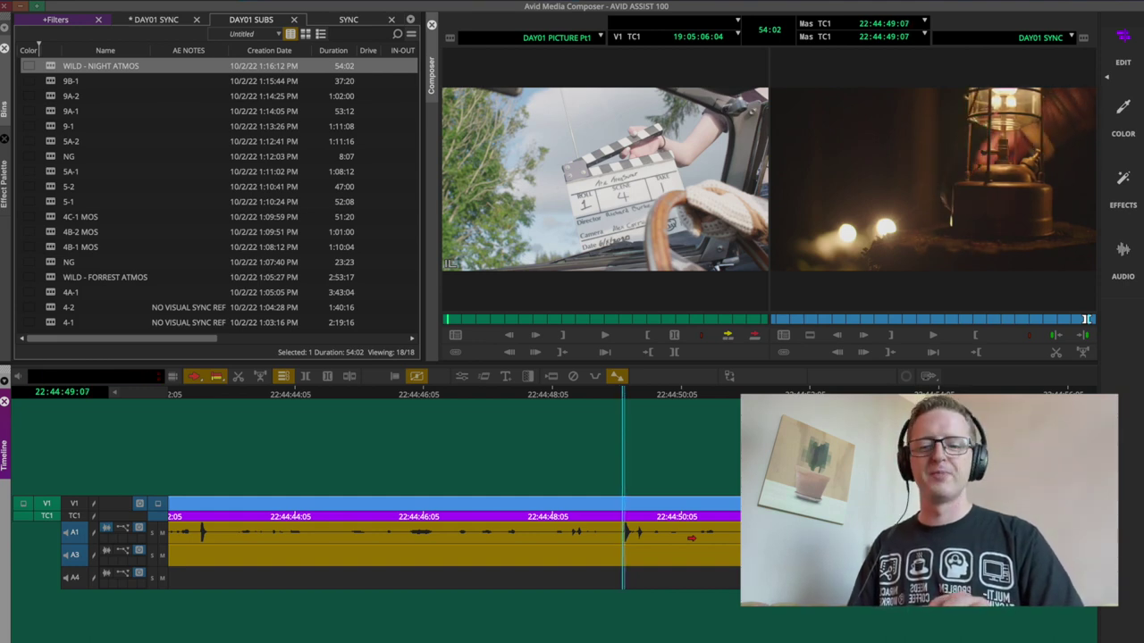
pyautogui.press('Up')
pyautogui.press('Up')
pyautogui.press('Up')
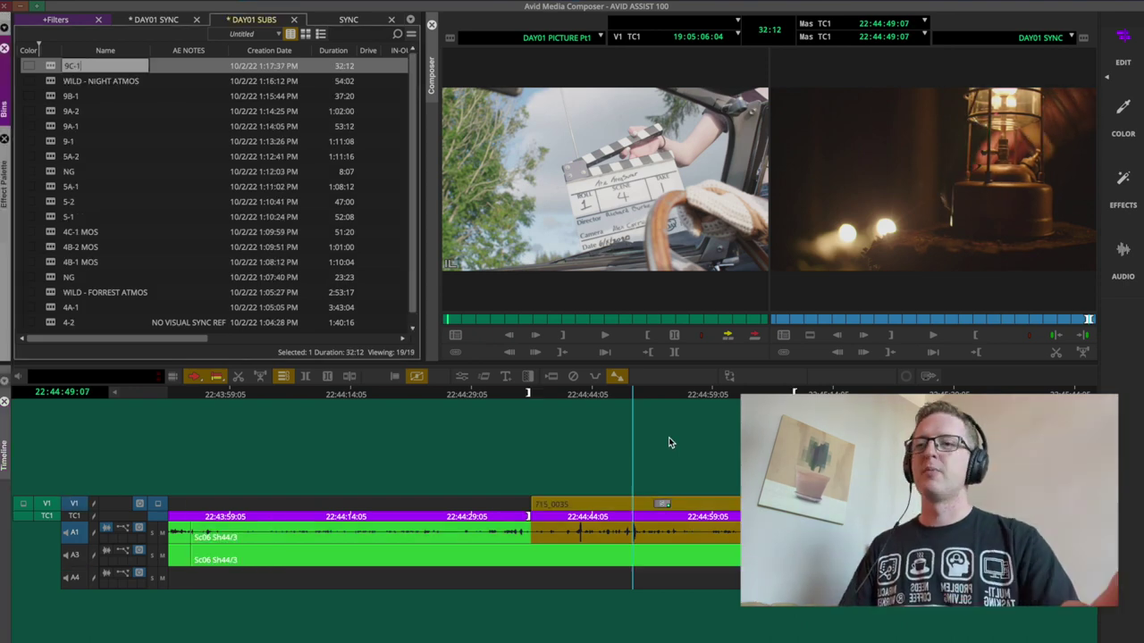
# - Set the AE NOTES of subclip 9C-1 to NO CLAP
pyautogui.press('Tab')
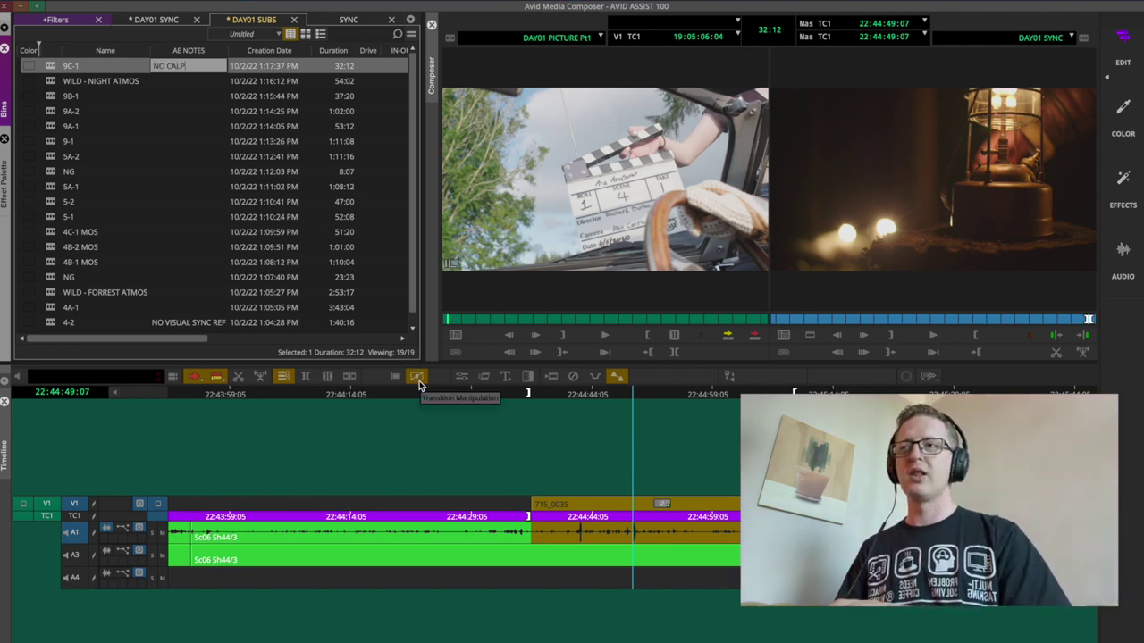
pyautogui.write('NO C')
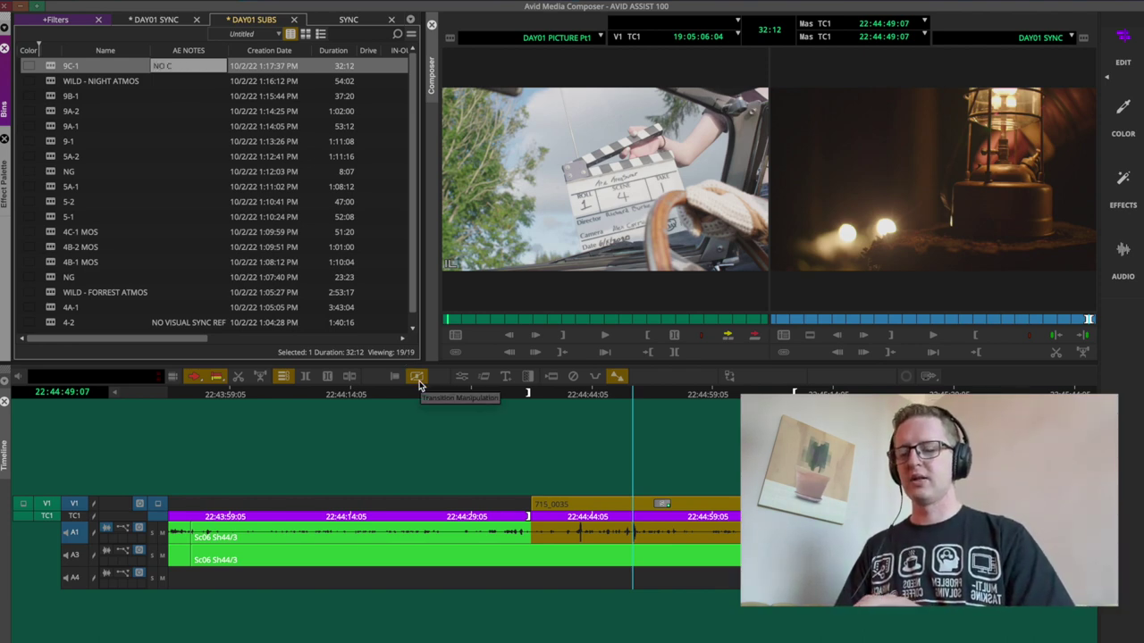
pyautogui.write('LAP')
pyautogui.press('Return')
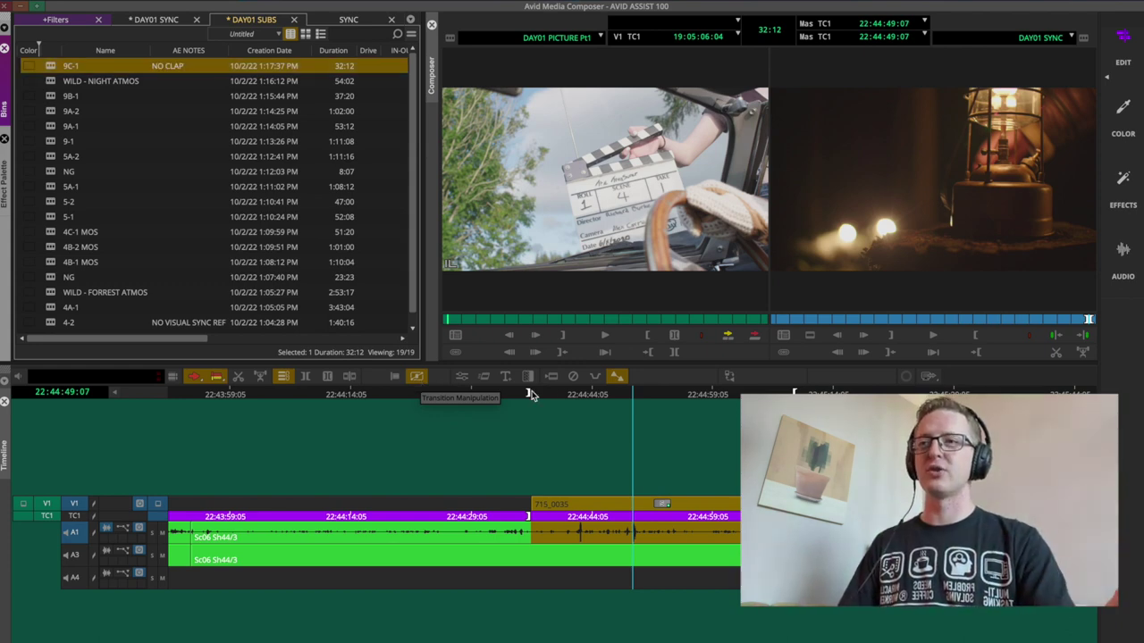
# - Move on from 9C-1 to the final take, 715_0036 with the Sc06 Sh44/4 audio, at about 22:45:42
pyautogui.click(674, 424)
pyautogui.click(636, 504)
pyautogui.press('End')
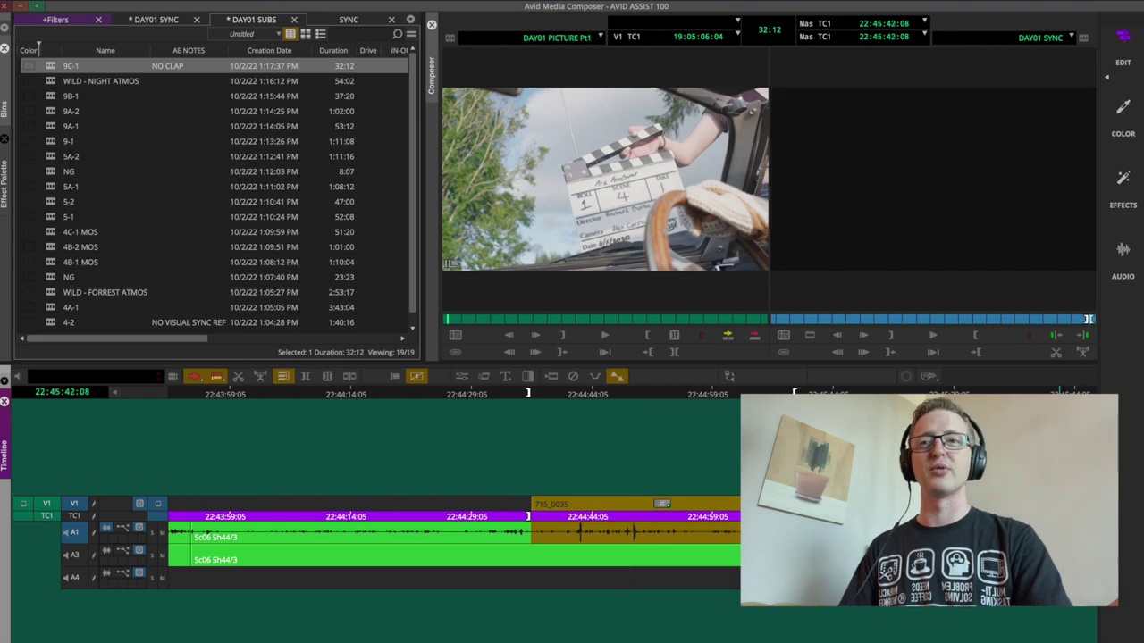
pyautogui.press('Up')
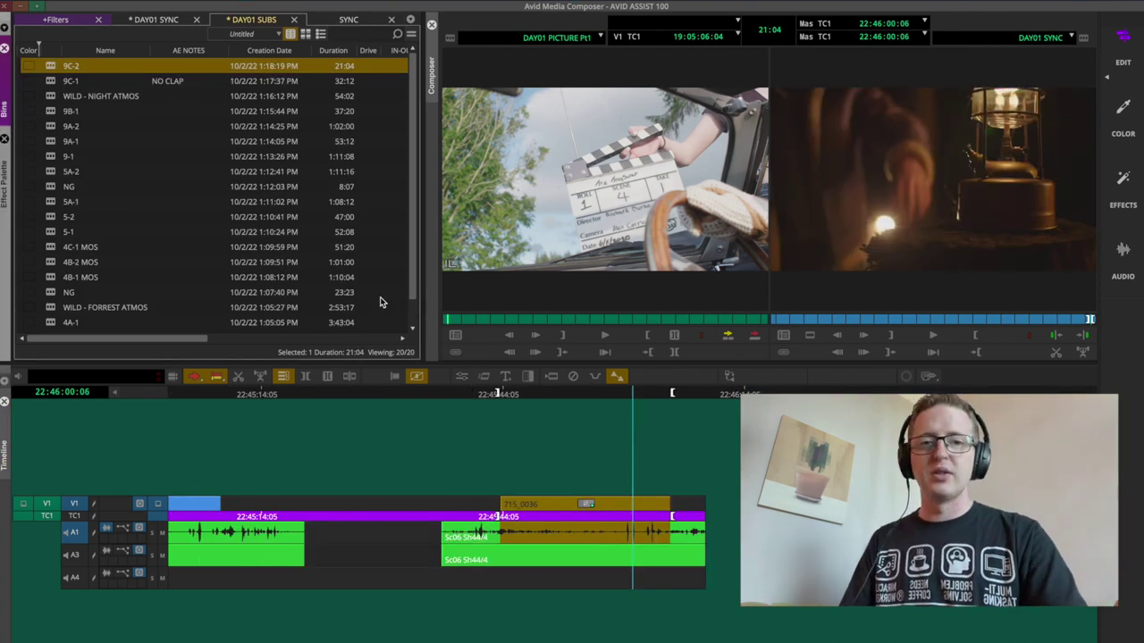
# - Select all the subclips in DAY01 SUBS and AutoSync them
pyautogui.click(50, 155)
pyautogui.hotkey('ctrl', 'a')
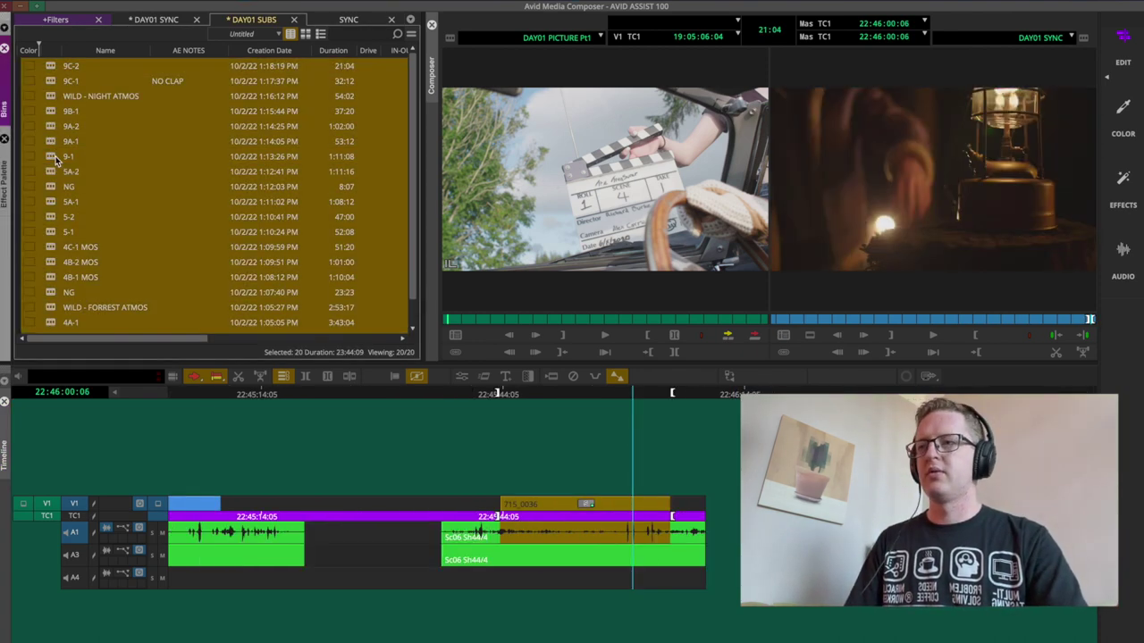
pyautogui.rightClick(53, 170)
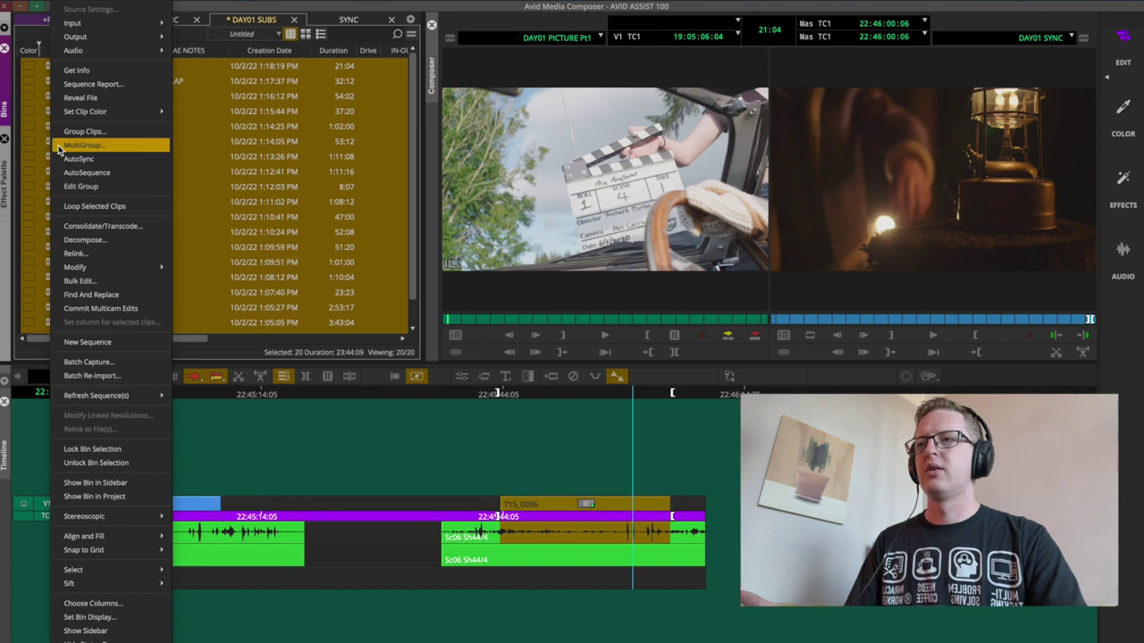
pyautogui.click(126, 160)
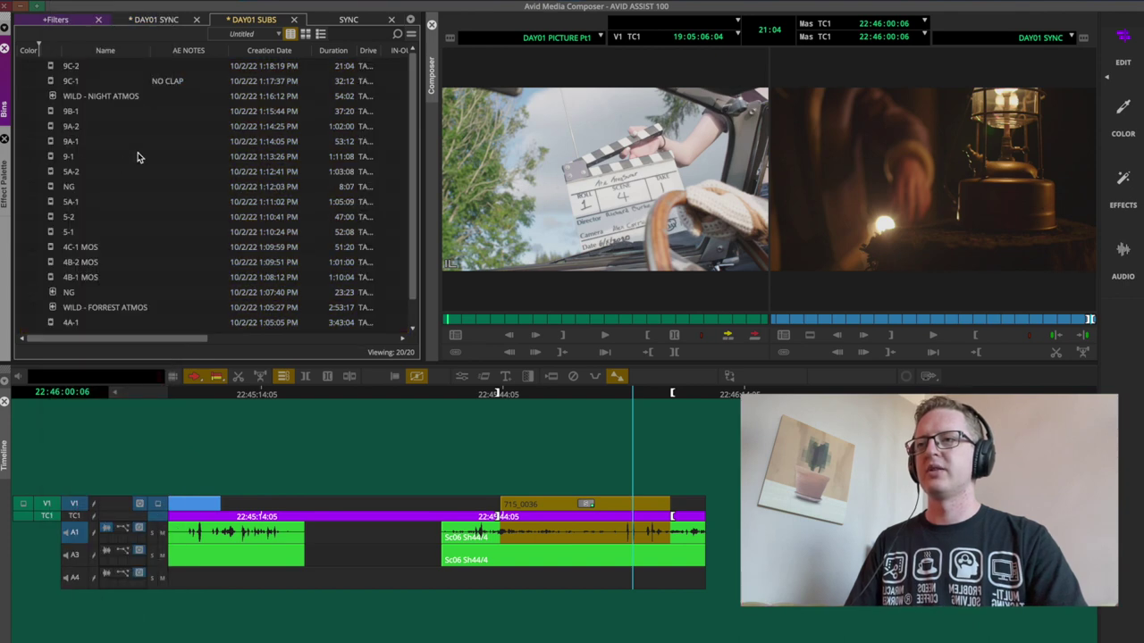
# - Sort the DAY01 SUBS bin by name and select the WILD - FORREST ATMOS clip
pyautogui.click(103, 51)
pyautogui.scroll(-2, 99, 186)
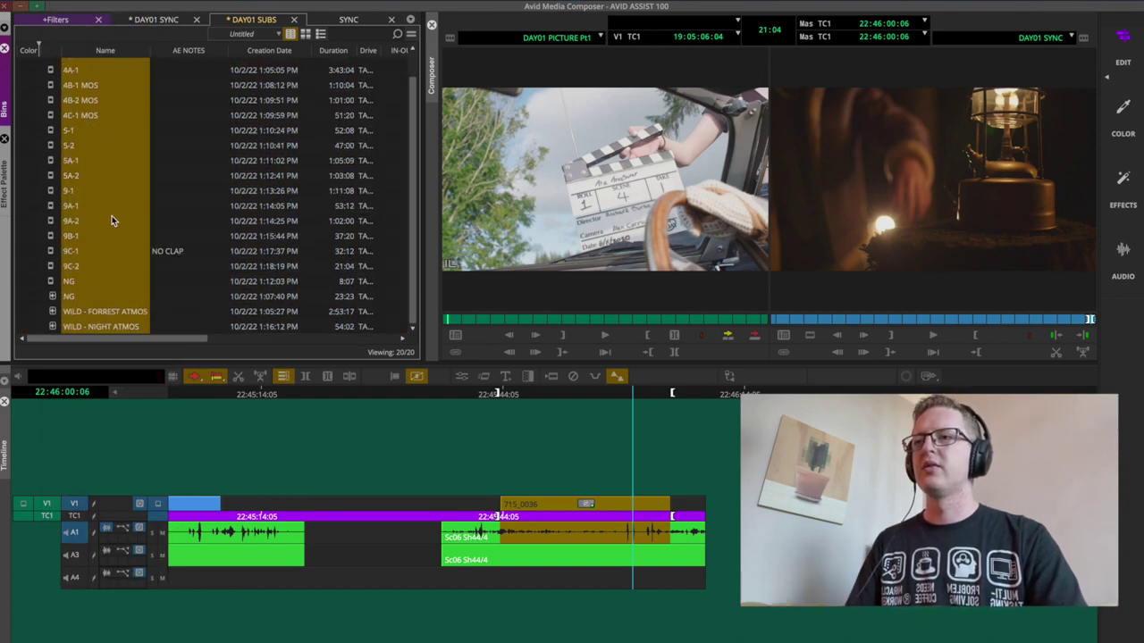
pyautogui.click(54, 312)
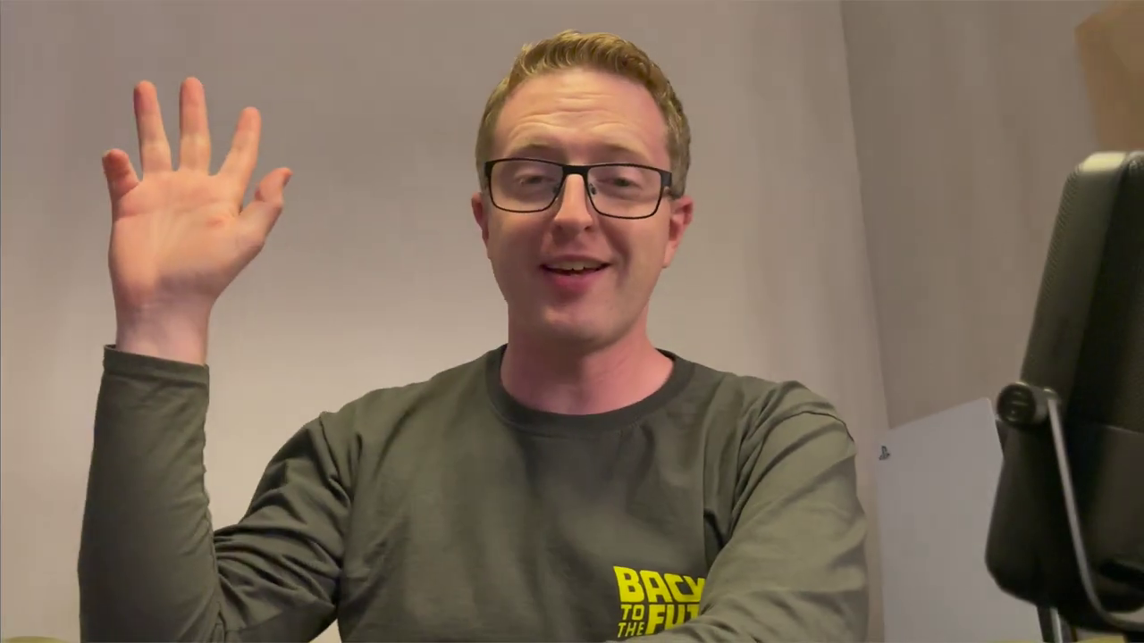